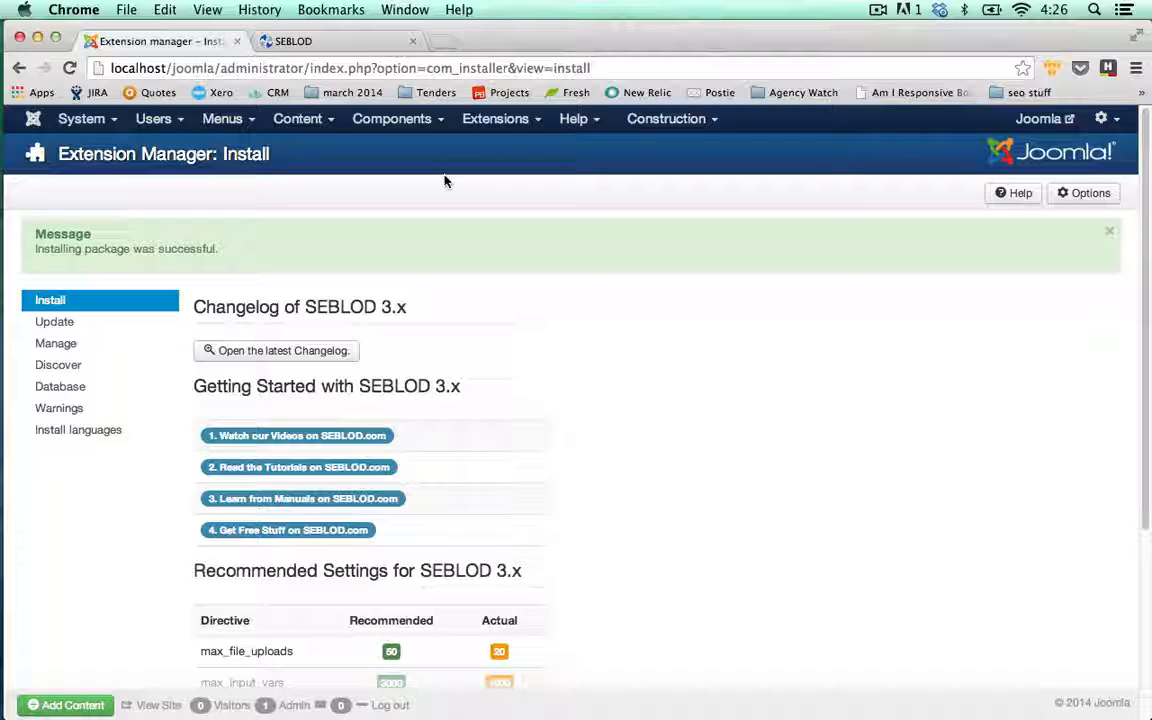
- From Content > Category Manager, start a new article category
click(312, 123)
click(335, 171)
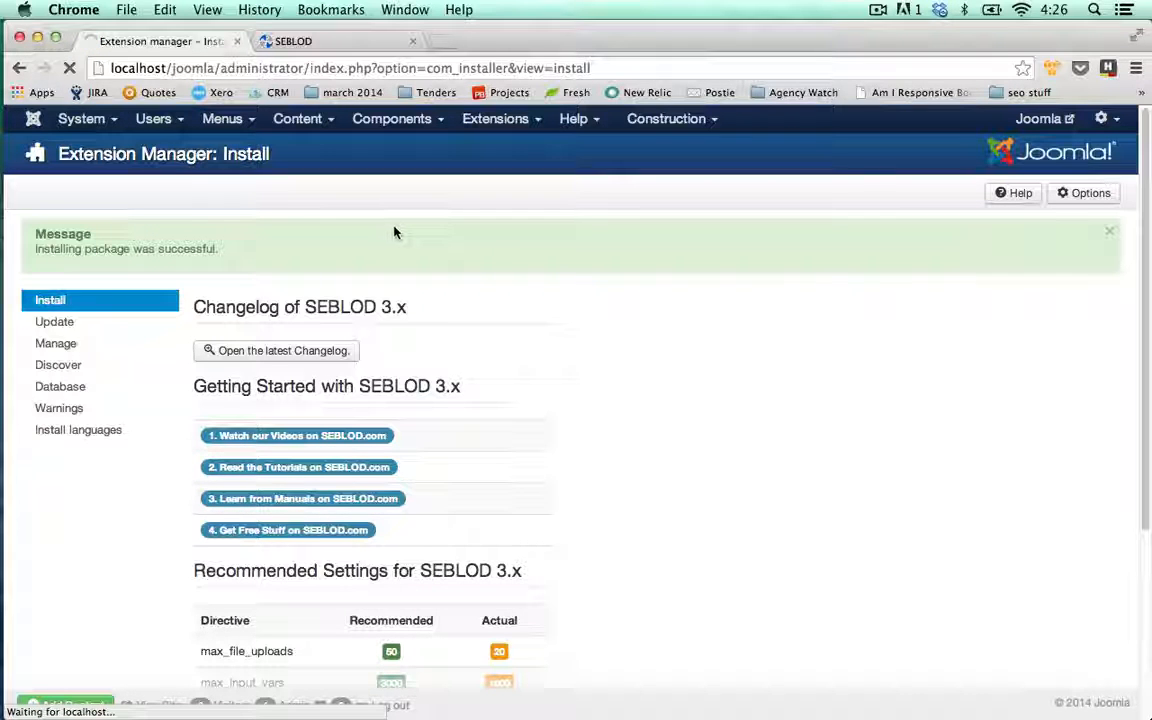
click(355, 252)
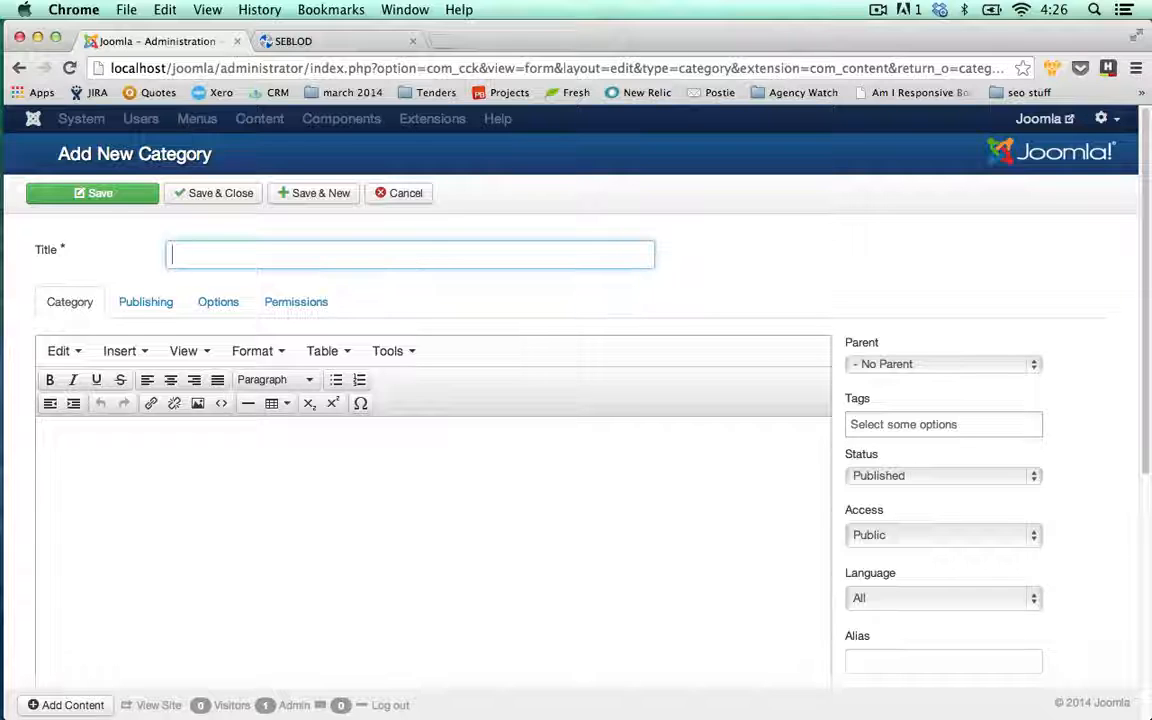
- Save a new category titled 'Staff Directory' and close the form
text(Staff Directo)
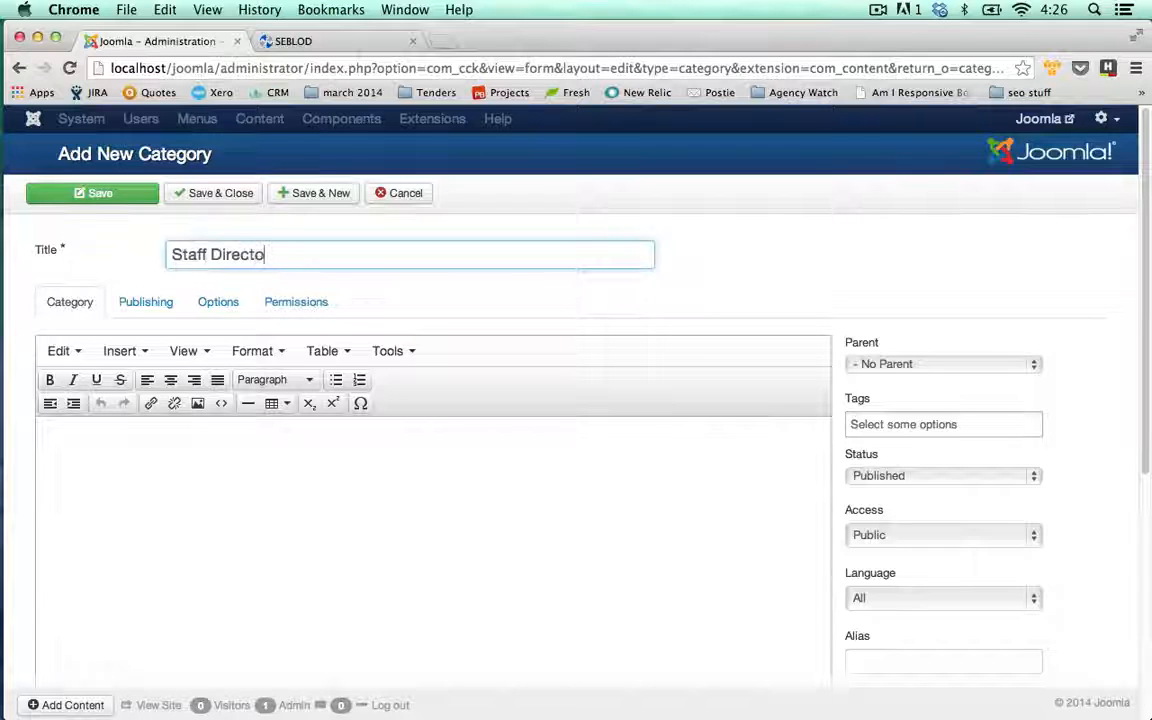
text(ry)
click(203, 195)
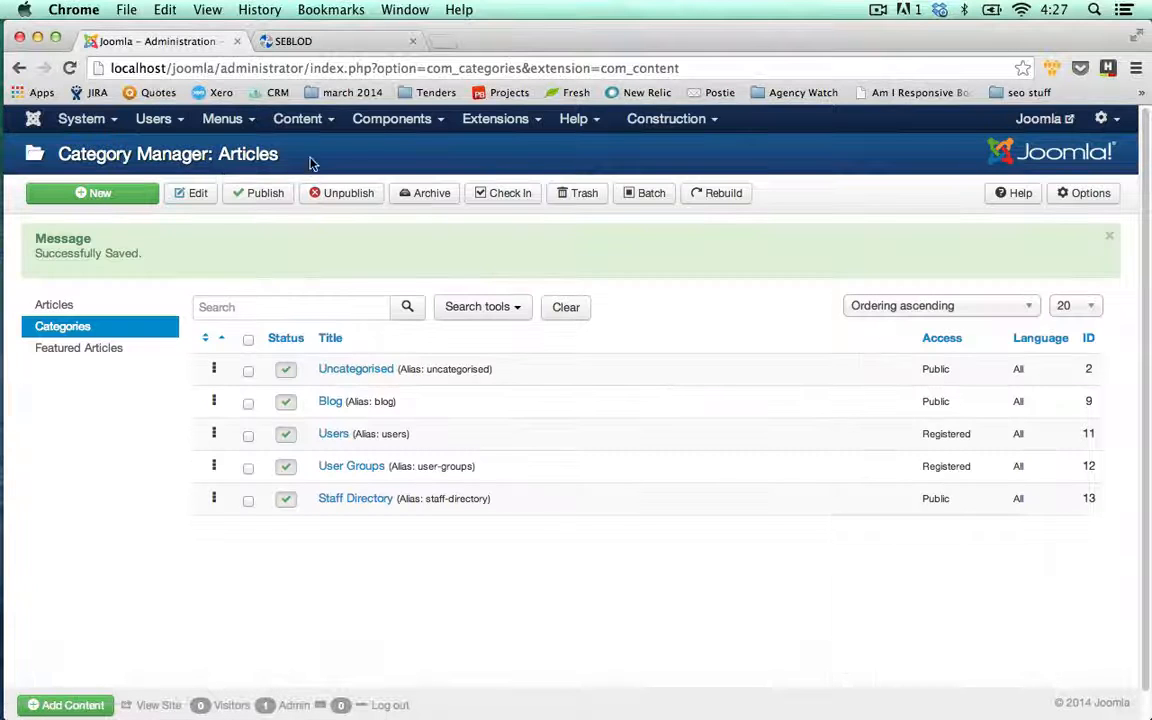
click(385, 120)
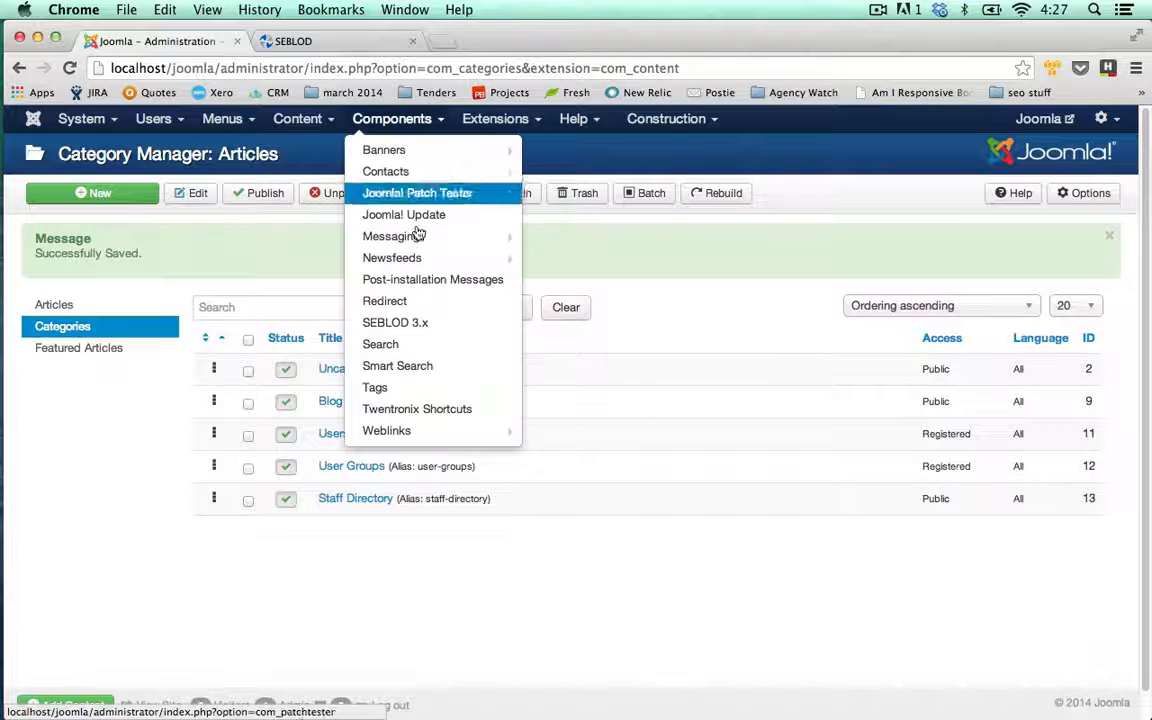
- Go to the SEBLOD 3.x control panel and open its App Folder Manager
click(432, 328)
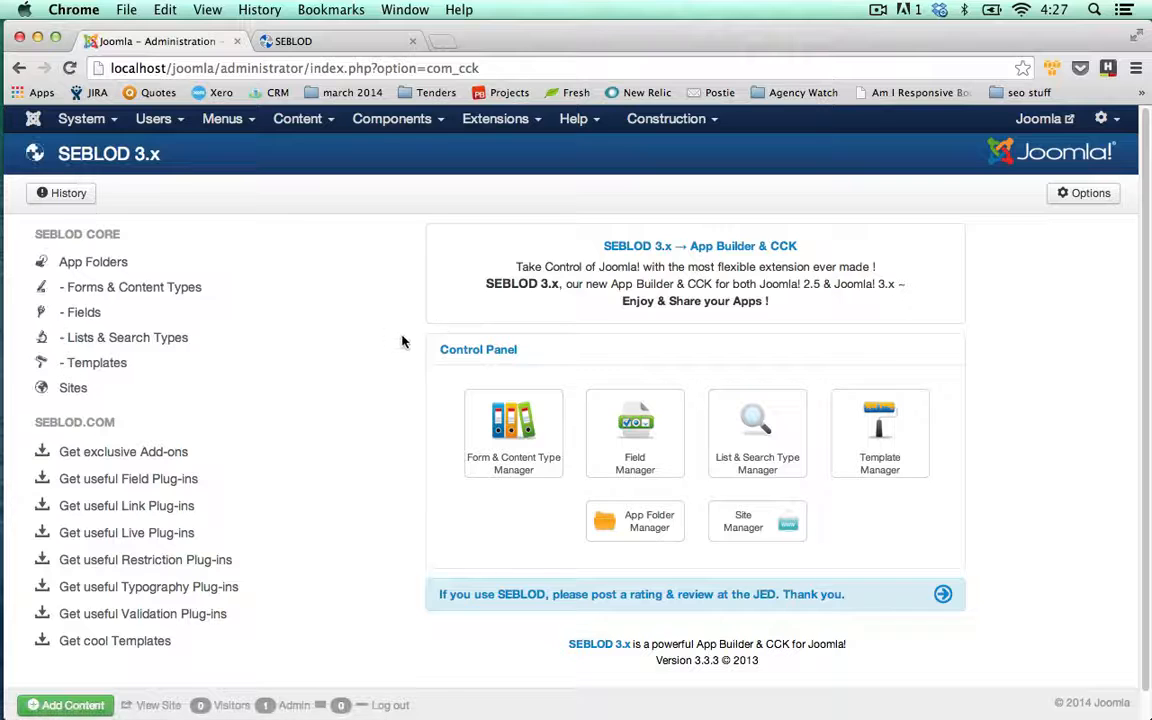
scroll(394, 346, down, 1)
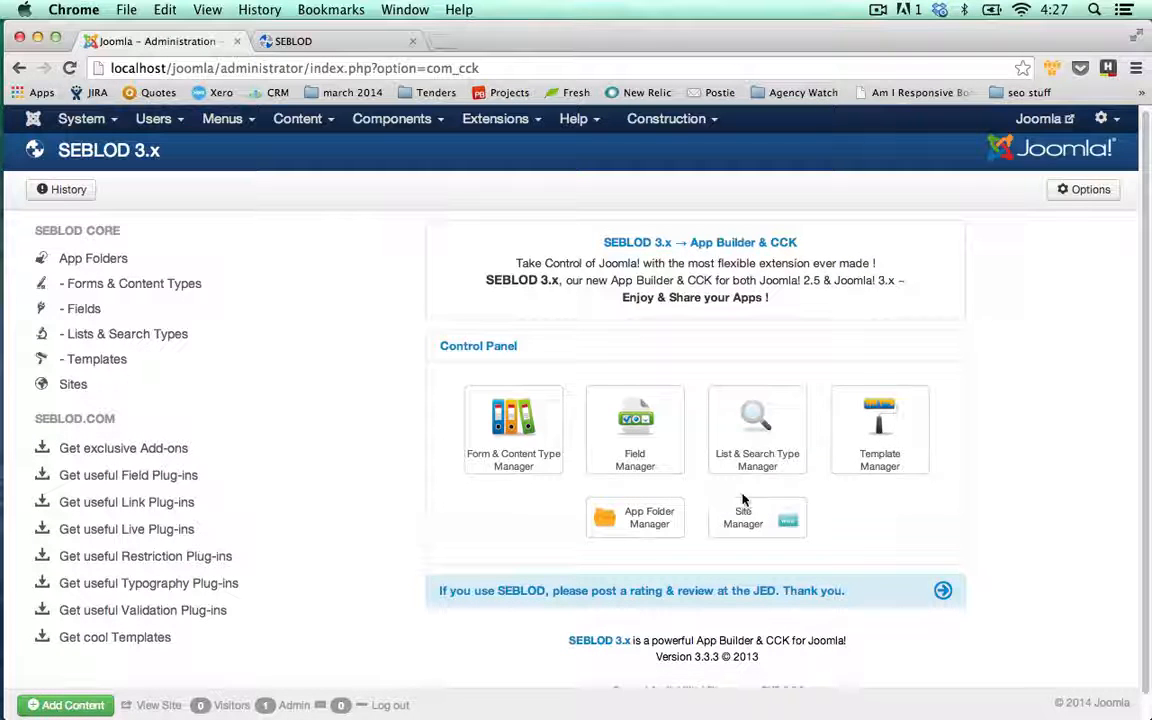
click(656, 532)
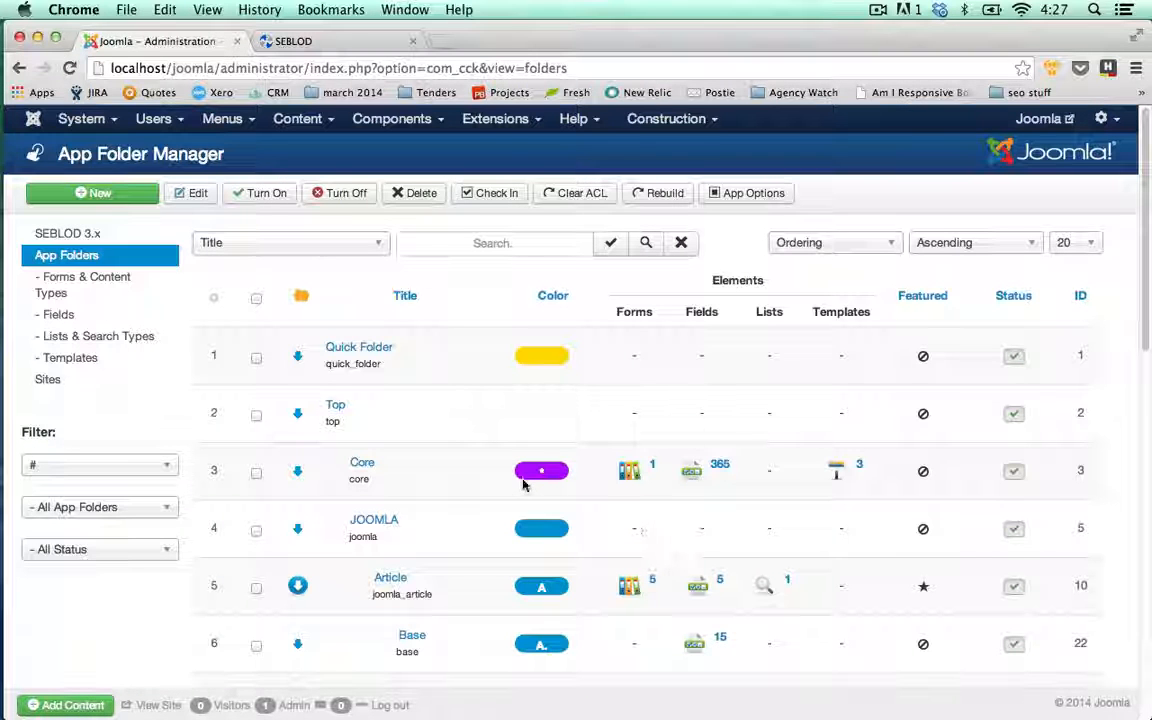
- Start a new app folder titled 'Staff Directory'
click(148, 205)
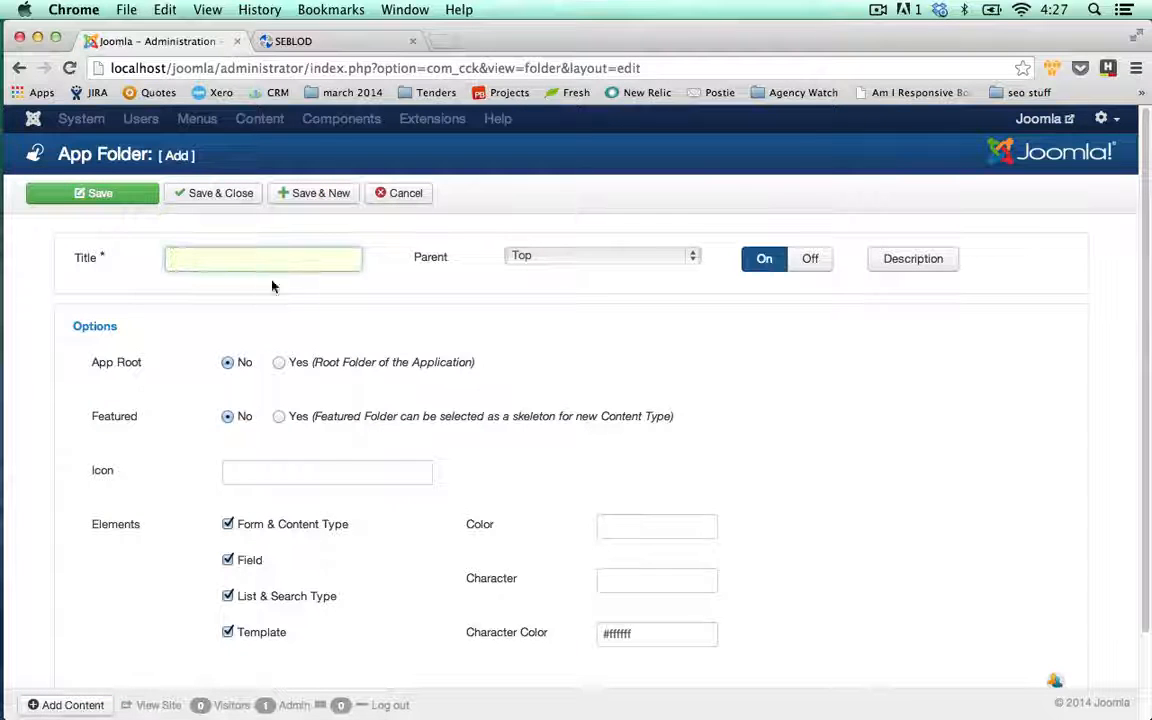
text(Staff )
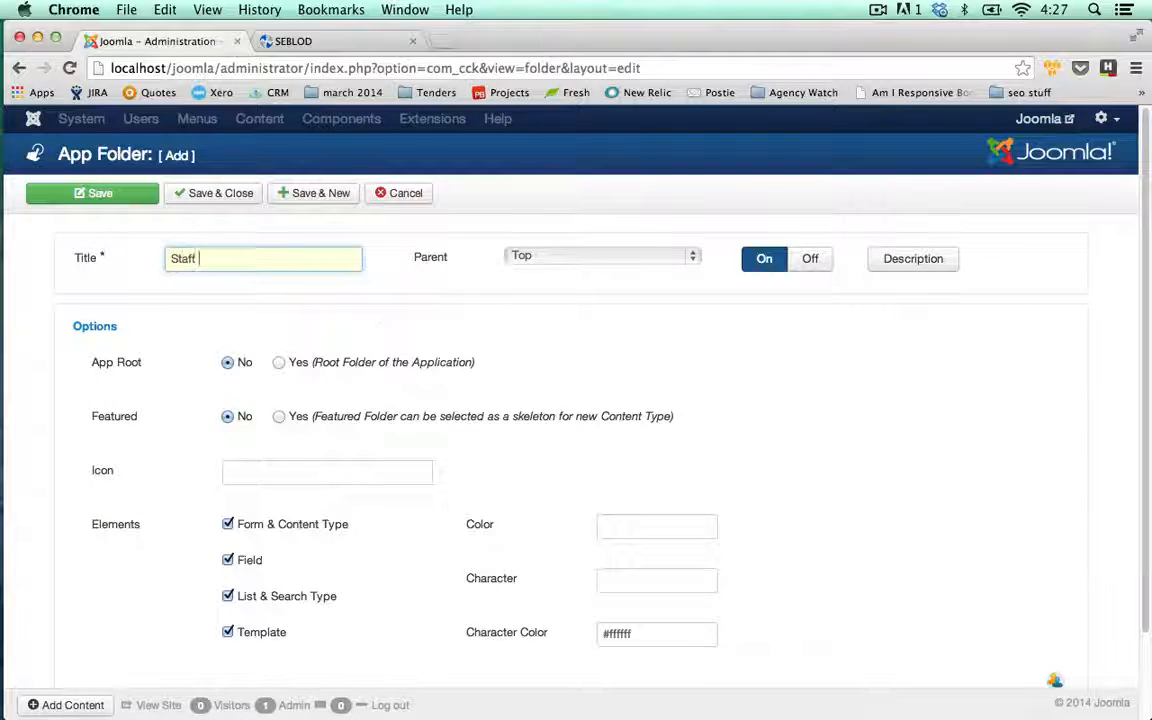
text(Directory)
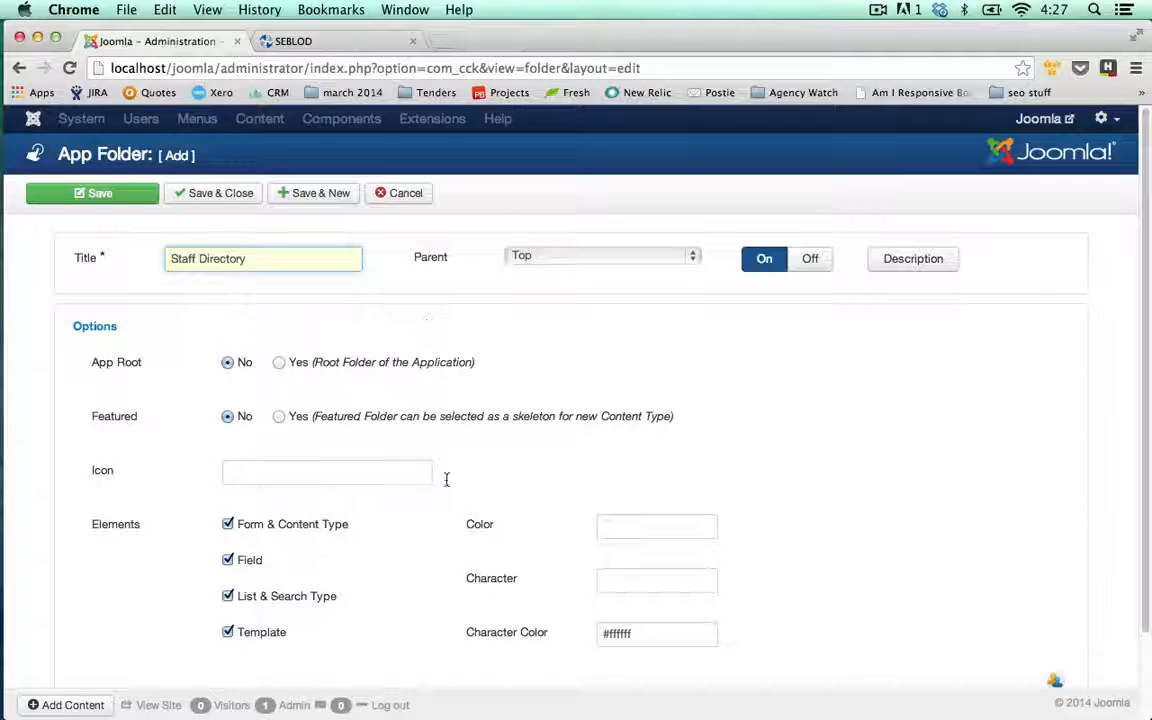
scroll(512, 489, down, 1)
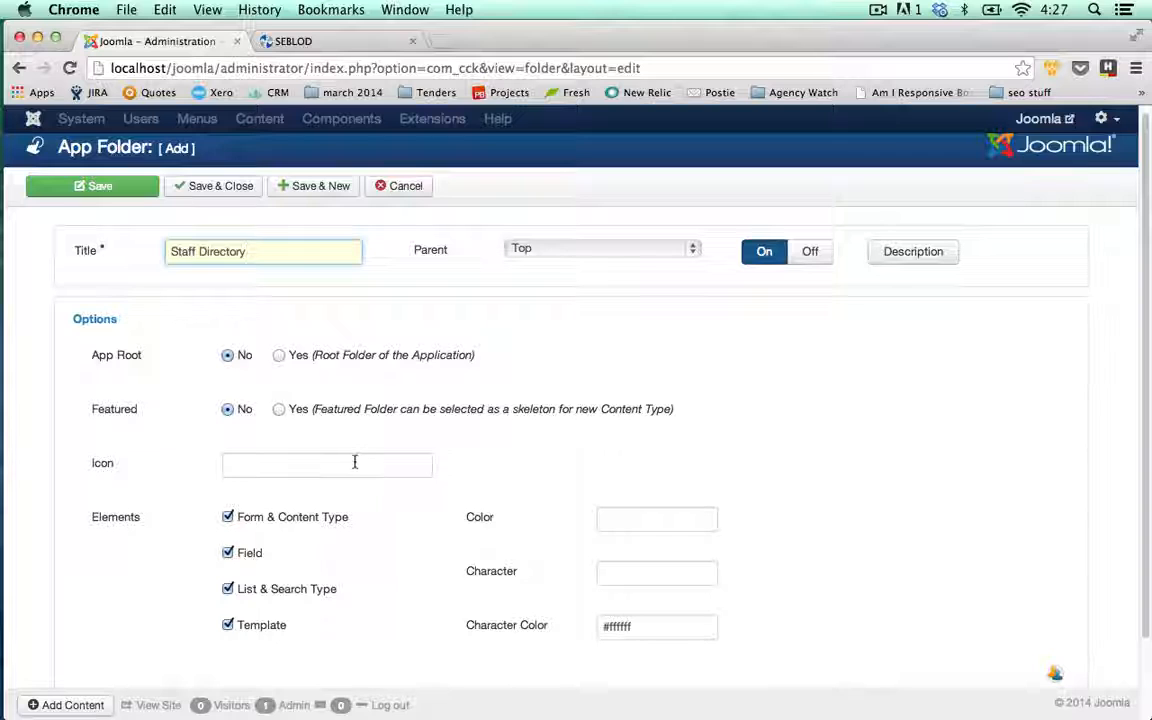
click(414, 473)
- Give the folder colour #00ff00, characters SD in #000000, and save it
click(612, 520)
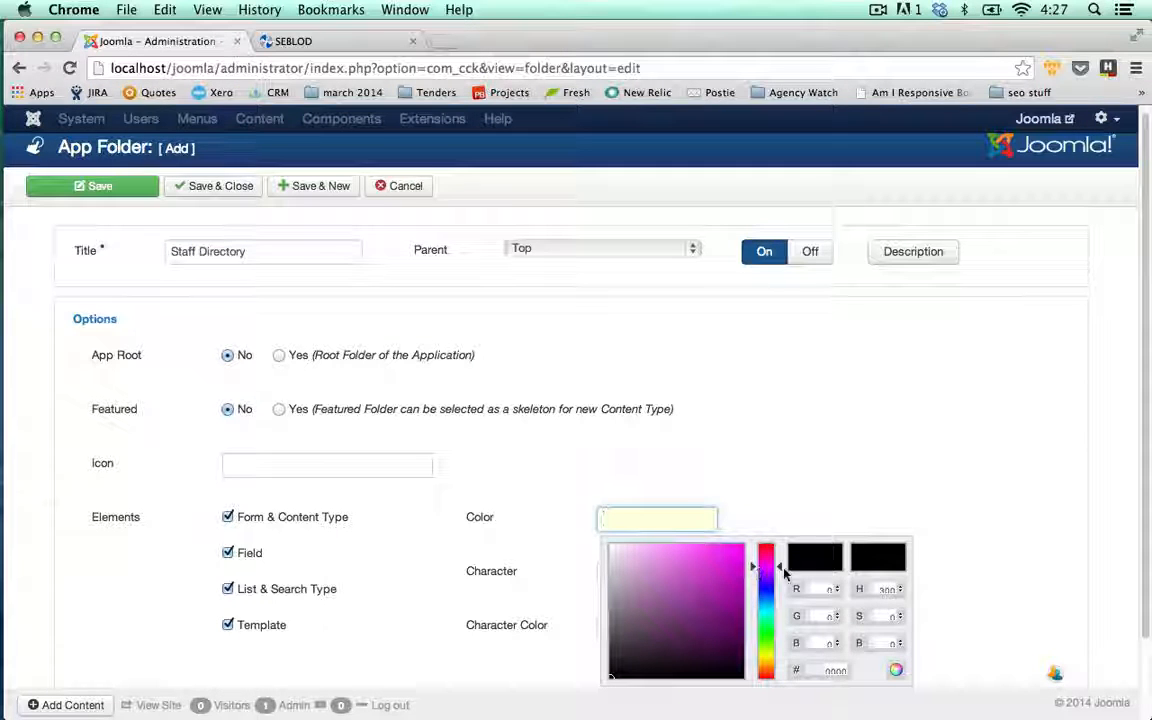
drag(780, 568, 745, 544)
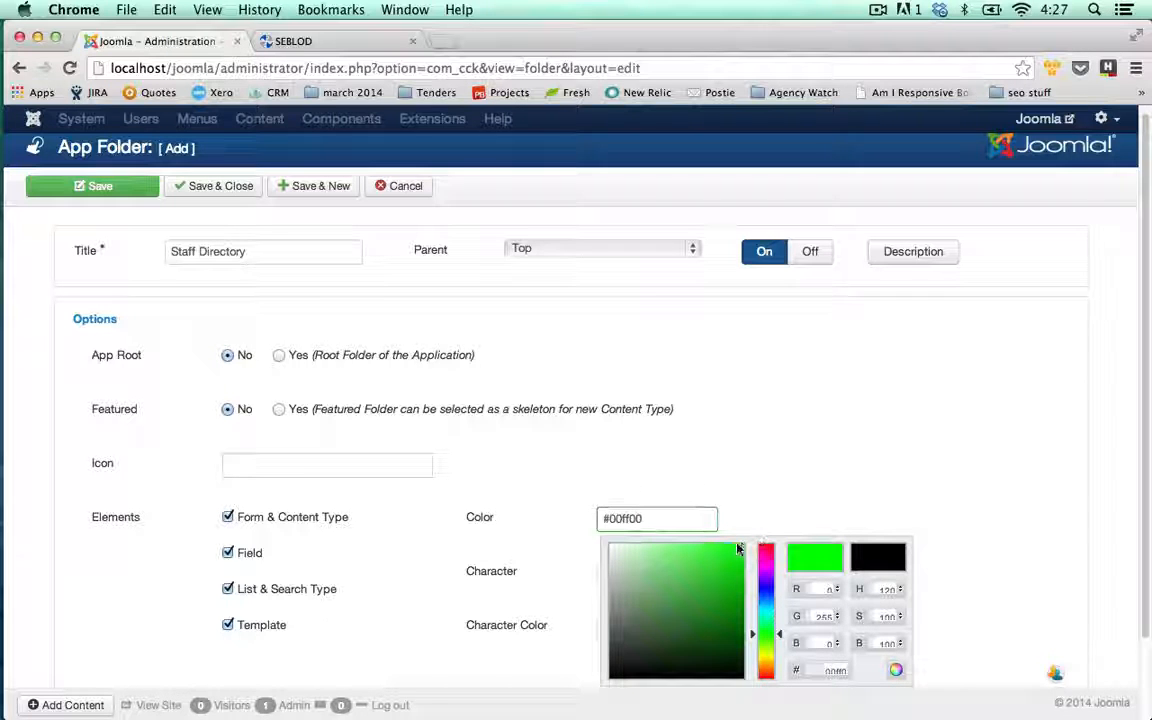
click(805, 514)
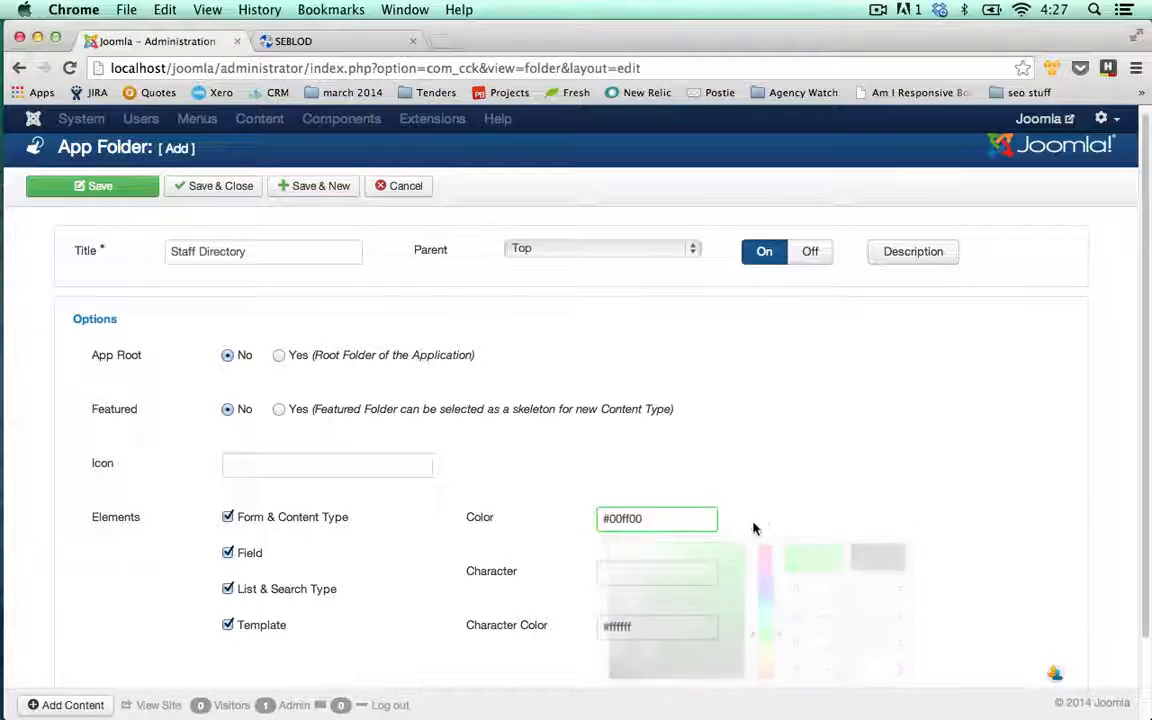
click(695, 568)
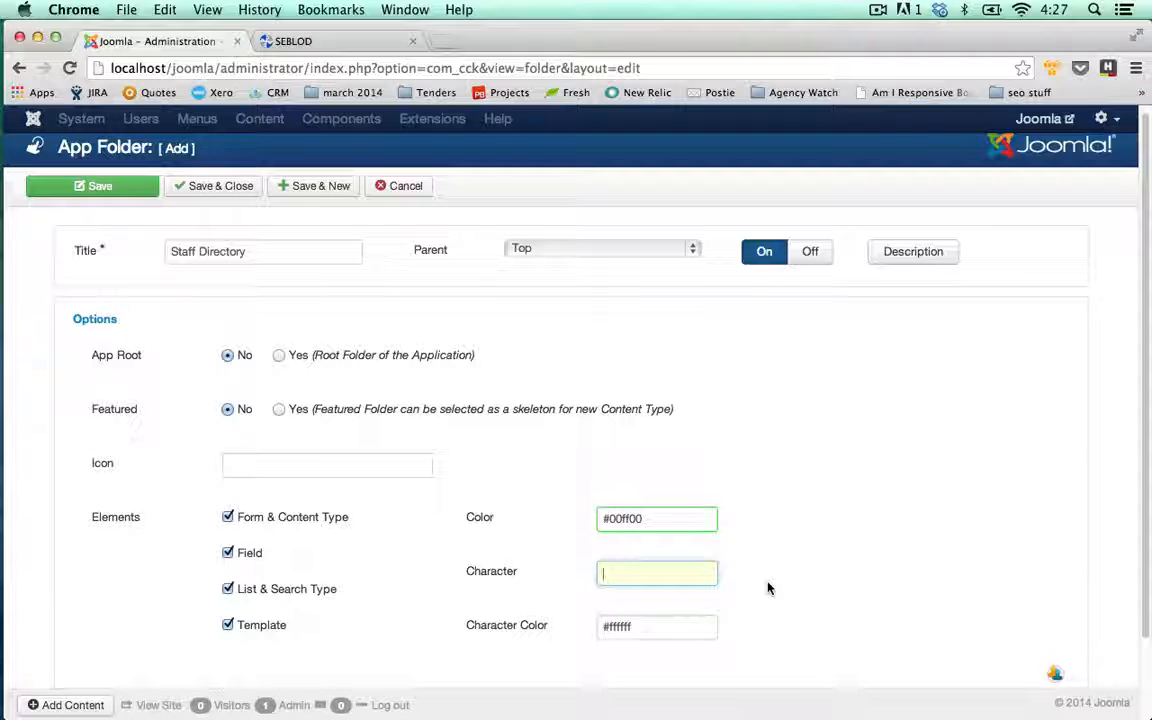
text(SD)
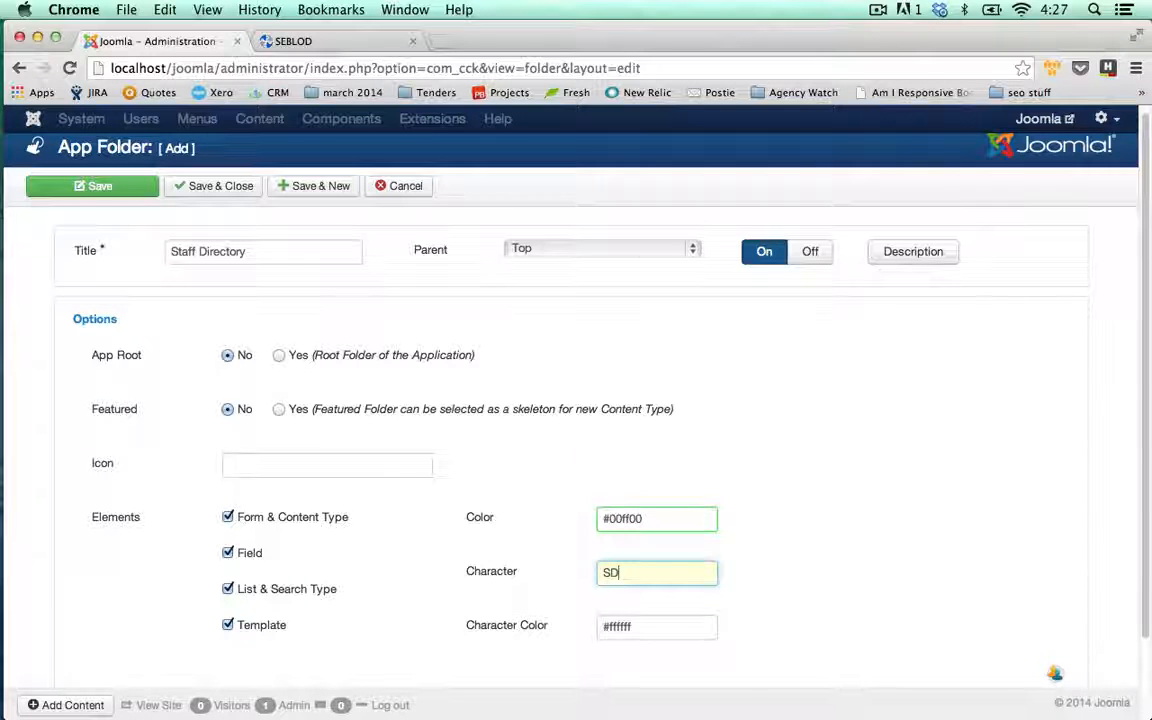
click(650, 627)
double_click(649, 626)
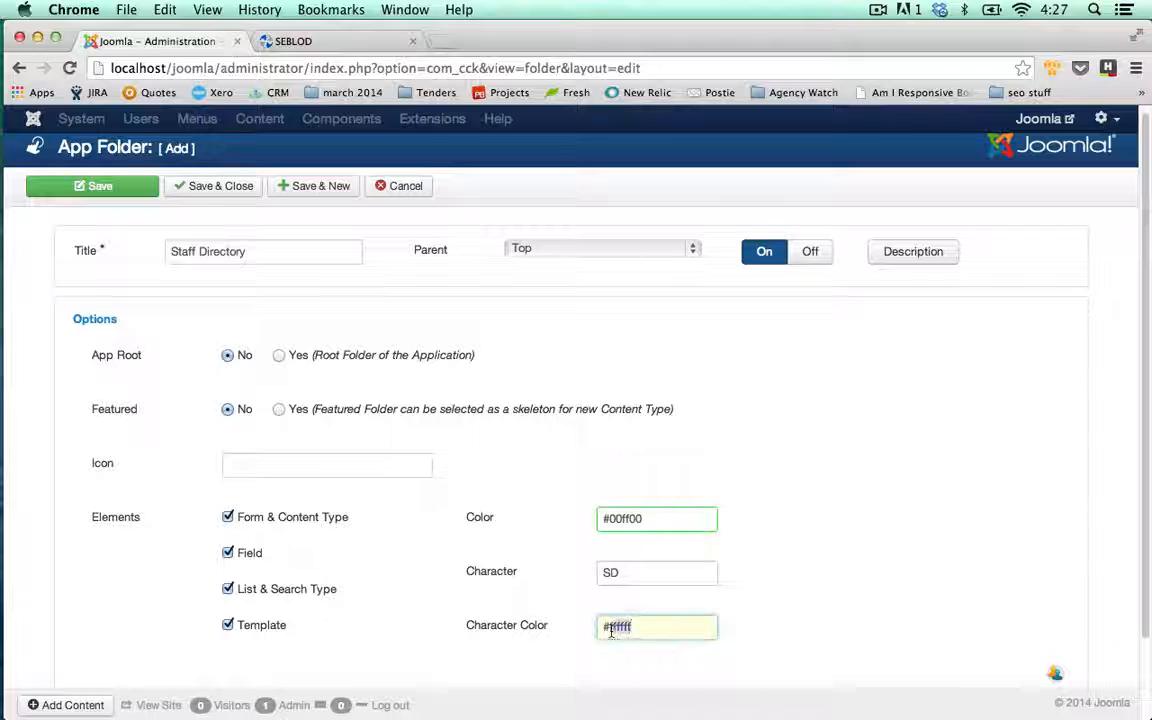
text(#000000)
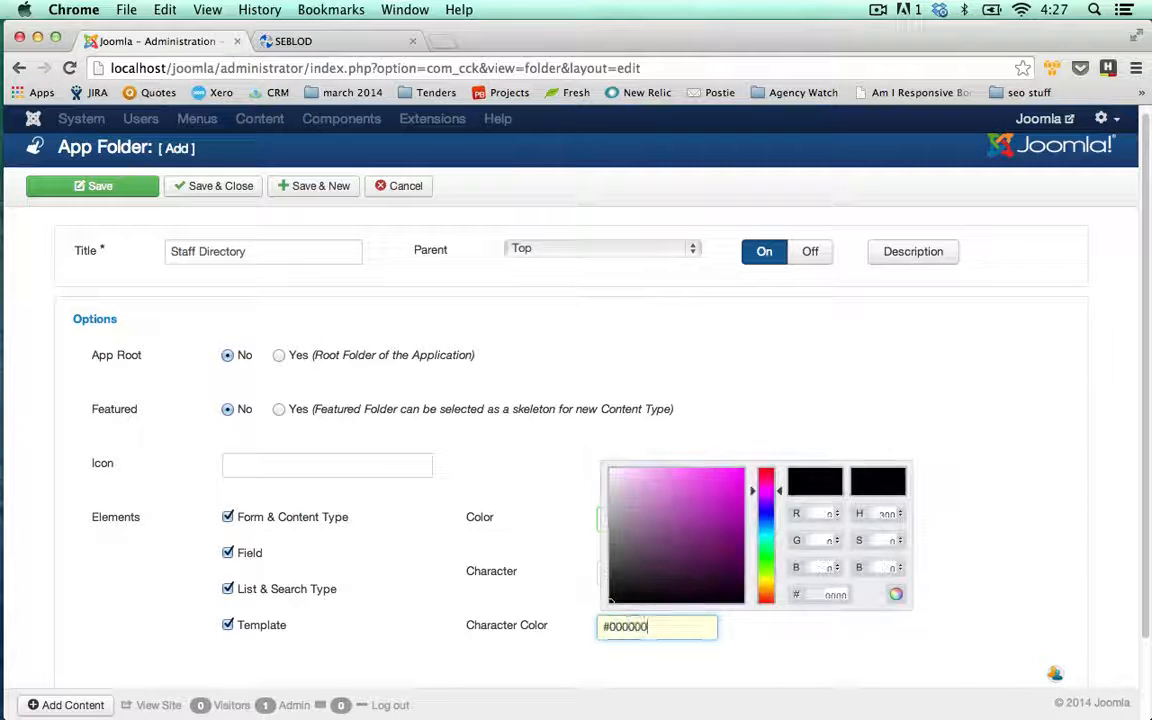
click(897, 637)
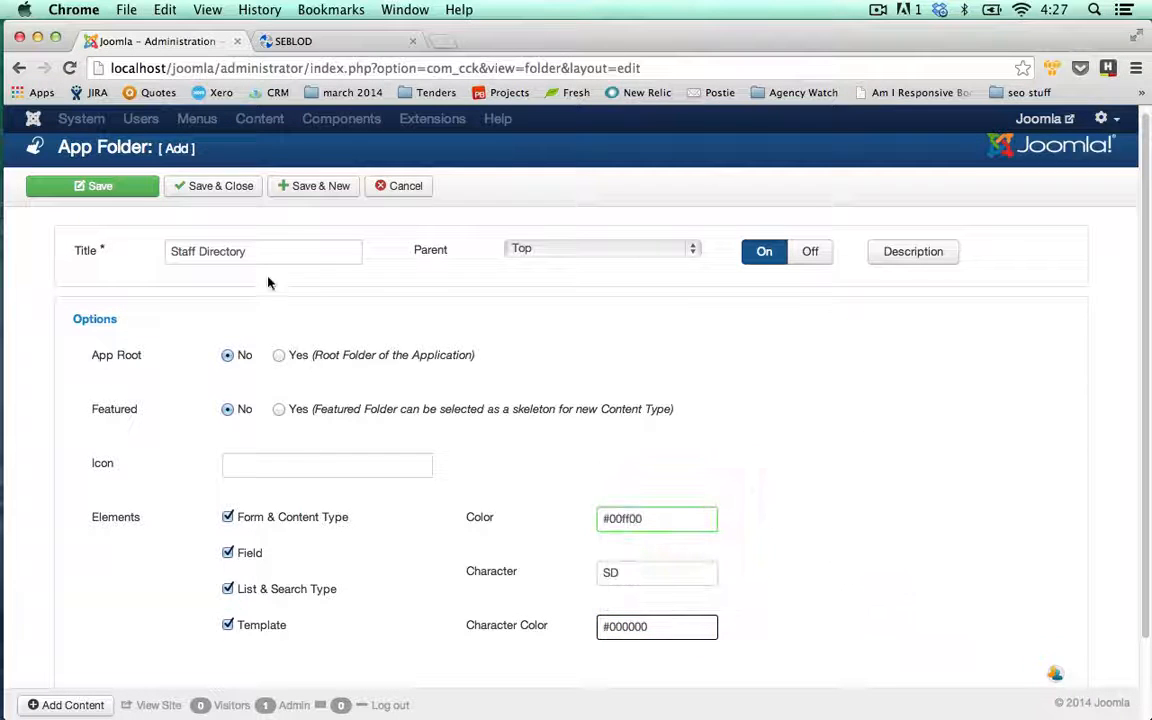
click(208, 192)
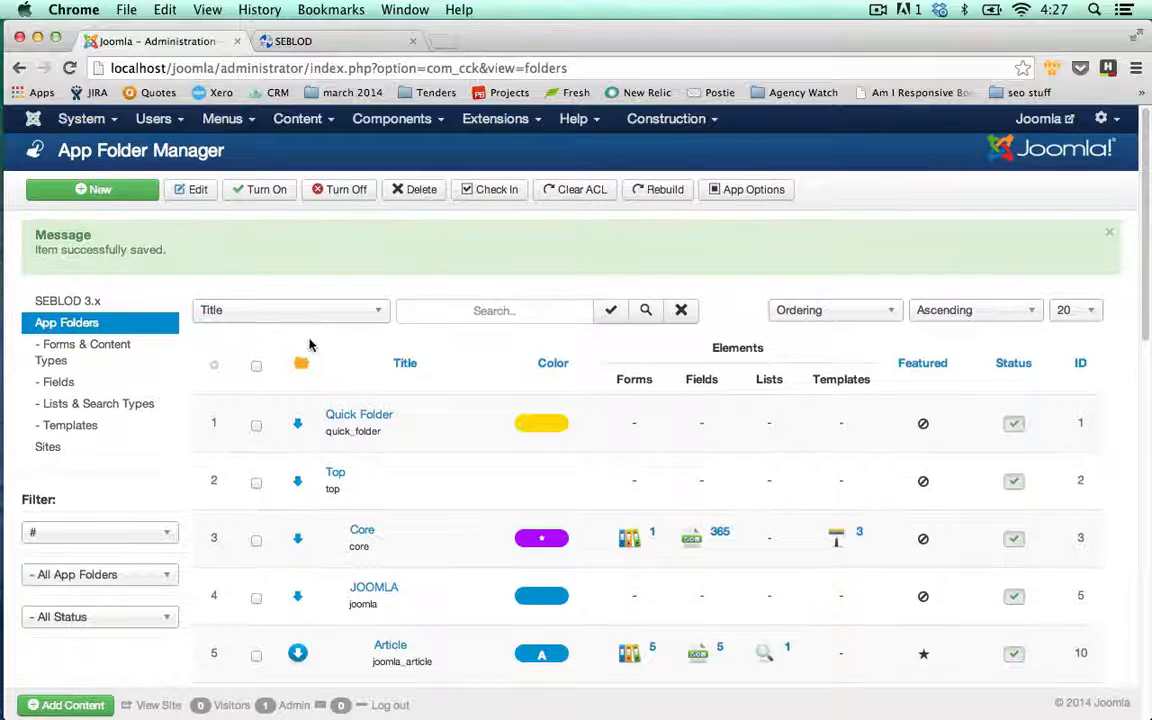
- In Forms & Content Types, start a new type using the User object
click(120, 346)
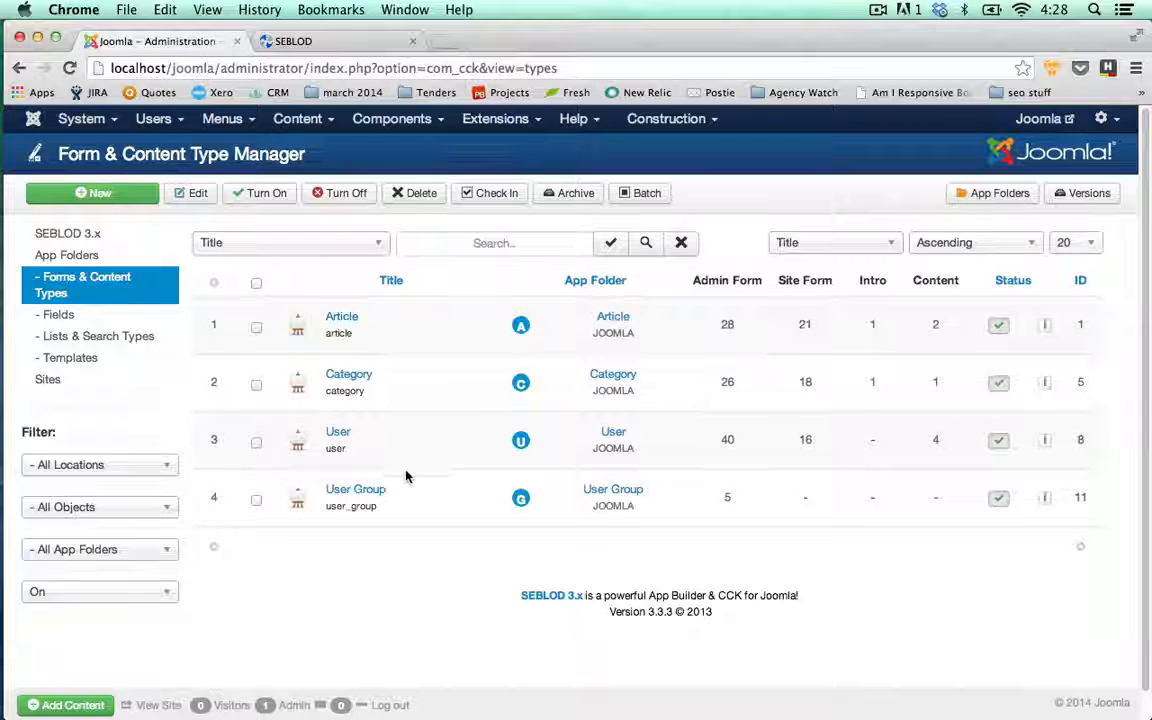
click(132, 196)
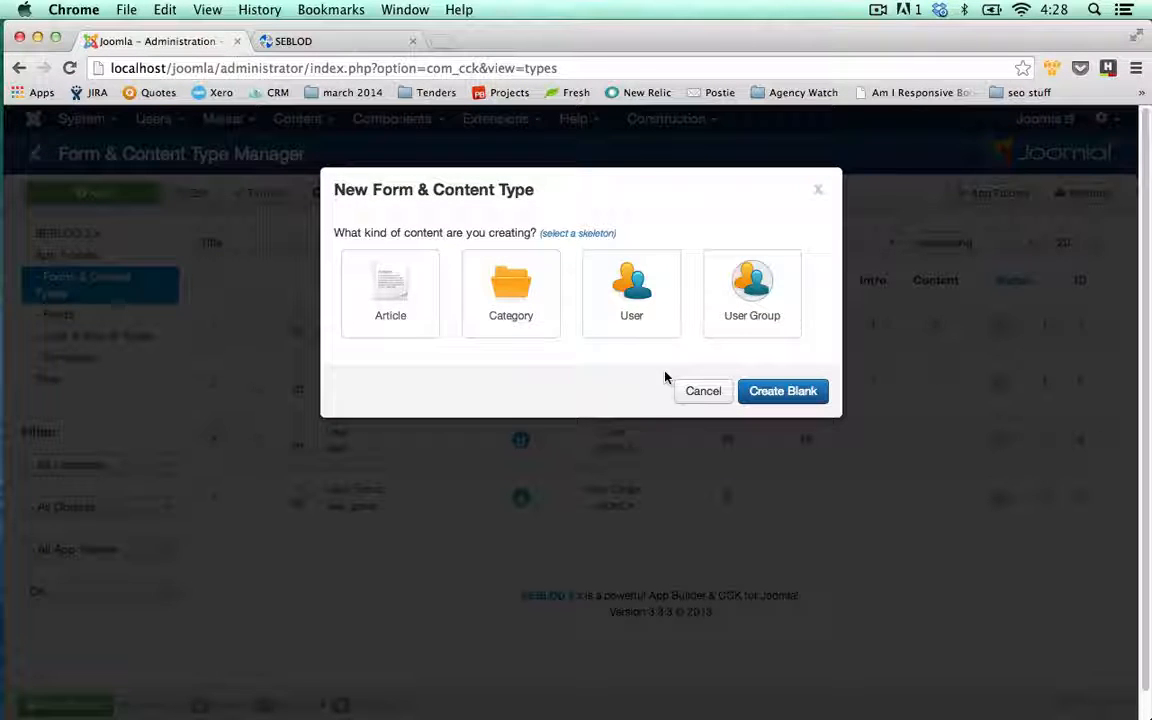
click(652, 316)
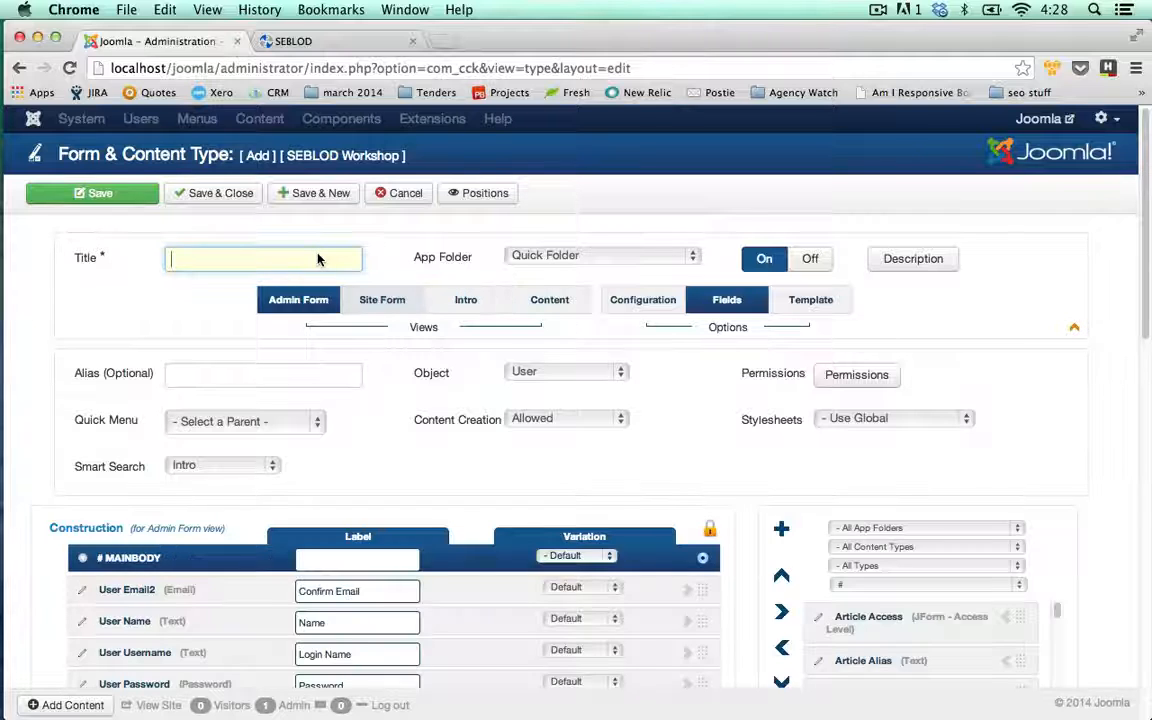
- Title the type 'Consultant' and drag User Email2 below User Email in Construction
text(Consultant)
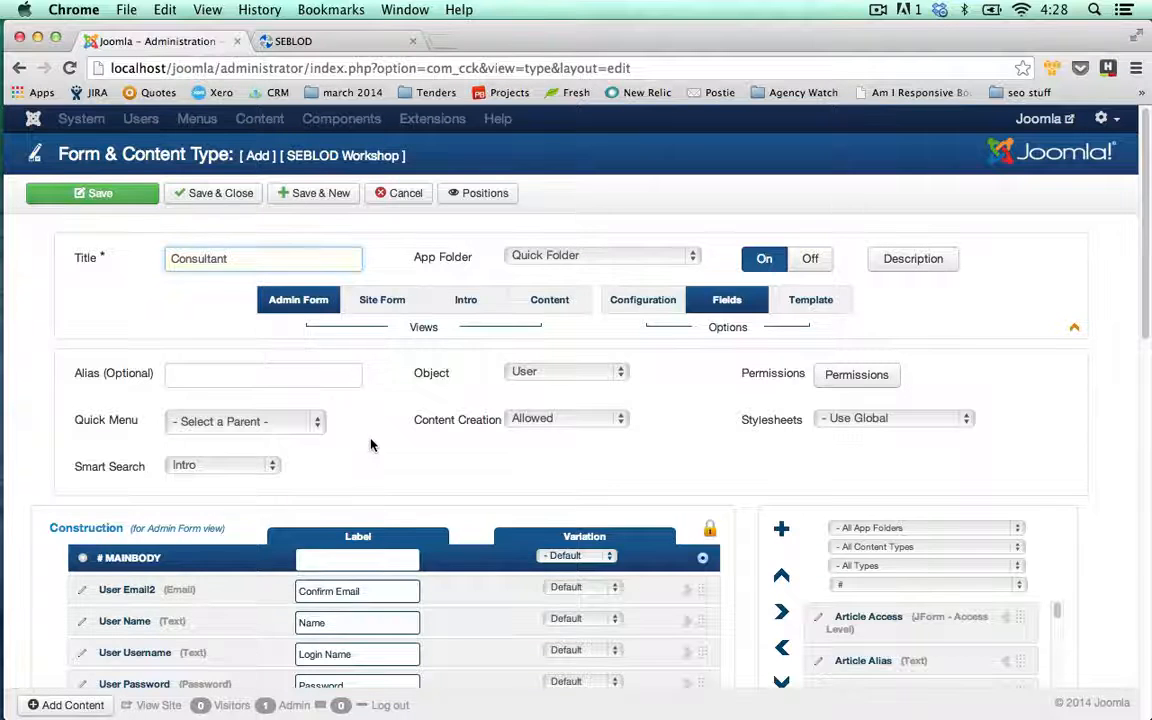
click(333, 393)
scroll(333, 393, down, 1)
scroll(421, 394, down, 1)
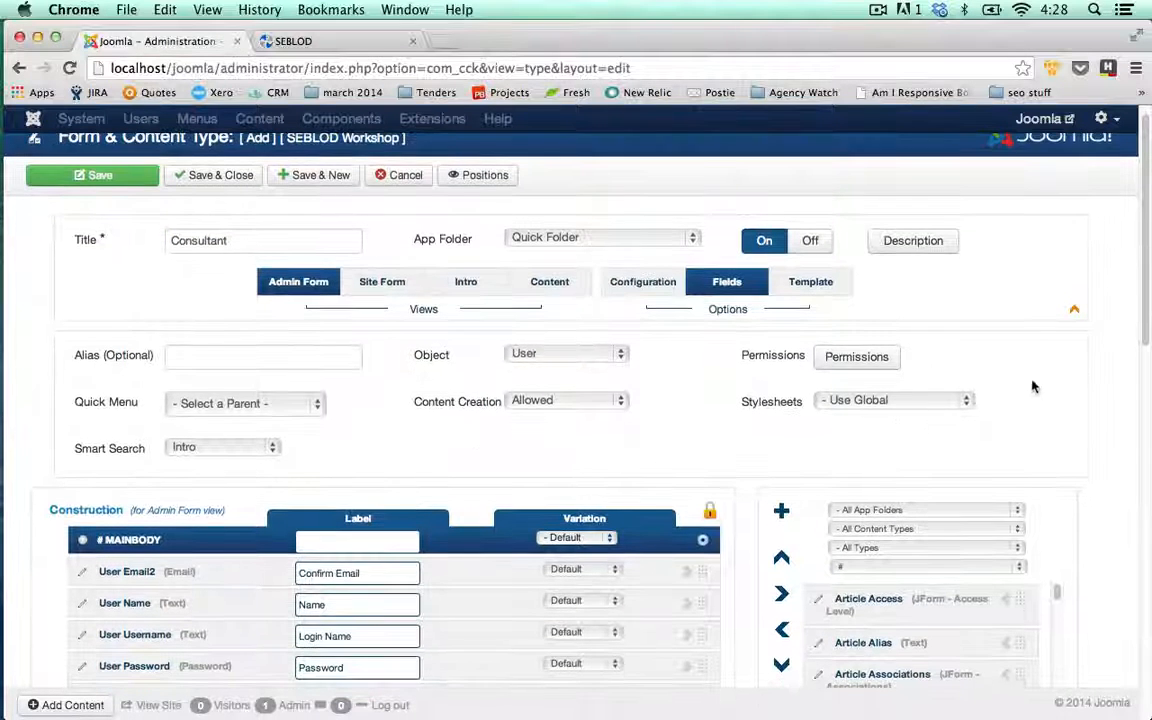
scroll(1146, 327, down, 3)
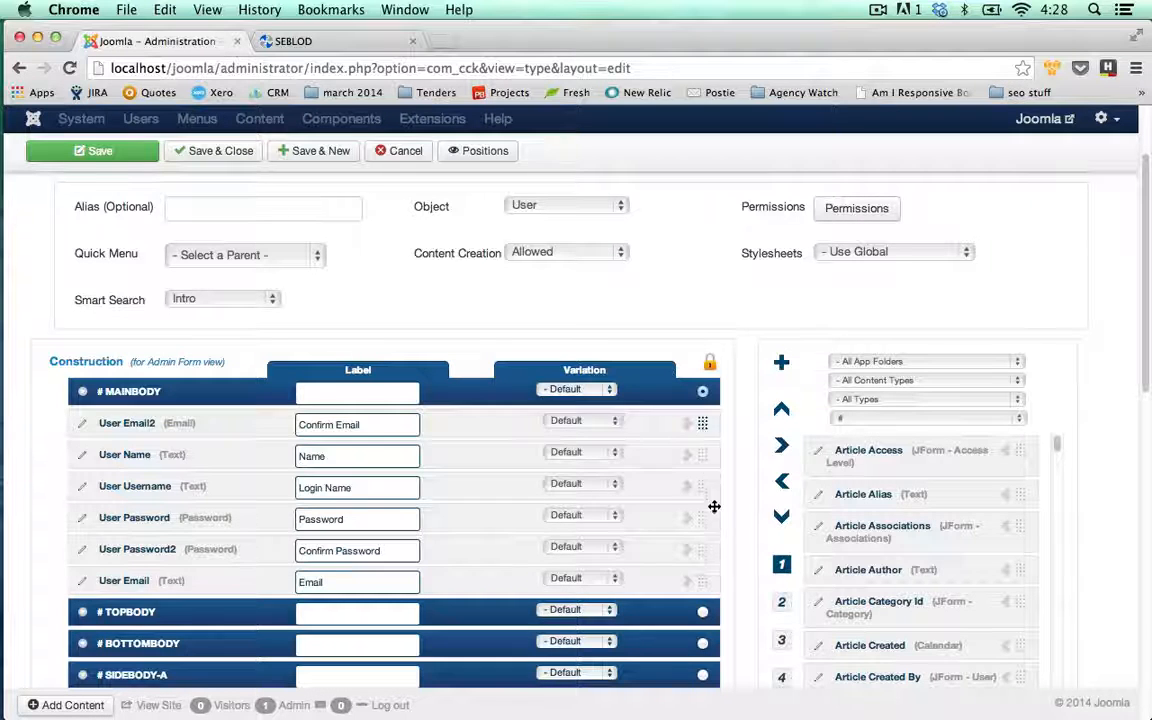
drag(705, 424, 738, 612)
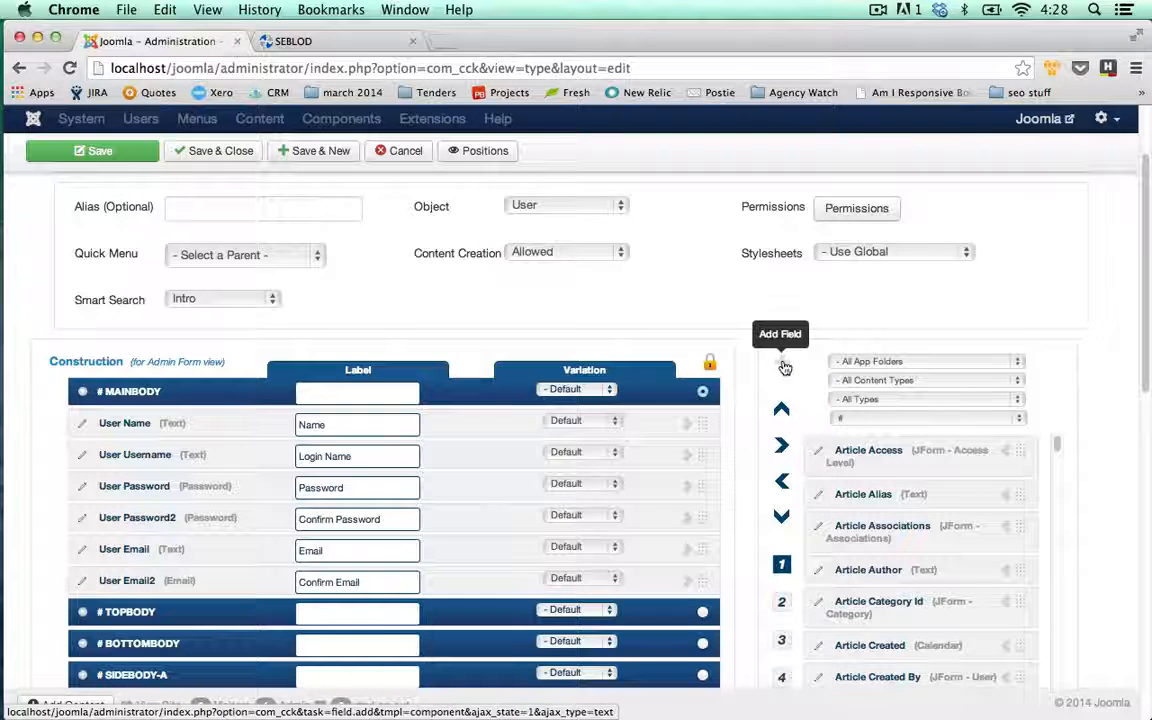
- Add a new field titled 'Cons Profile Picture' of type Image
click(783, 367)
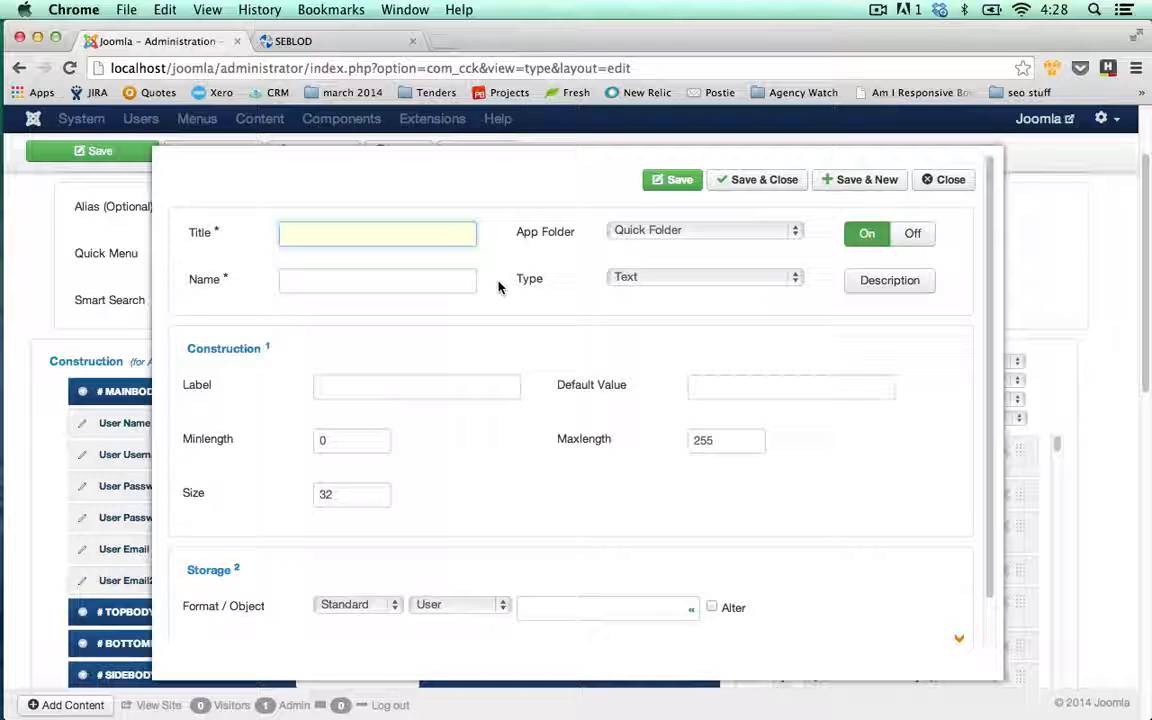
text(Cons)
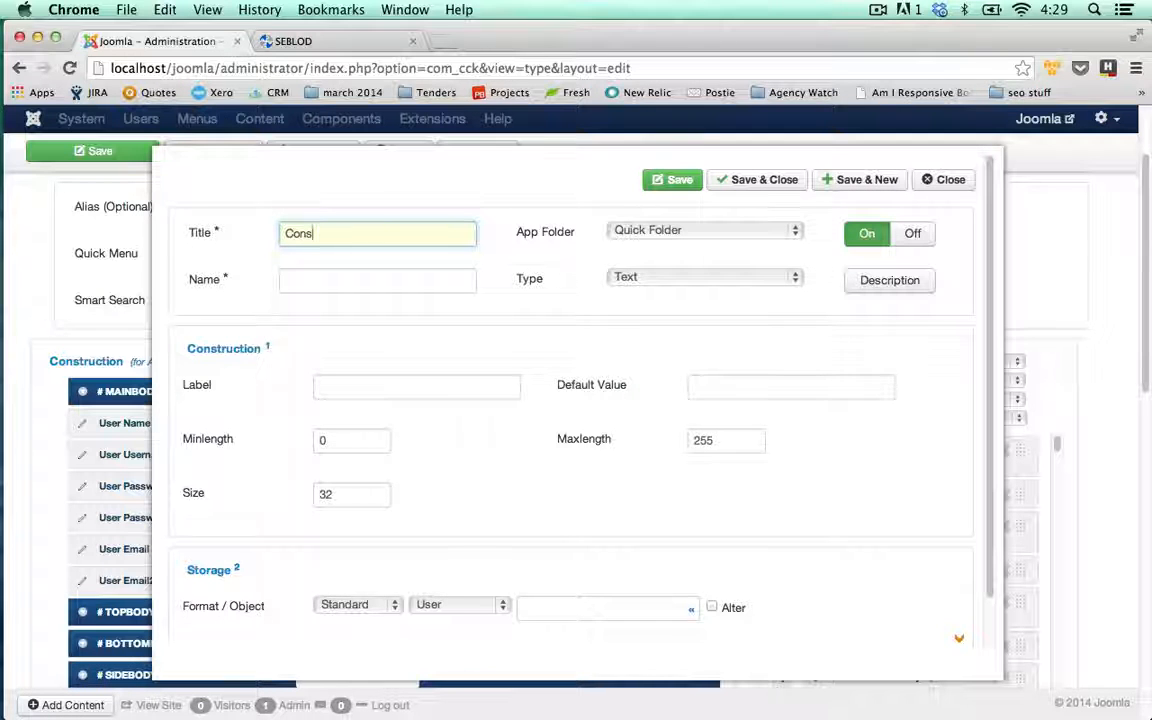
text(P)
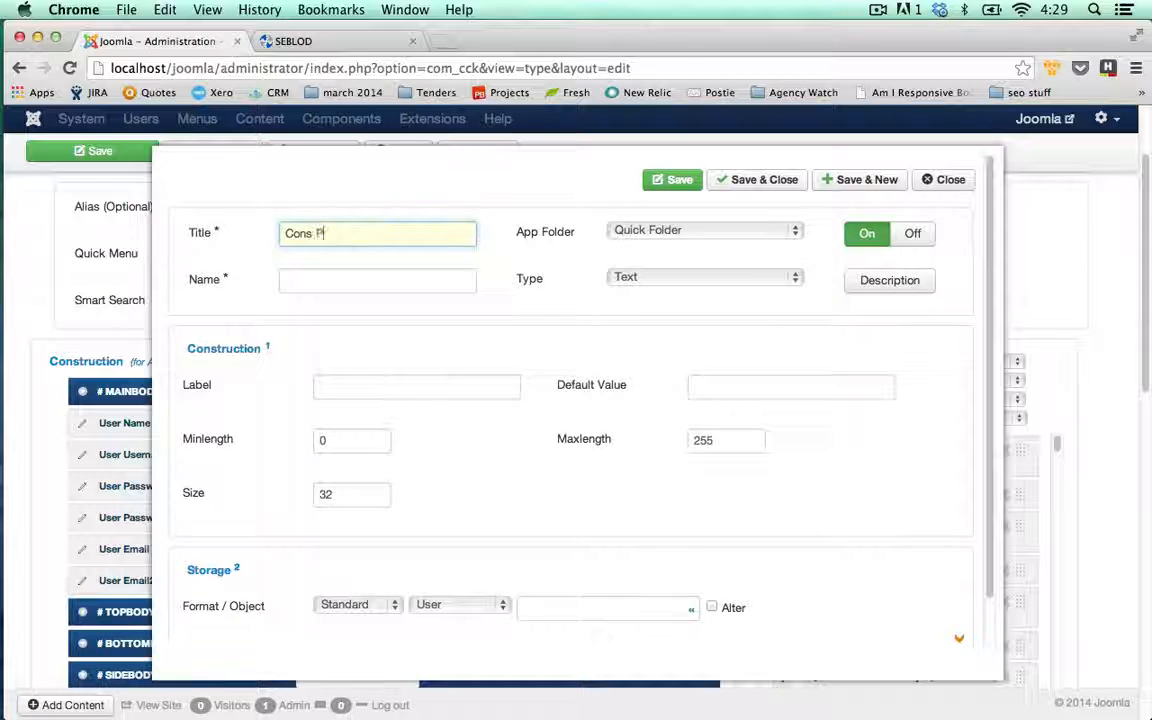
text(rofile Picture)
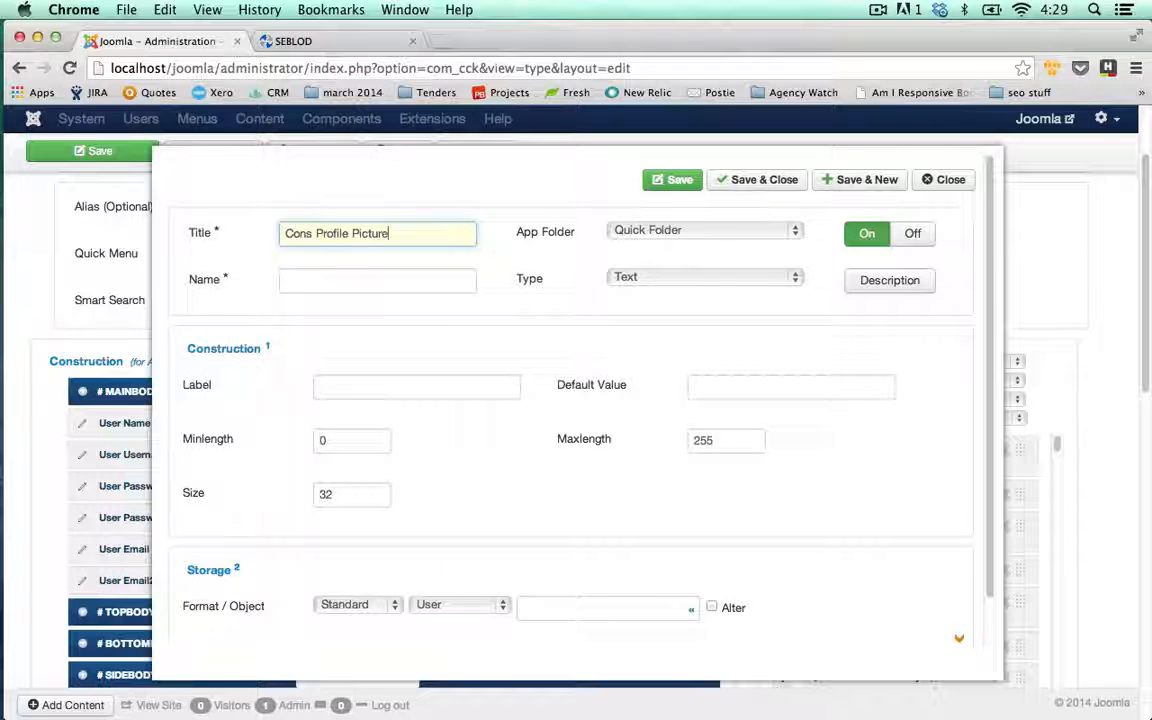
key(Tab)
key(Tab)
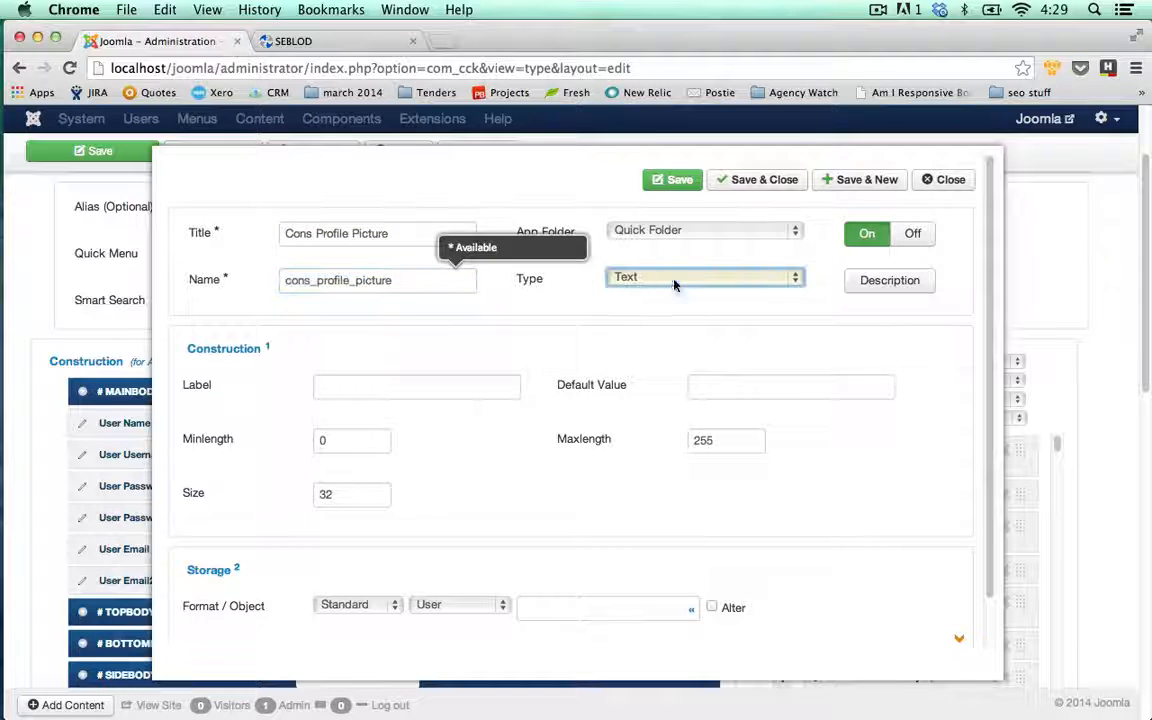
click(674, 285)
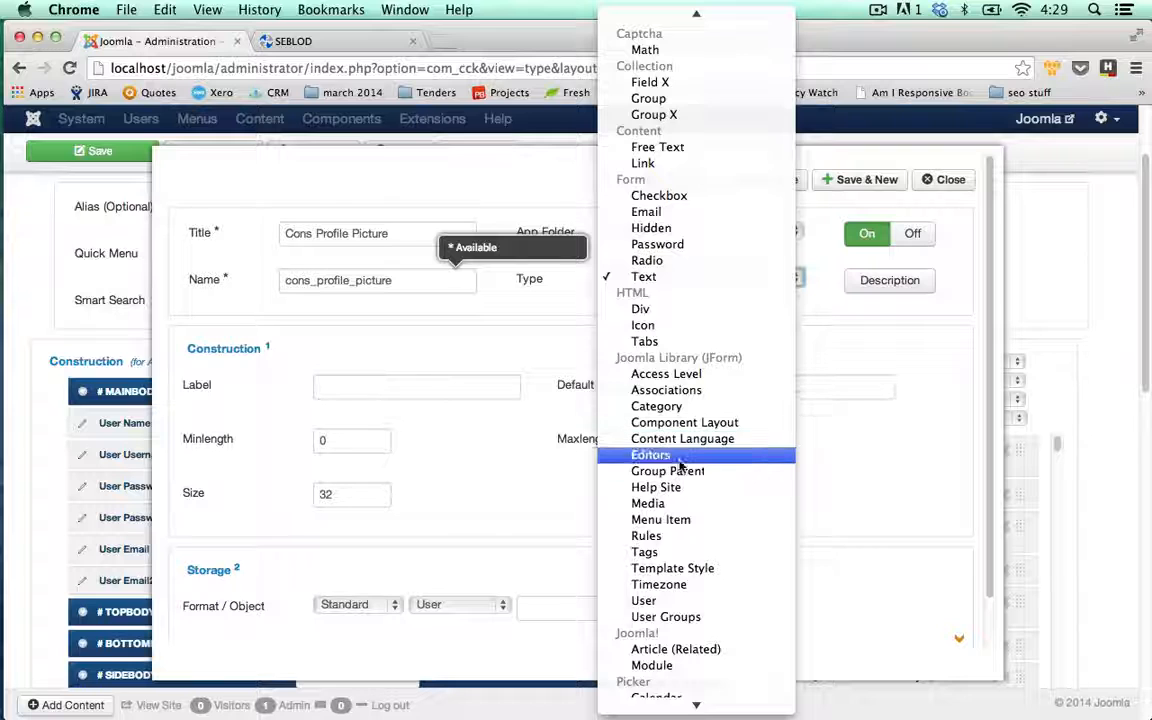
scroll(683, 472, down, 5)
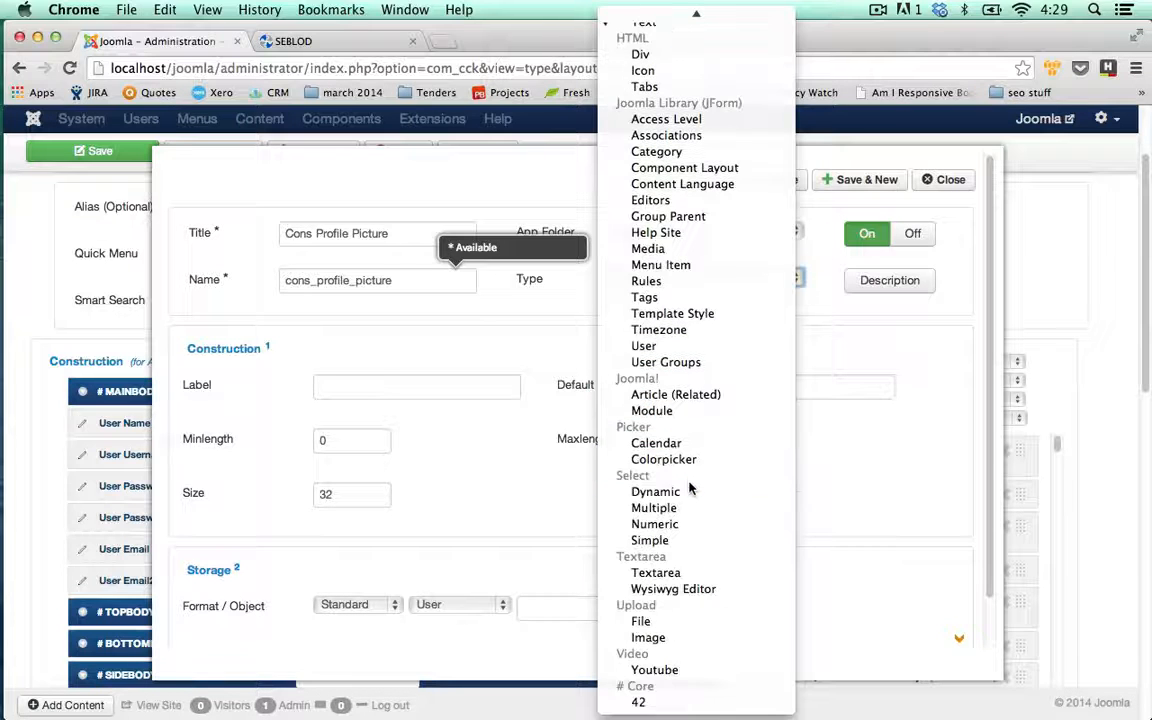
click(672, 640)
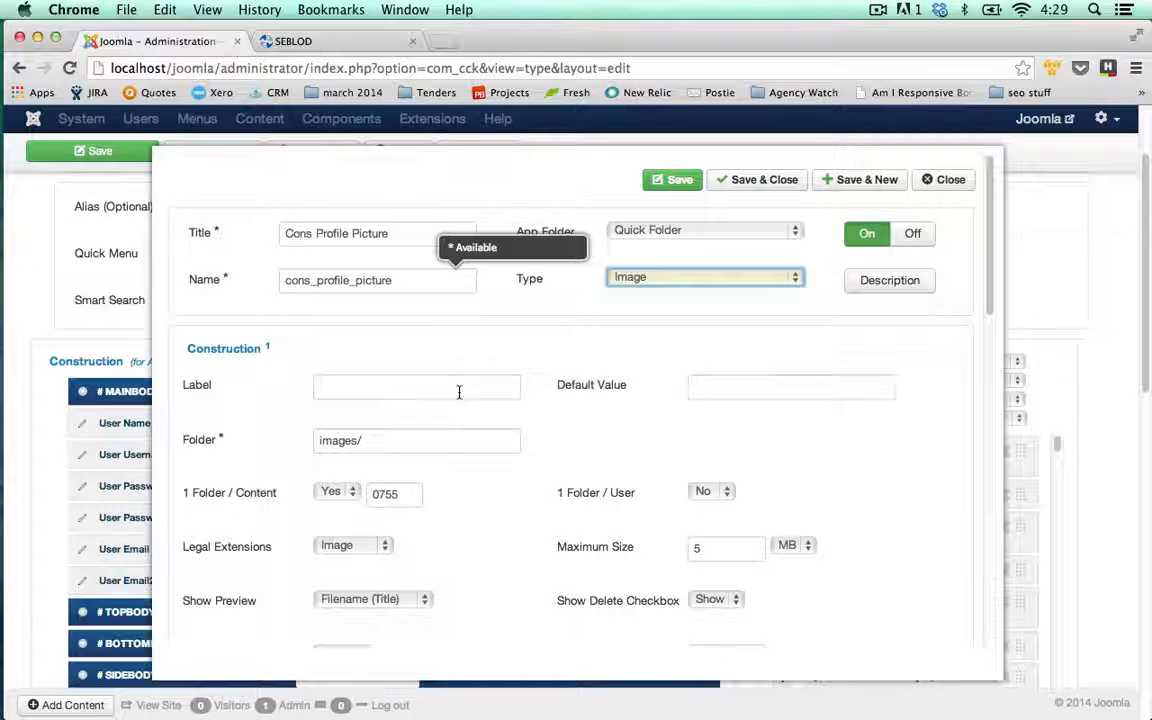
- Label it 'Upload a profile picture', keep 1 Folder / Content at Yes, and Save & New
click(459, 390)
text(Upload )
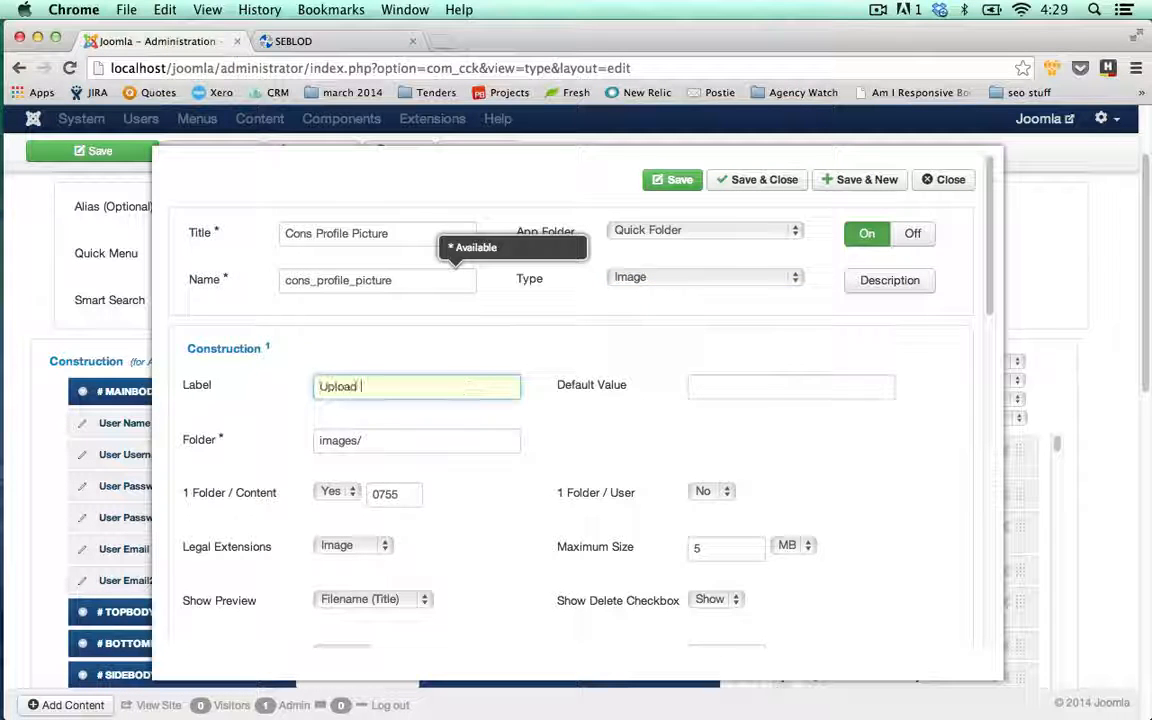
text(a profile )
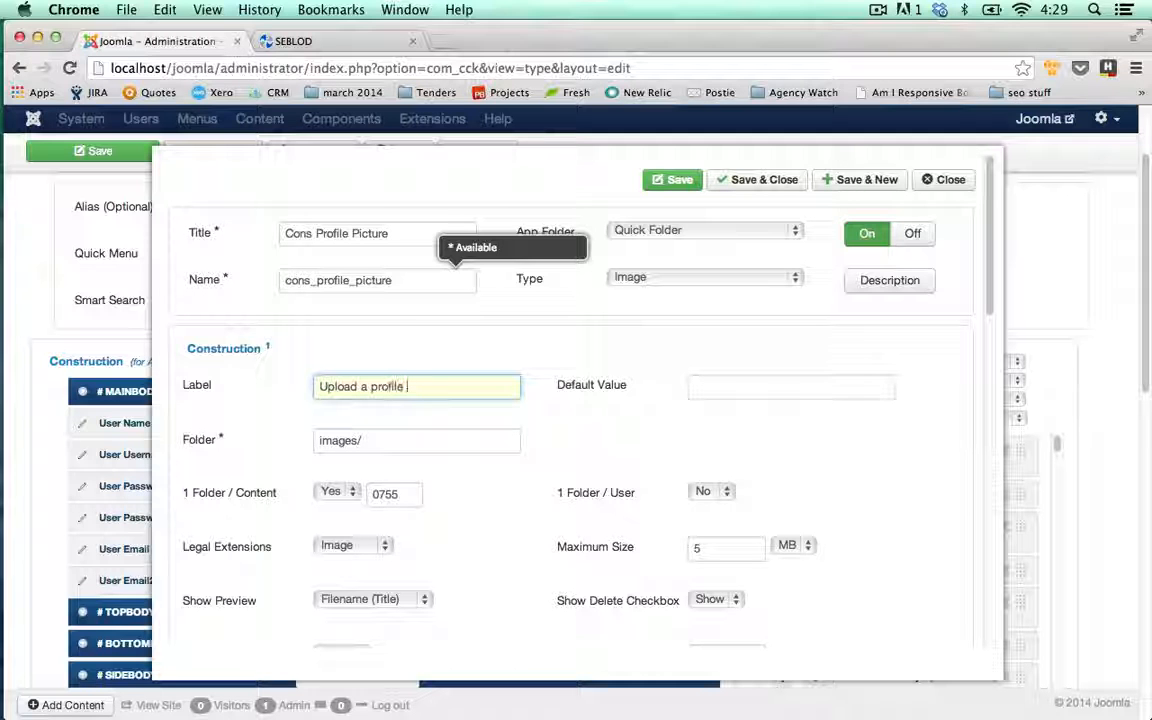
text(picture)
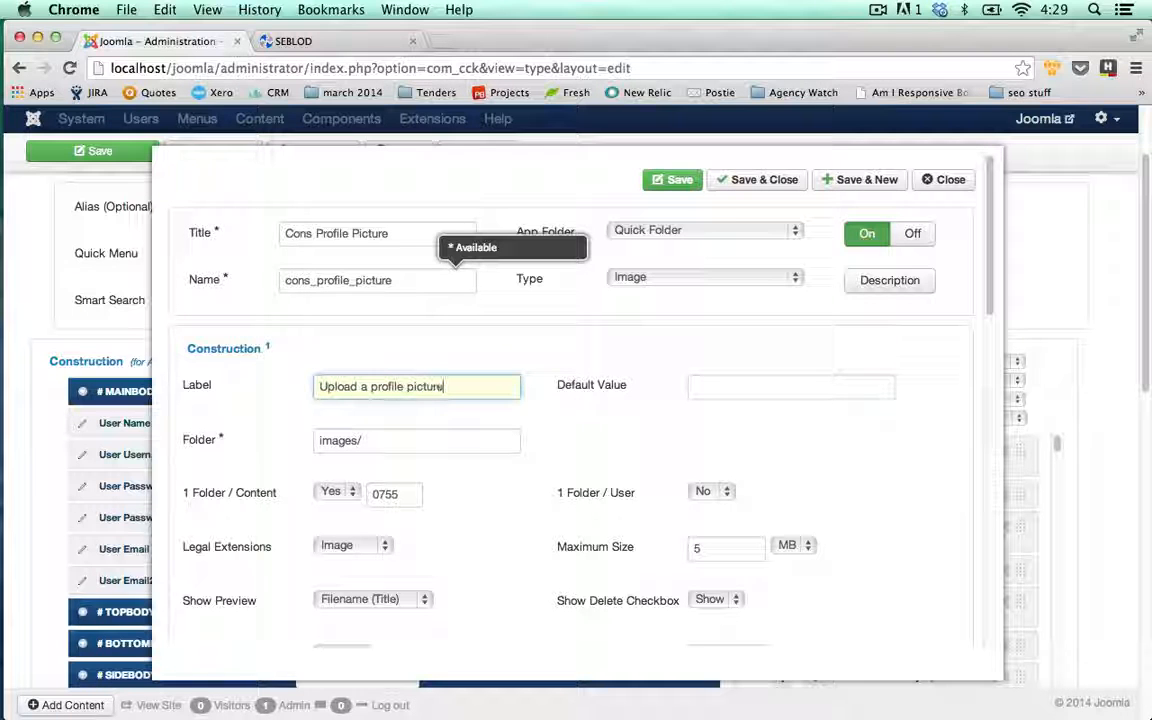
click(490, 446)
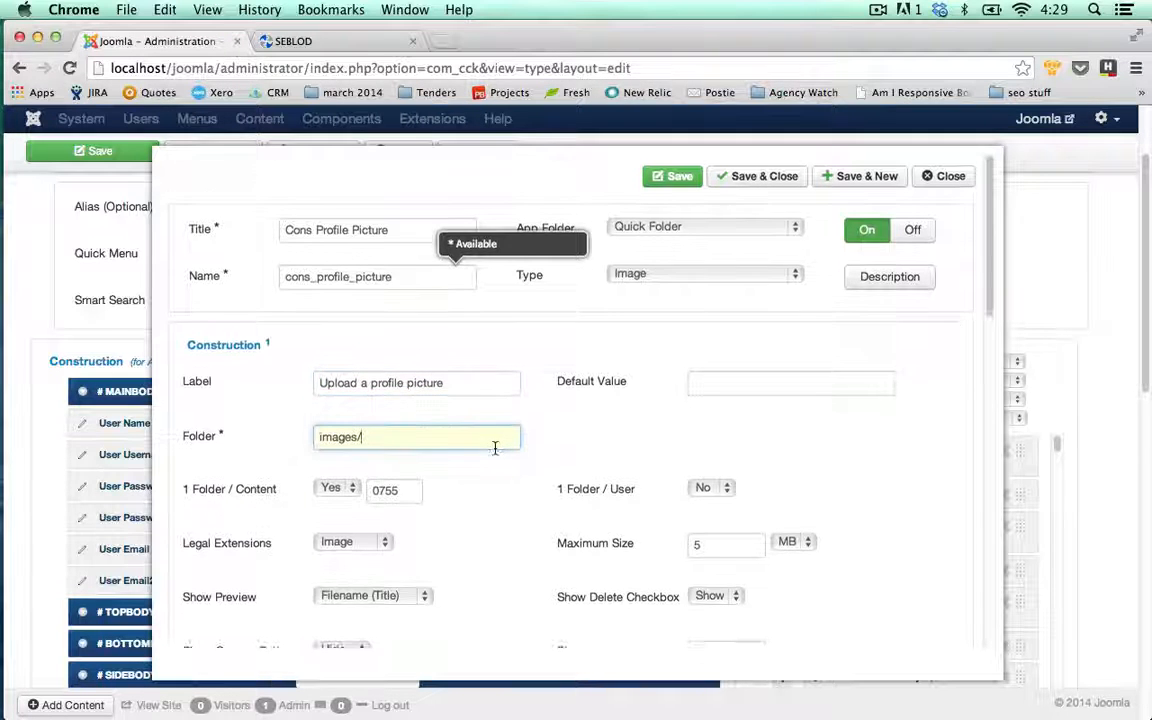
scroll(500, 452, down, 1)
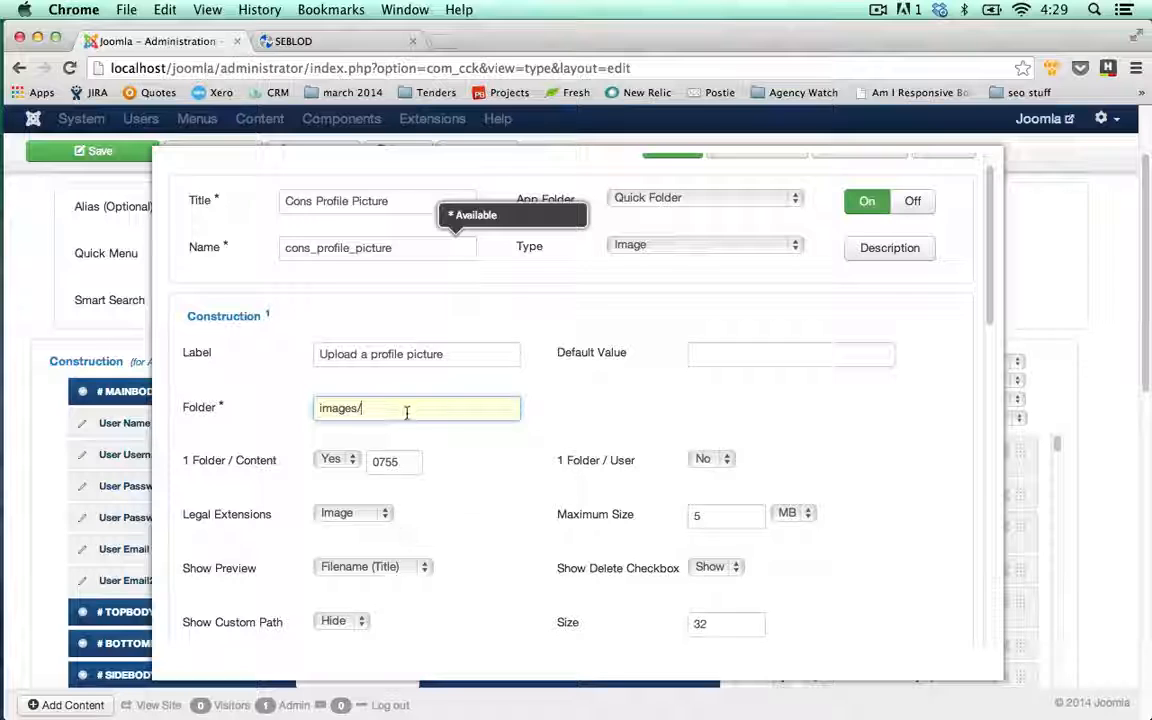
click(349, 465)
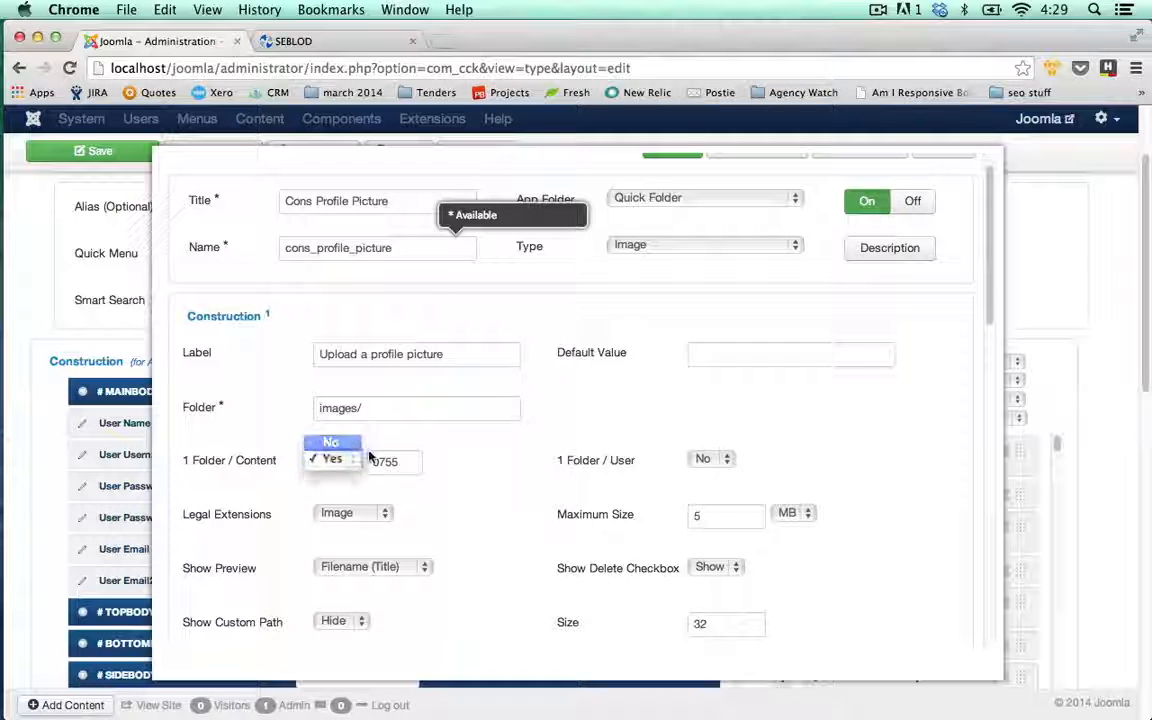
click(331, 442)
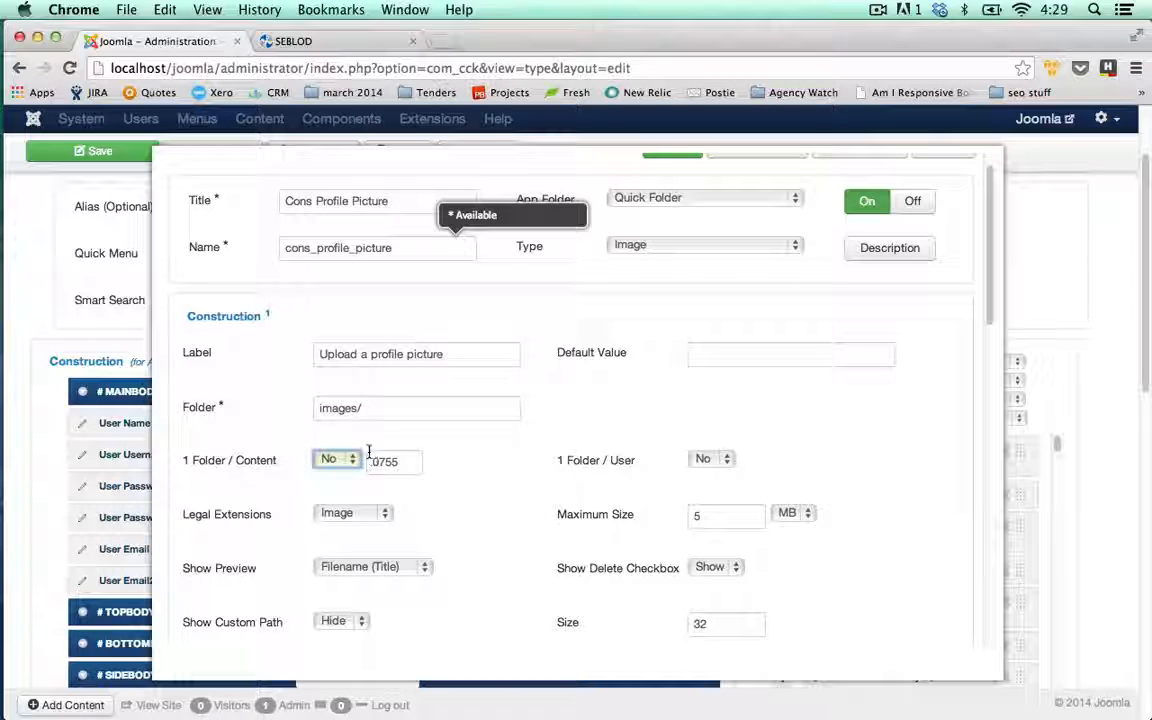
click(355, 462)
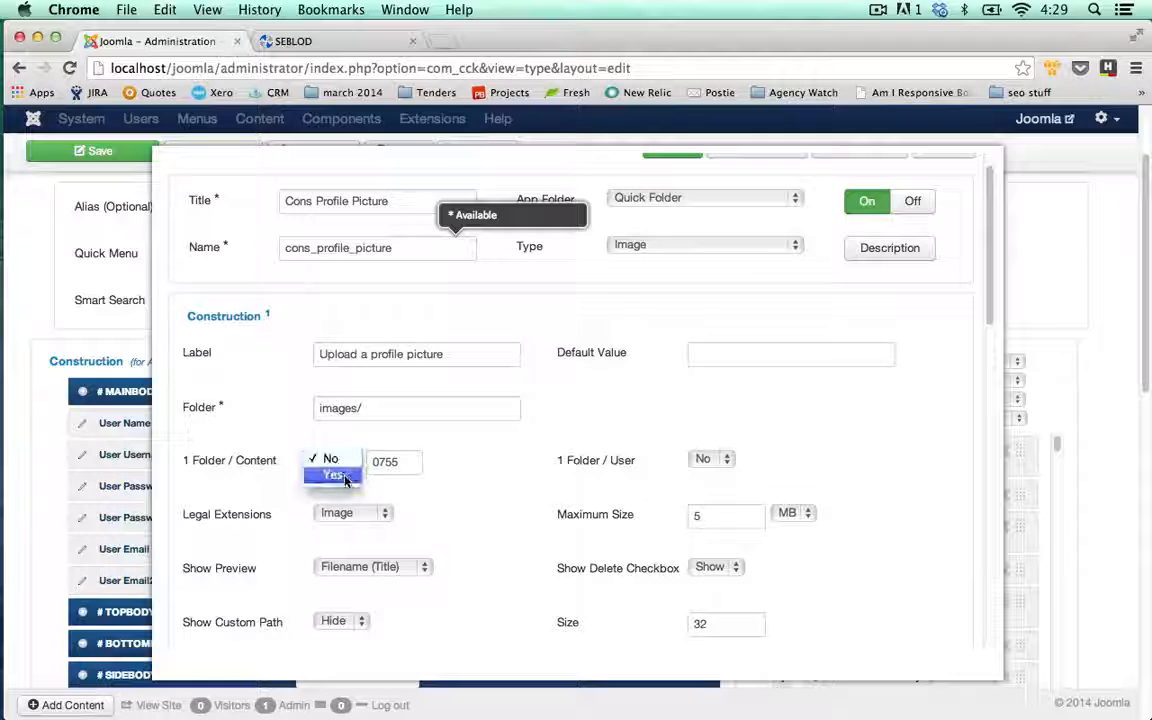
click(340, 474)
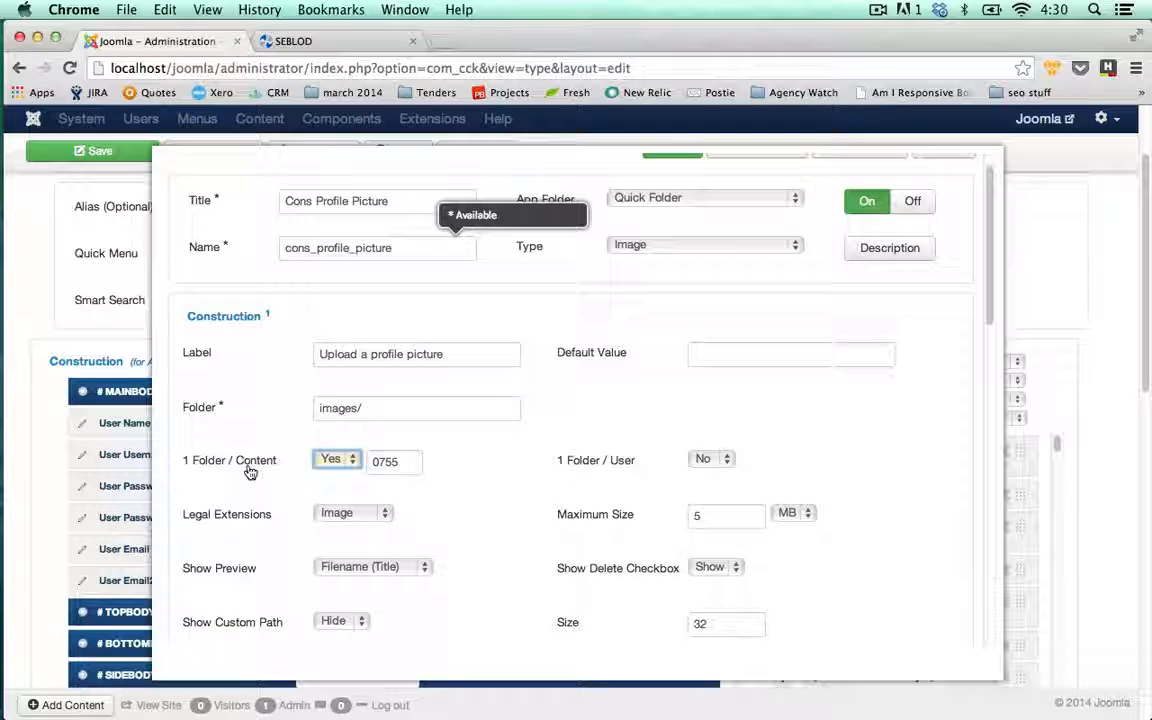
click(582, 448)
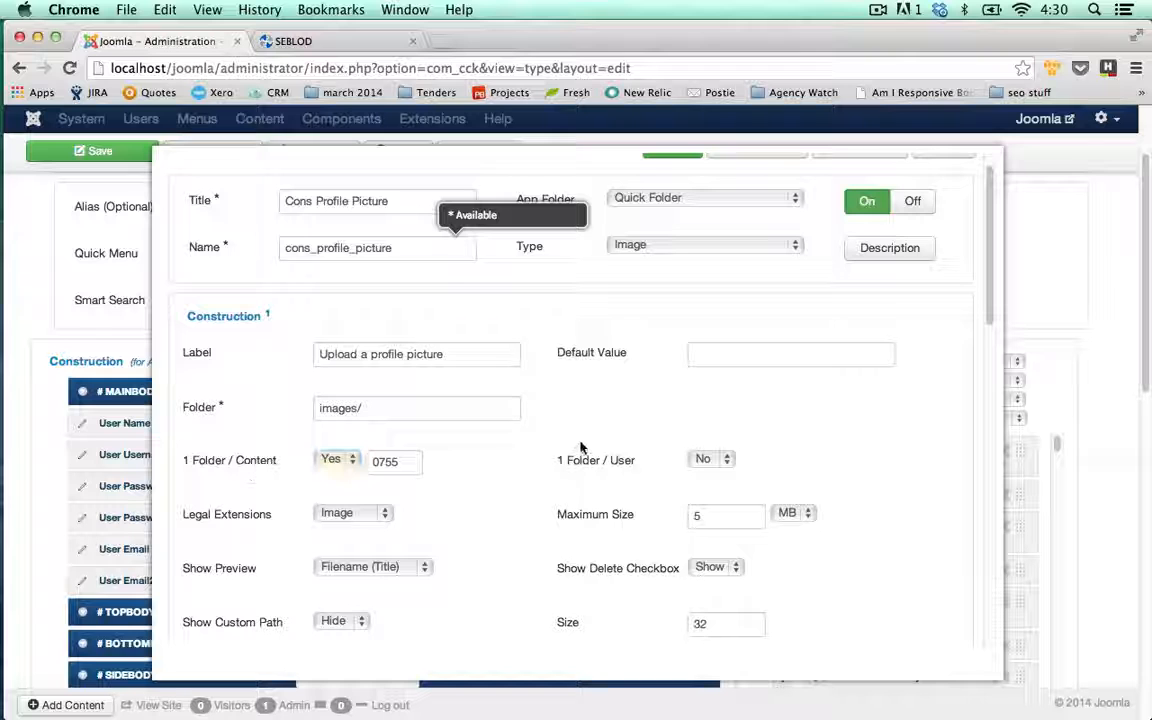
scroll(583, 448, up, 1)
scroll(609, 442, up, 2)
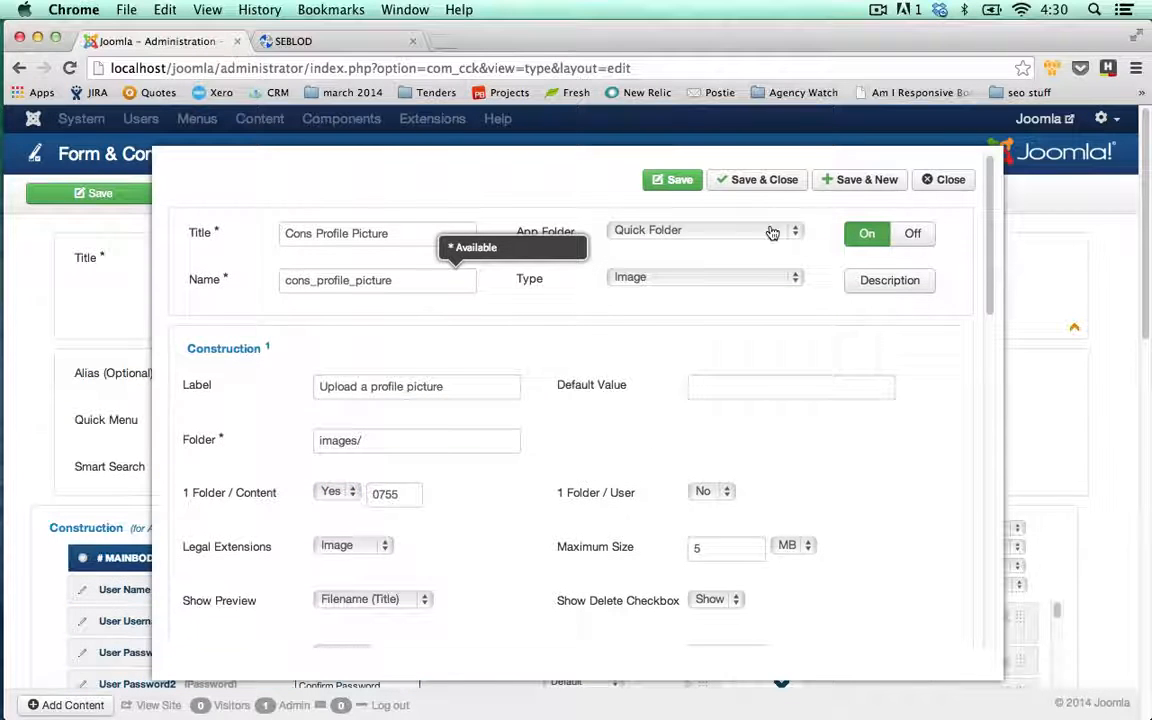
click(870, 183)
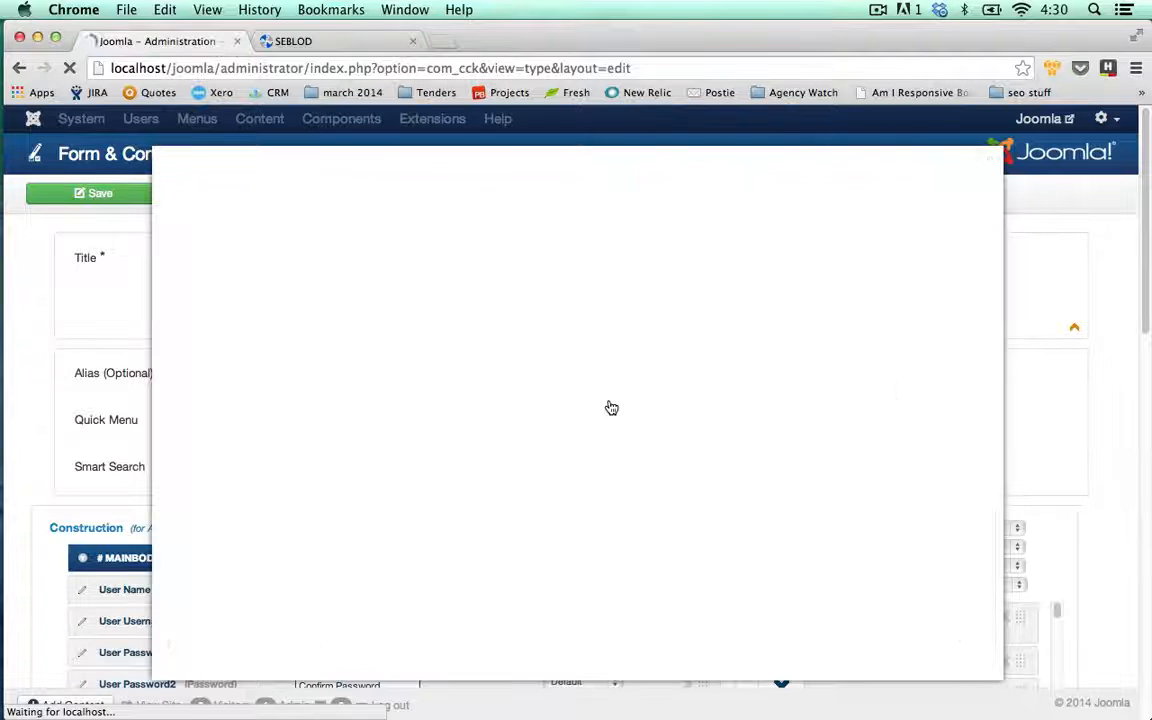
- Create the 'Cons Company' field labelled 'Company Name' and save it
text(Con)
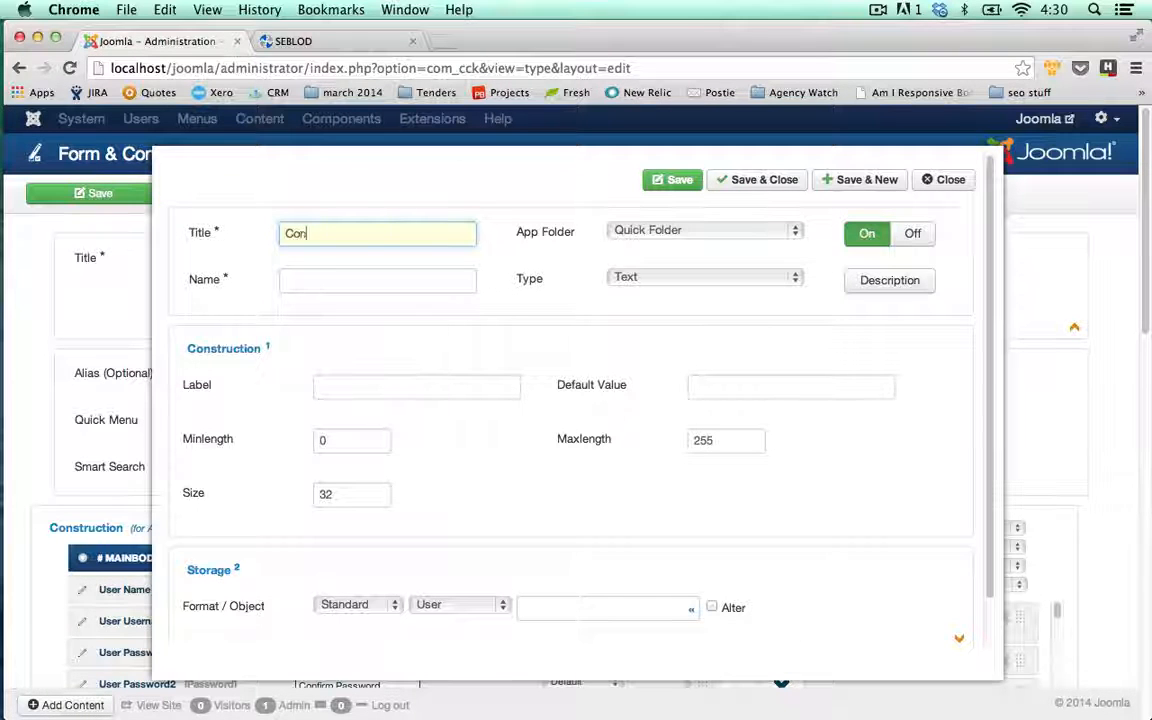
text(s C)
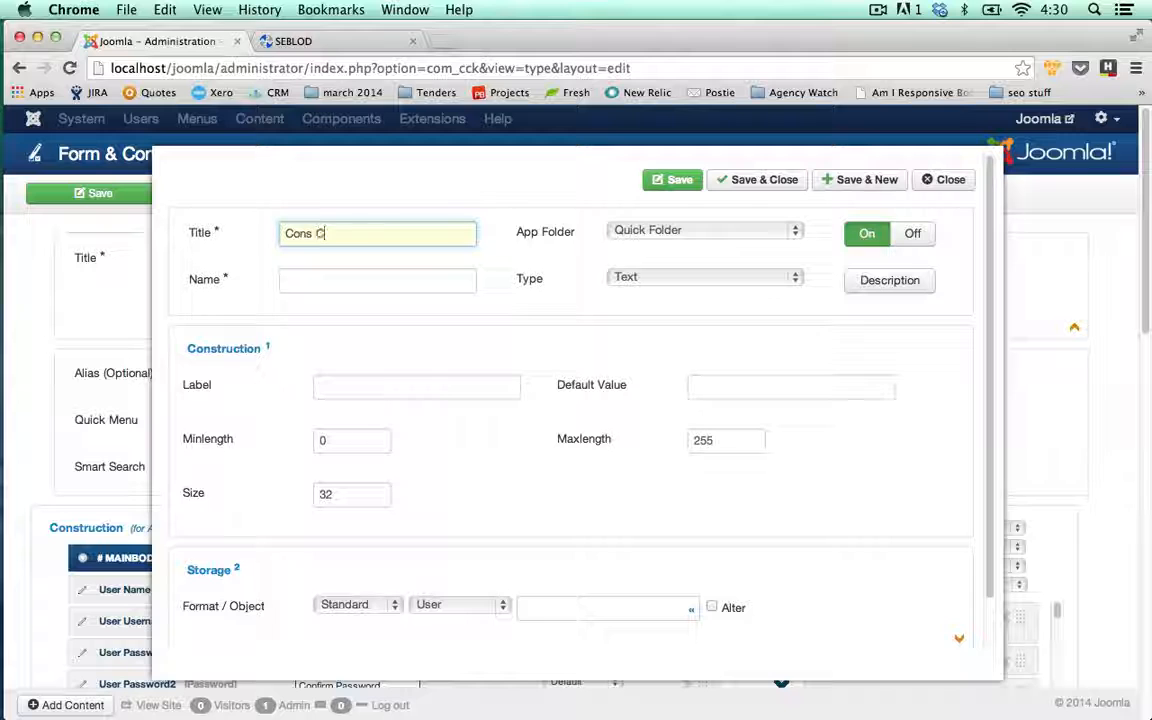
text(ompany)
key(Tab)
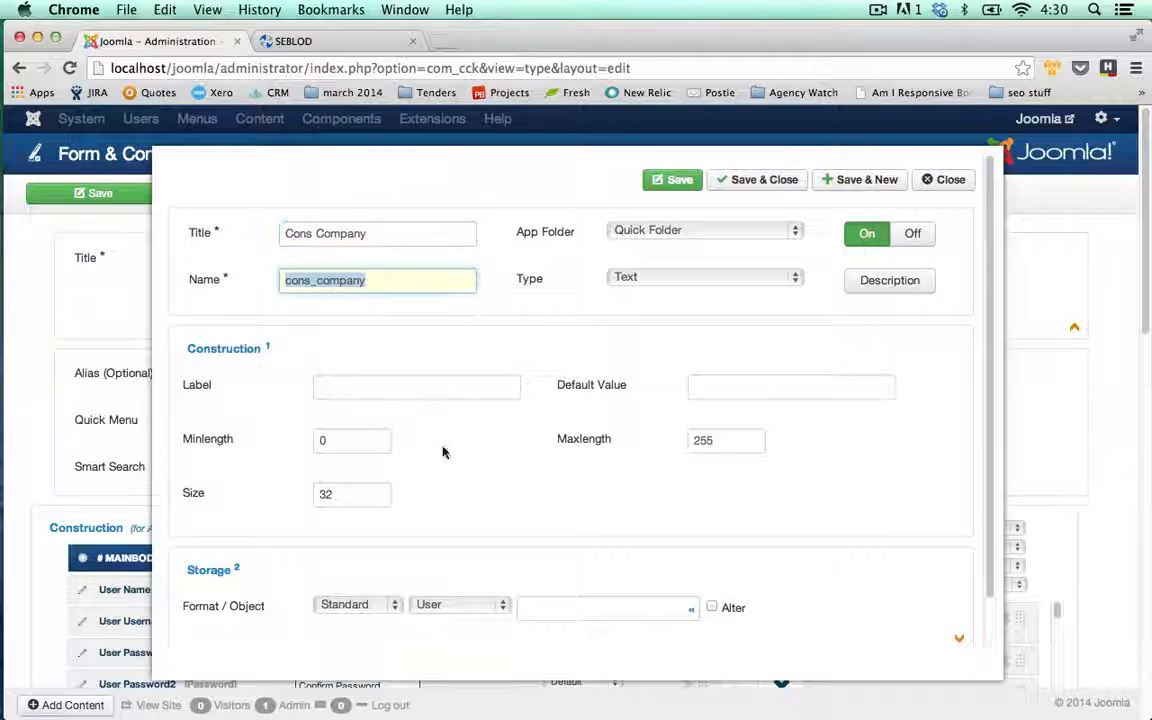
click(433, 389)
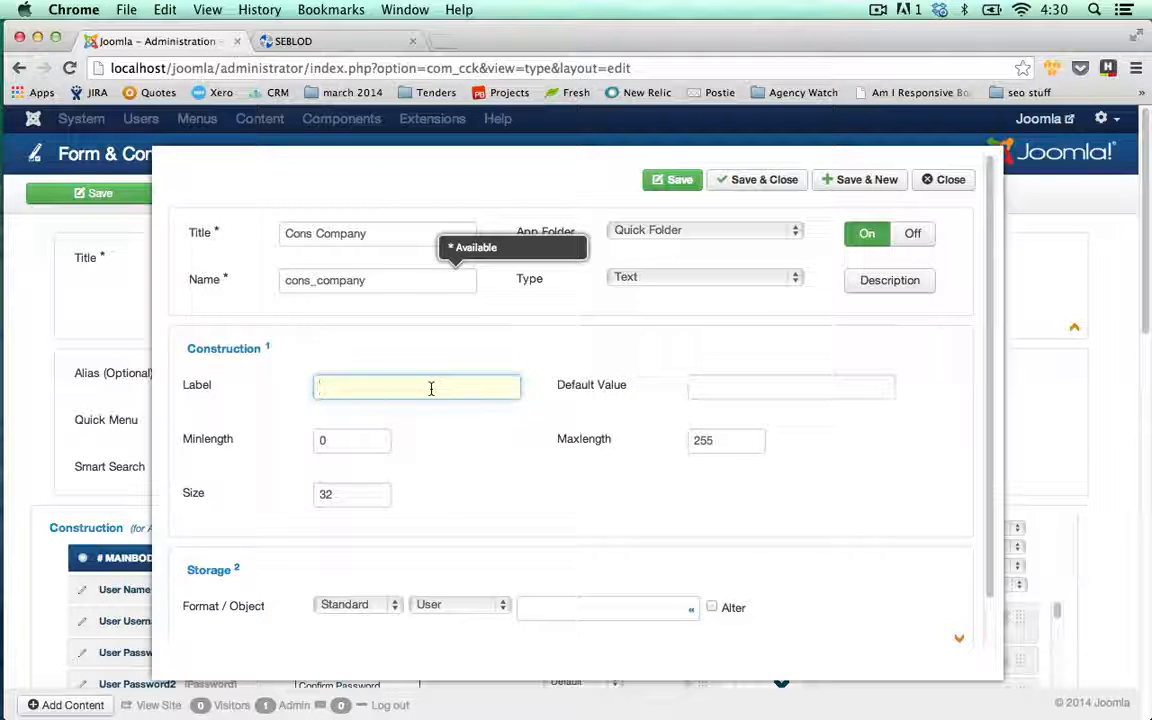
text(Company )
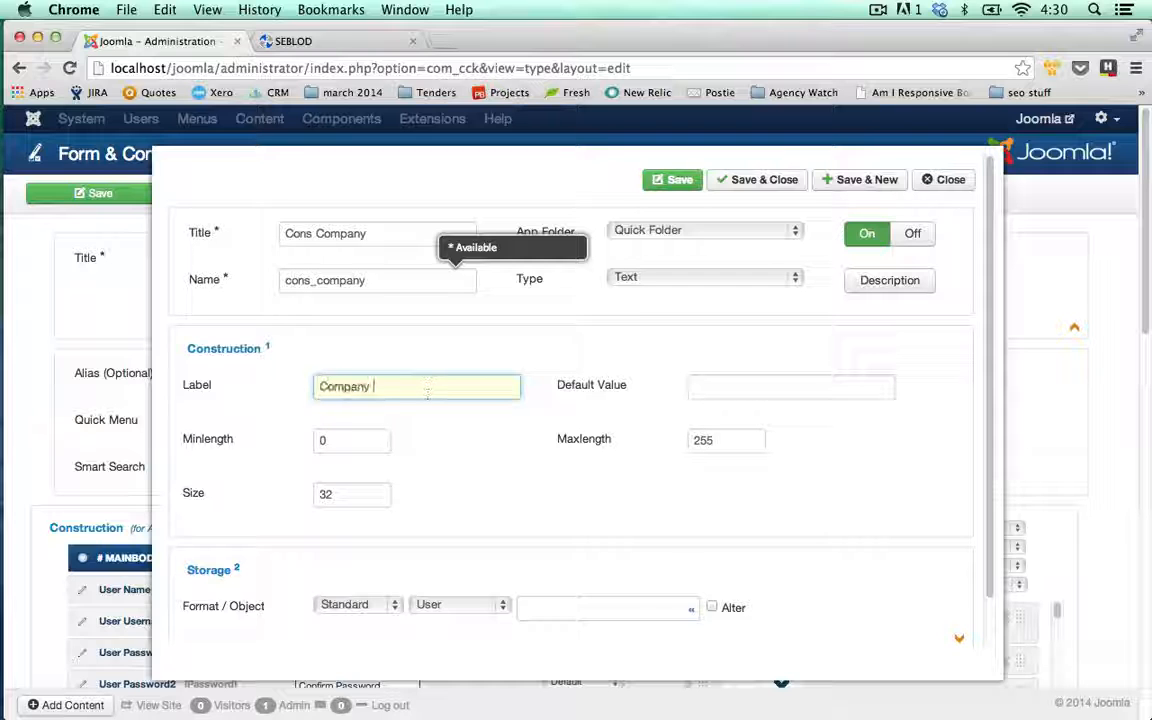
text(Name)
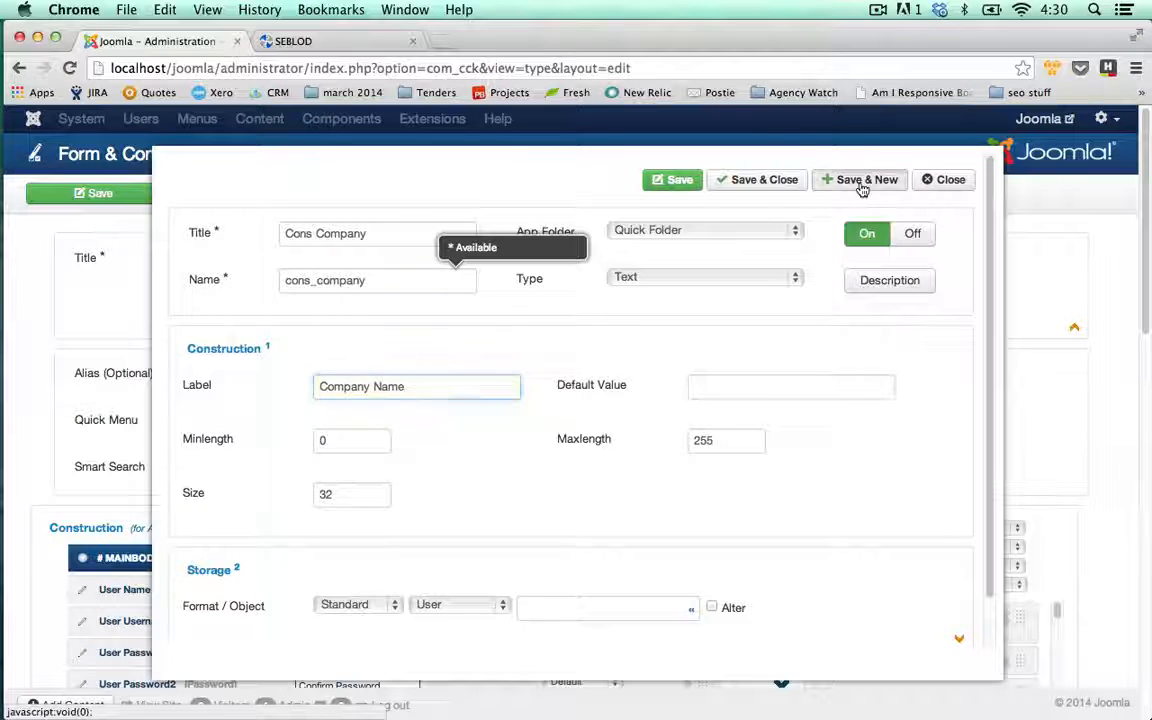
double_click(476, 287)
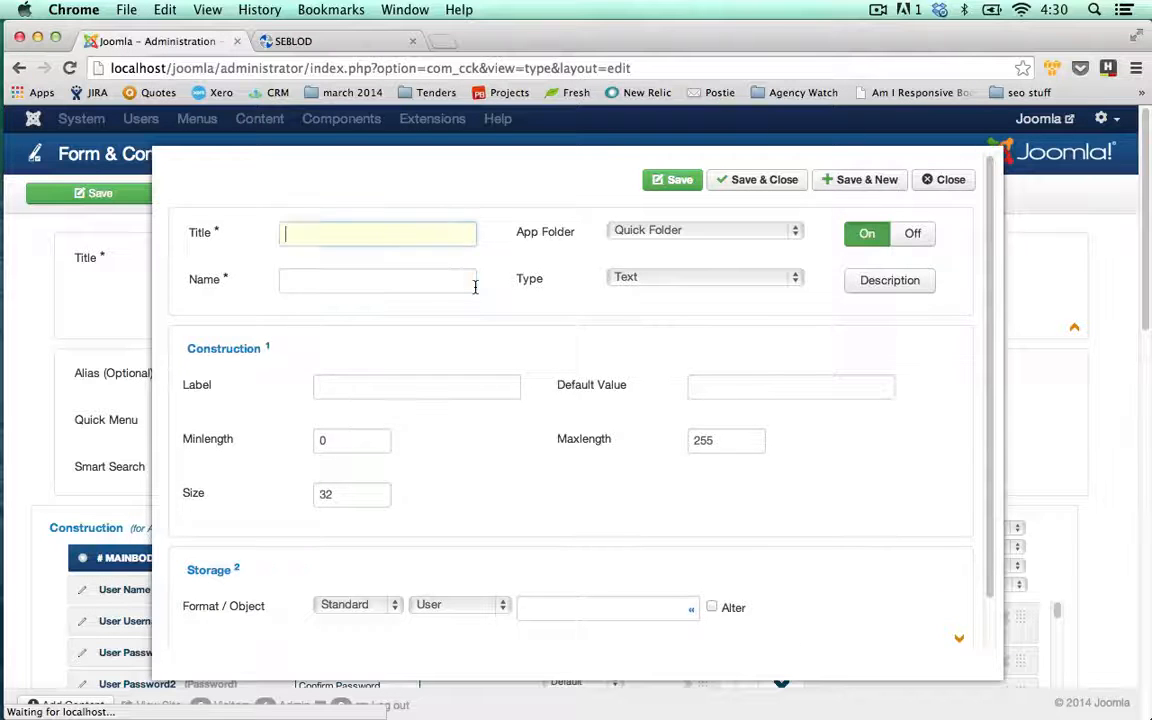
- Create the 'Cons Twitter' field labelled 'Twitter Handle' and save it
text(Cons Twitter)
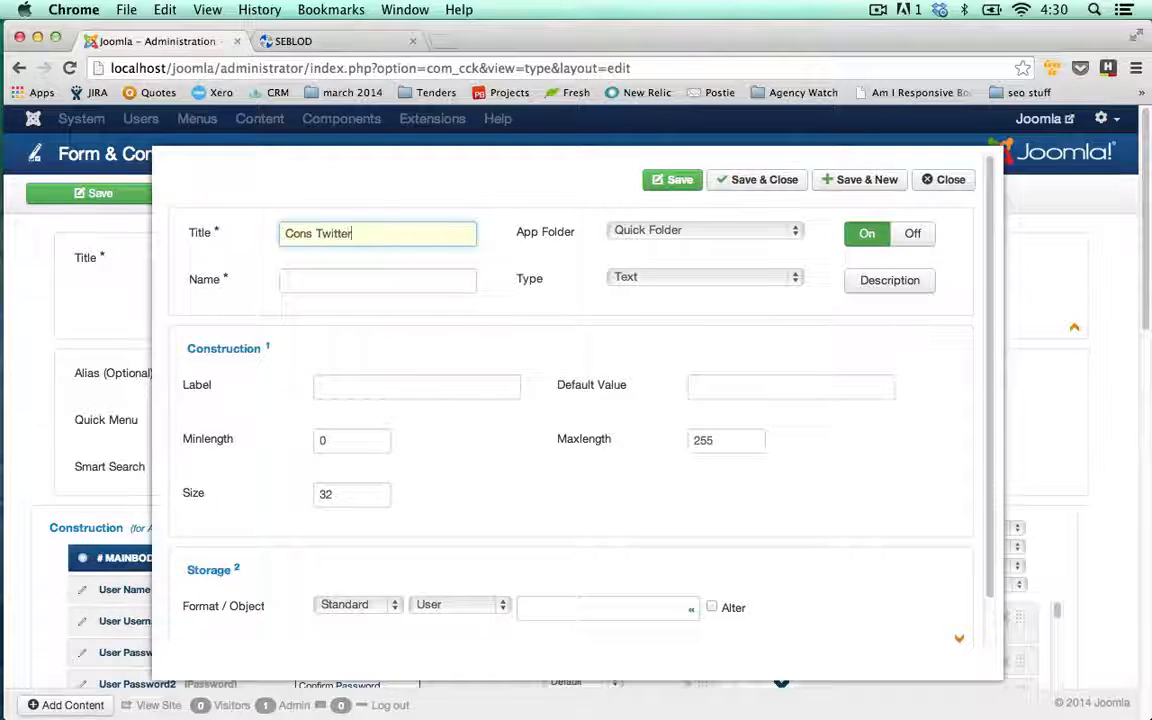
key(Tab)
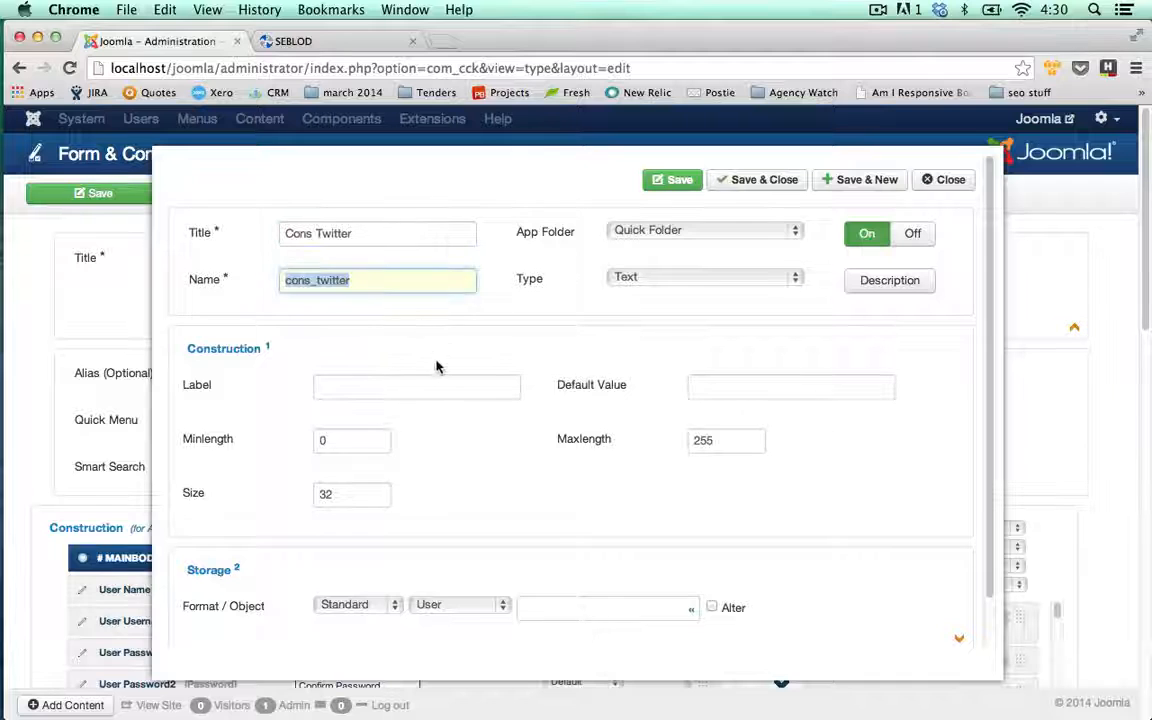
click(435, 394)
text(Tw)
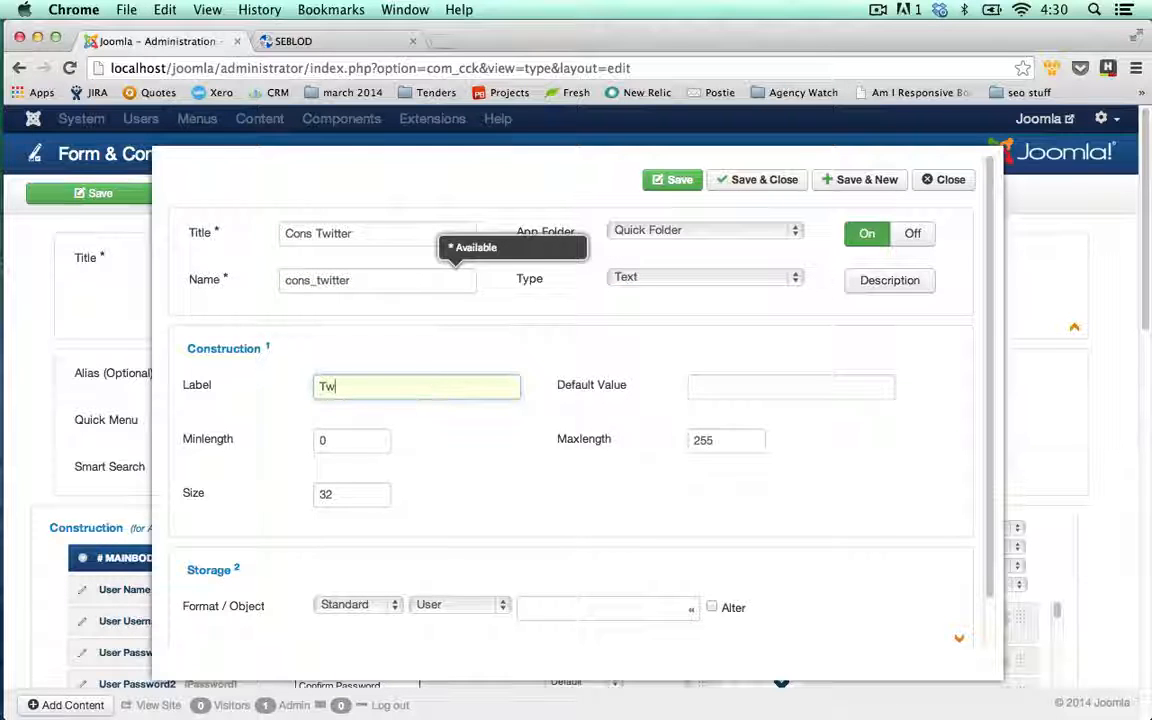
text(itter Handle)
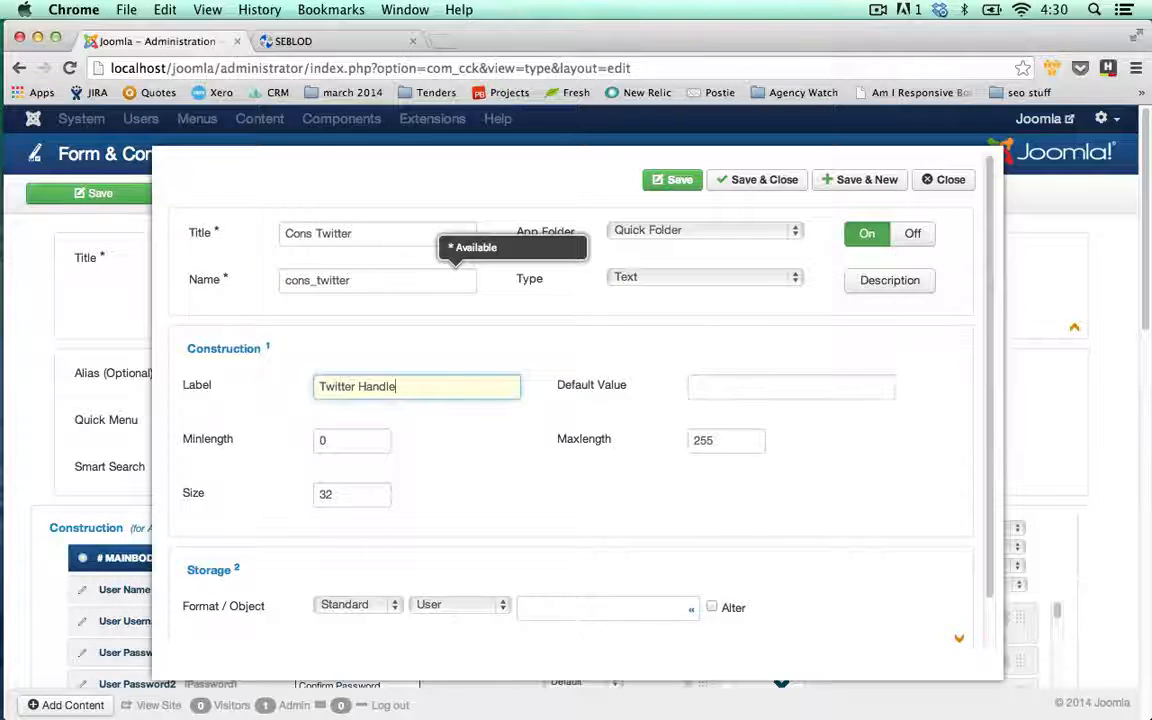
click(591, 316)
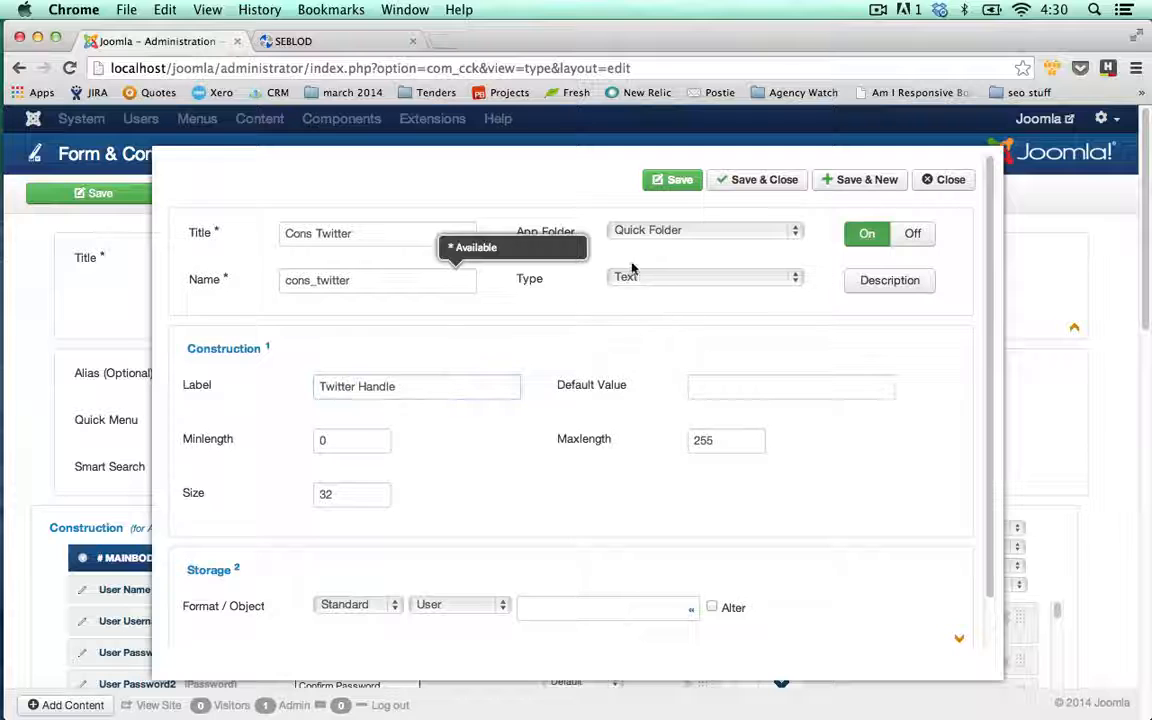
click(862, 190)
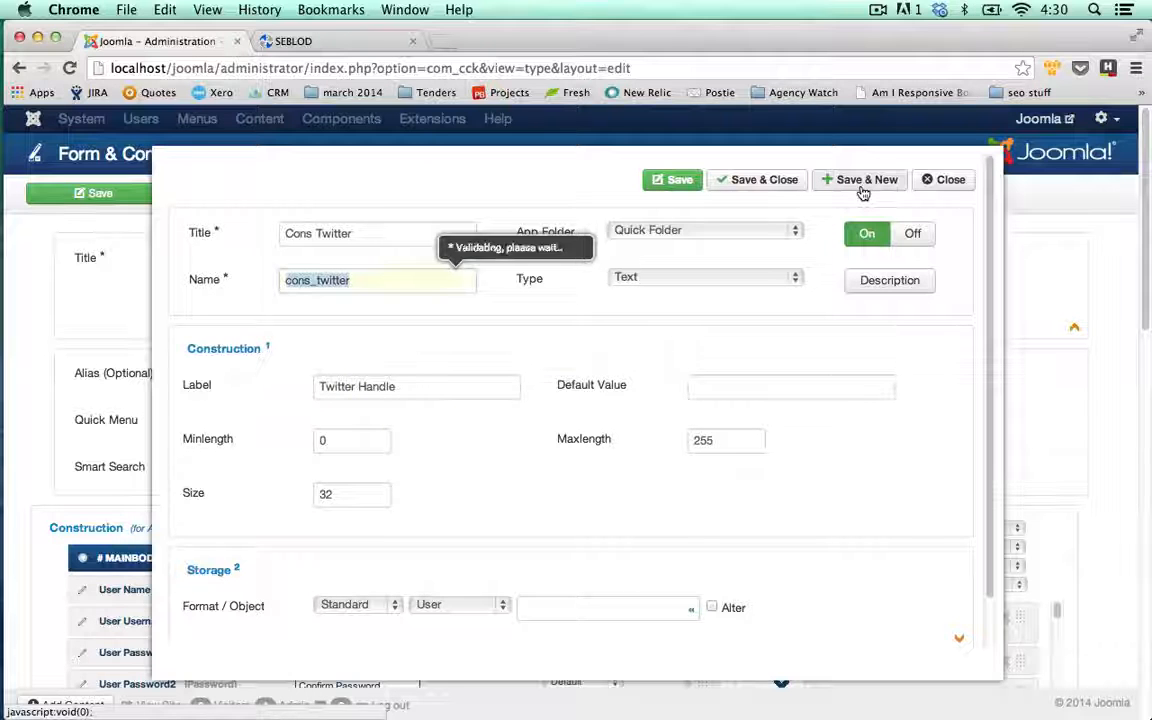
- Create the 'Cons Linkedin' field labelled 'Linkedin Profile URL' and Save & Close
click(418, 233)
text(C)
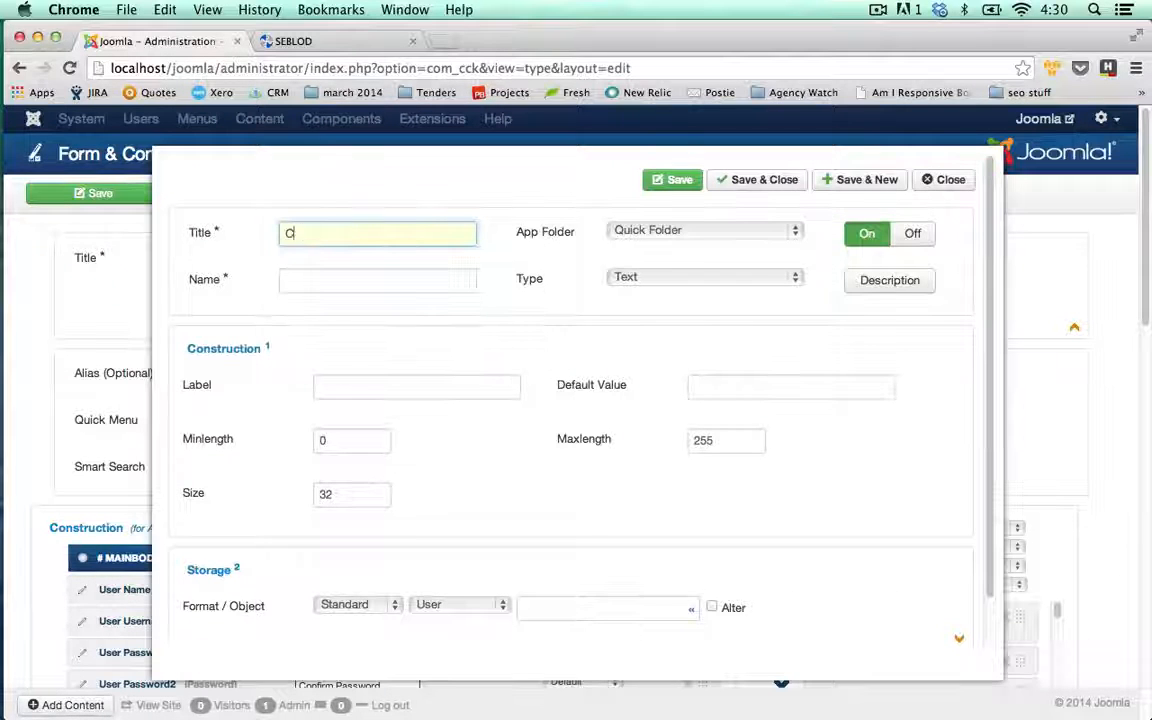
text(ons Li)
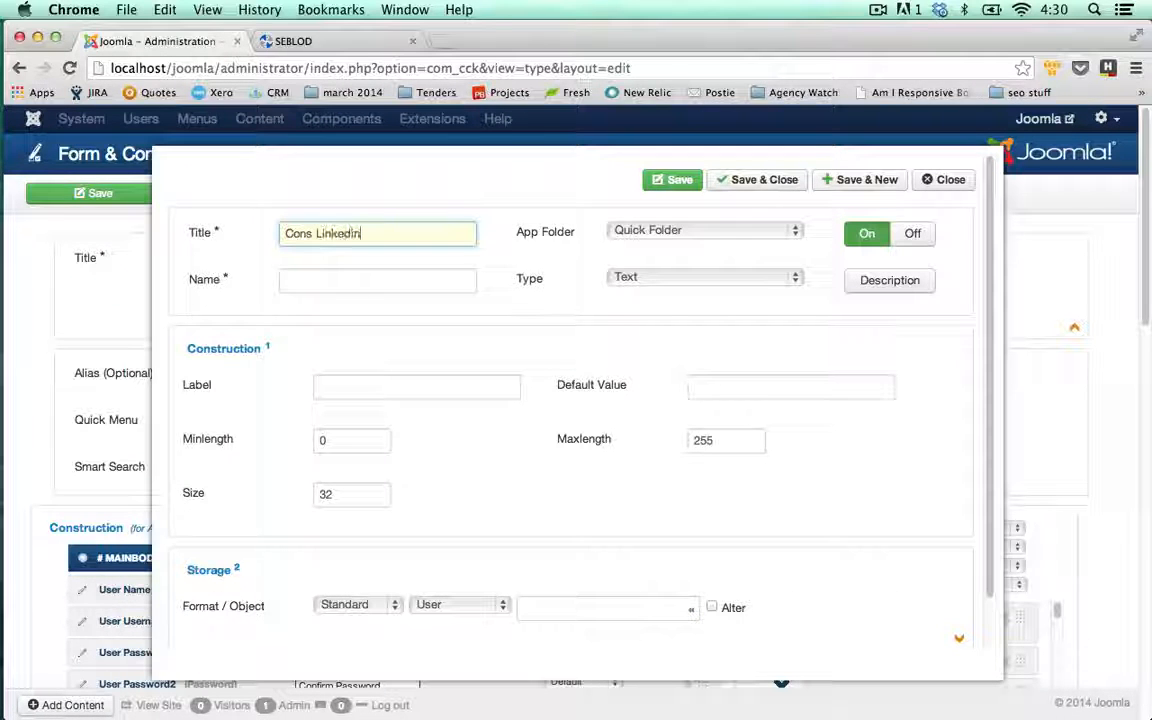
text(nkedin)
key(Tab)
click(424, 380)
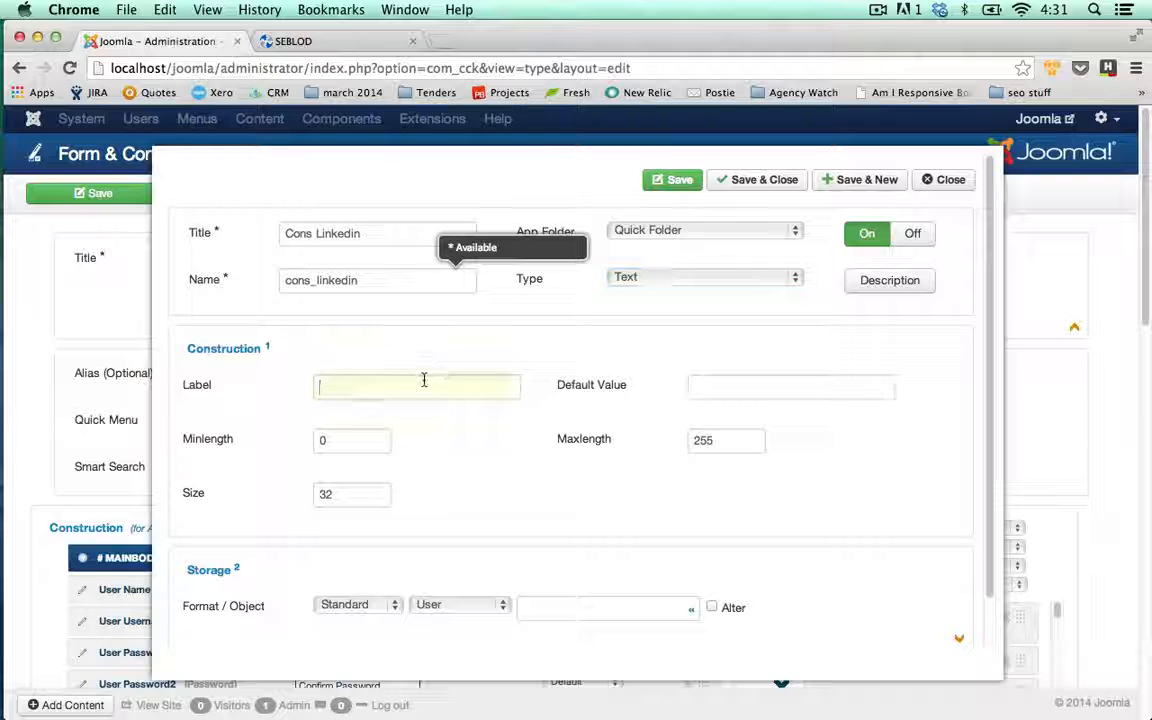
text(Linkedin Pr)
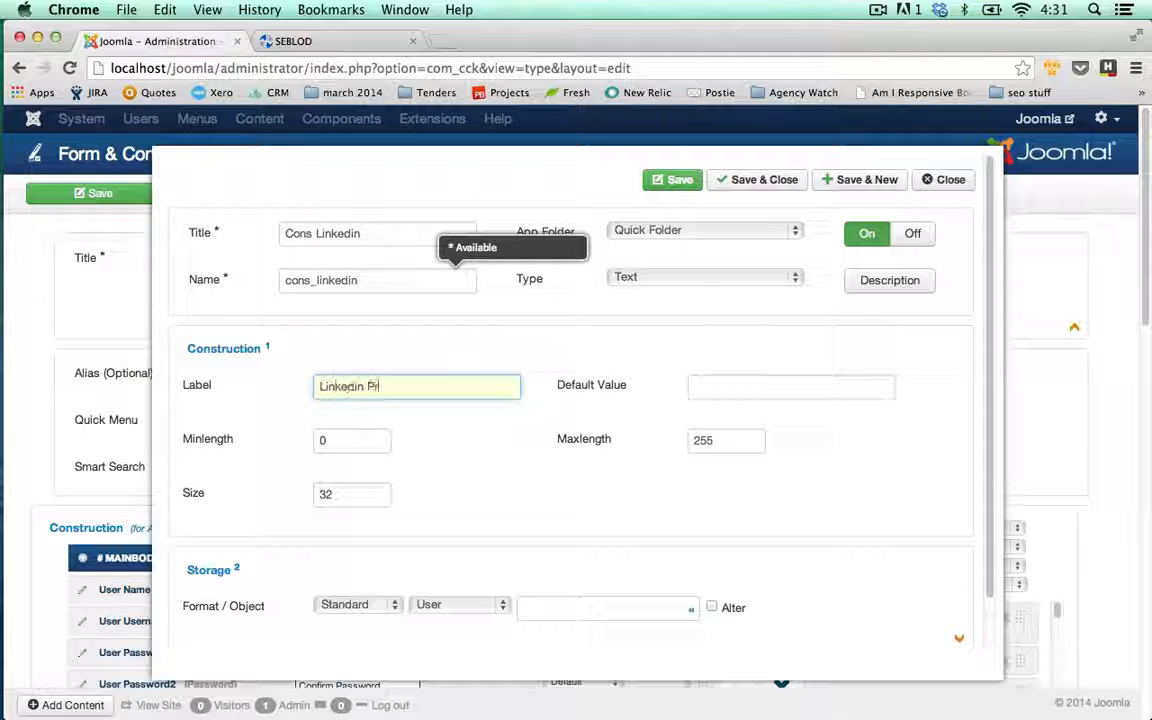
text(ofile URL)
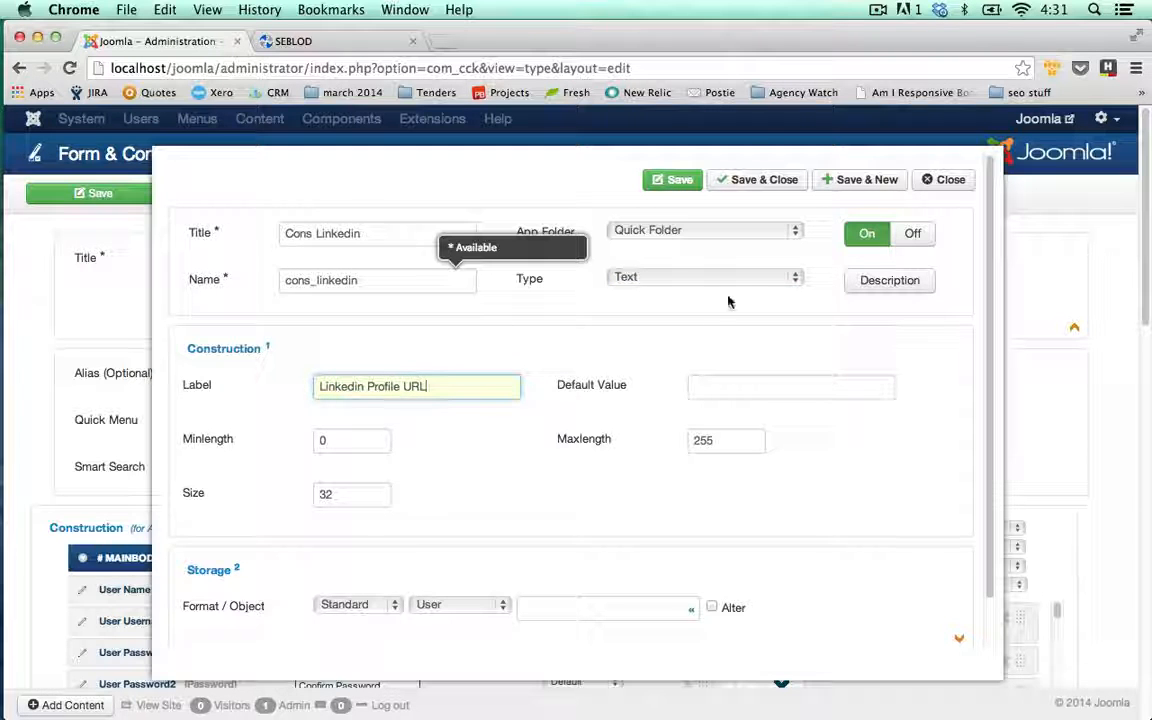
click(757, 182)
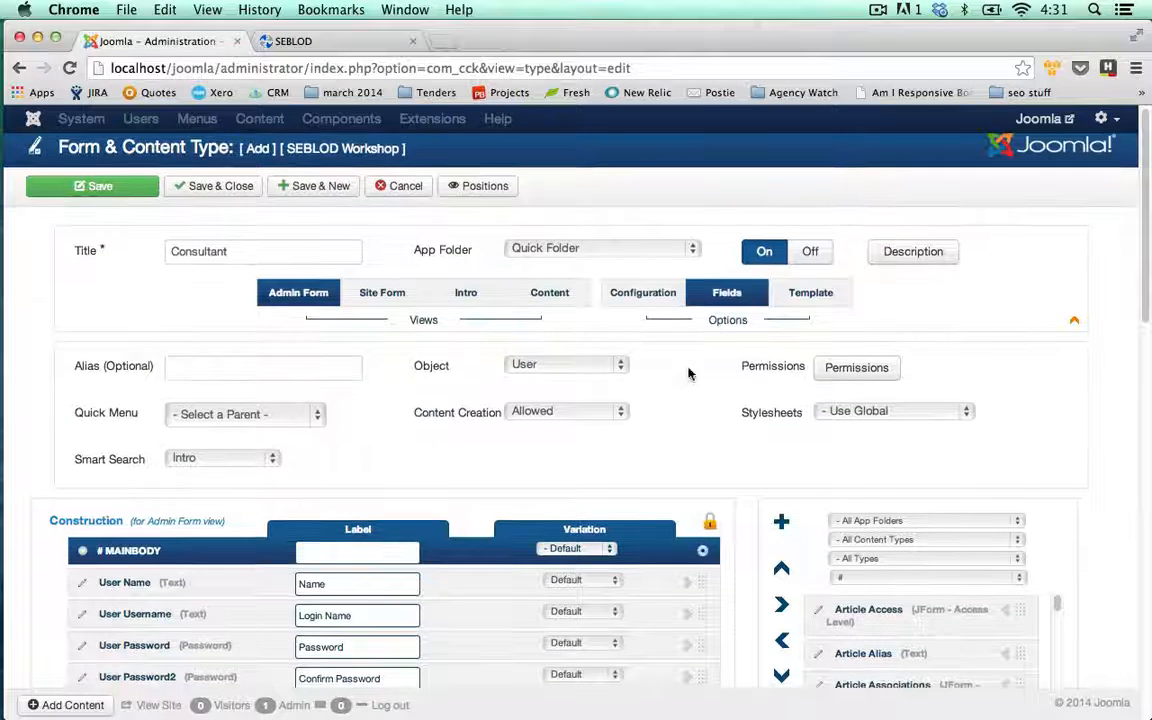
- Check the new Cons fields in Construction and set App Folder to Staff Directory
scroll(688, 373, down, 5)
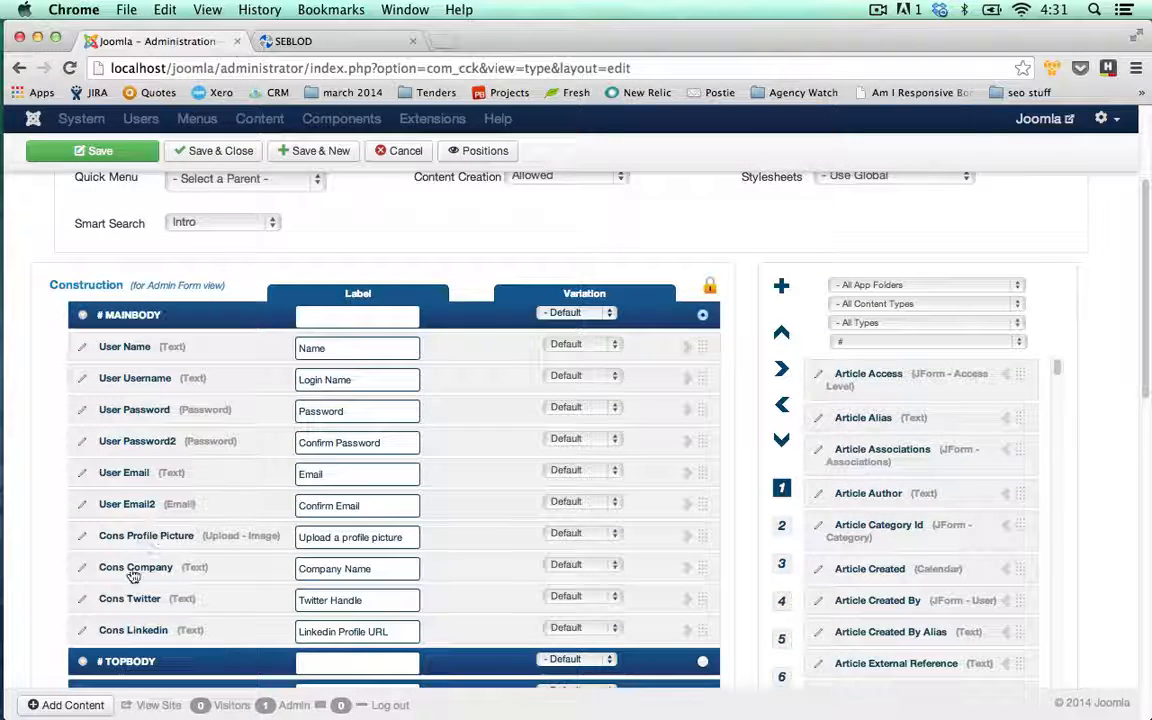
scroll(204, 534, up, 1)
scroll(204, 534, up, 5)
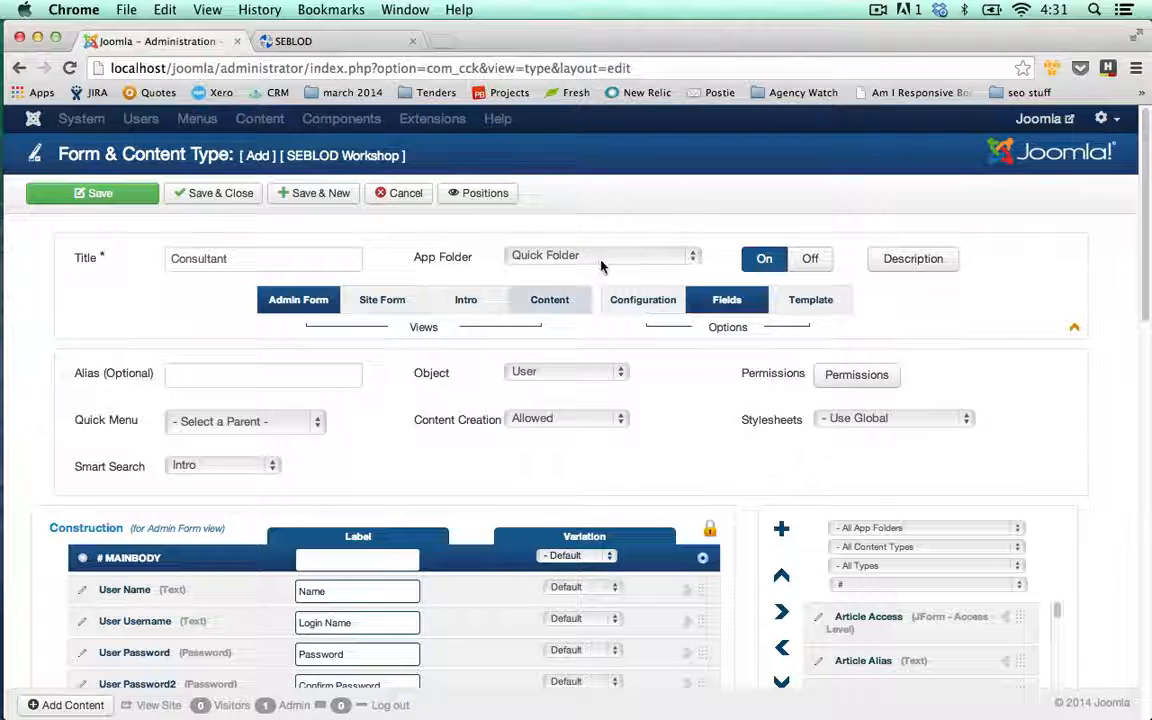
click(690, 258)
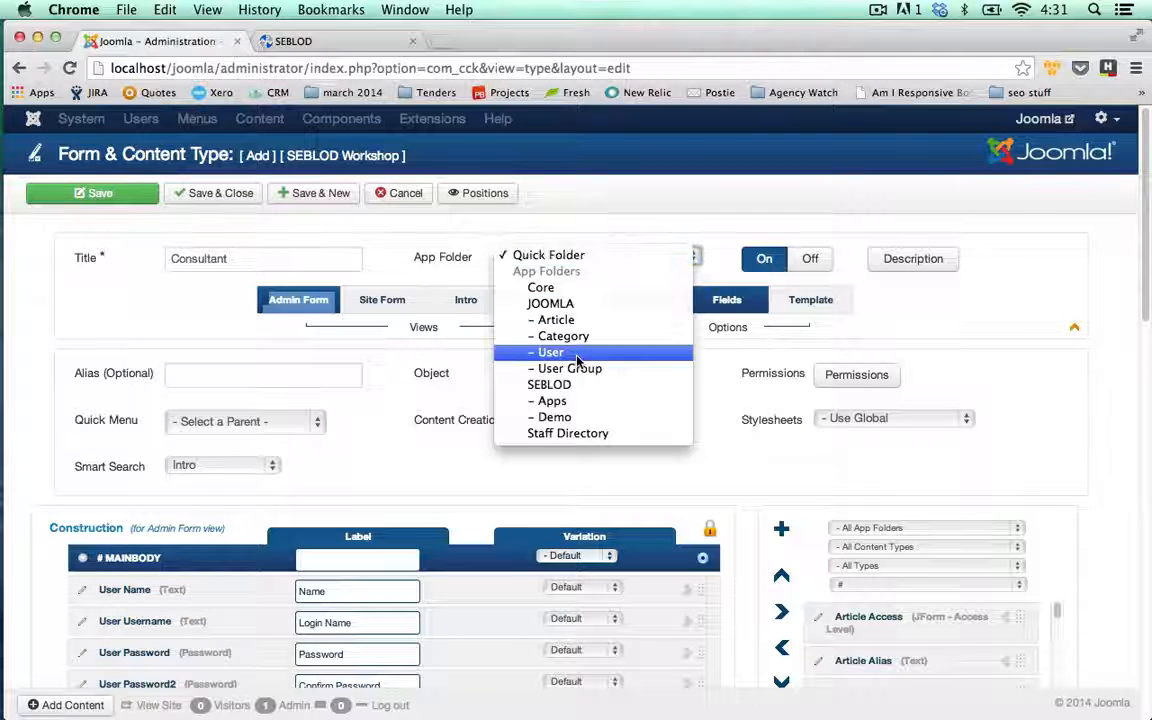
click(580, 440)
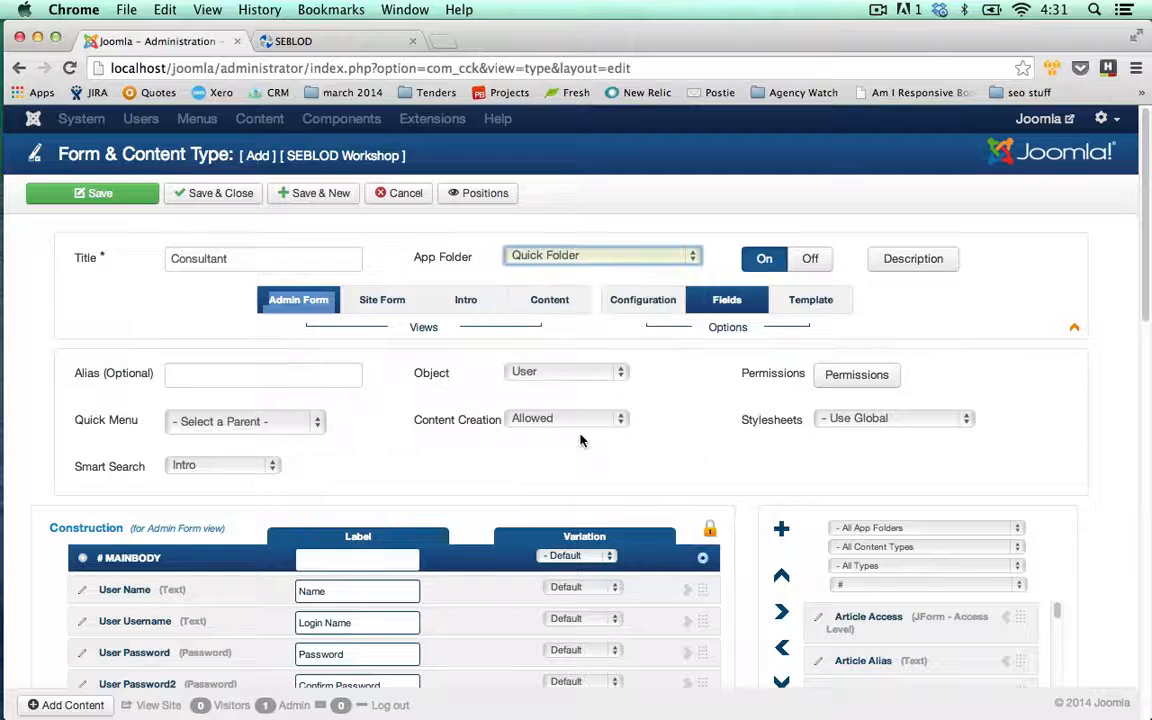
click(442, 247)
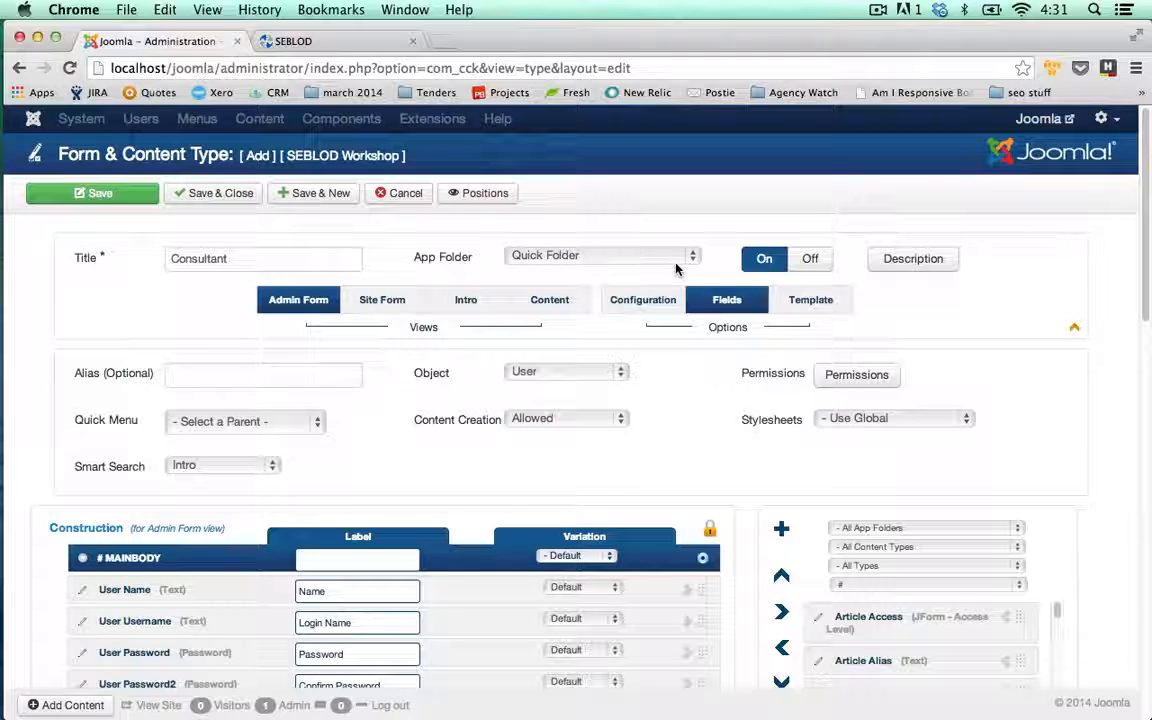
click(594, 255)
click(568, 433)
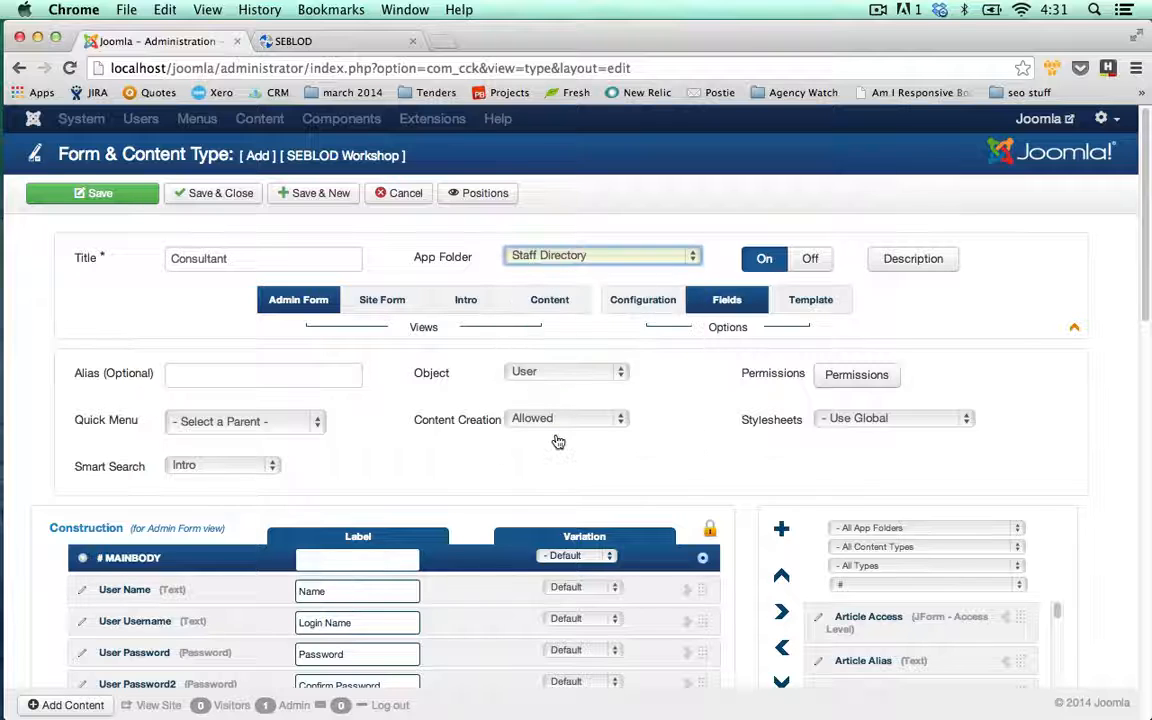
click(461, 229)
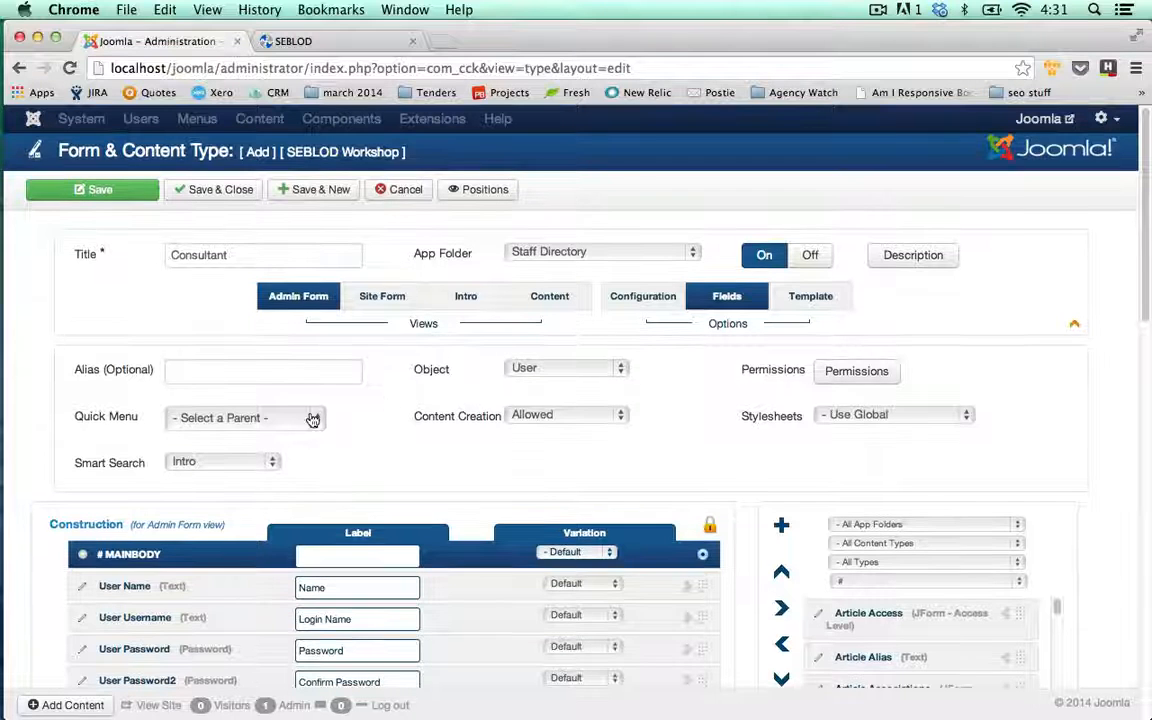
scroll(314, 416, down, 5)
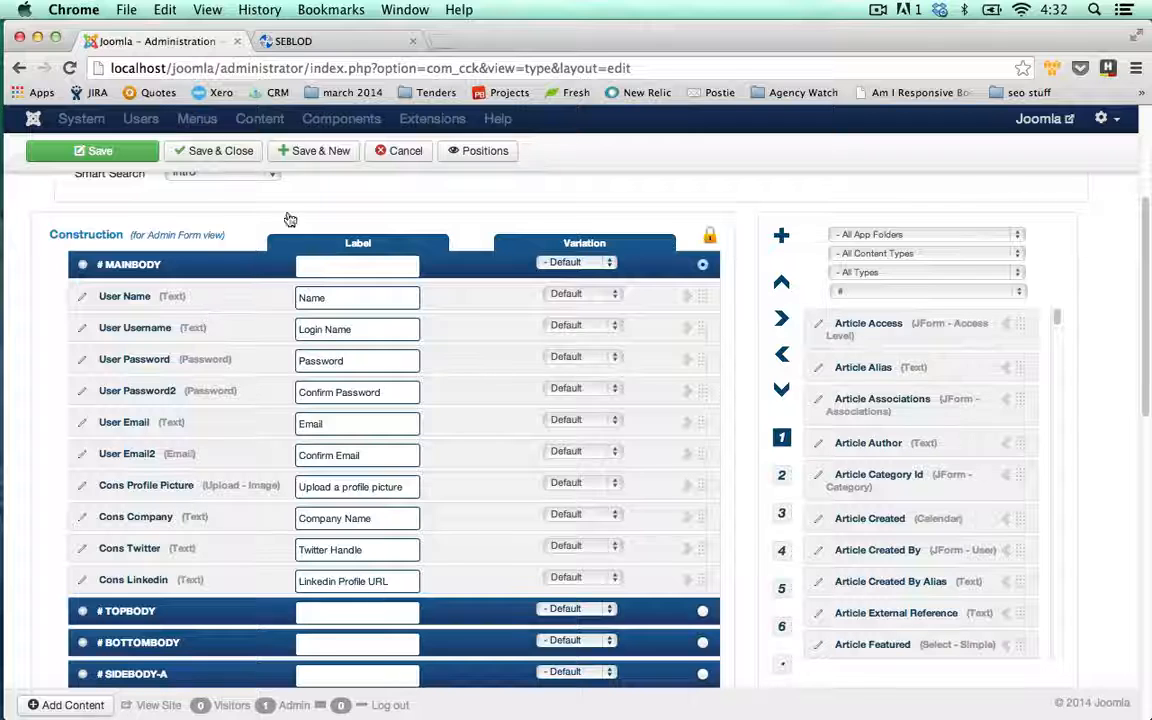
scroll(358, 248, up, 2)
scroll(360, 250, up, 5)
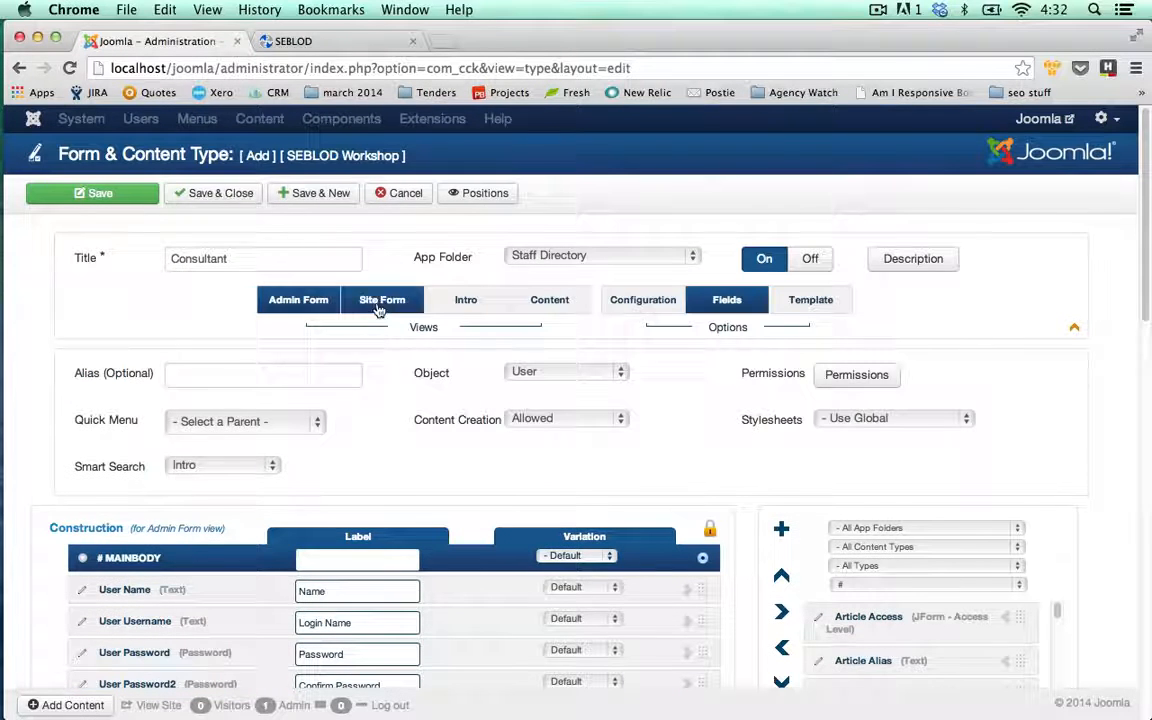
- Save and close the Consultant type, then start and cancel a standard new user
click(236, 197)
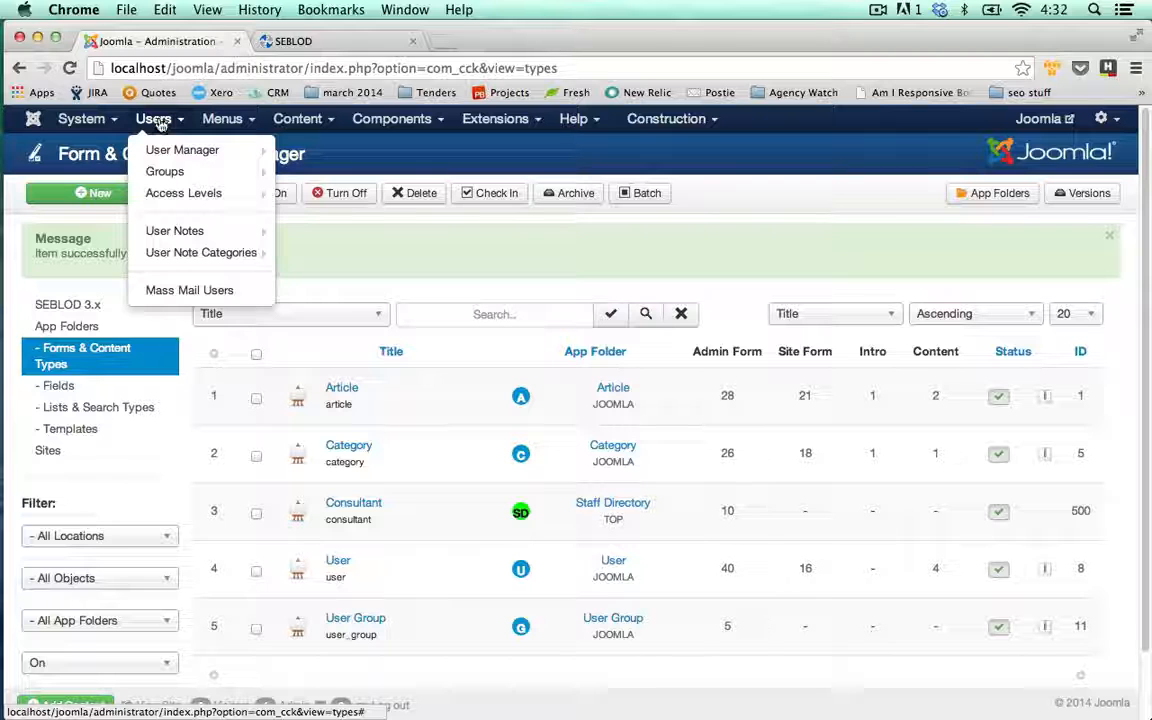
mouse_move(163, 152)
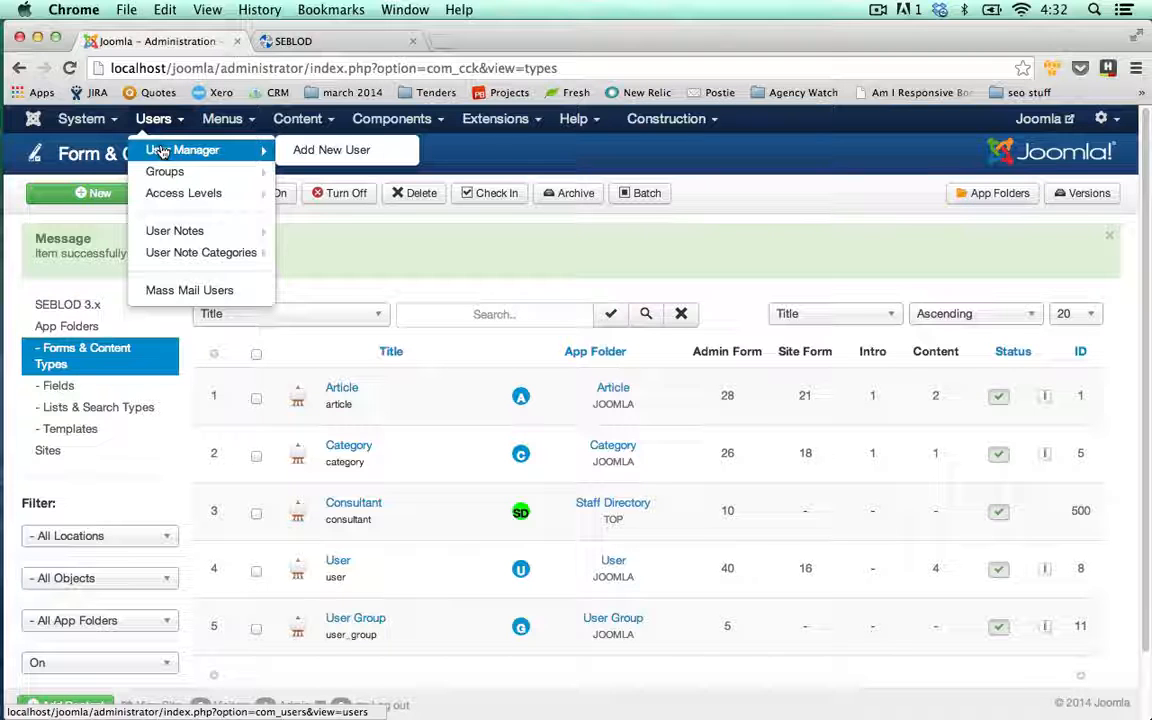
click(331, 149)
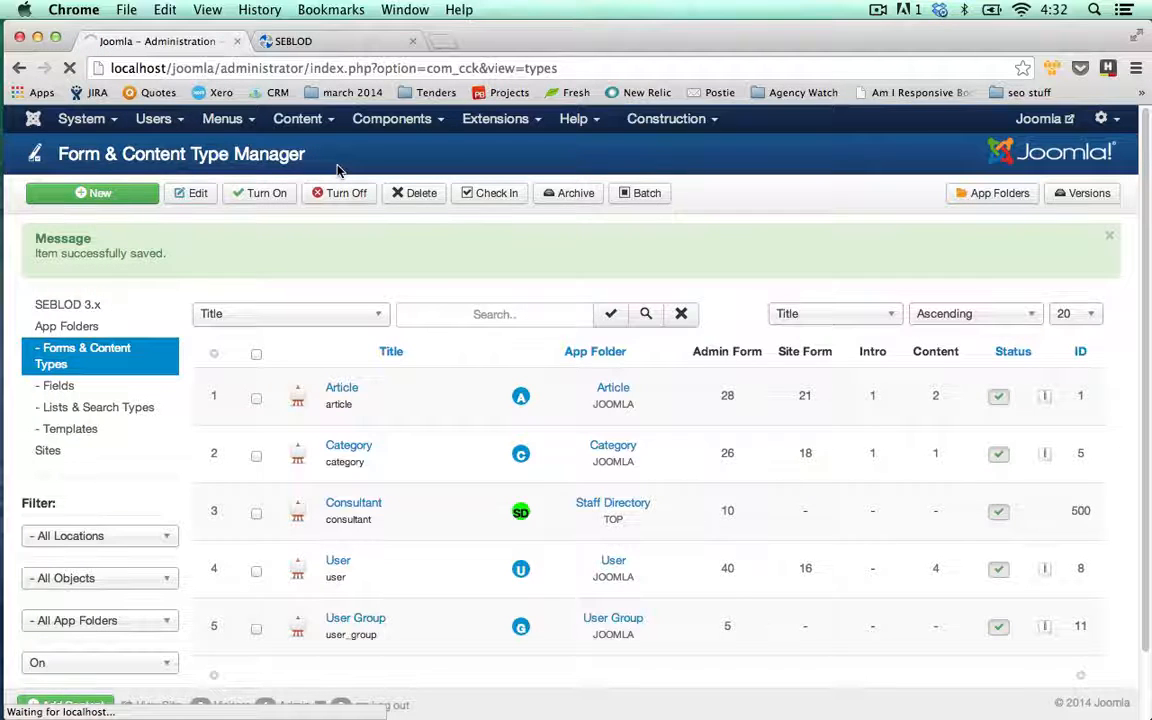
click(402, 193)
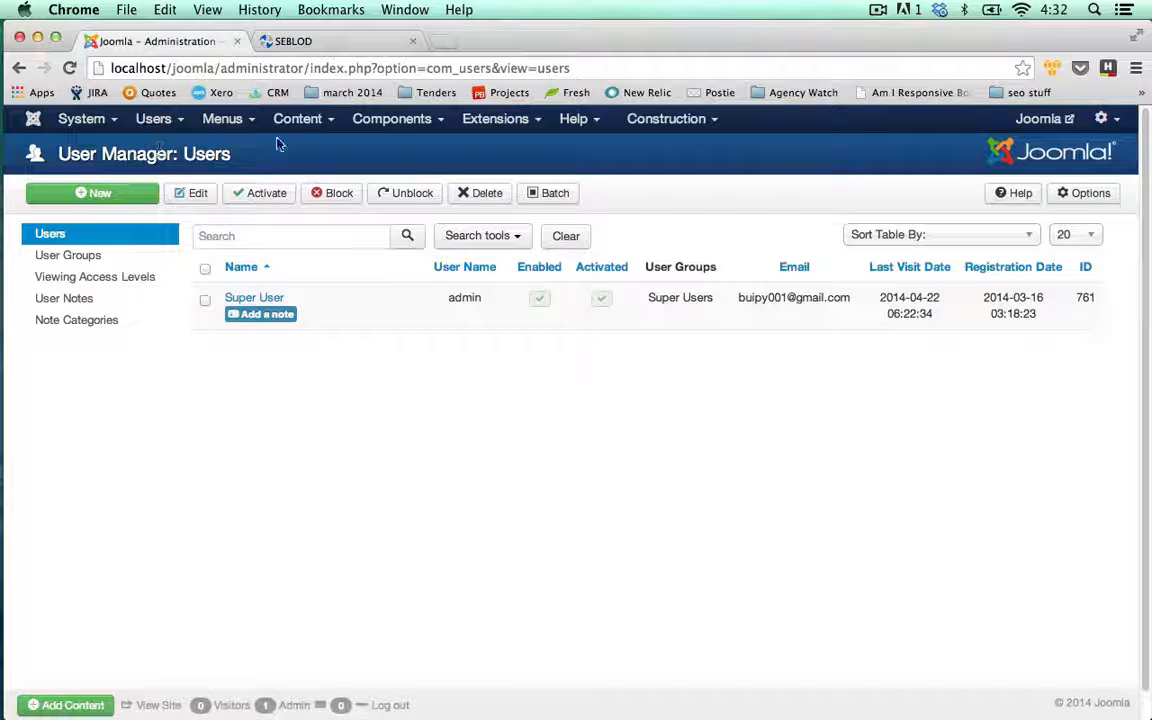
- Start a new article to view the form choices, then close it without choosing
mouse_move(309, 118)
click(307, 148)
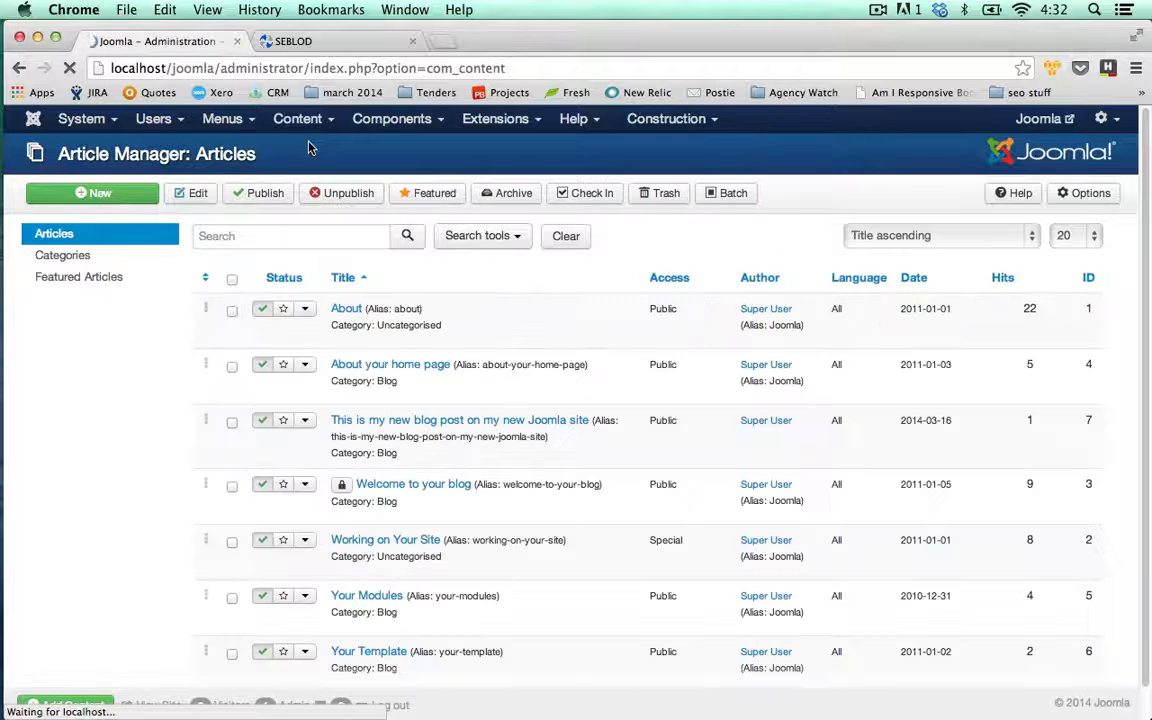
click(126, 199)
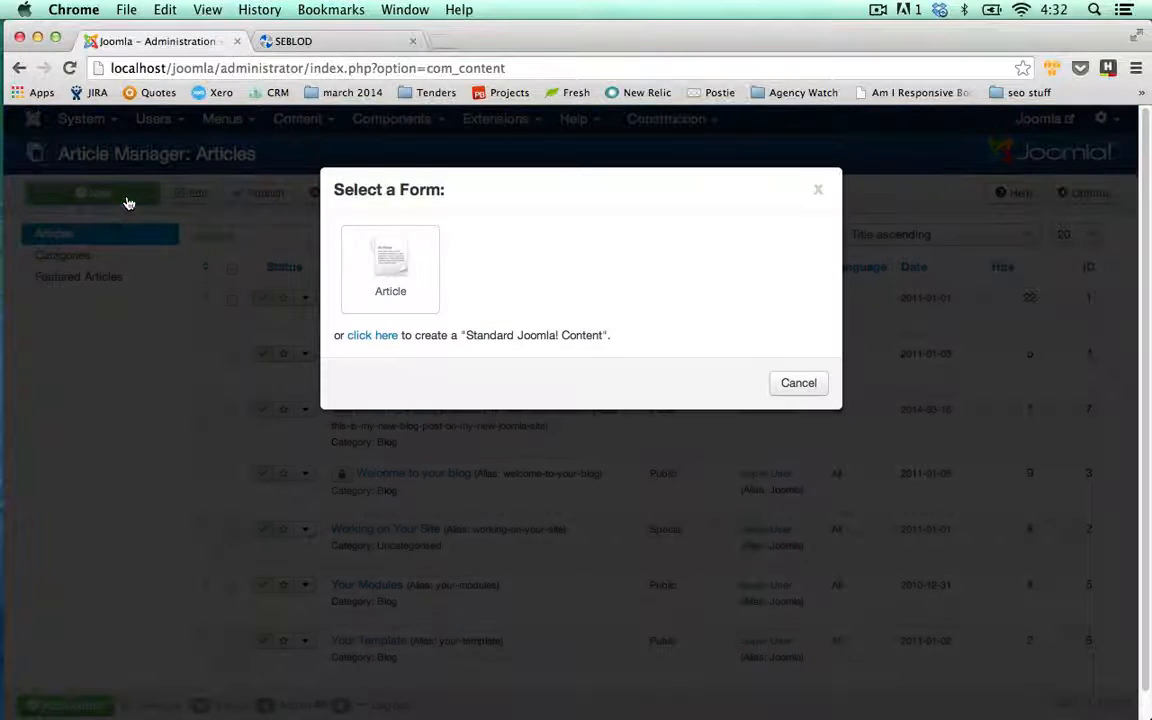
click(817, 190)
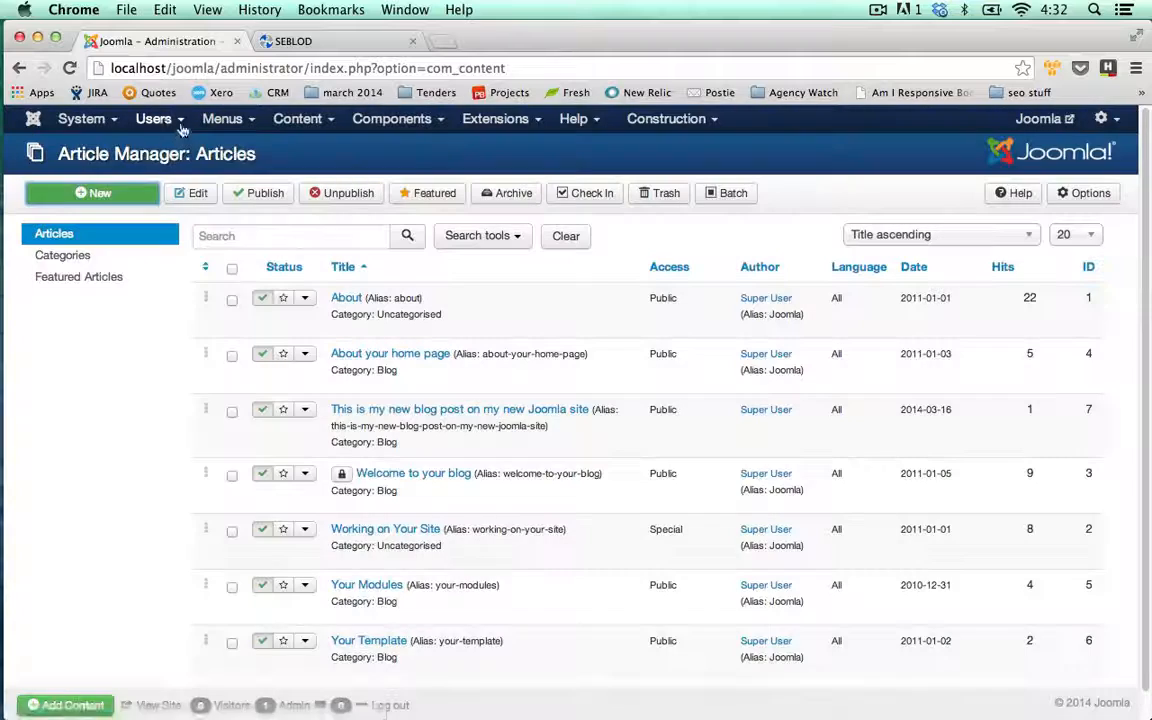
- In the User Manager, start a new user with the Consultant form
mouse_move(155, 119)
click(165, 150)
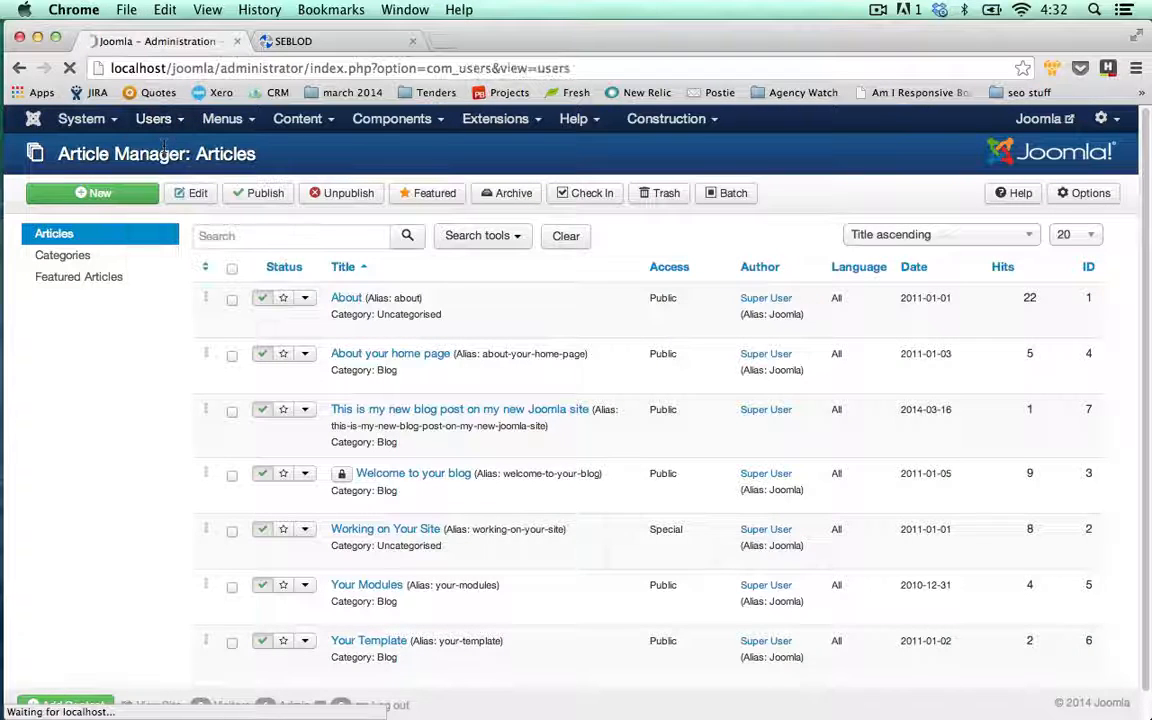
click(128, 197)
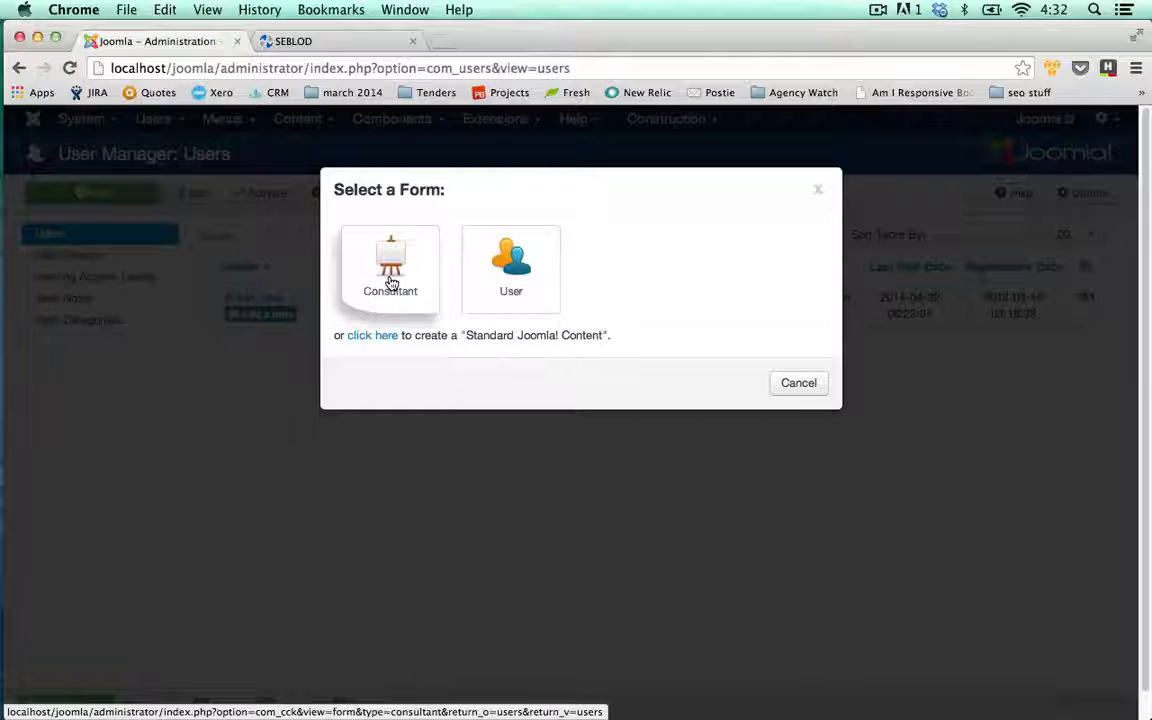
click(393, 279)
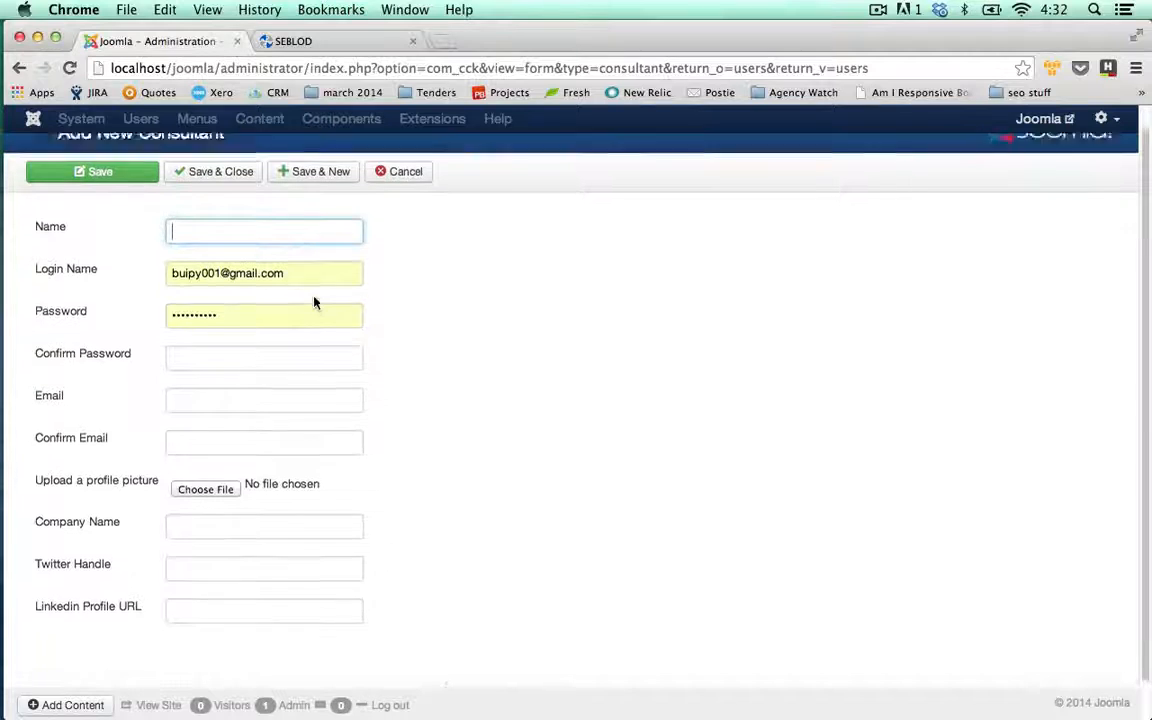
- Fill in the consultant's name, login name and password, retyping the login name
scroll(282, 266, down, 1)
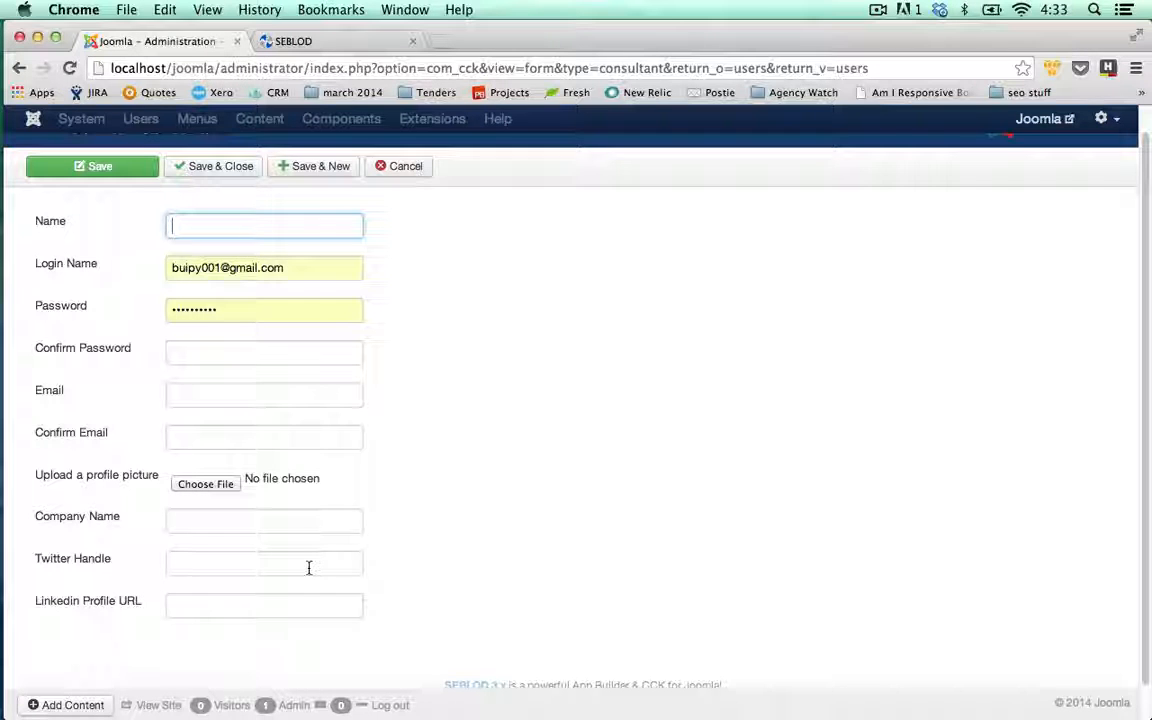
text(James)
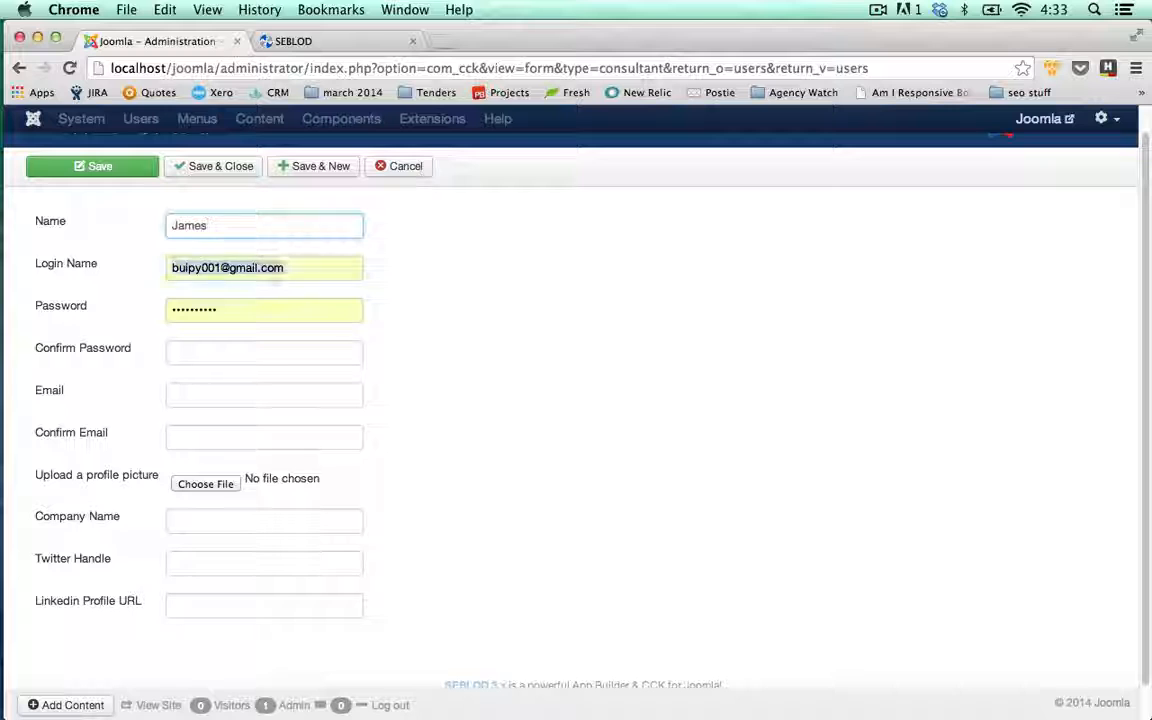
key(Tab)
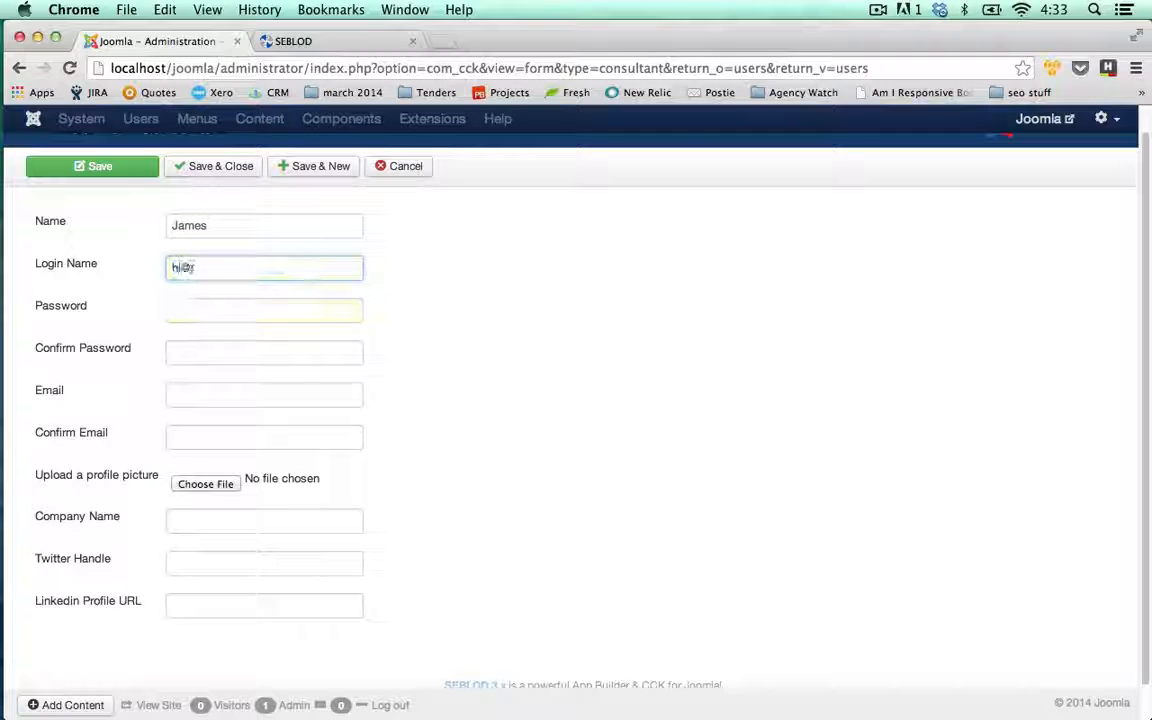
key(Tab)
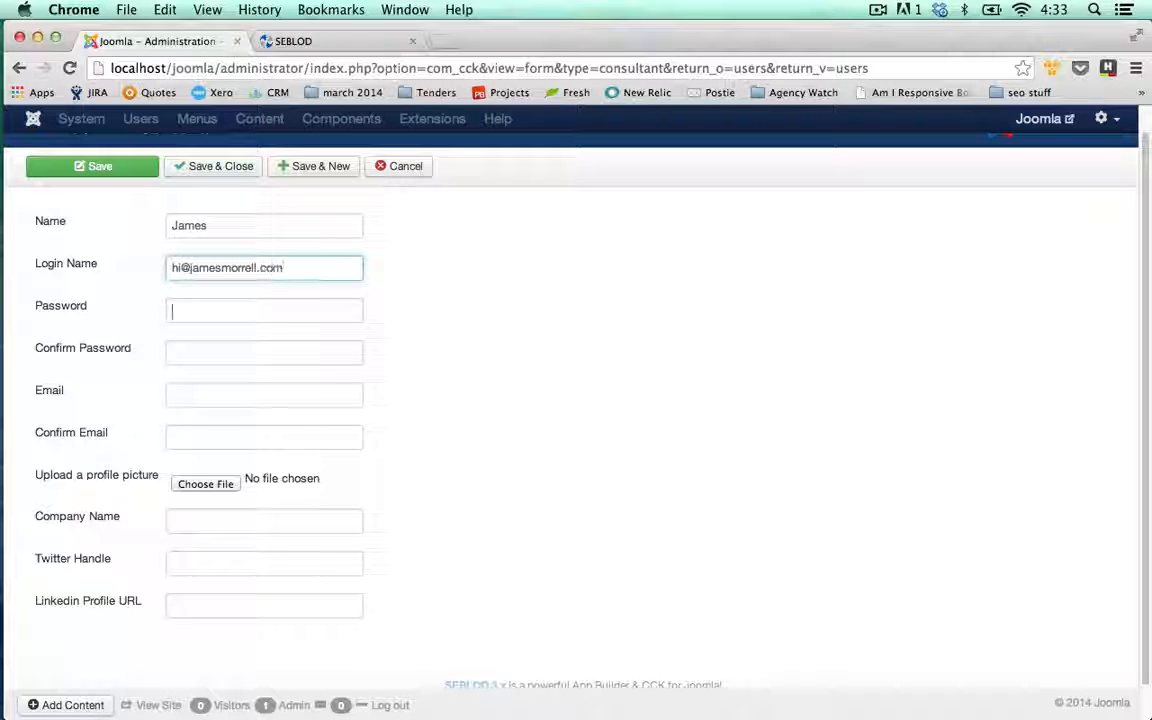
text(•••)
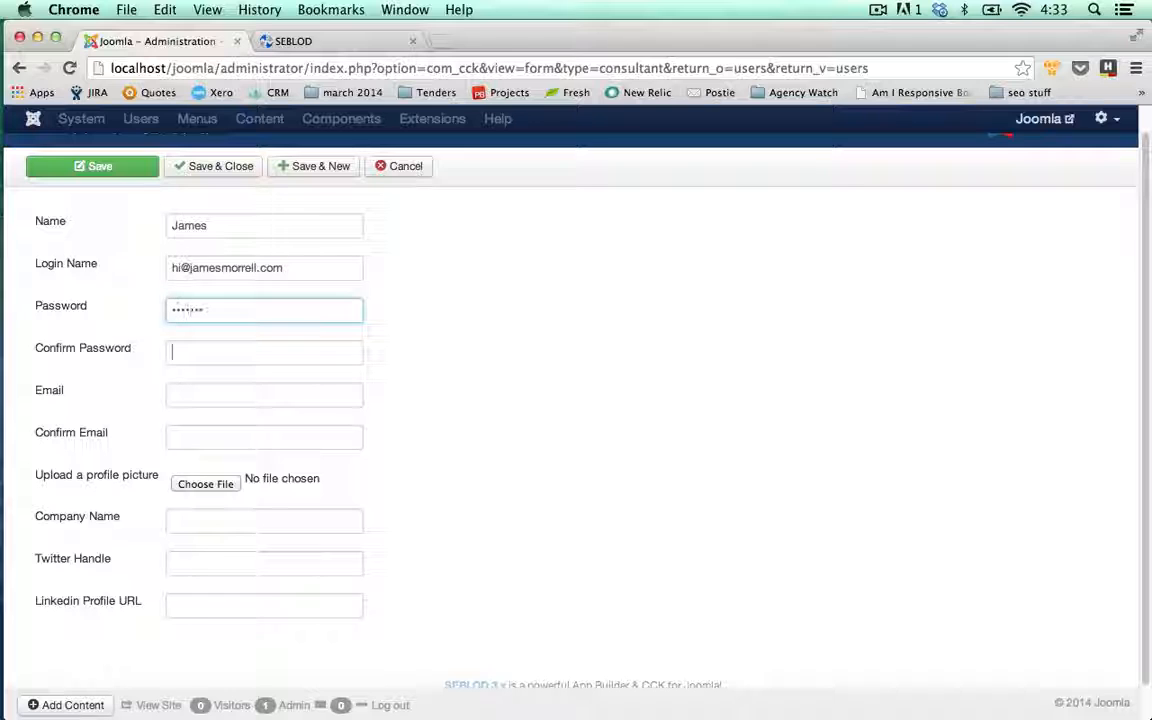
text(•••••••)
key(Tab)
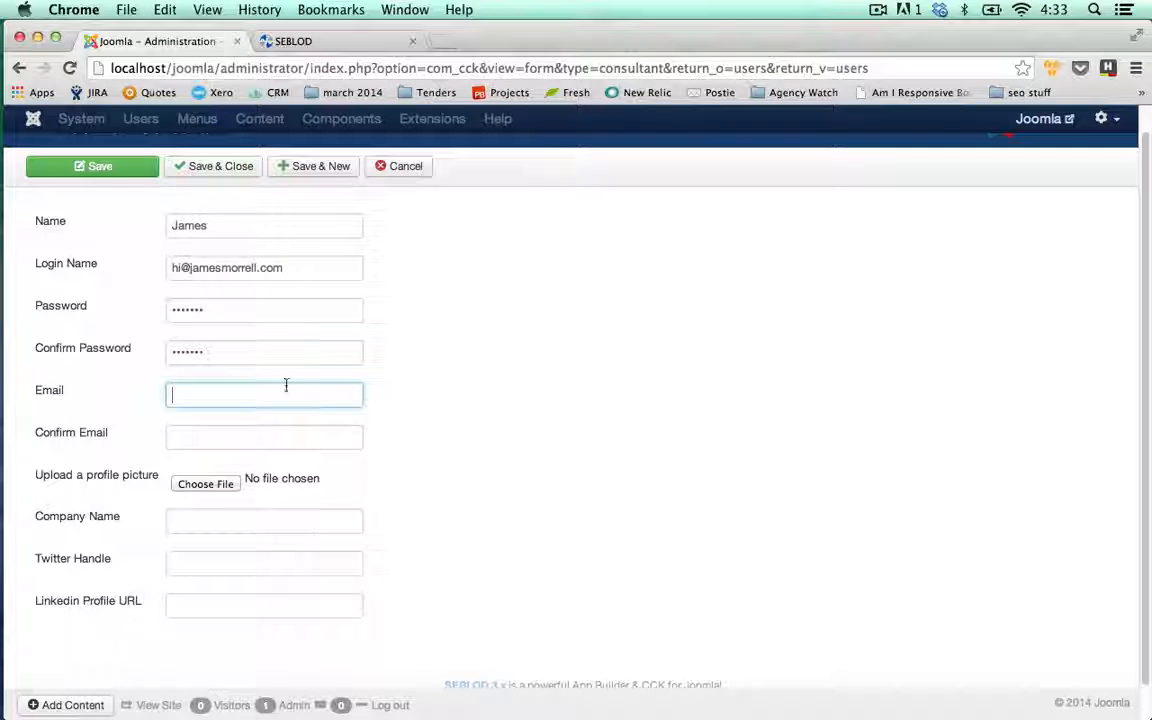
drag(305, 273, 147, 264)
text(x)
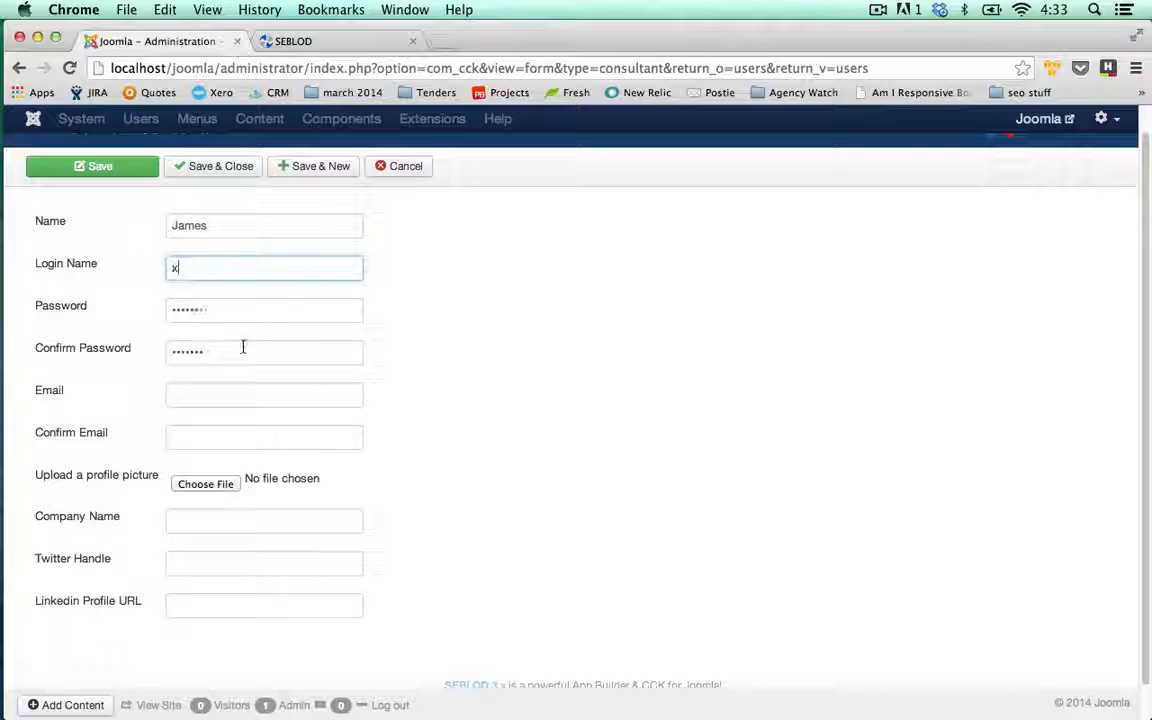
key(BackSpace)
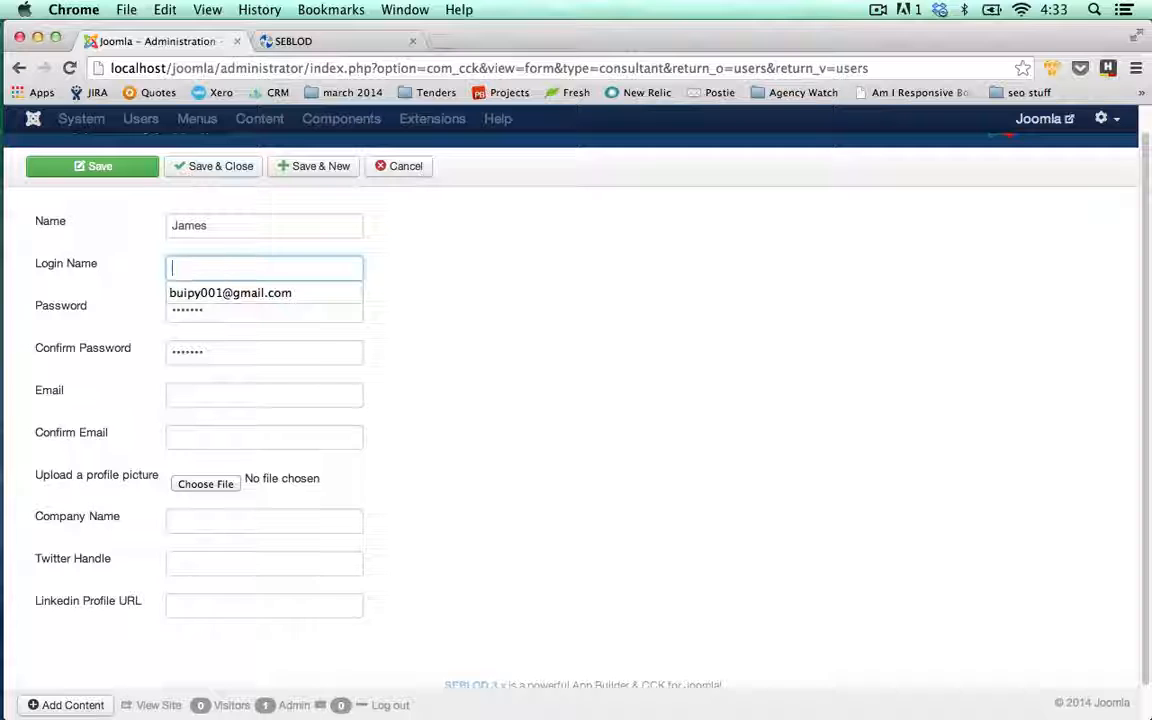
text(JamesM)
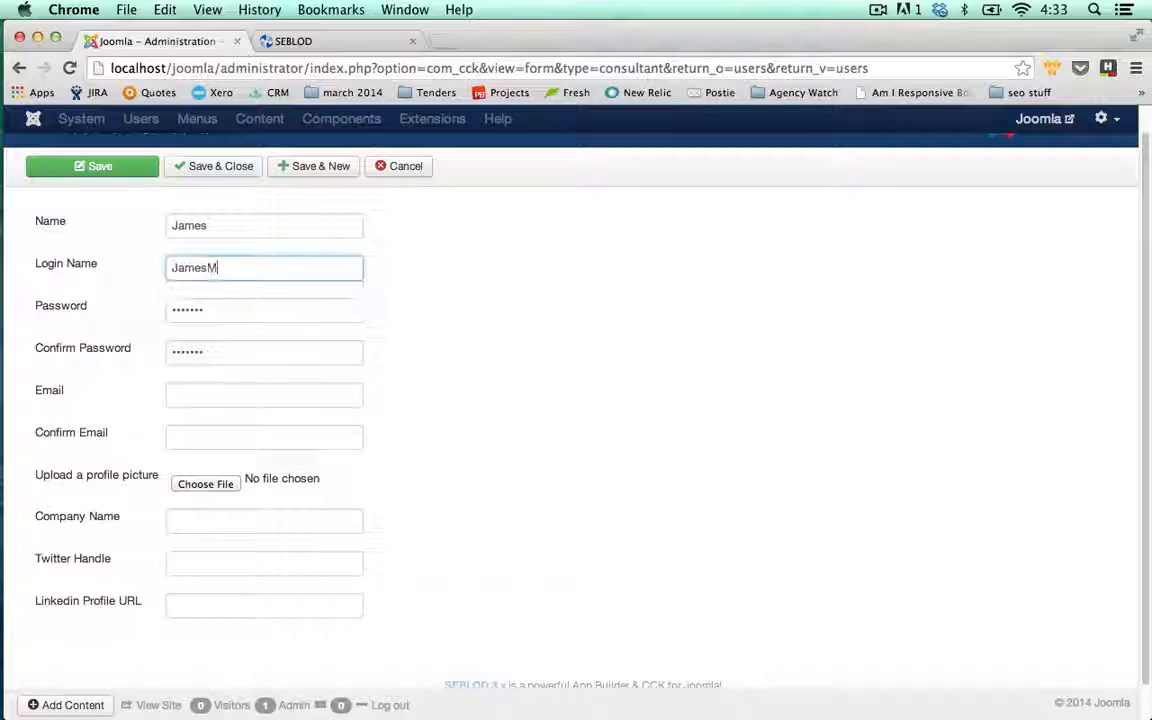
- Enter the consultant's email address and paste the same address into Confirm Email
click(193, 391)
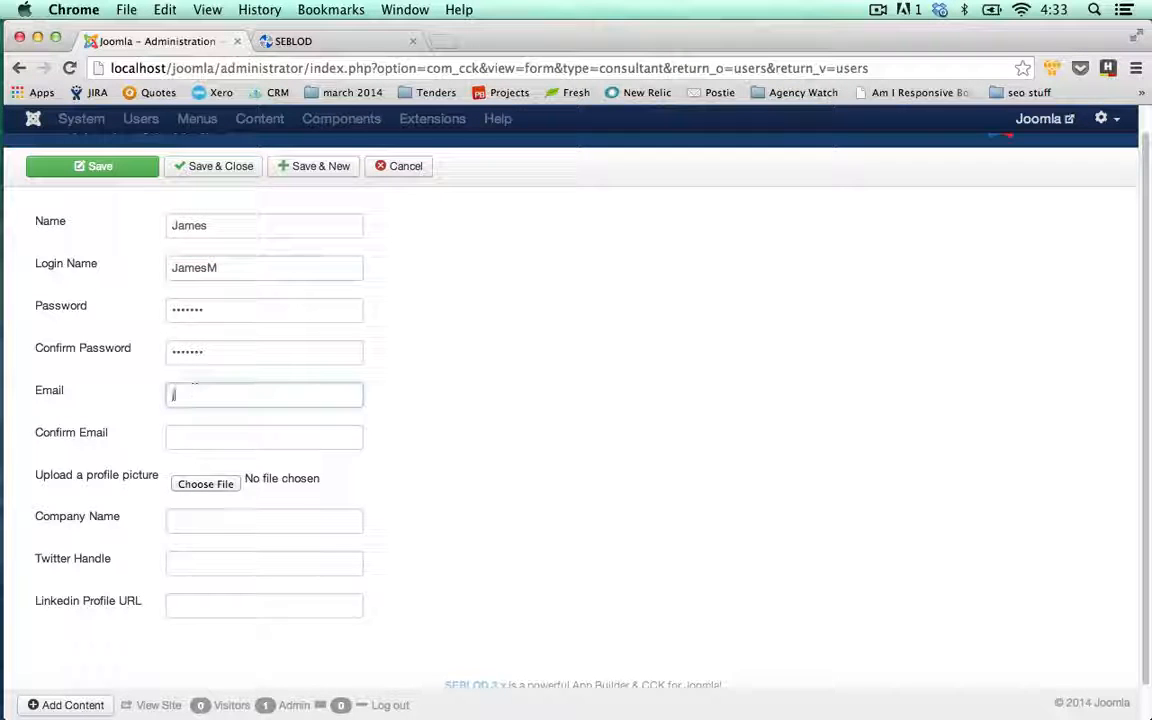
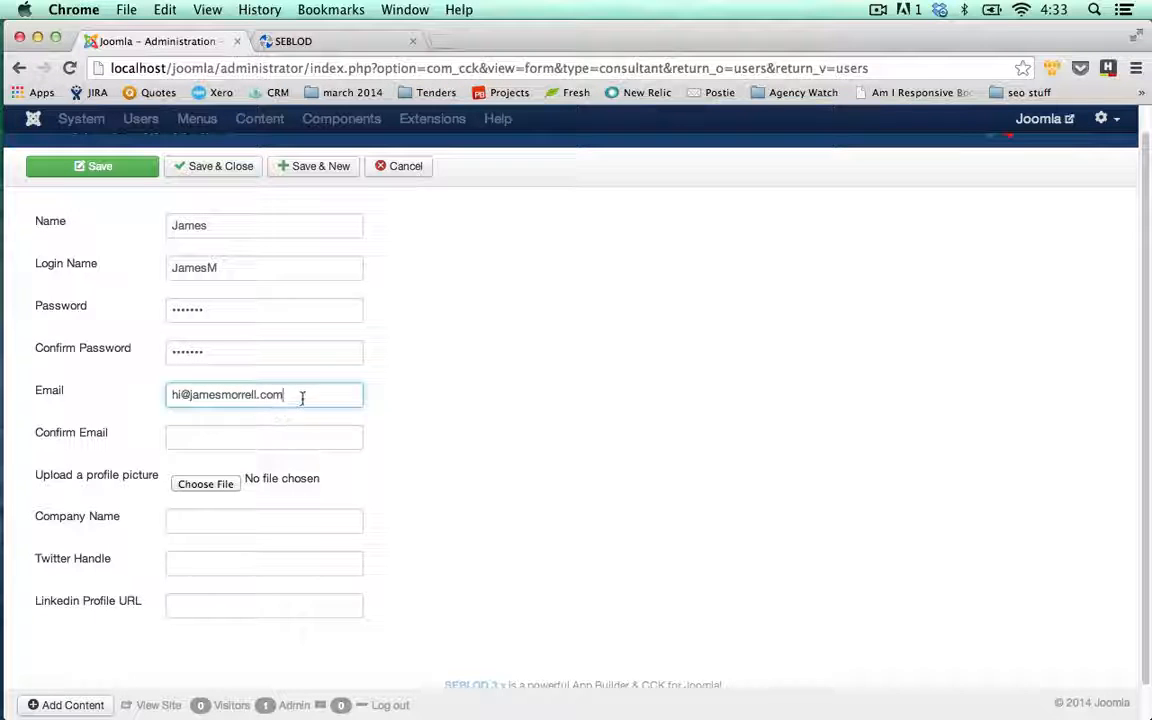
drag(303, 398, 128, 398)
key(super+c)
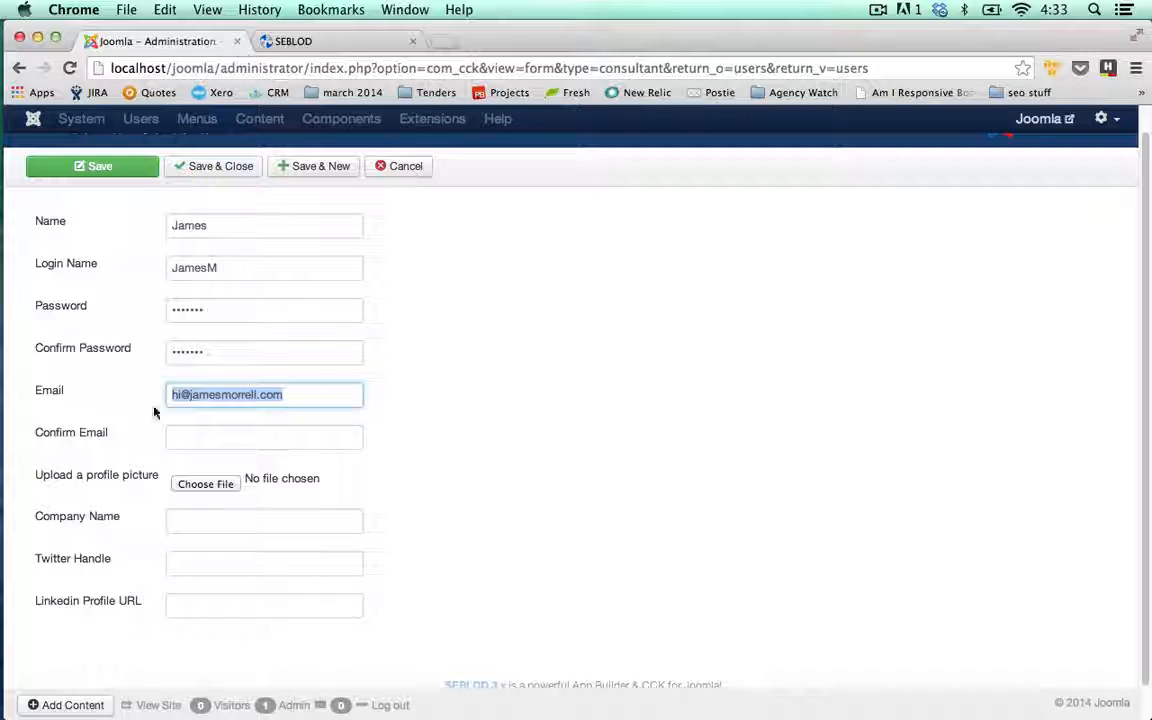
click(200, 438)
key(super+v)
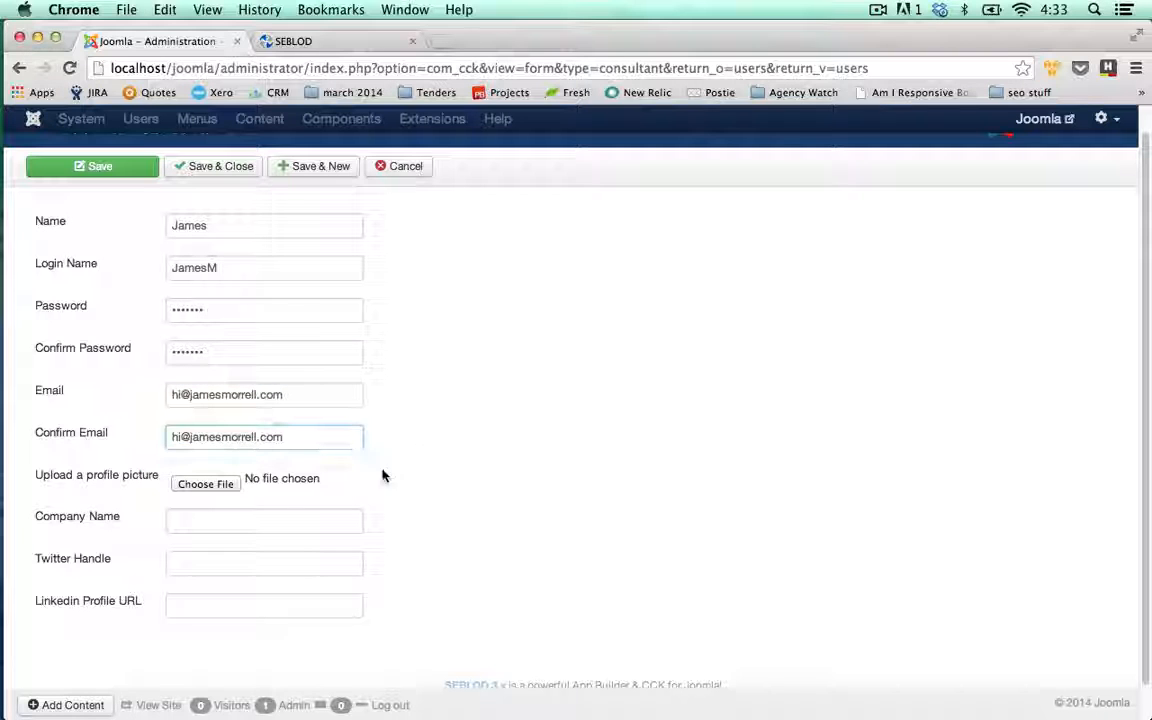
click(249, 501)
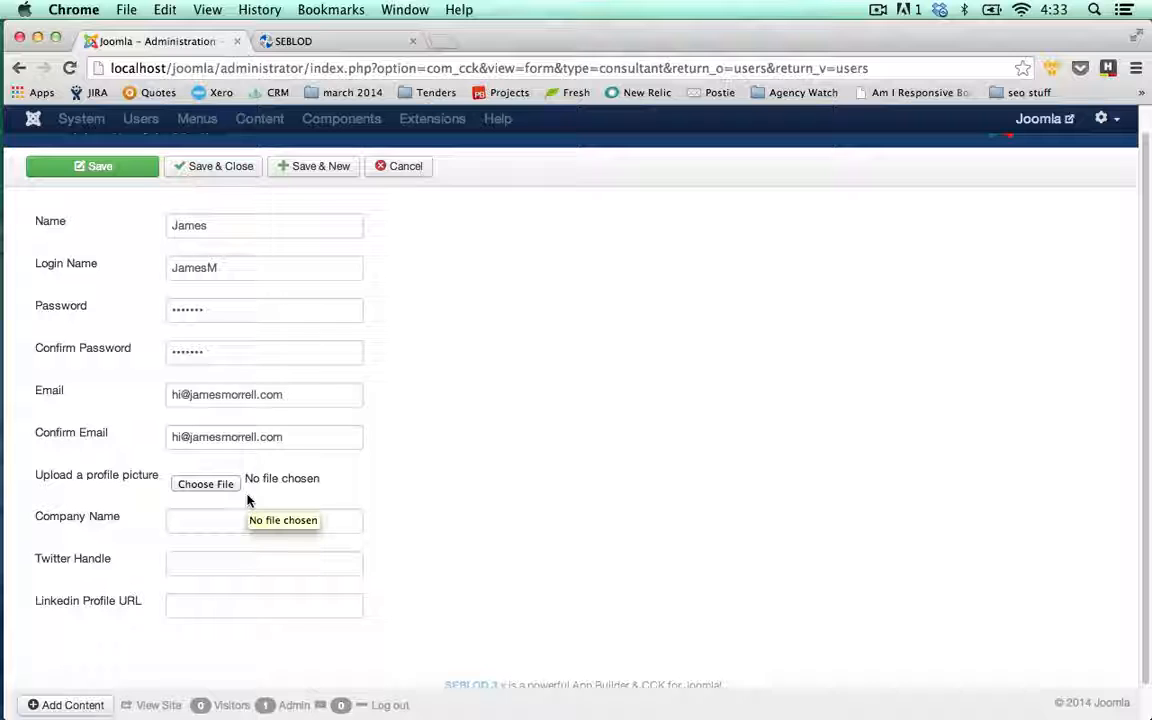
click(277, 525)
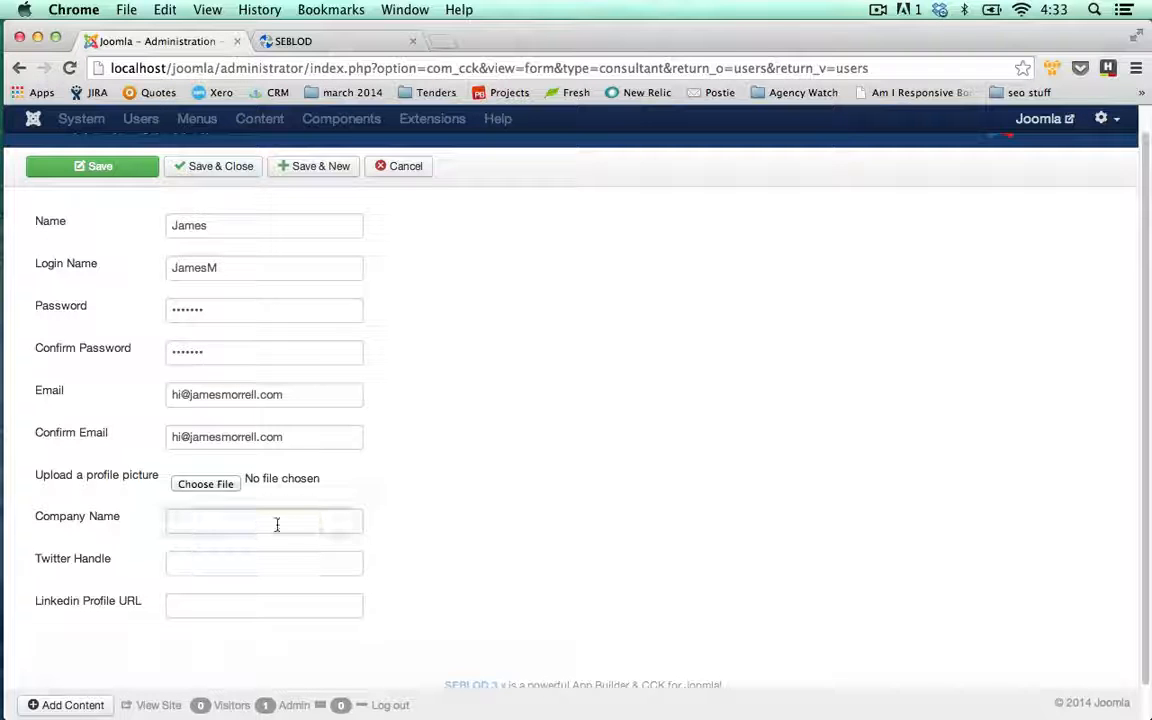
text(Loudbox Media)
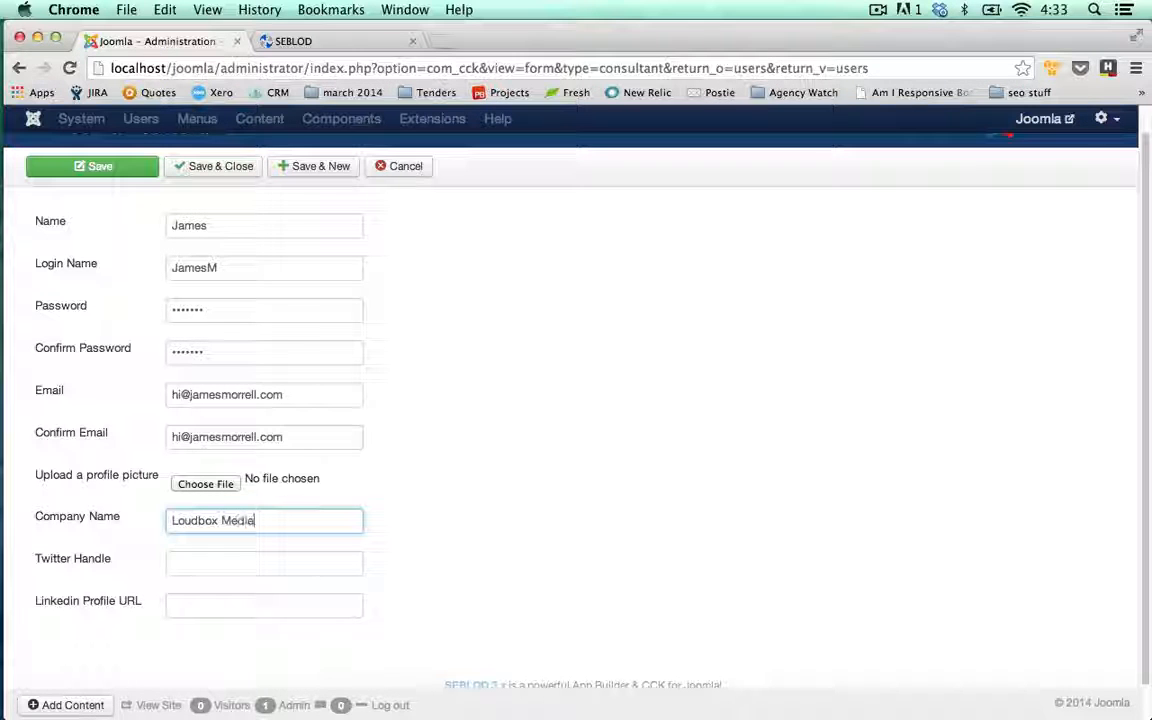
click(256, 565)
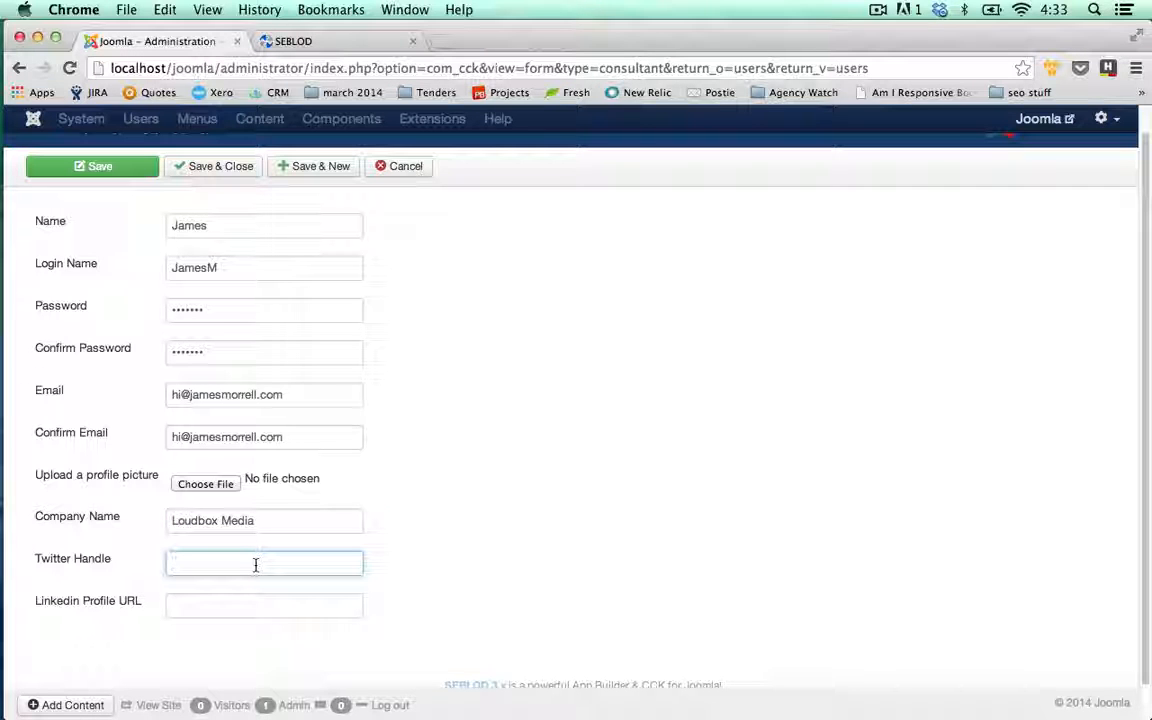
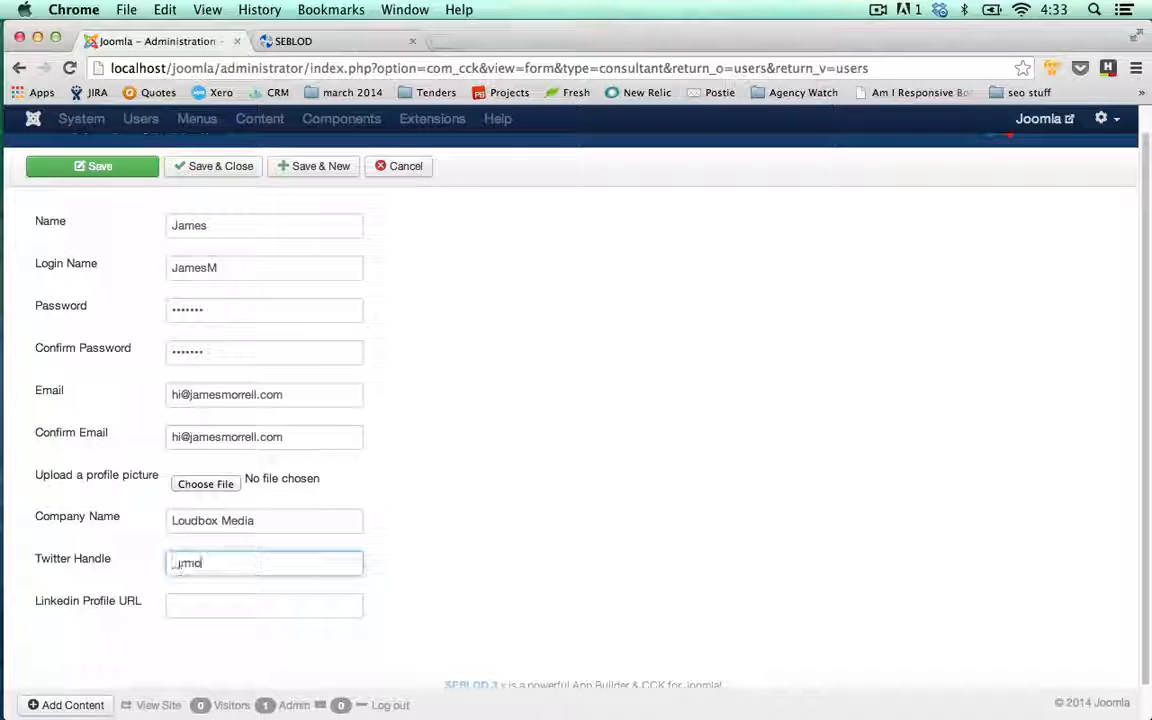
click(260, 604)
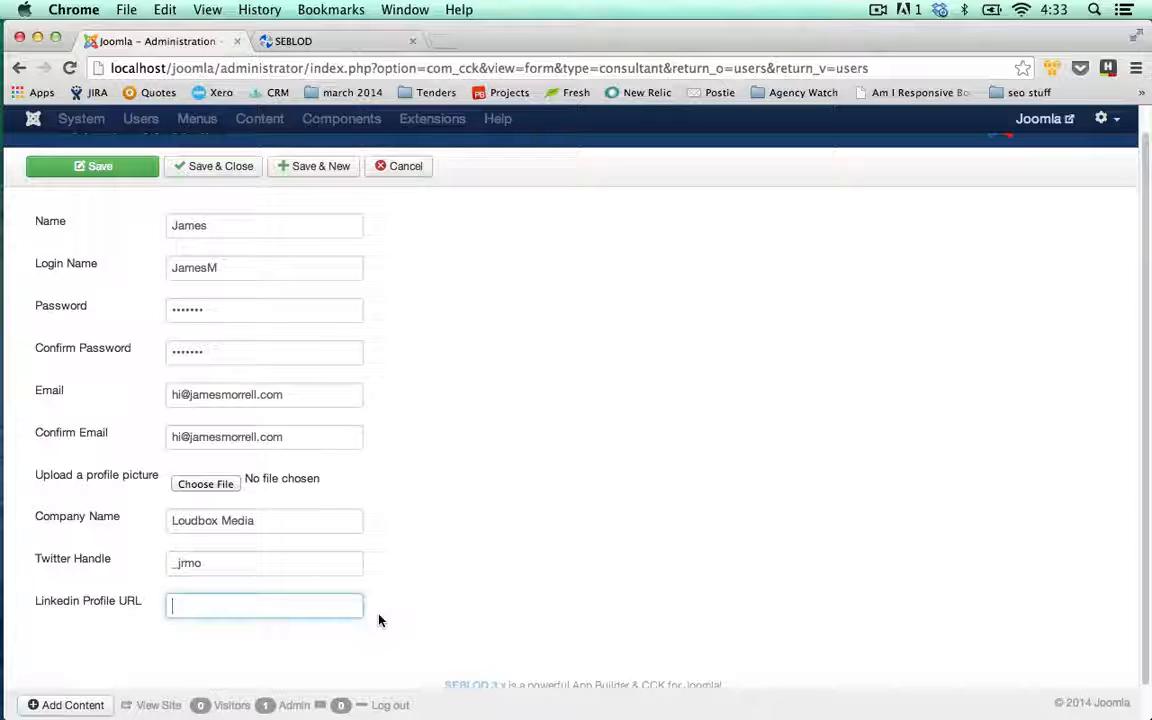
text(www.linked)
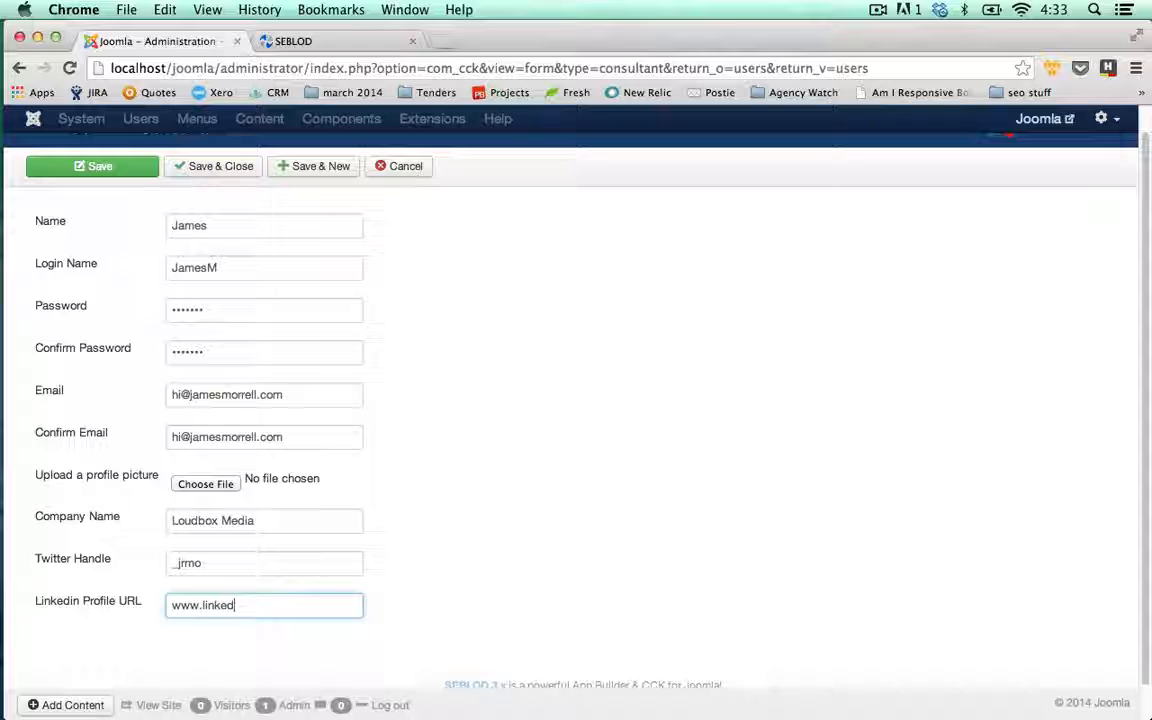
text(in.com)
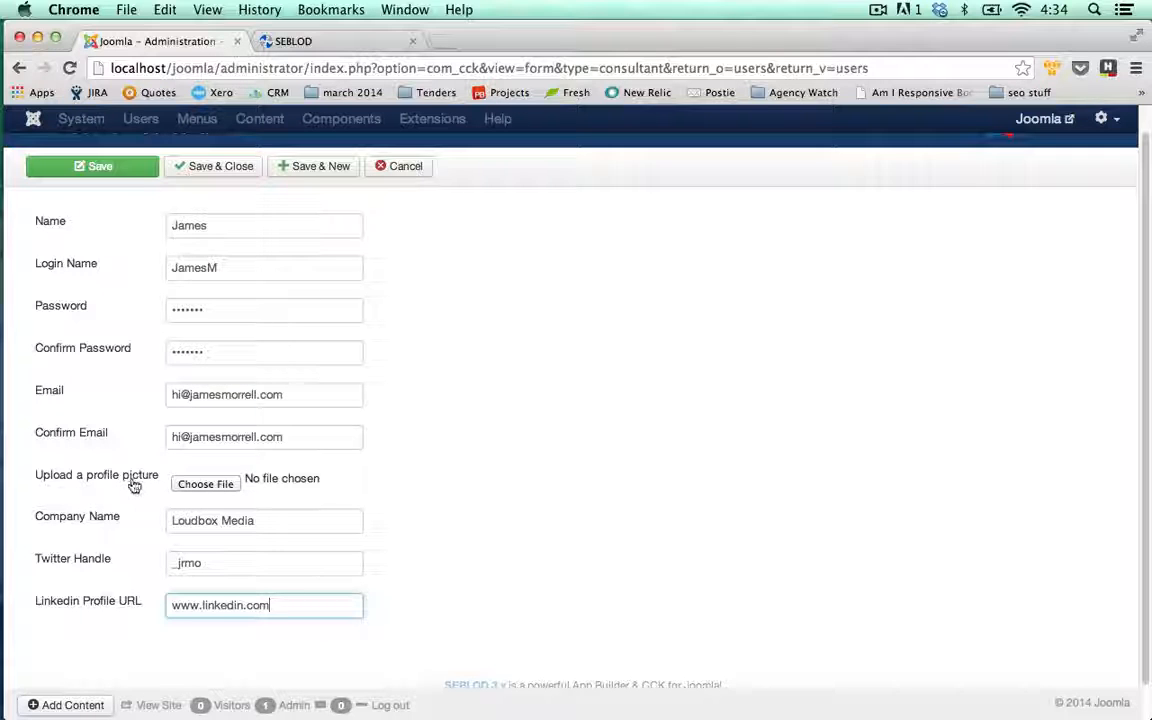
- Attach the Desktop PNG as the profile picture and save the consultant user
click(224, 489)
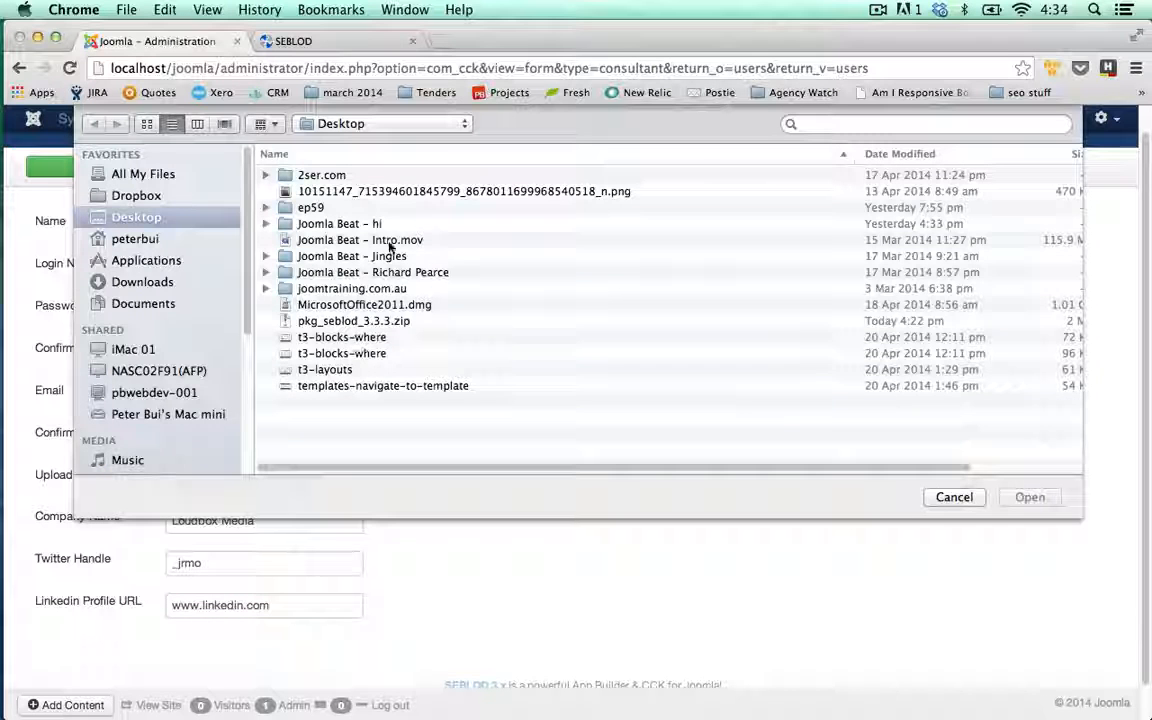
double_click(376, 191)
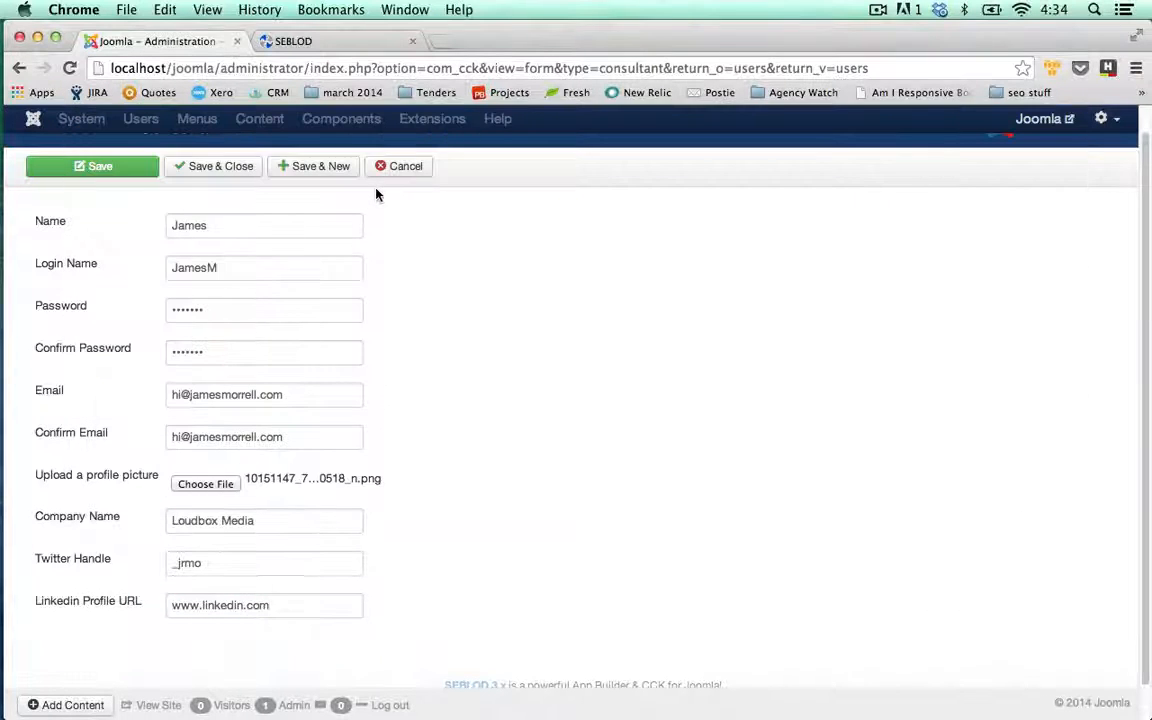
click(216, 174)
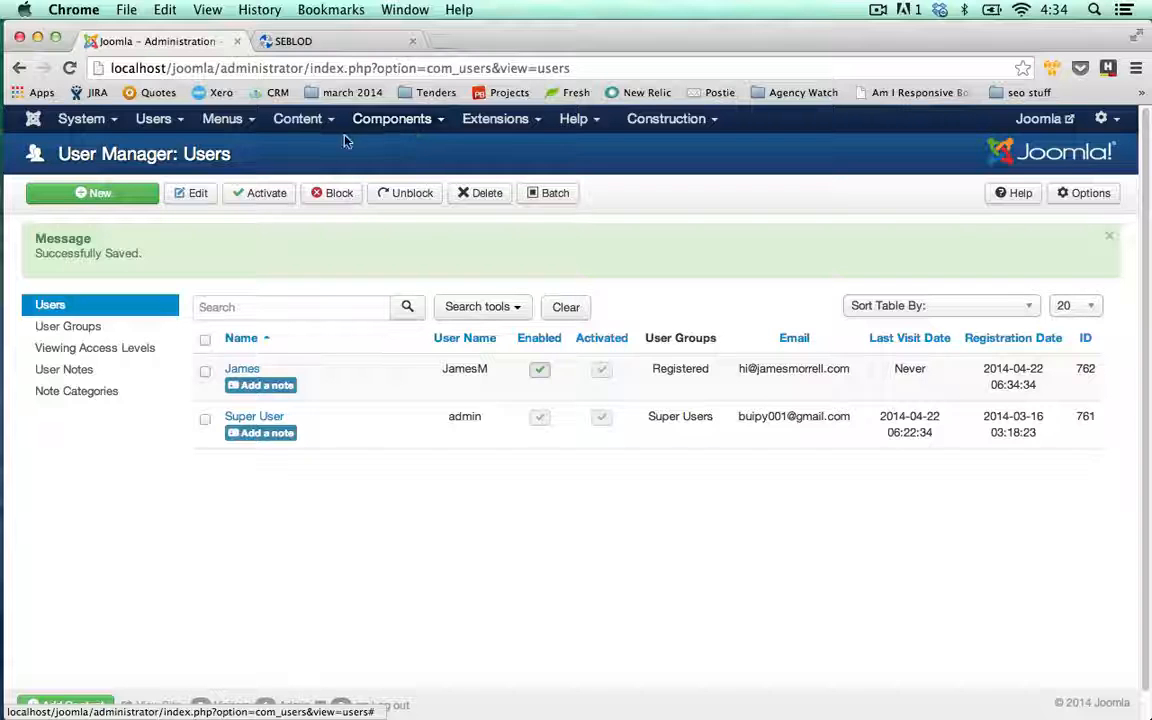
click(391, 122)
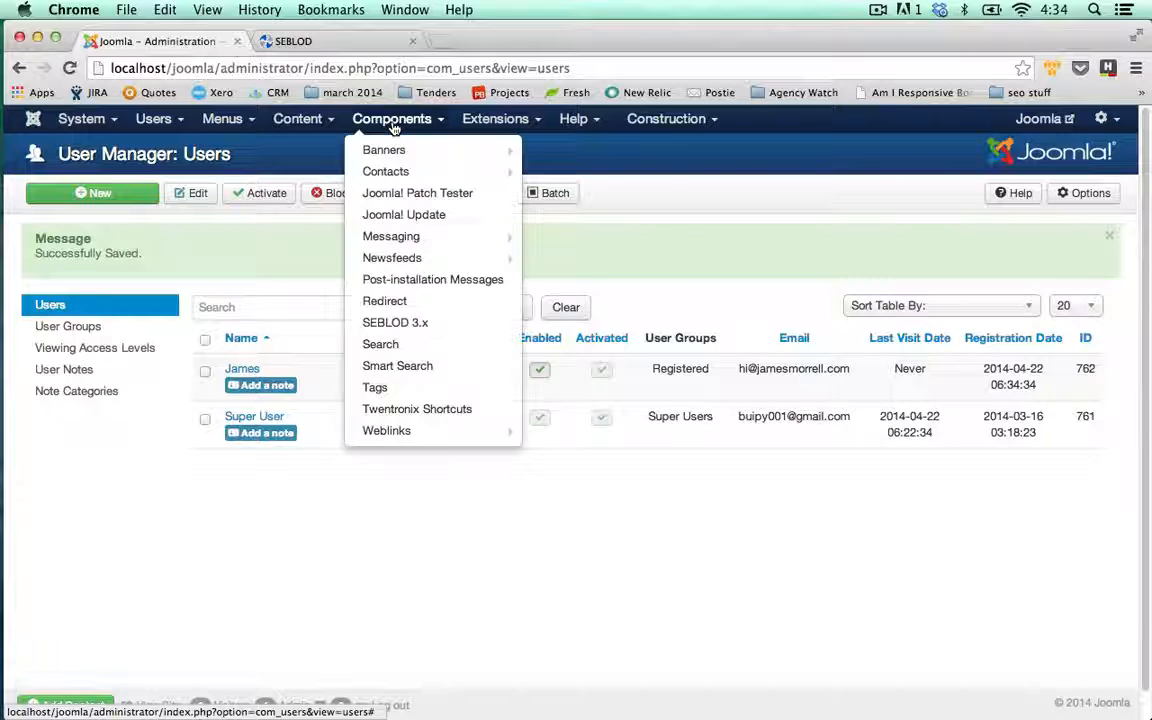
click(419, 326)
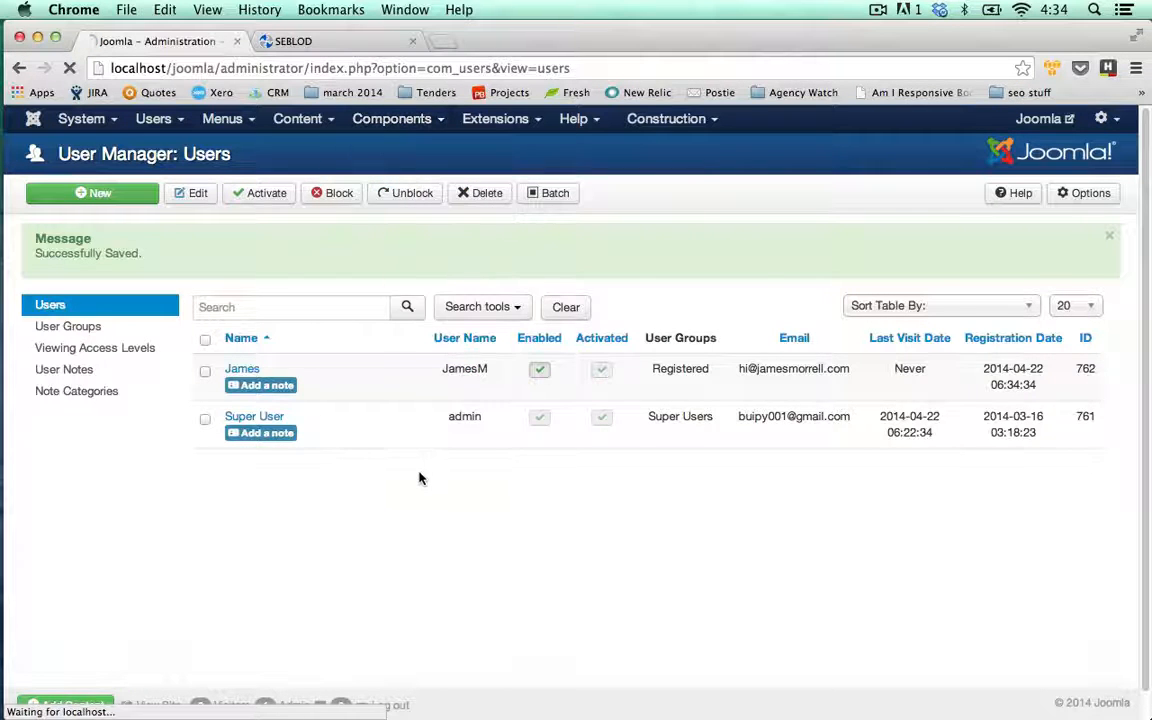
click(491, 444)
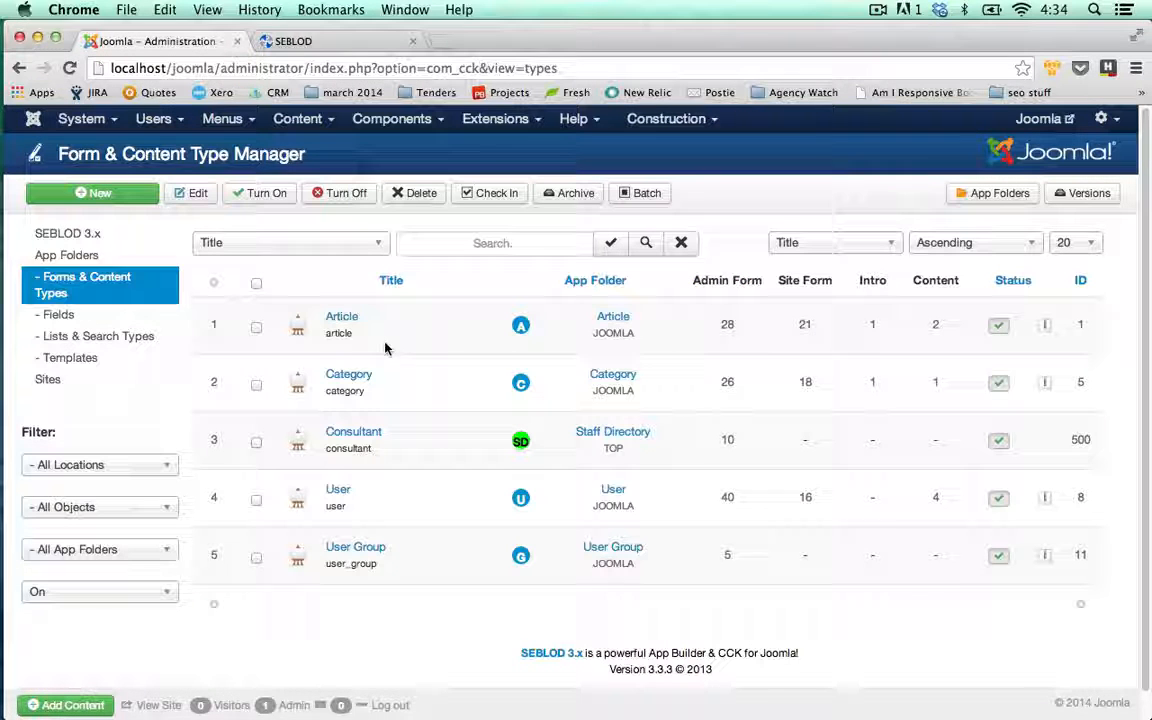
click(355, 437)
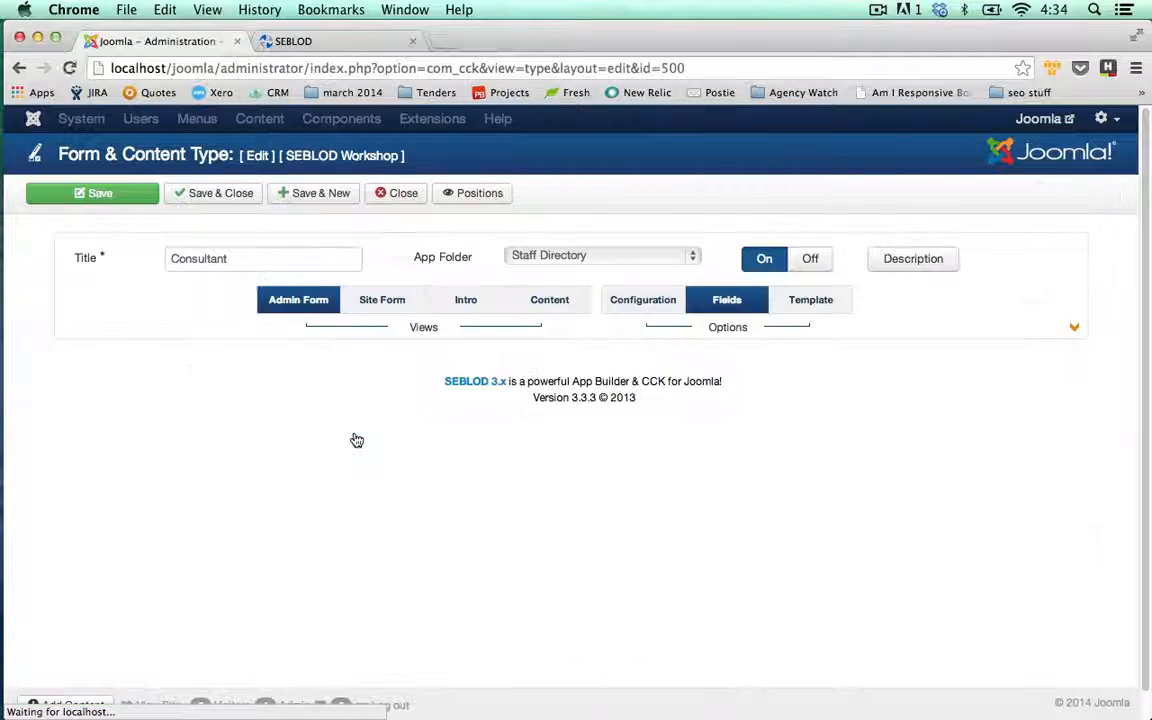
click(549, 303)
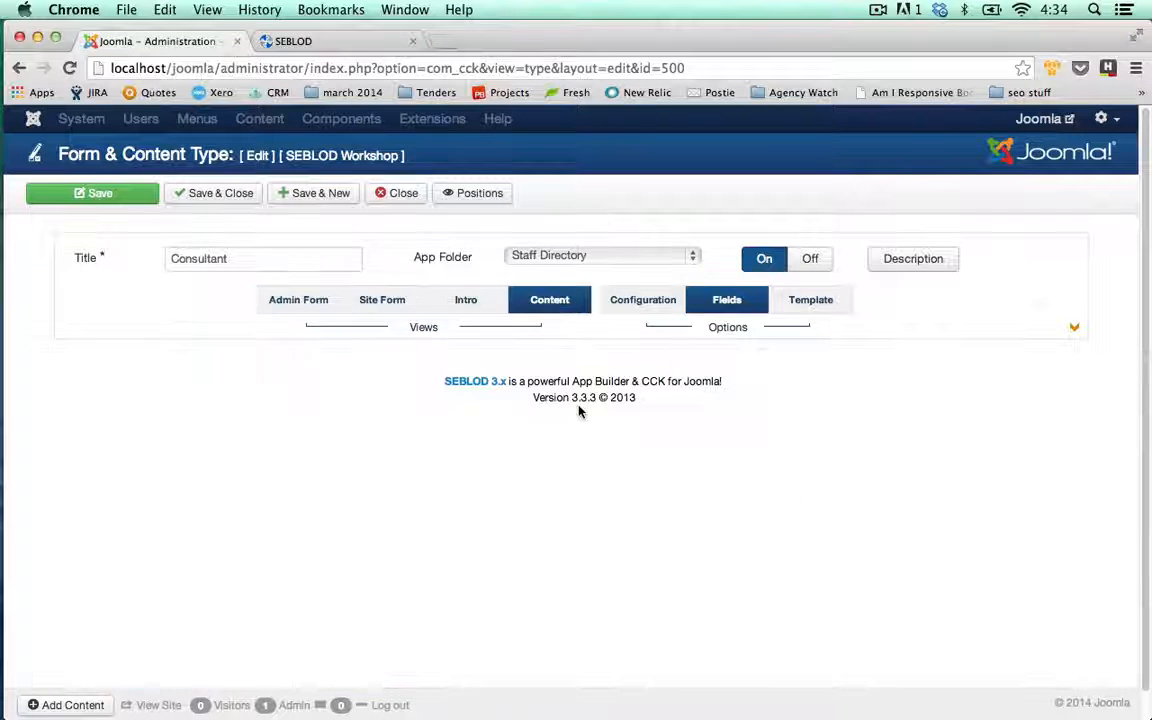
scroll(578, 420, down, 1)
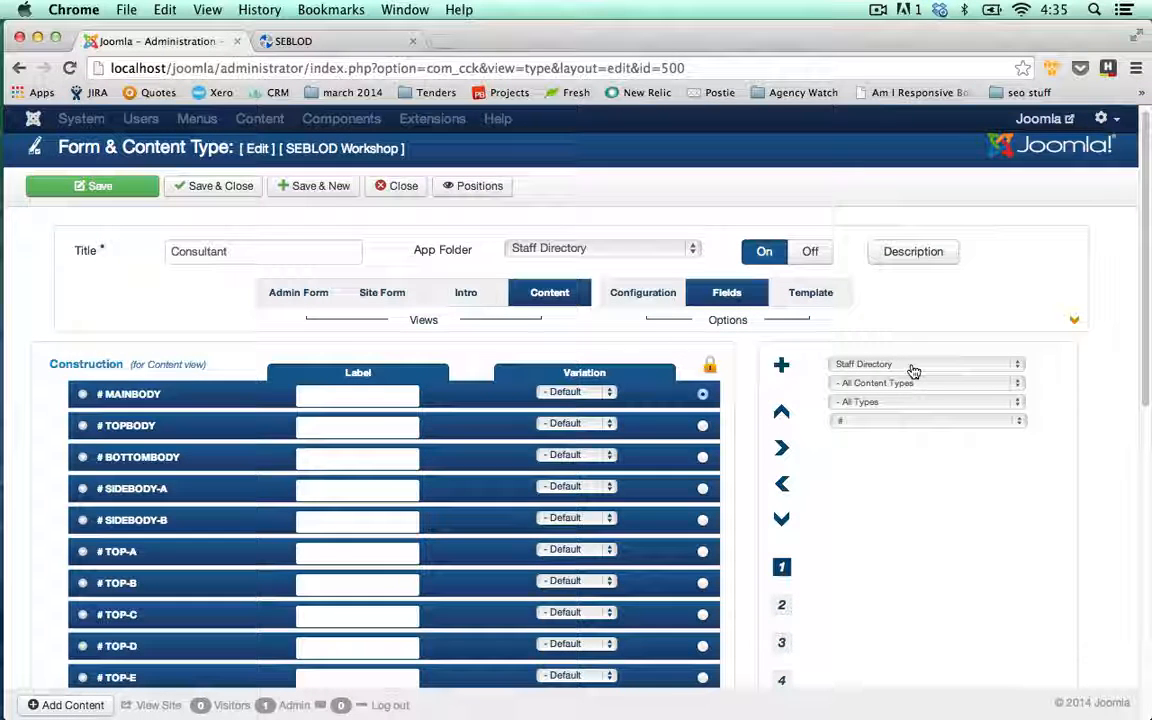
click(913, 368)
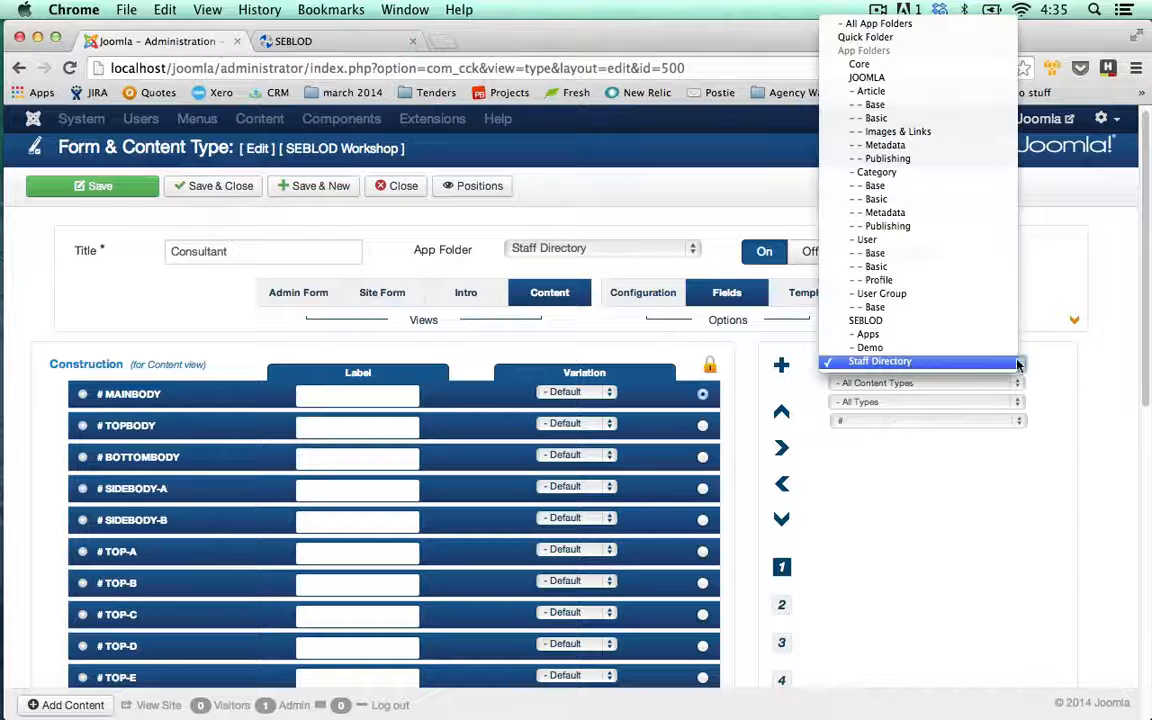
click(913, 366)
scroll(1060, 380, down, 1)
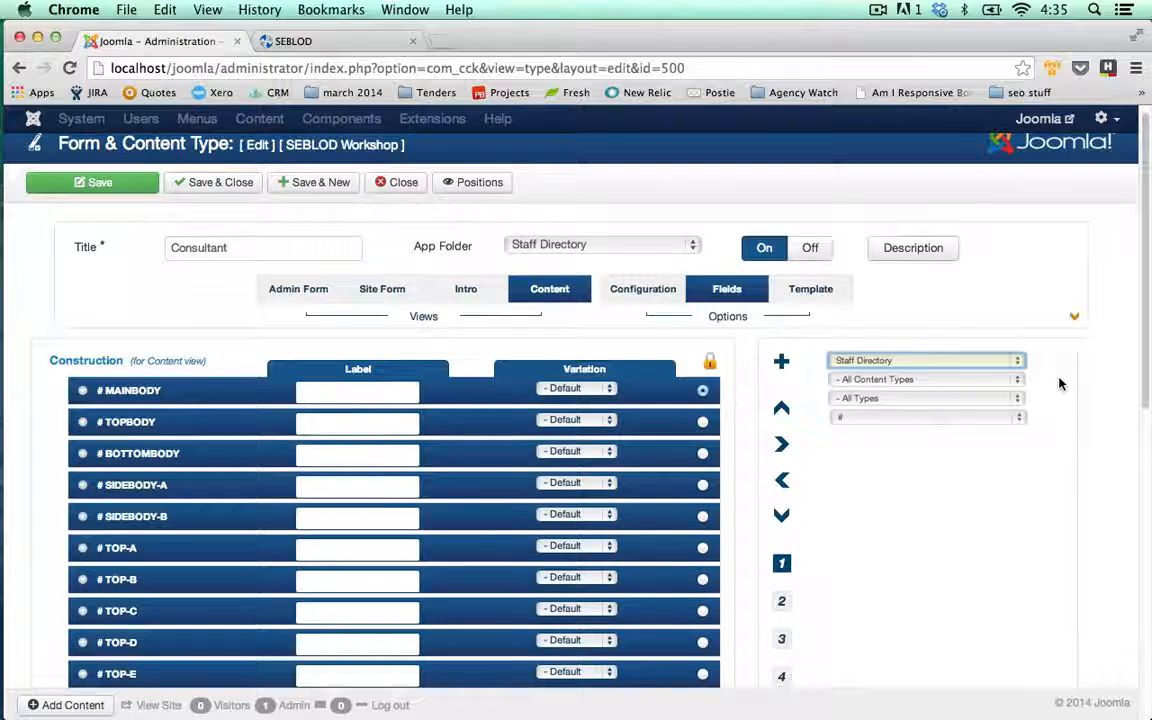
scroll(1060, 384, down, 1)
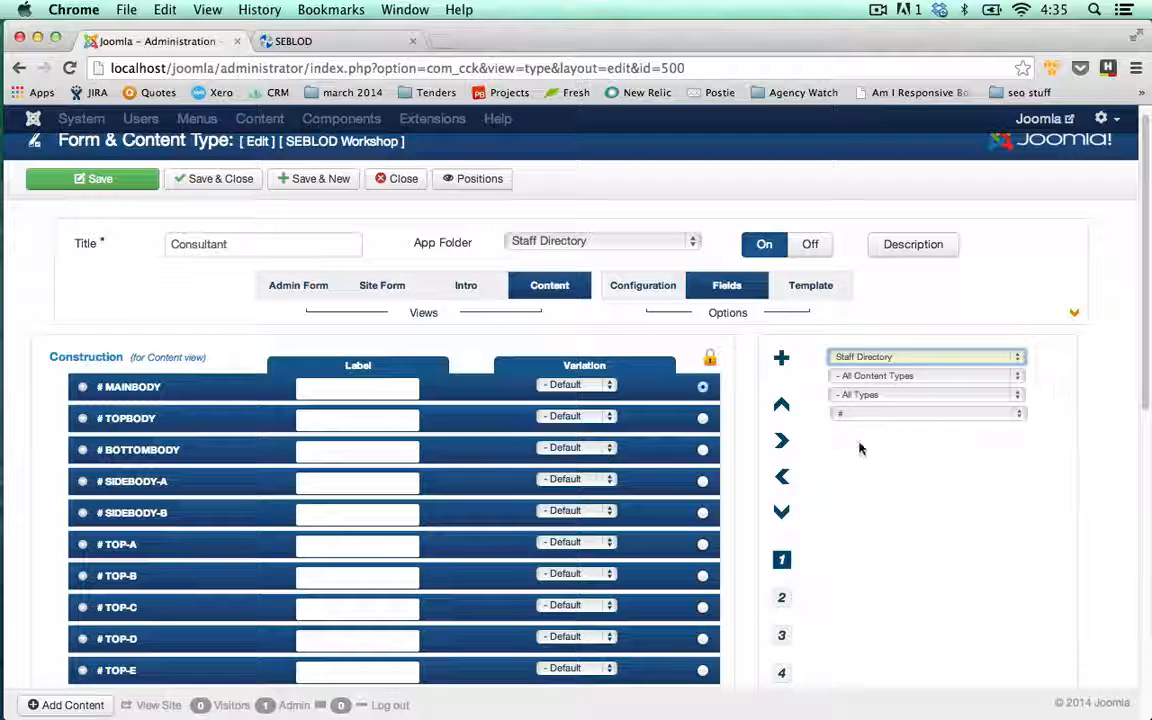
scroll(858, 450, down, 1)
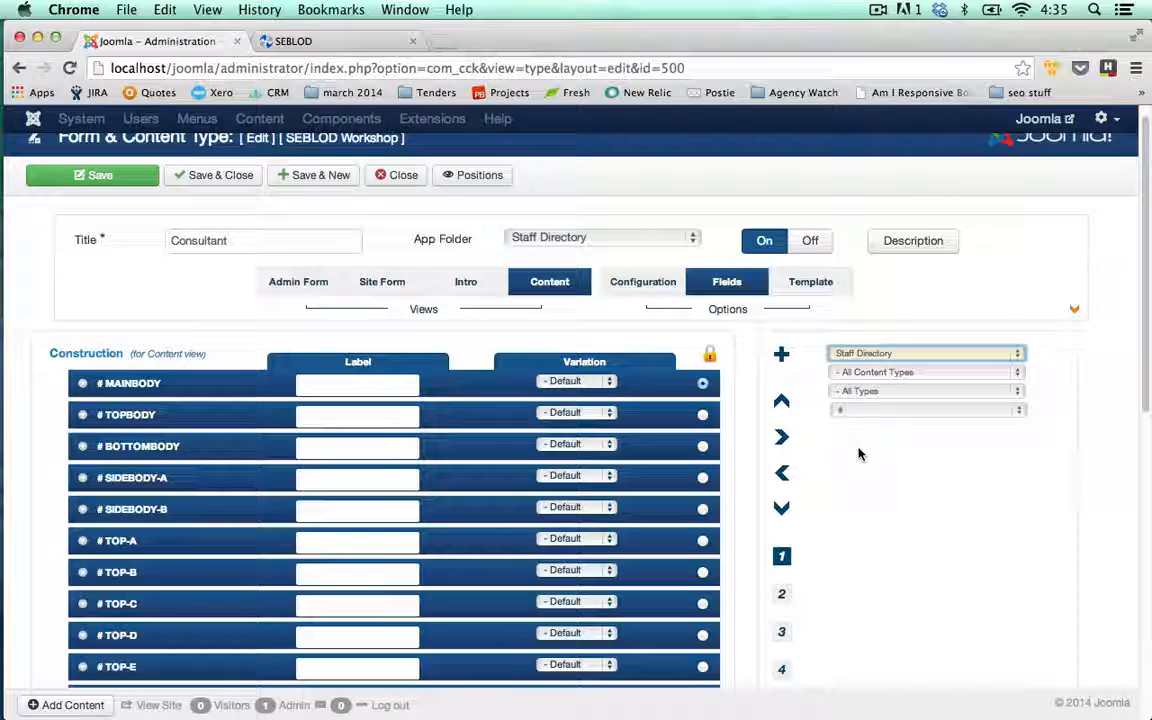
scroll(617, 437, down, 10)
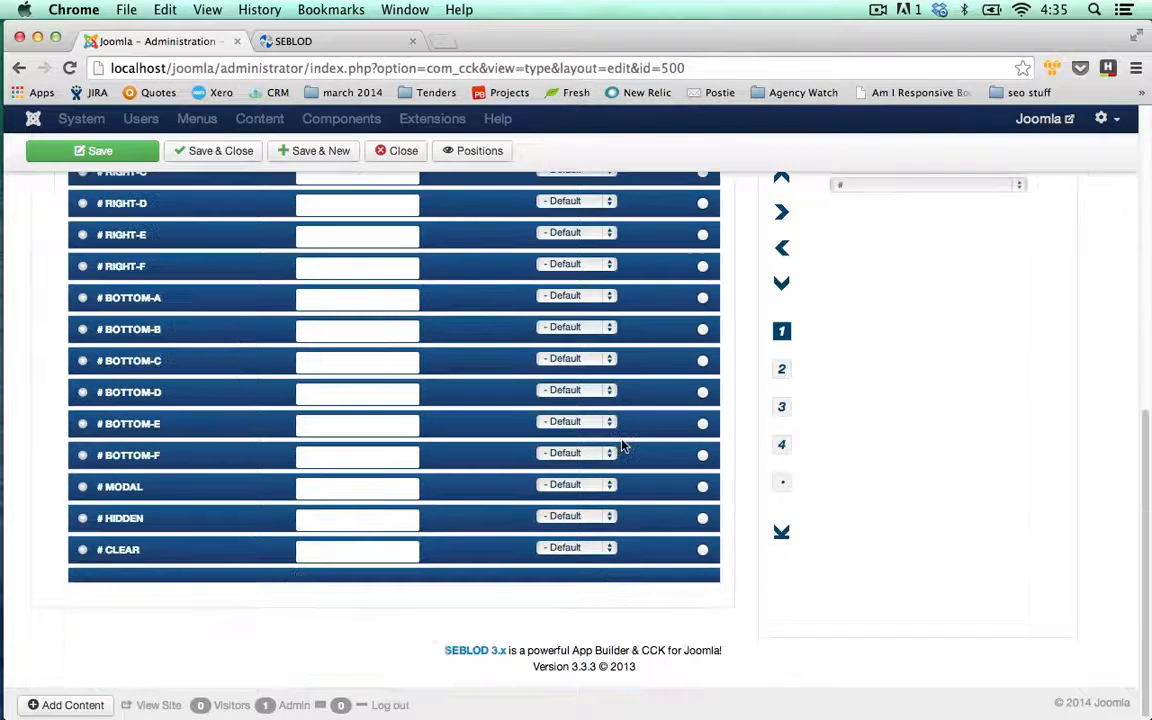
scroll(622, 447, up, 10)
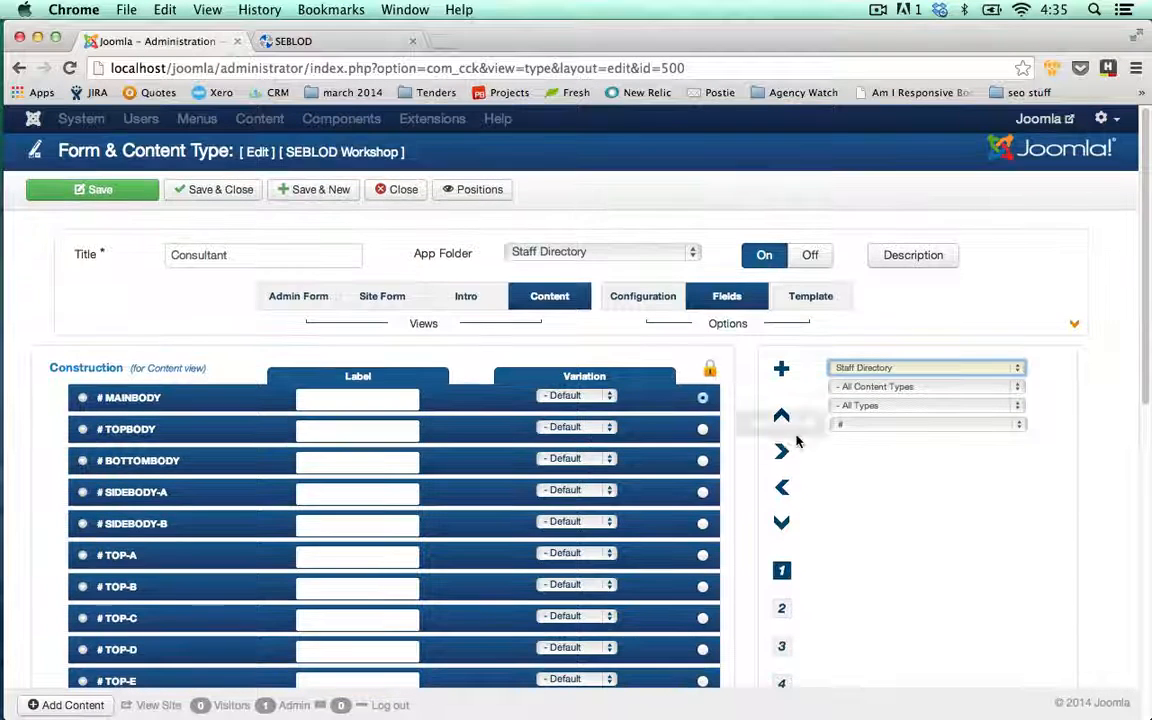
click(489, 194)
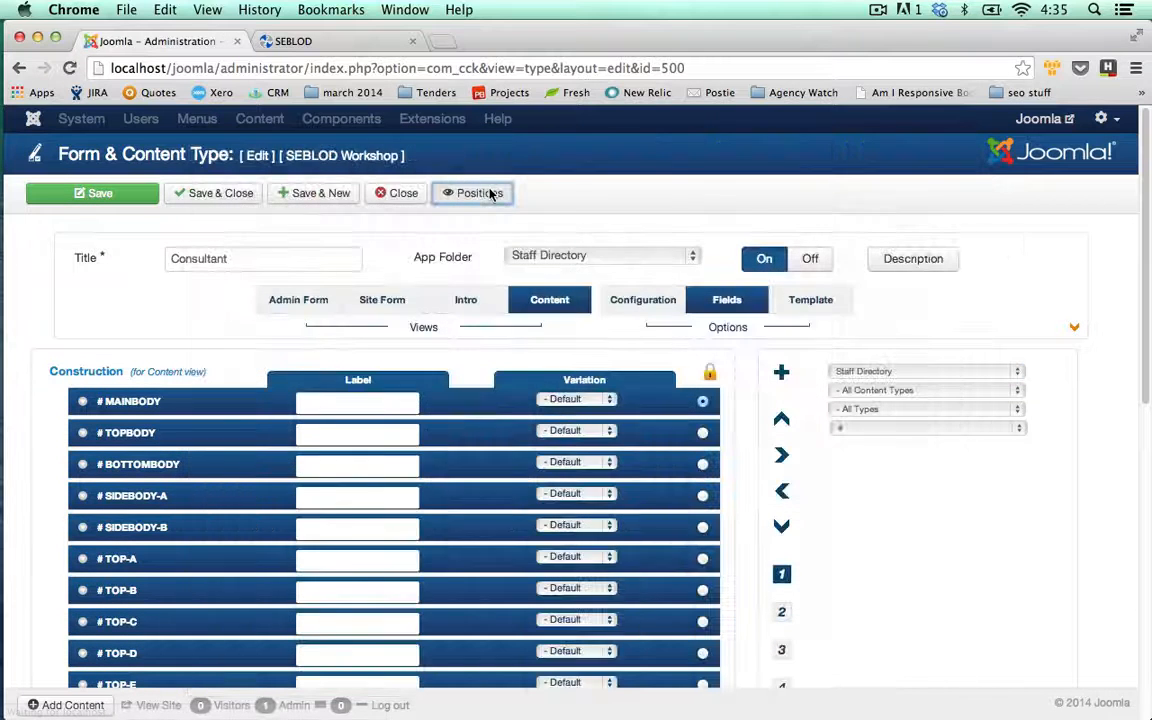
click(468, 193)
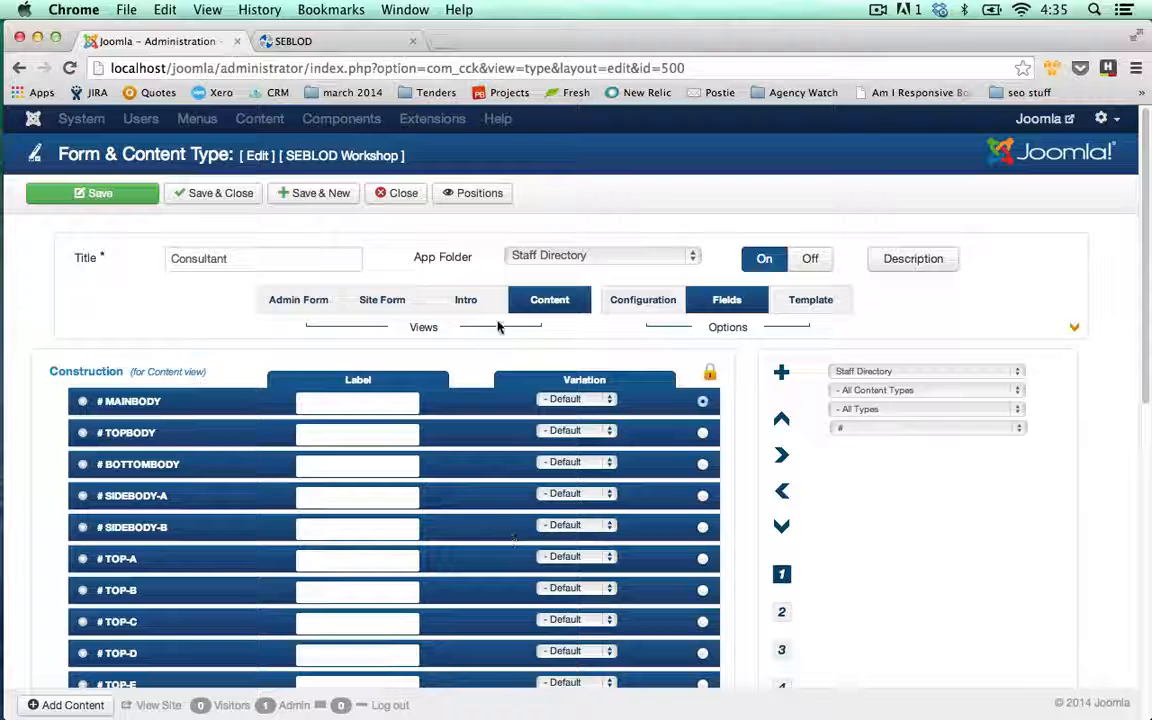
- Browse the Quick Folder field list for the Cons fields, then close the Consultant content type
click(905, 373)
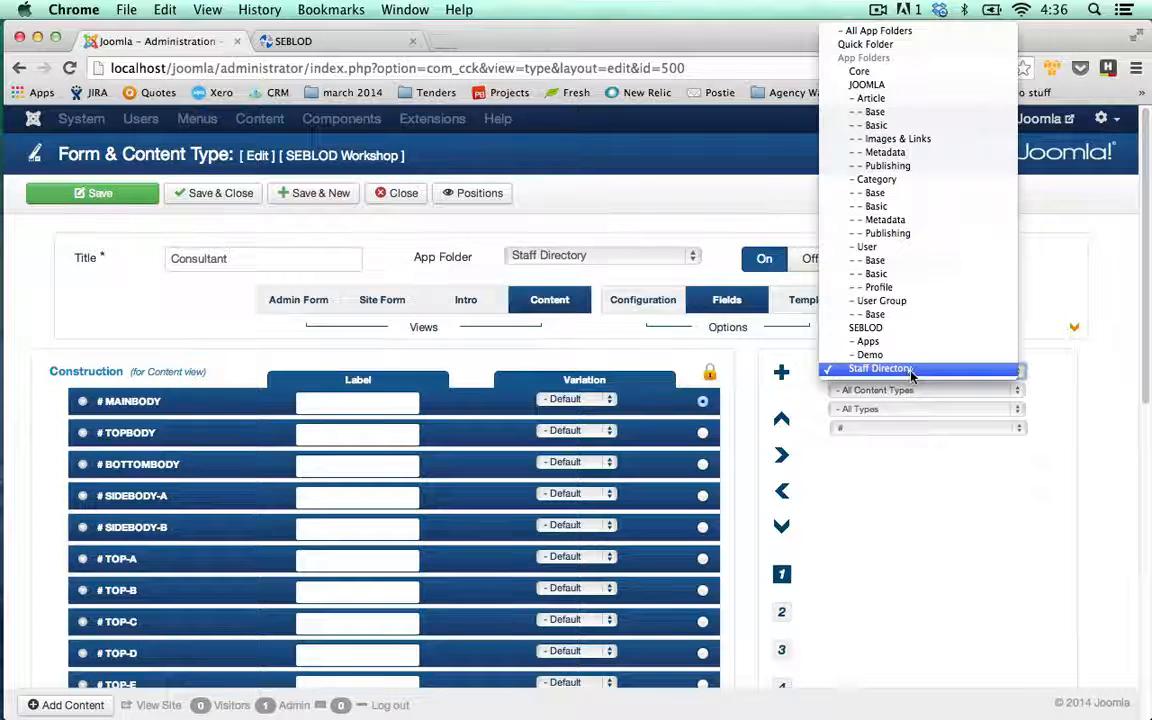
click(944, 373)
click(944, 373)
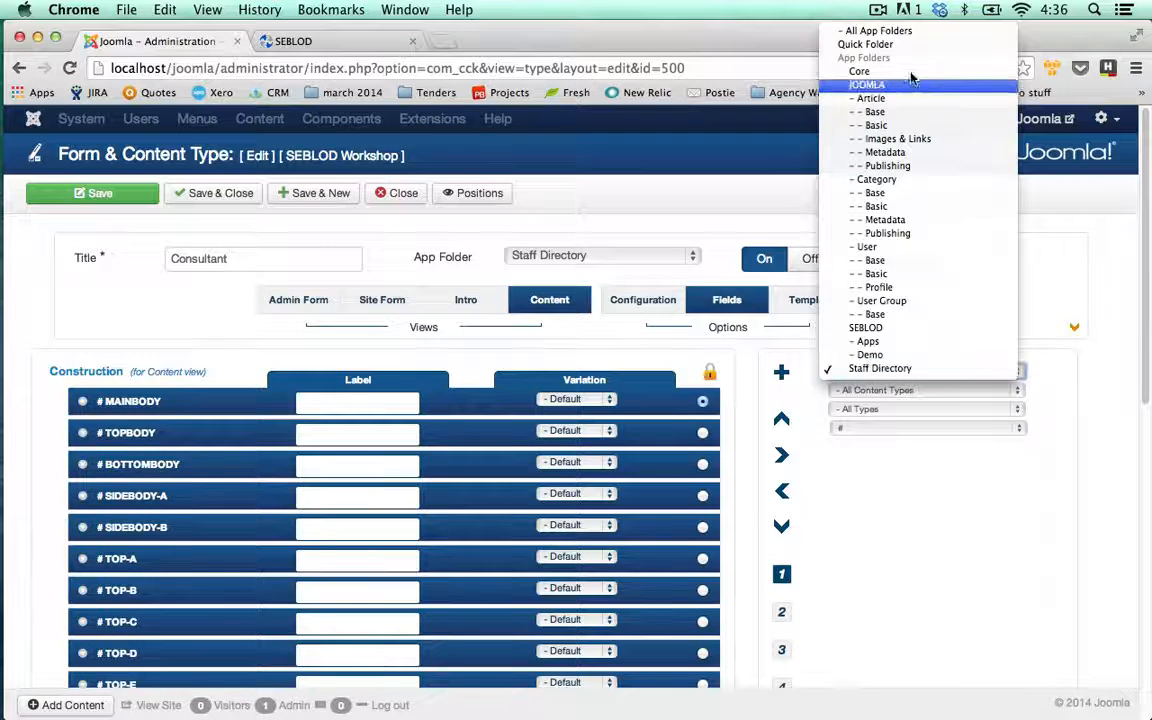
click(903, 45)
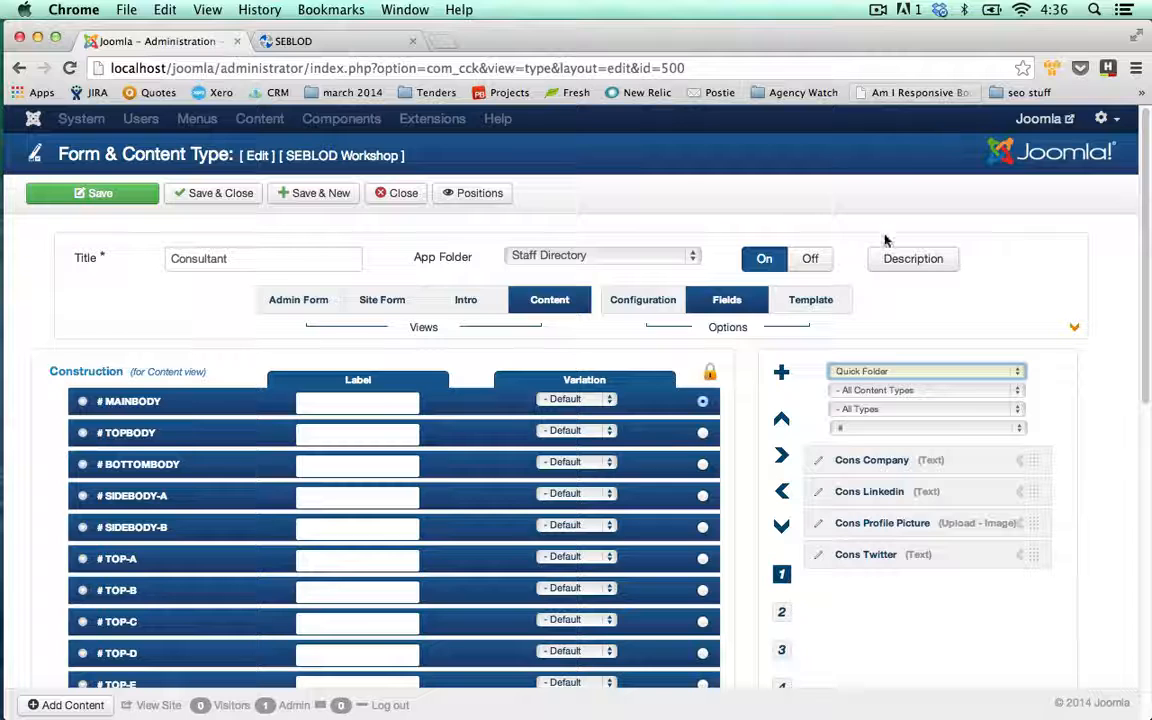
click(1081, 480)
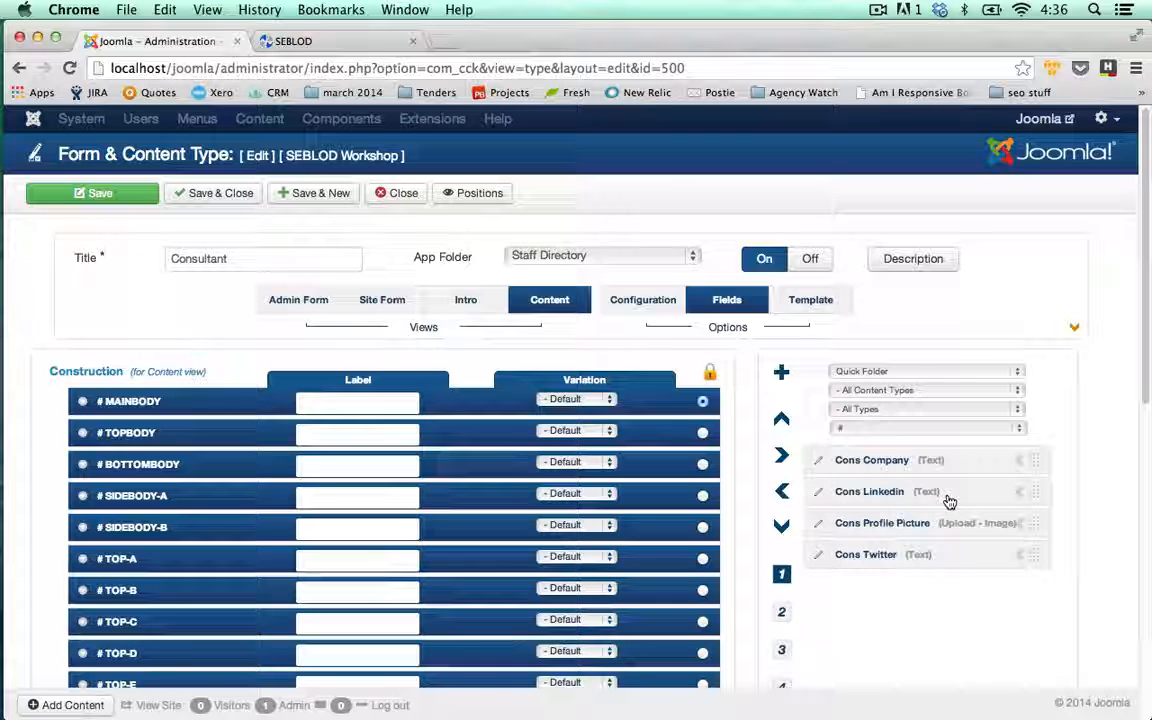
click(897, 374)
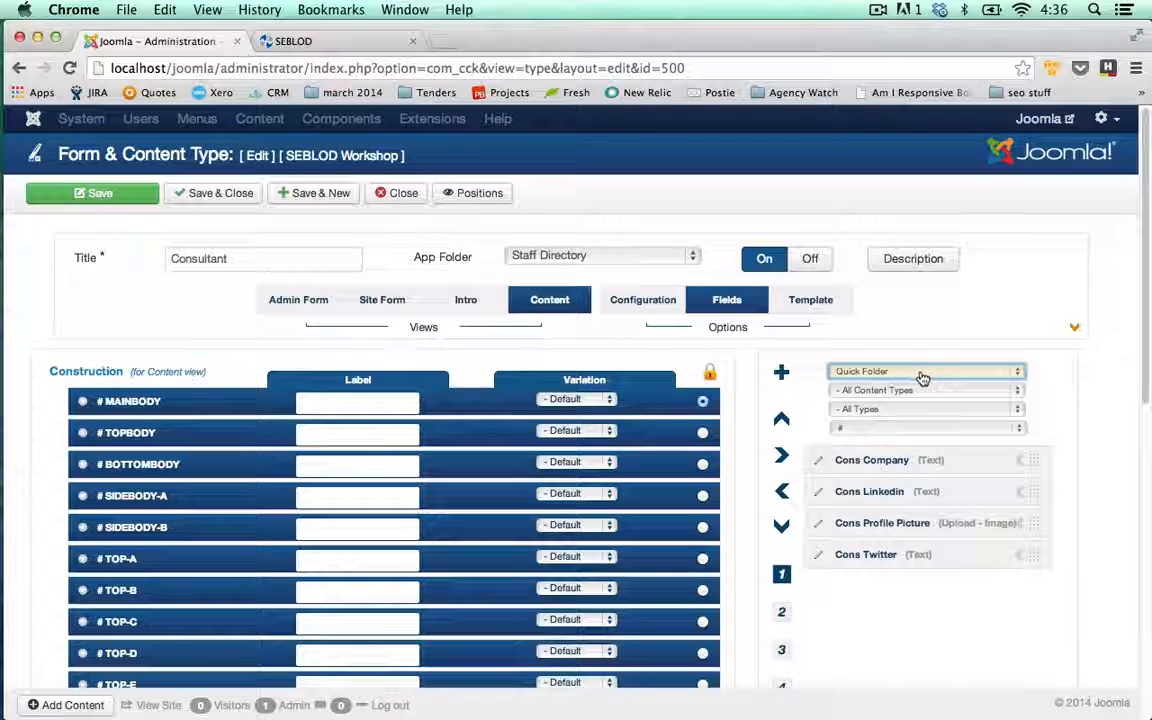
click(380, 194)
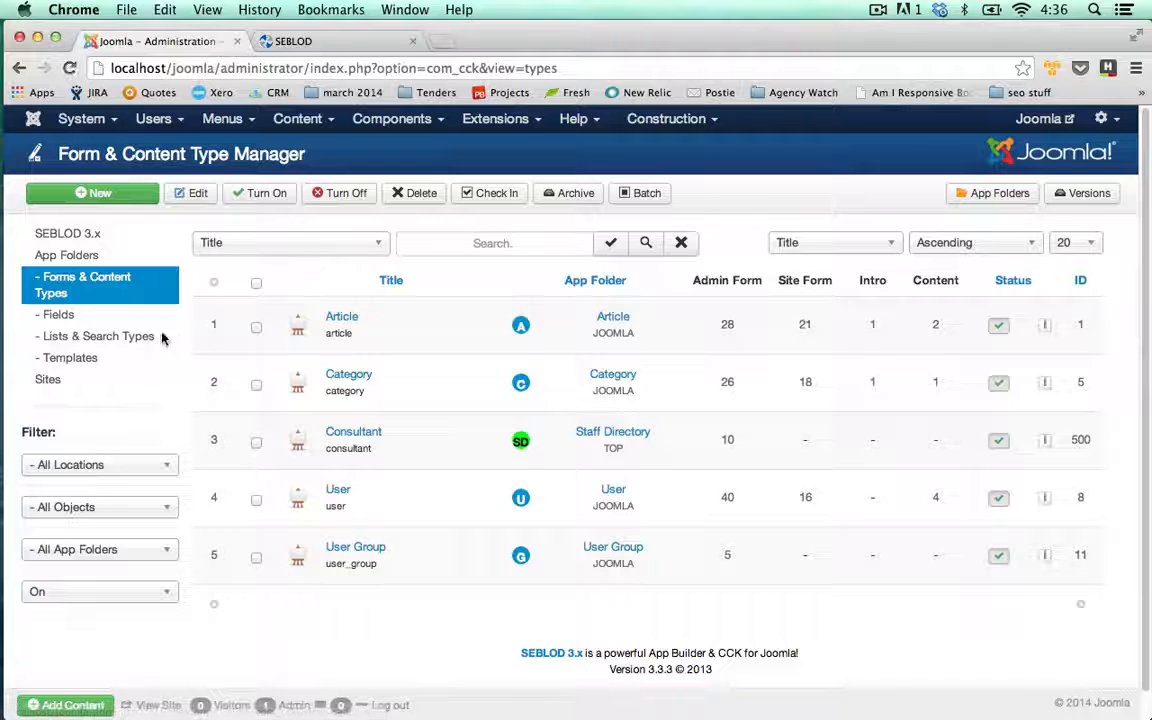
- Search the fields for 'cons' and select Cons Company, Linkedin, Profile Picture and Twitter
click(73, 316)
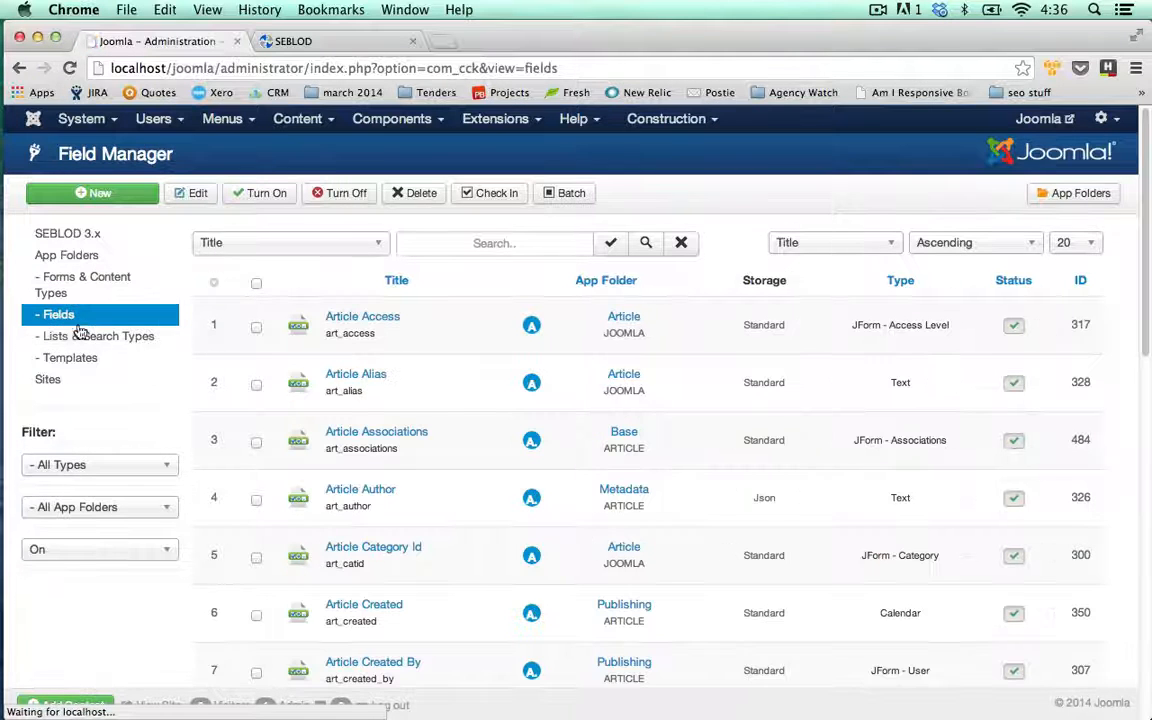
click(472, 244)
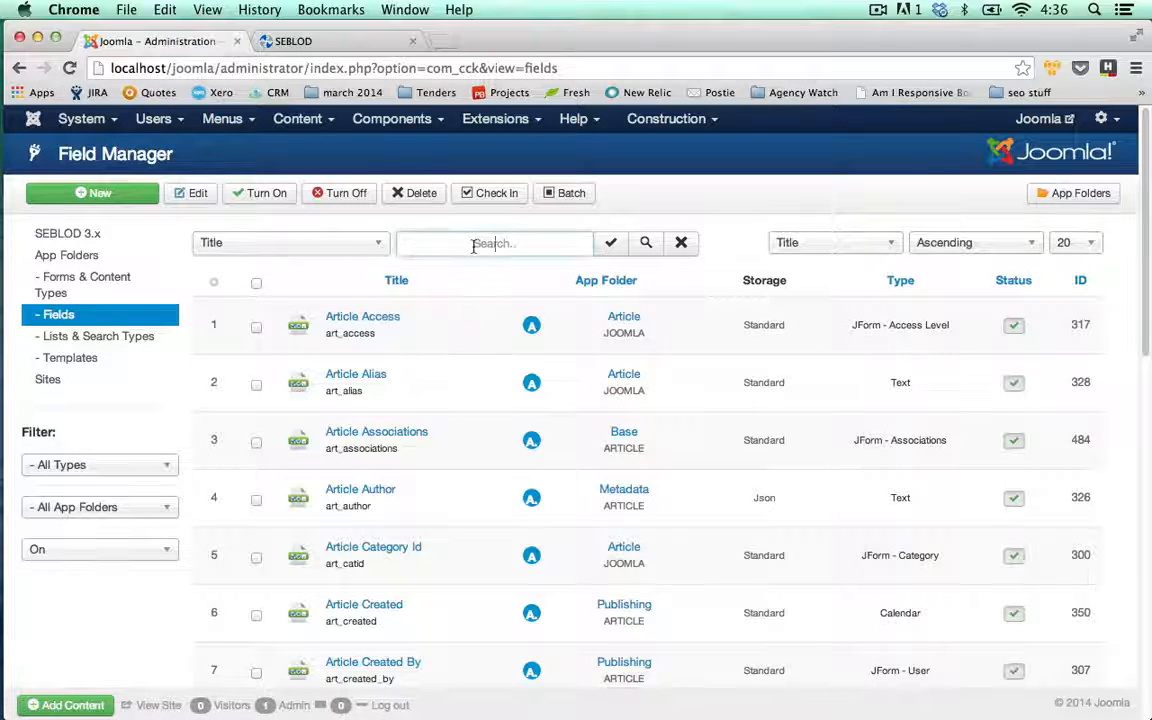
text(cons)
key(Return)
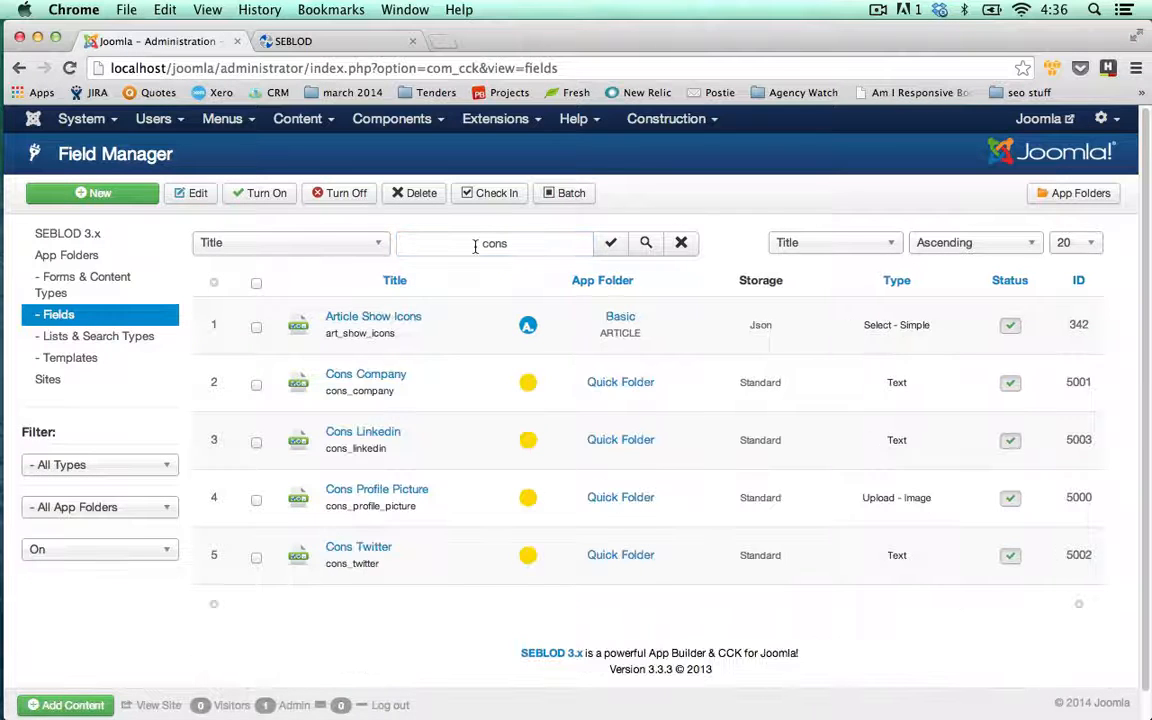
click(257, 385)
click(257, 442)
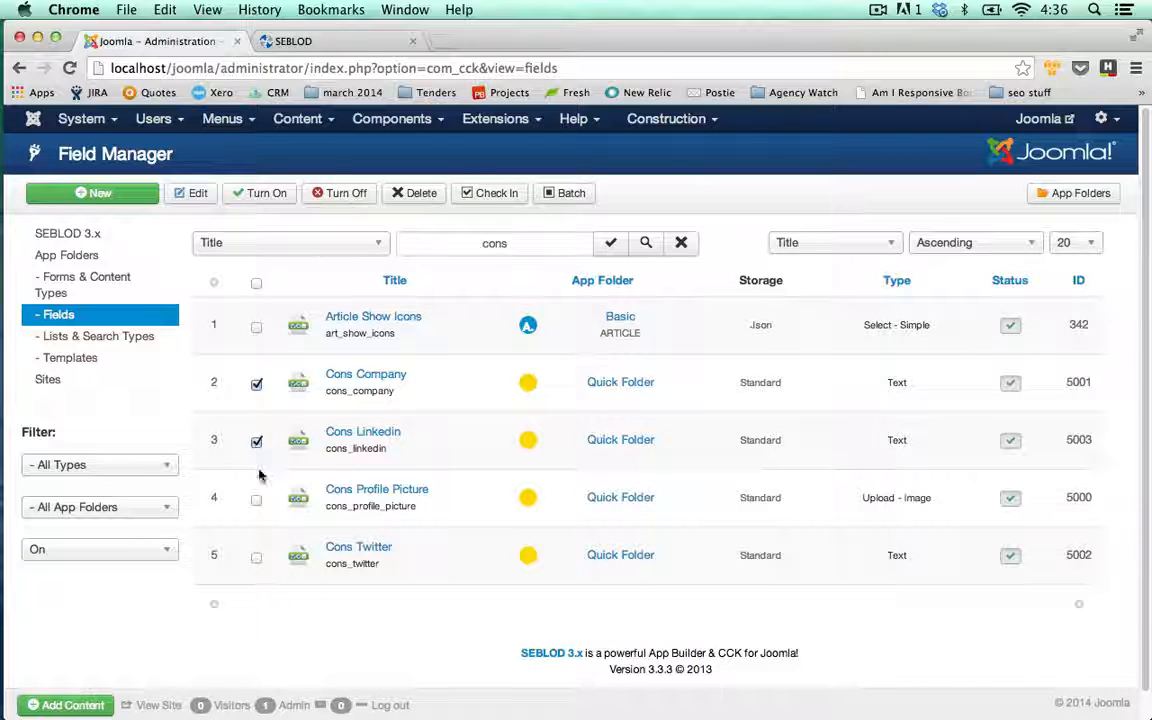
click(257, 499)
click(257, 560)
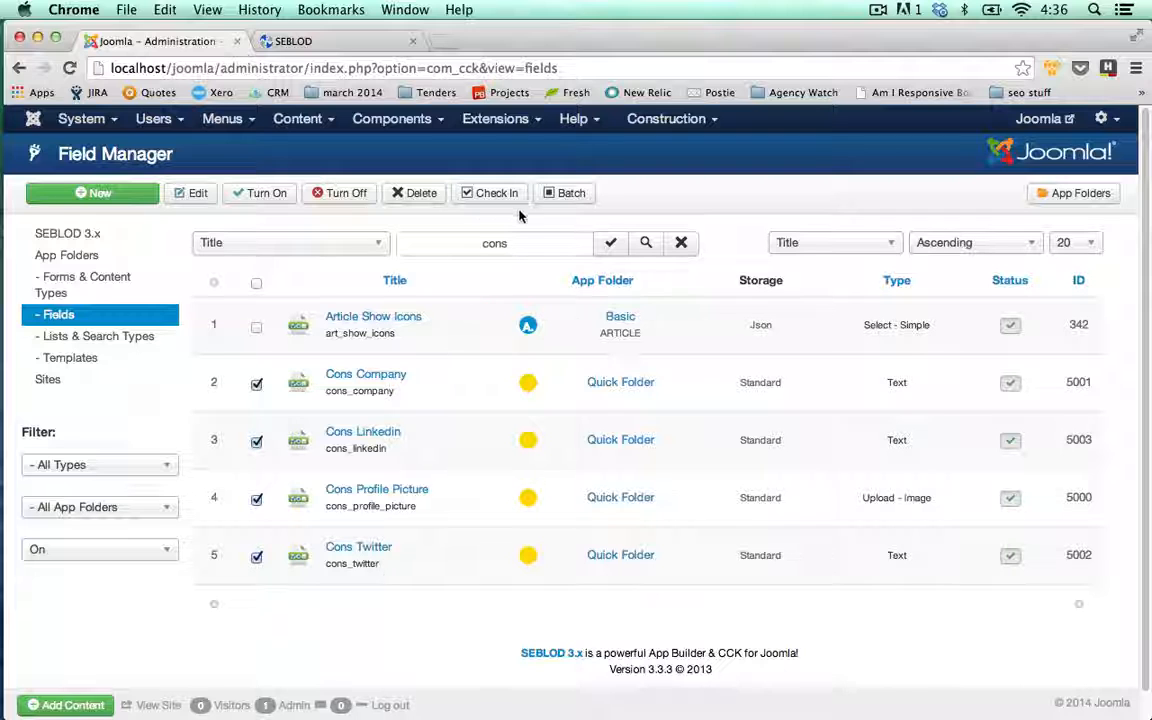
- Batch-move the selected fields to the Staff Directory app folder
click(568, 194)
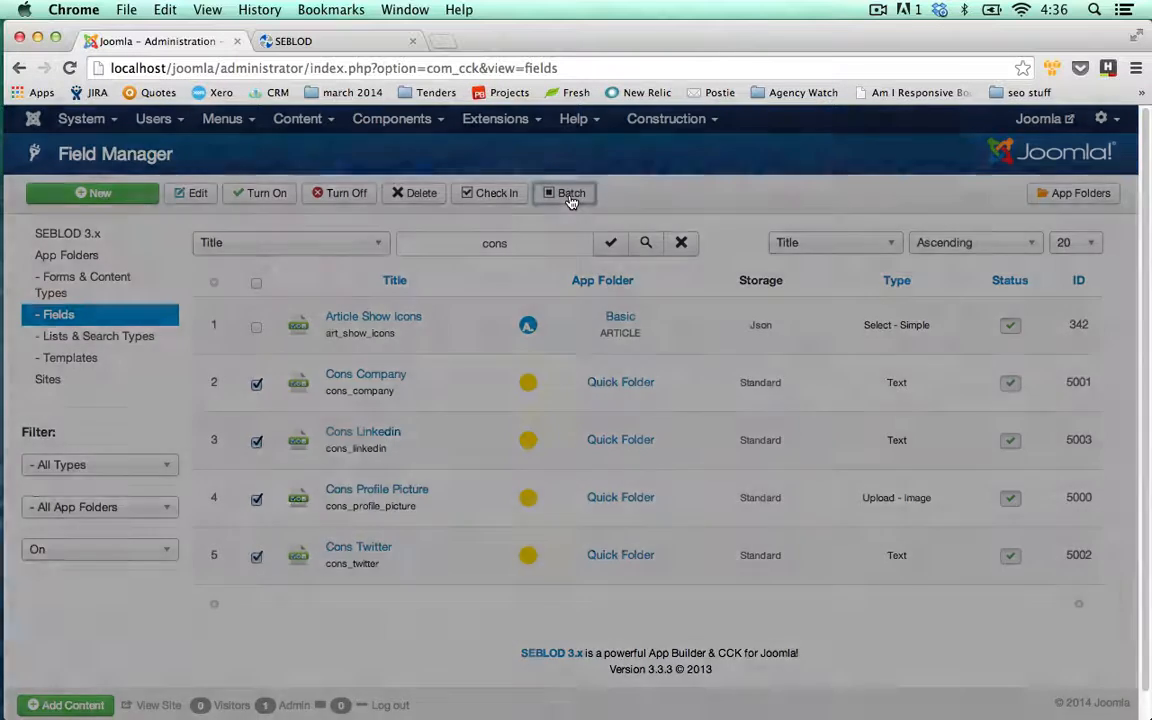
click(523, 304)
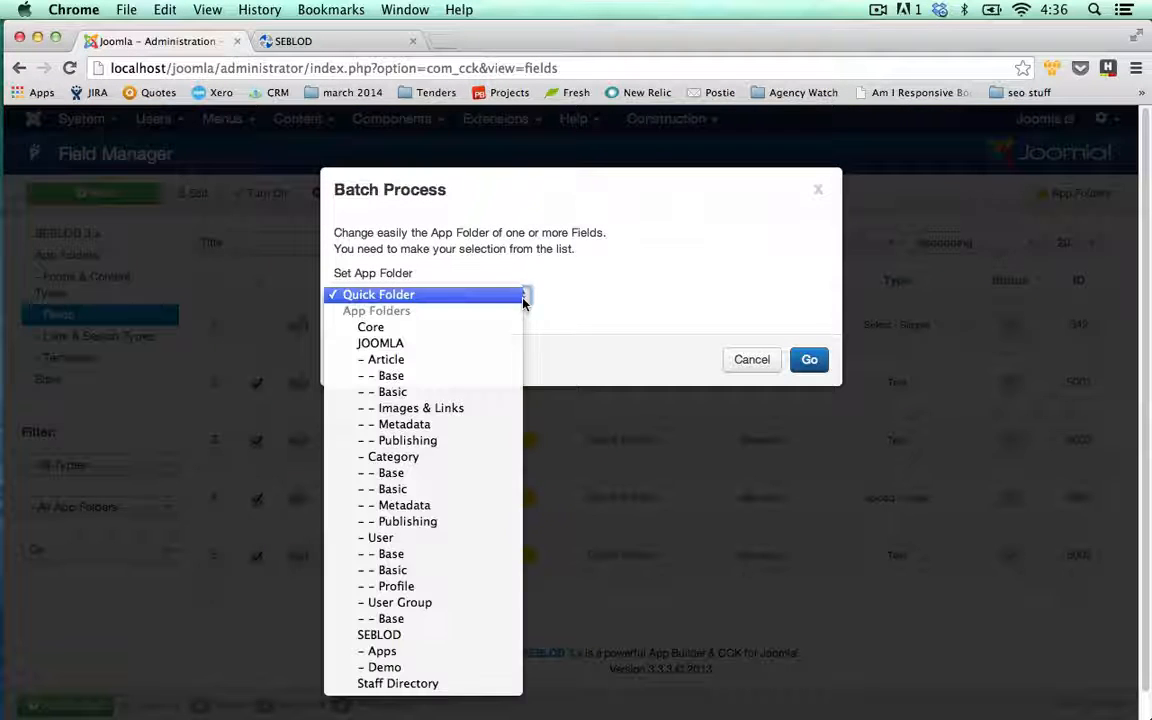
click(465, 683)
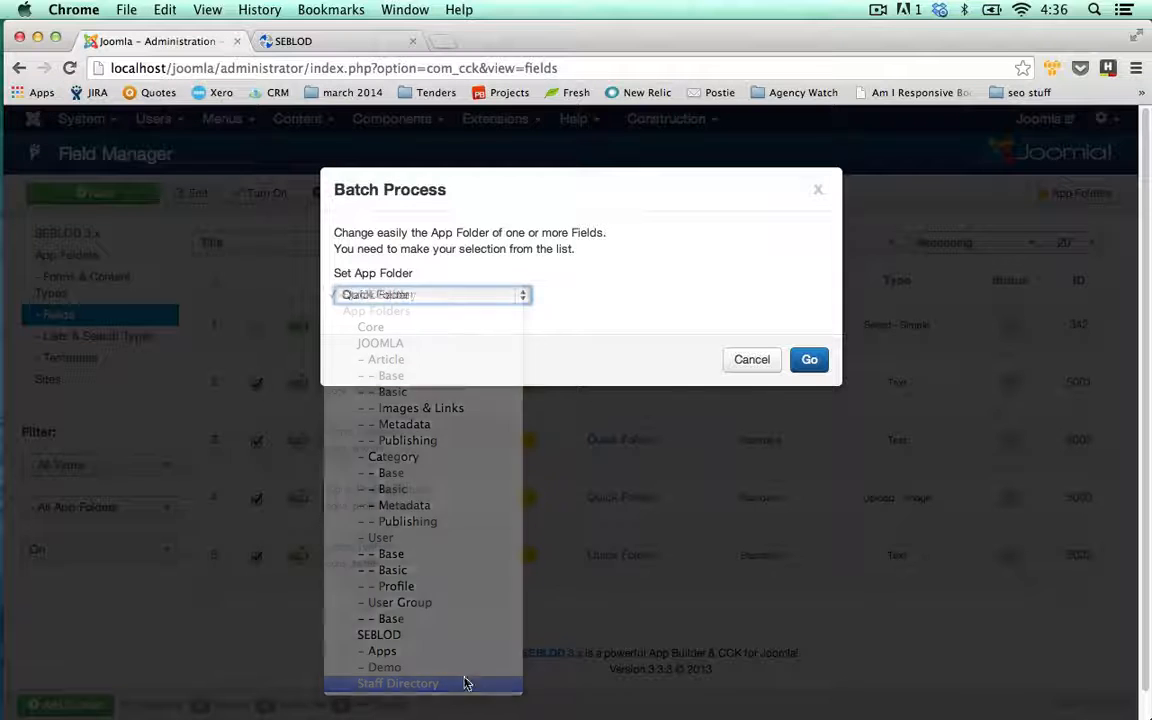
click(811, 361)
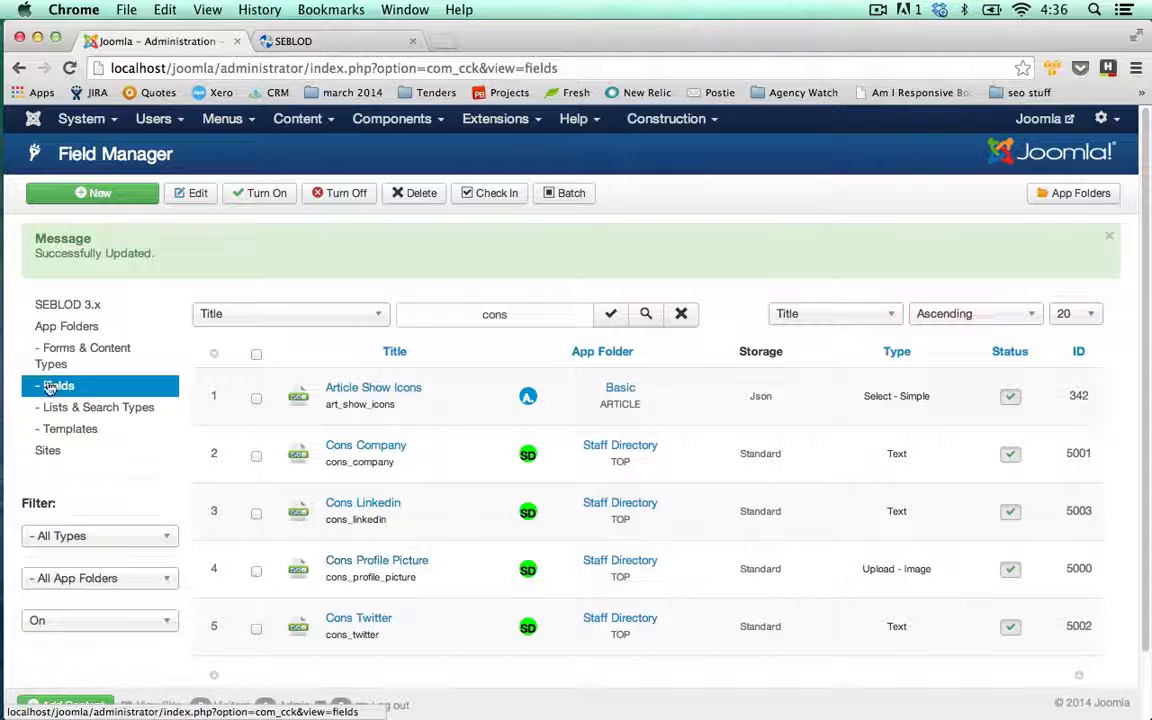
click(76, 357)
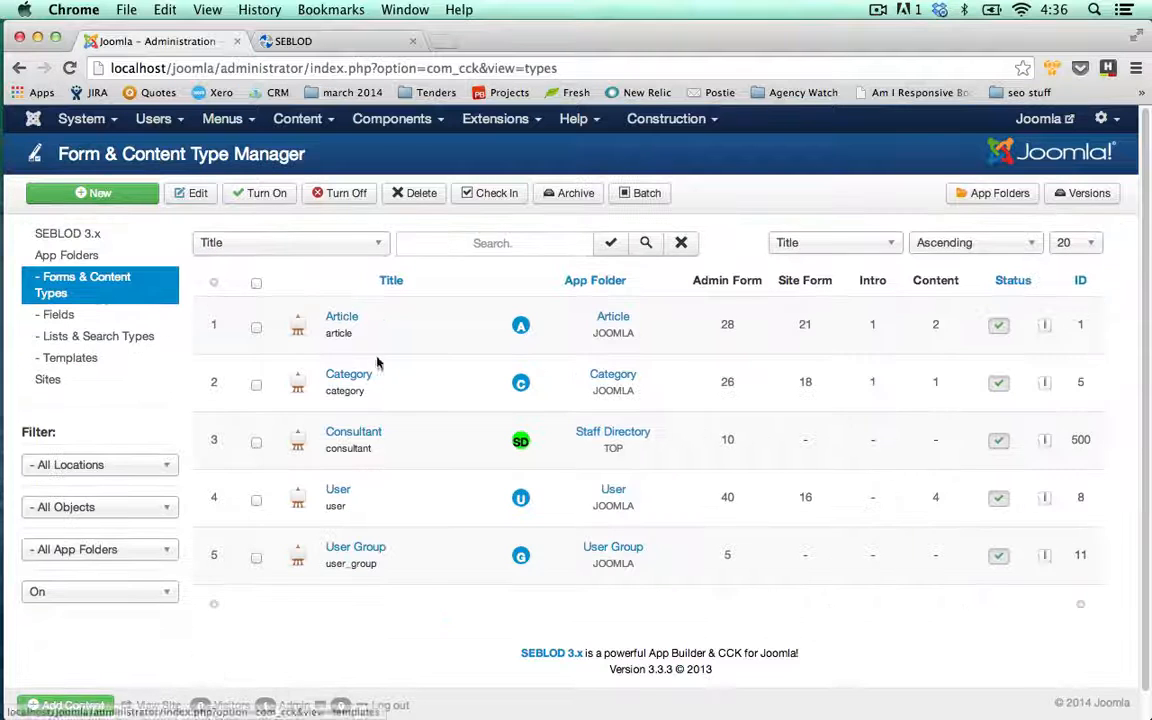
- Reopen Consultant to see the Cons fields under Staff Directory, then switch to the seblod.com tab
click(371, 438)
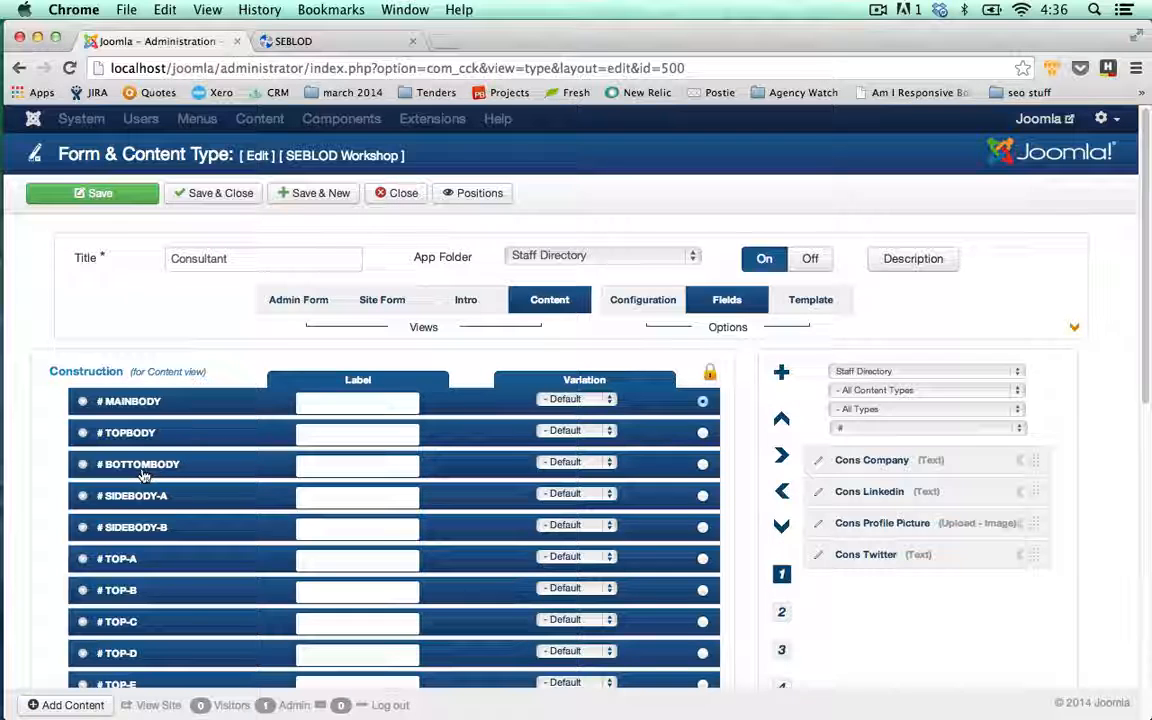
click(372, 44)
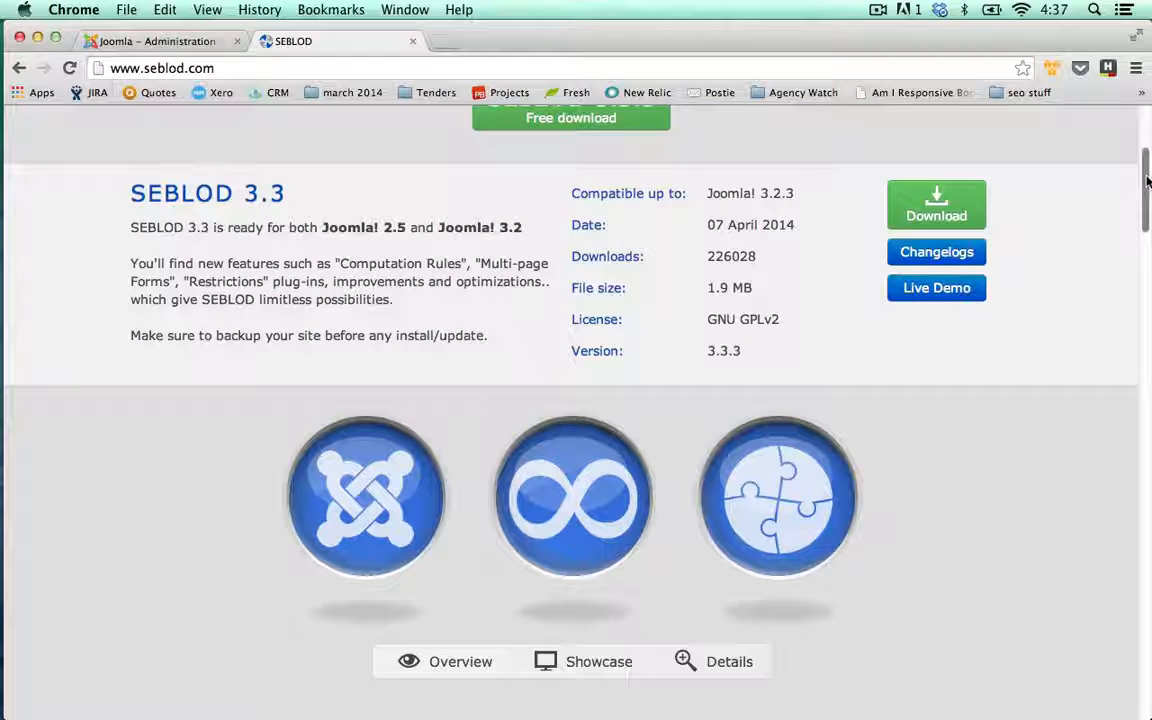
- Go to the SEBLOD products page and look over its sort, store and type filters
scroll(1054, 162, up, 5)
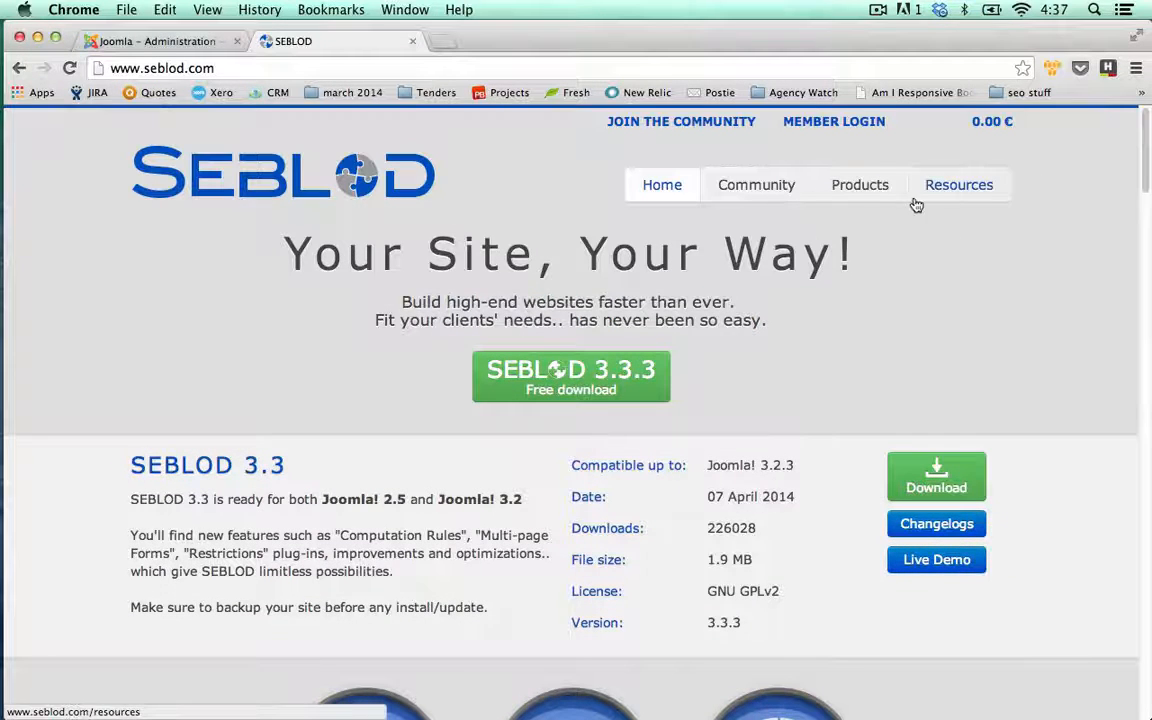
click(872, 198)
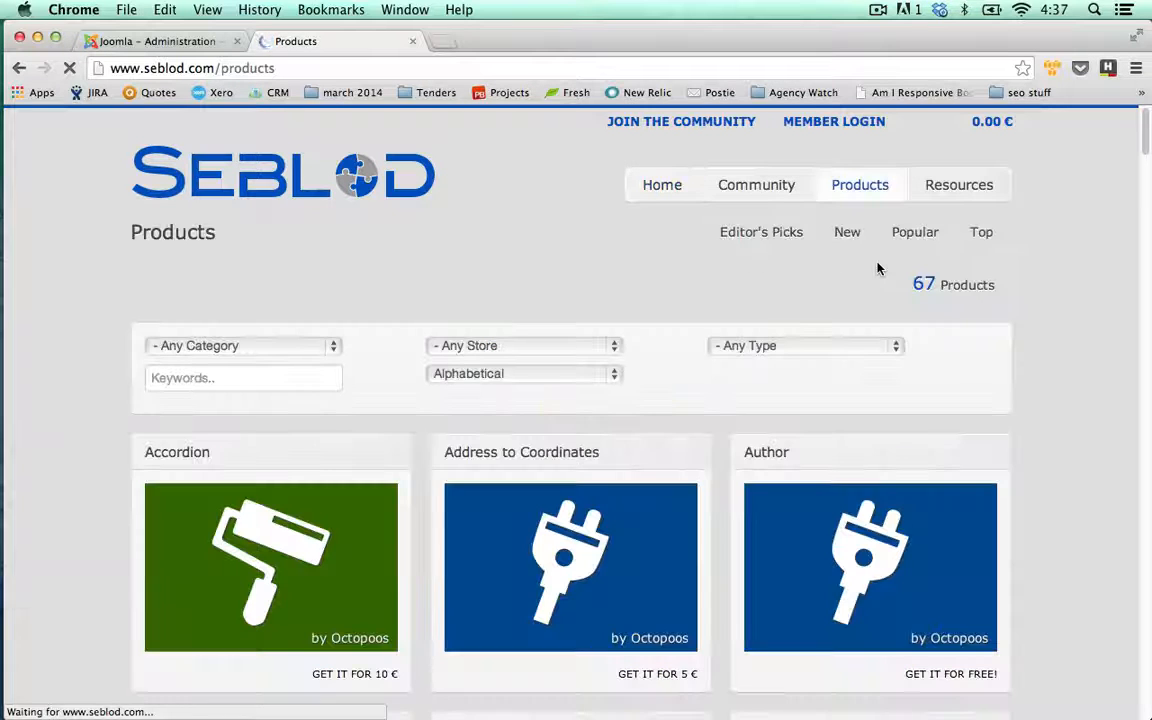
scroll(878, 268, down, 1)
scroll(878, 268, down, 10)
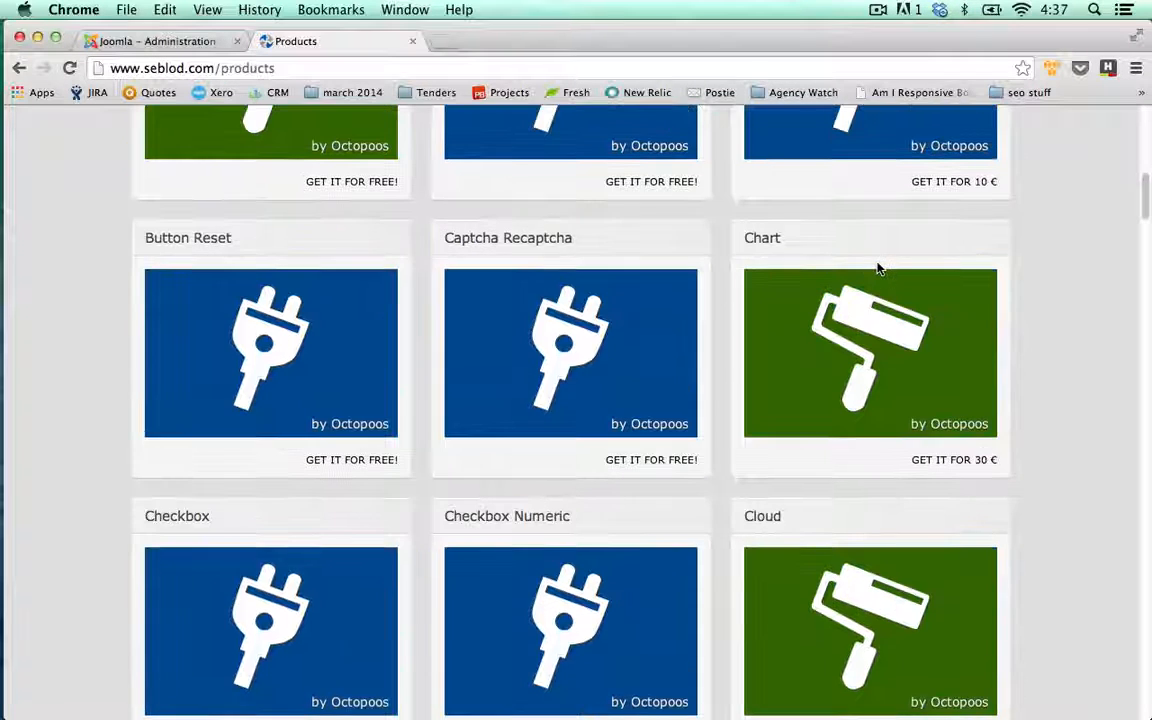
scroll(876, 267, up, 3)
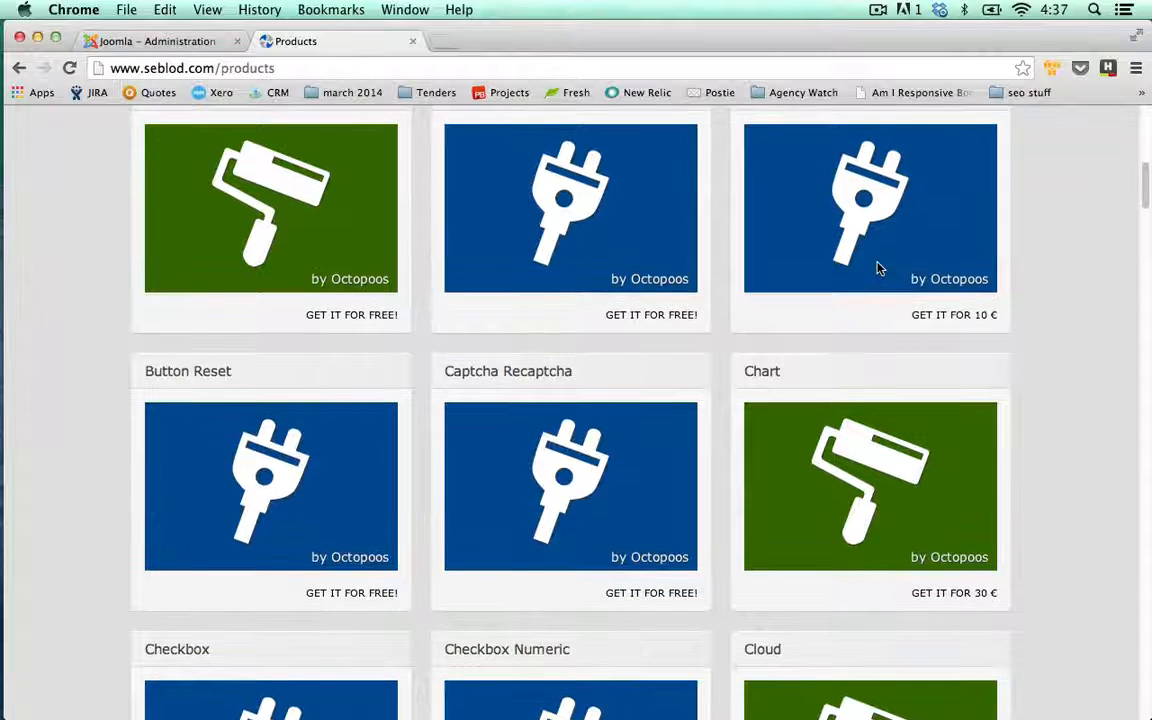
scroll(876, 268, up, 5)
scroll(941, 300, up, 5)
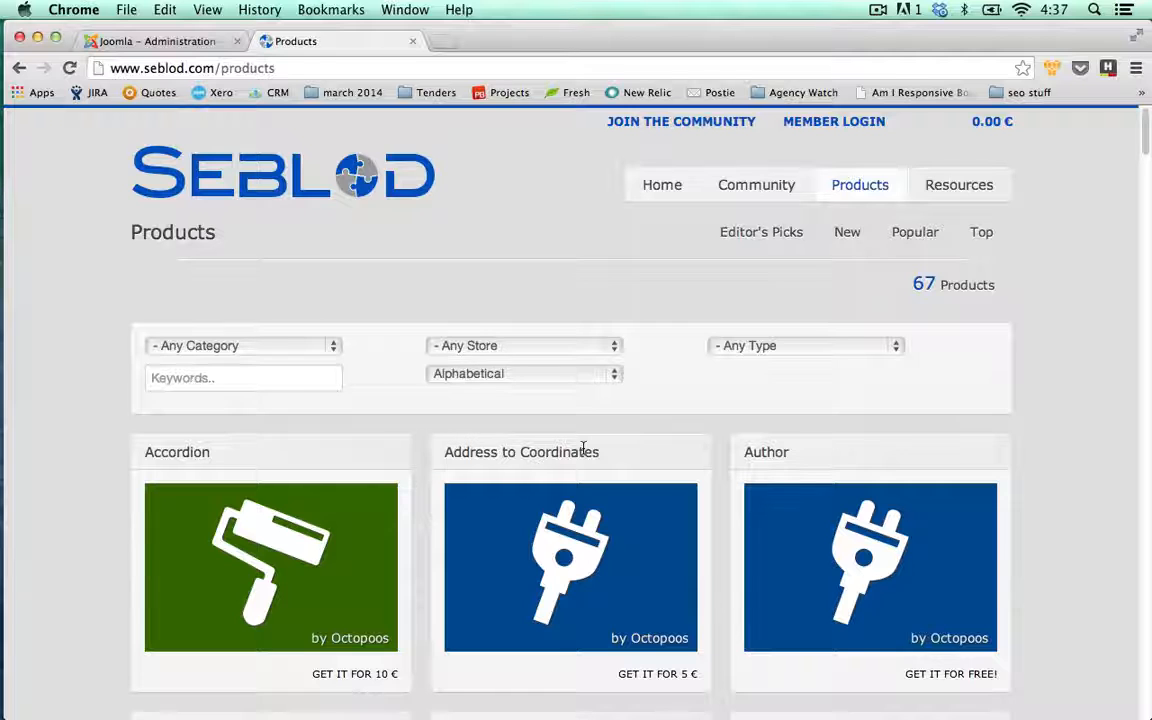
click(605, 381)
click(607, 373)
click(607, 345)
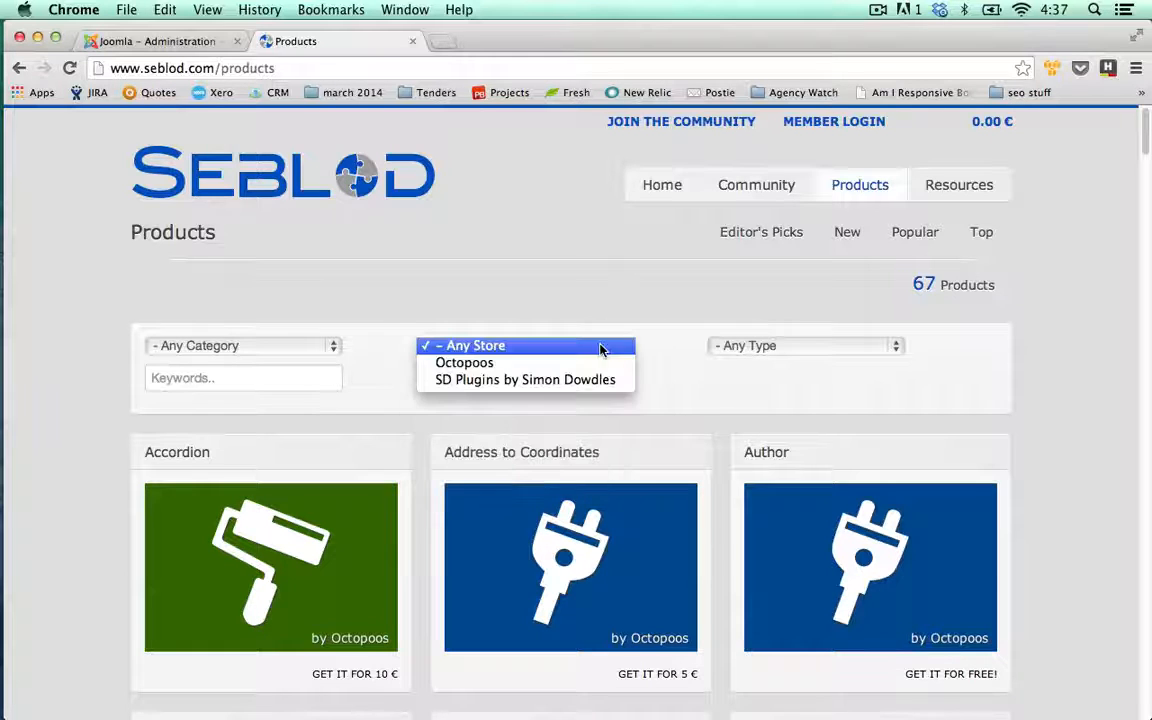
click(602, 345)
click(760, 348)
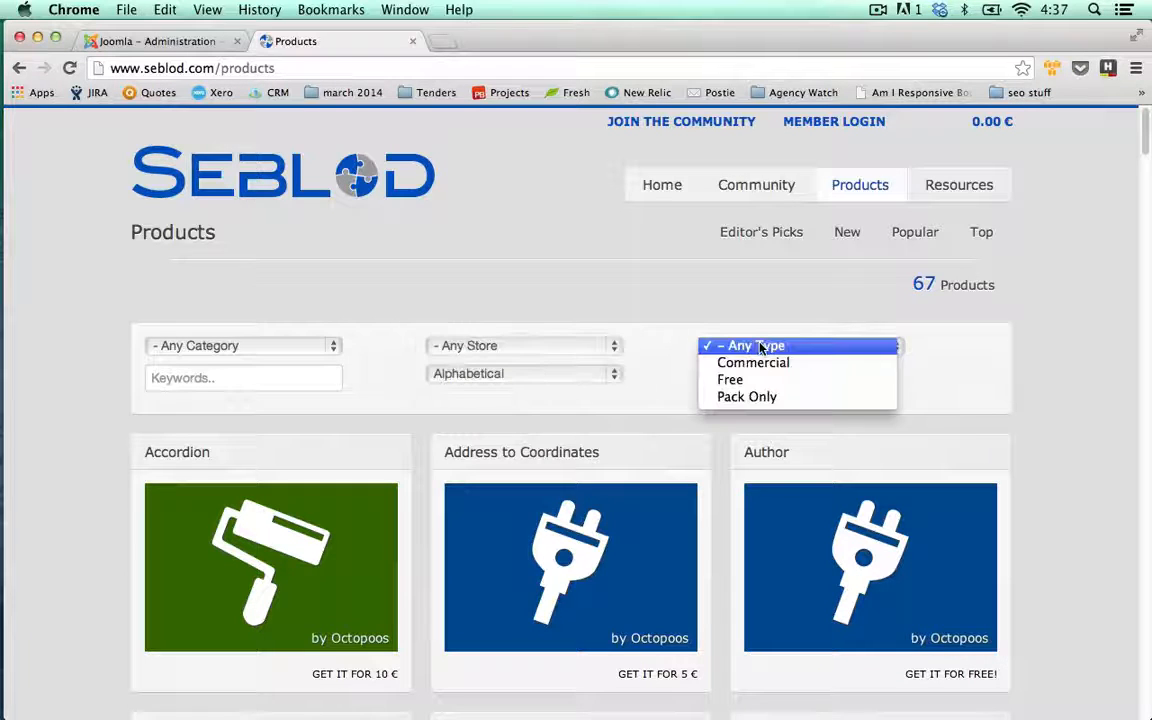
click(687, 329)
- Filter products to the Templates category and open the Minima template page
click(304, 350)
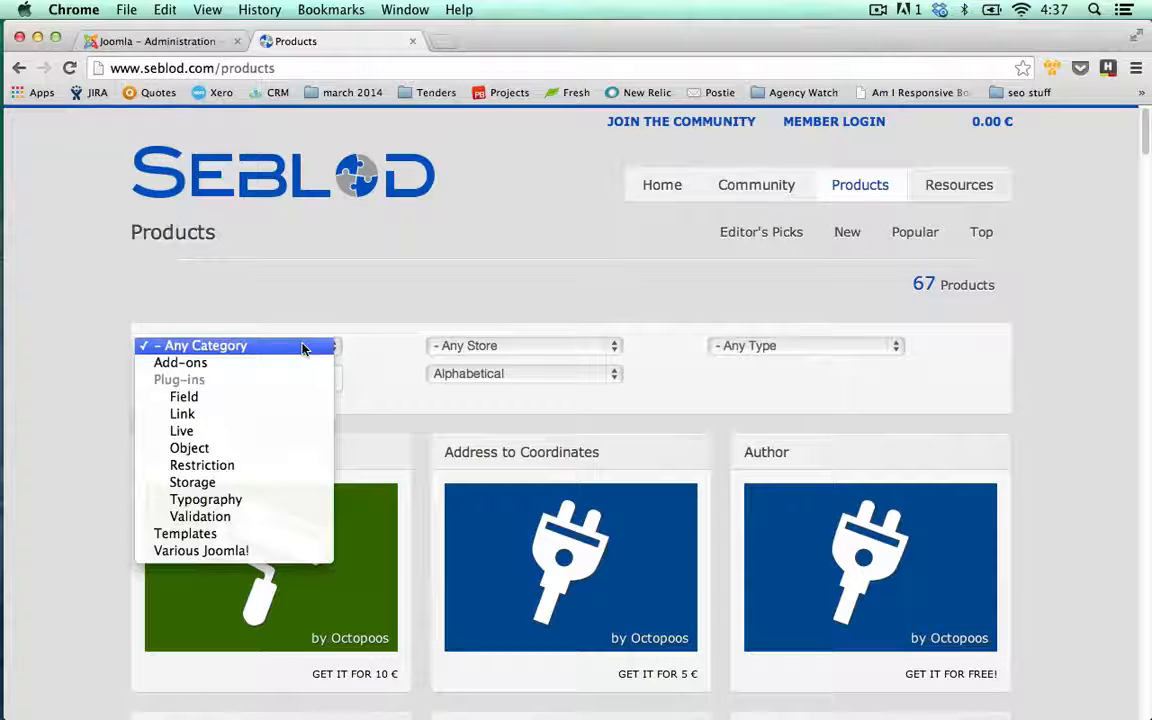
click(239, 536)
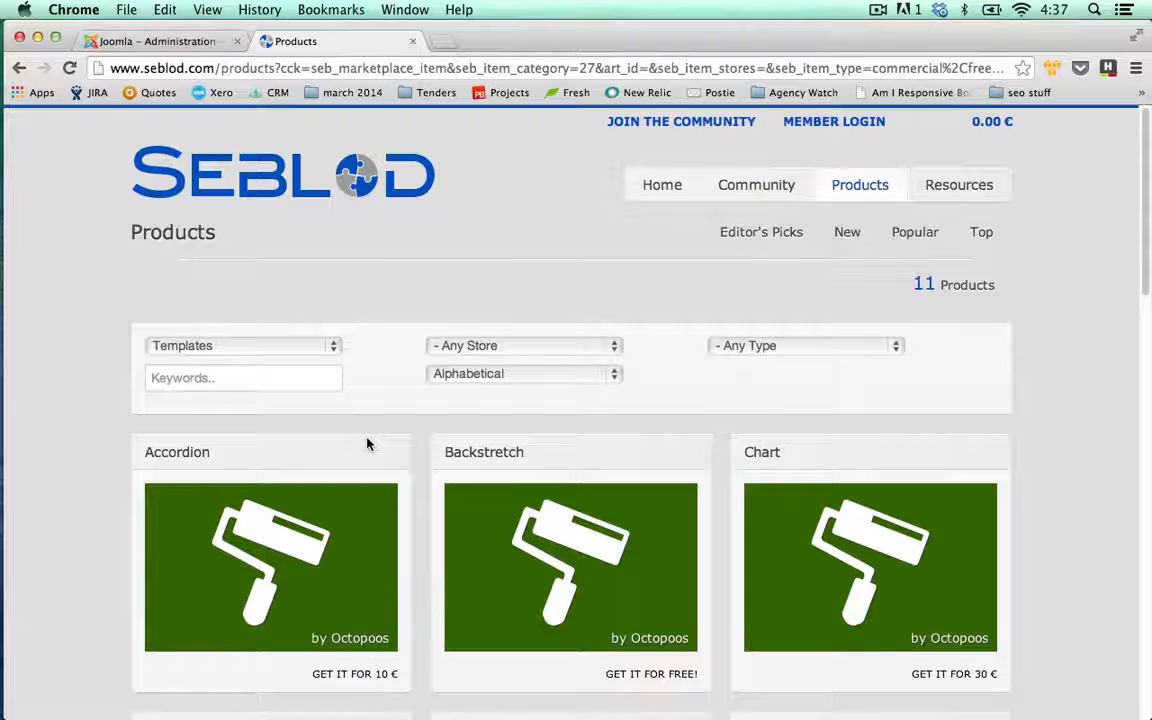
scroll(388, 432, down, 5)
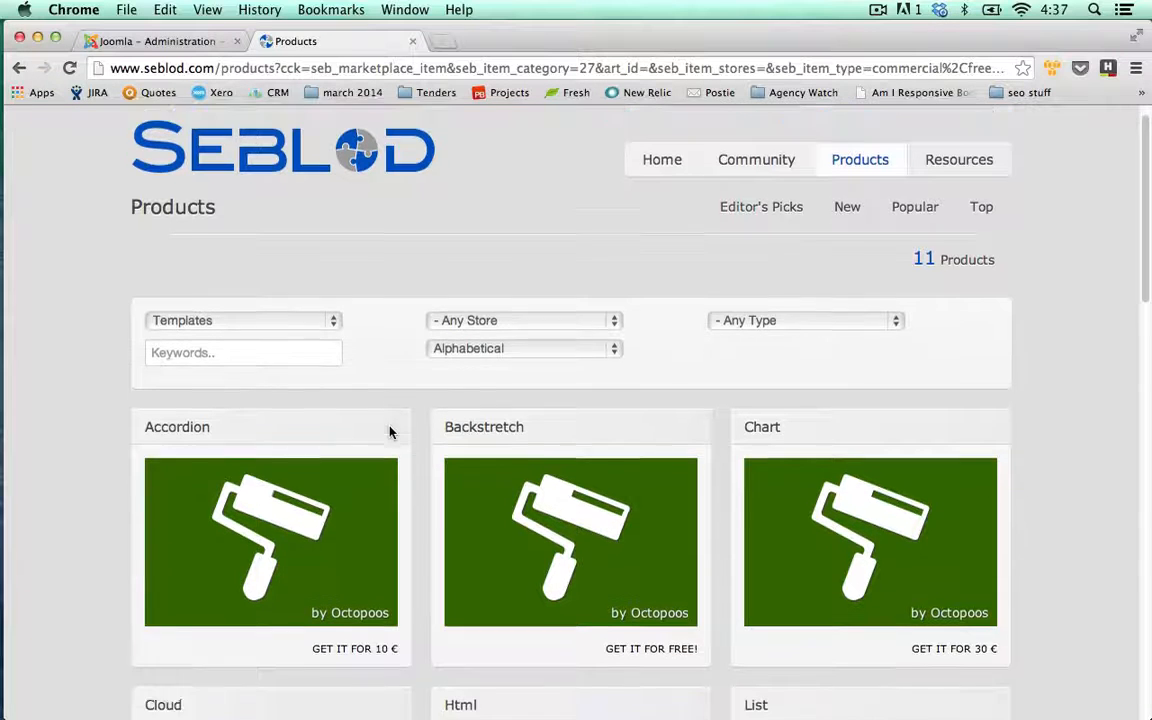
scroll(622, 556, up, 5)
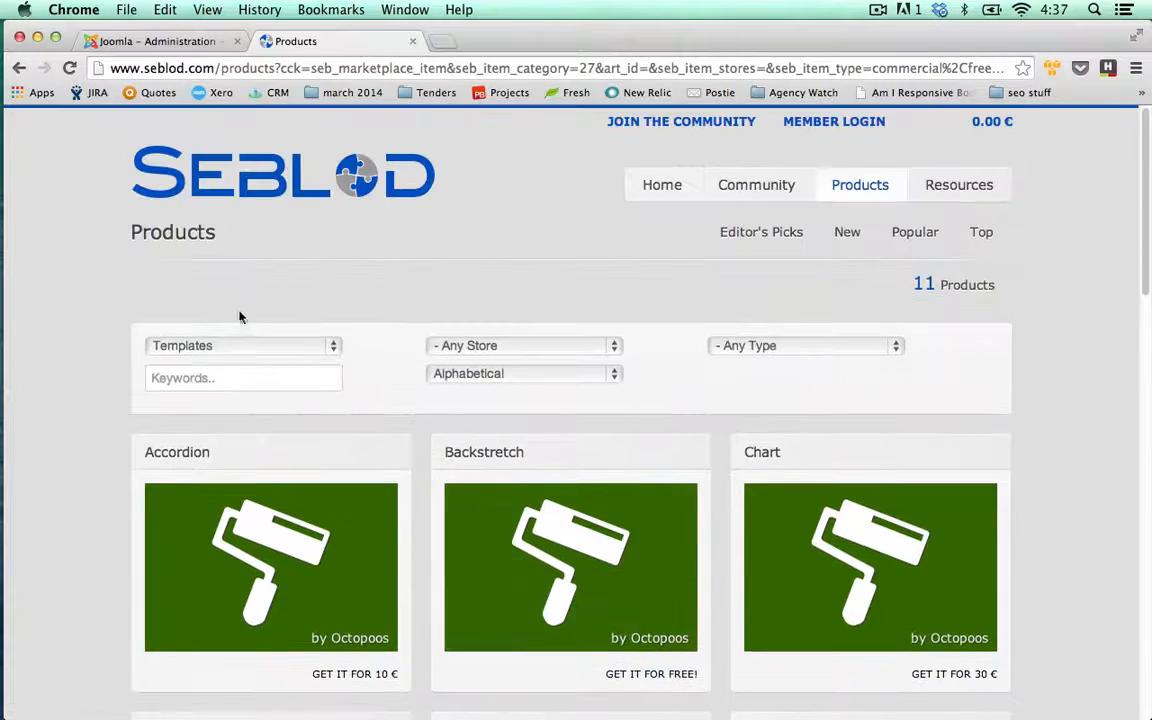
scroll(590, 490, down, 10)
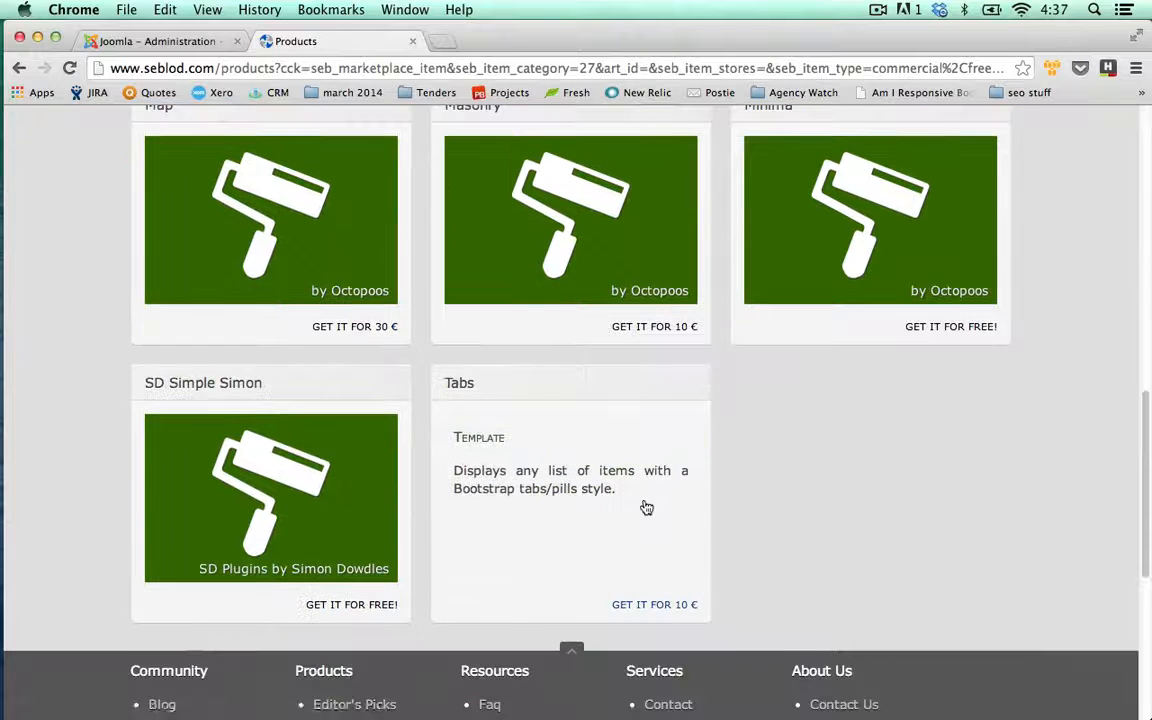
scroll(921, 524, up, 1)
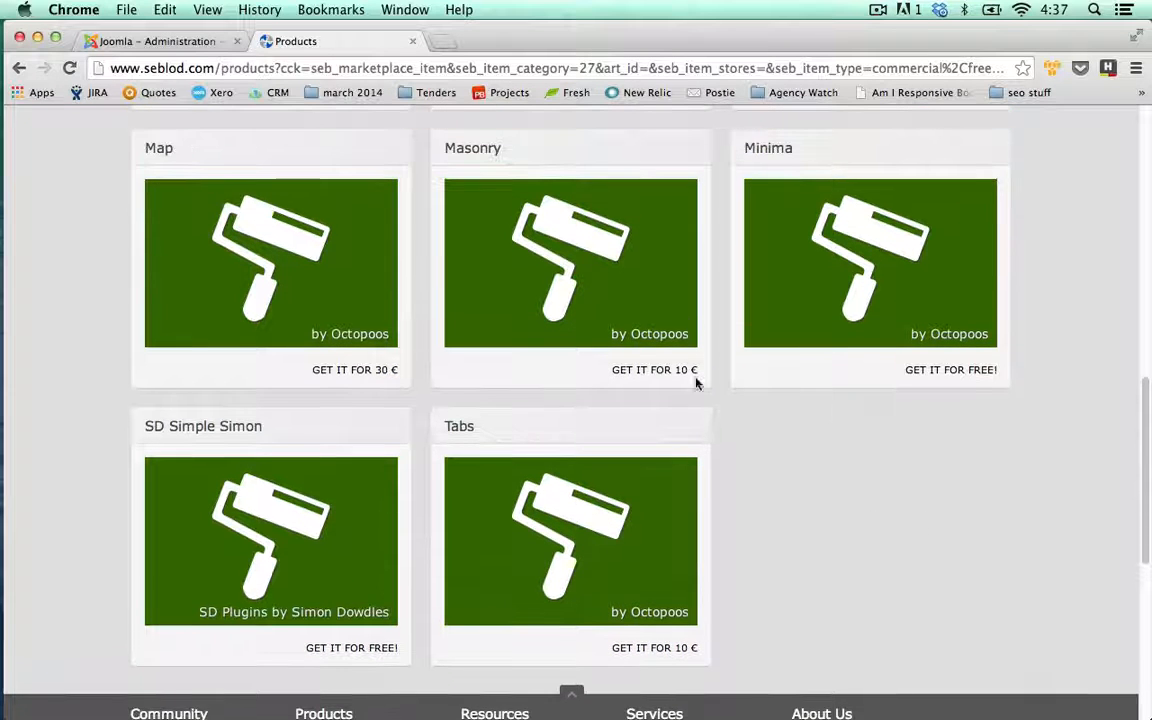
click(872, 255)
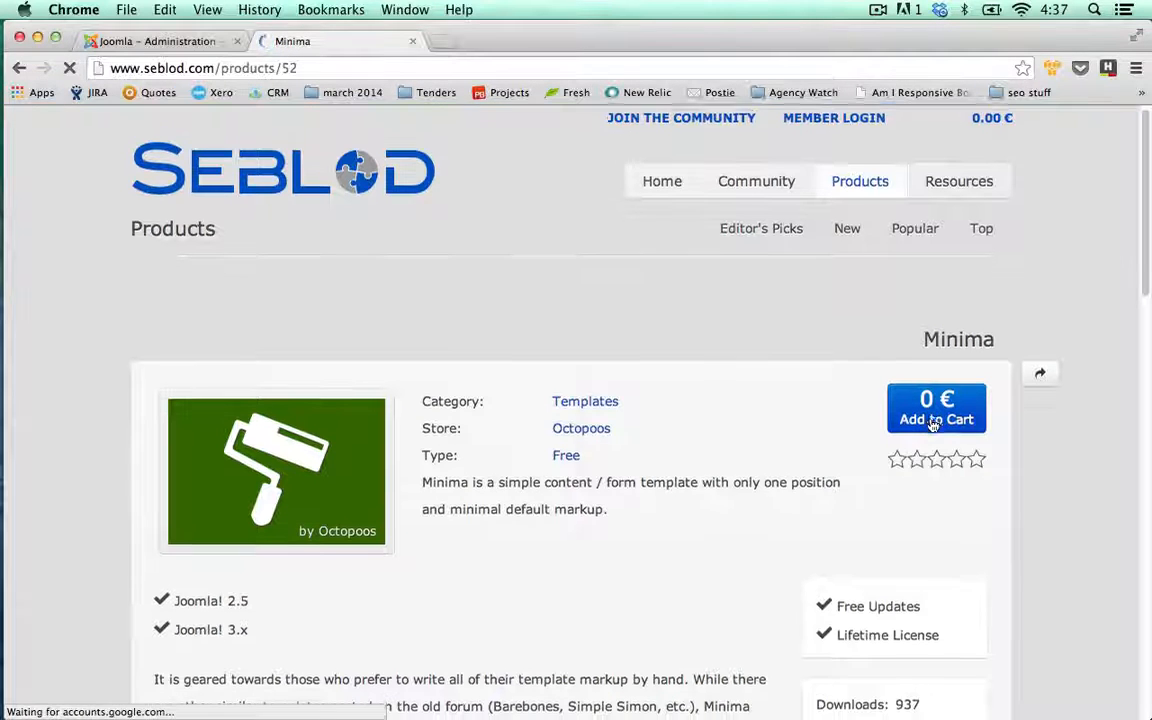
- Add Minima to the cart, sign in with the member account, and check out the free order
click(932, 420)
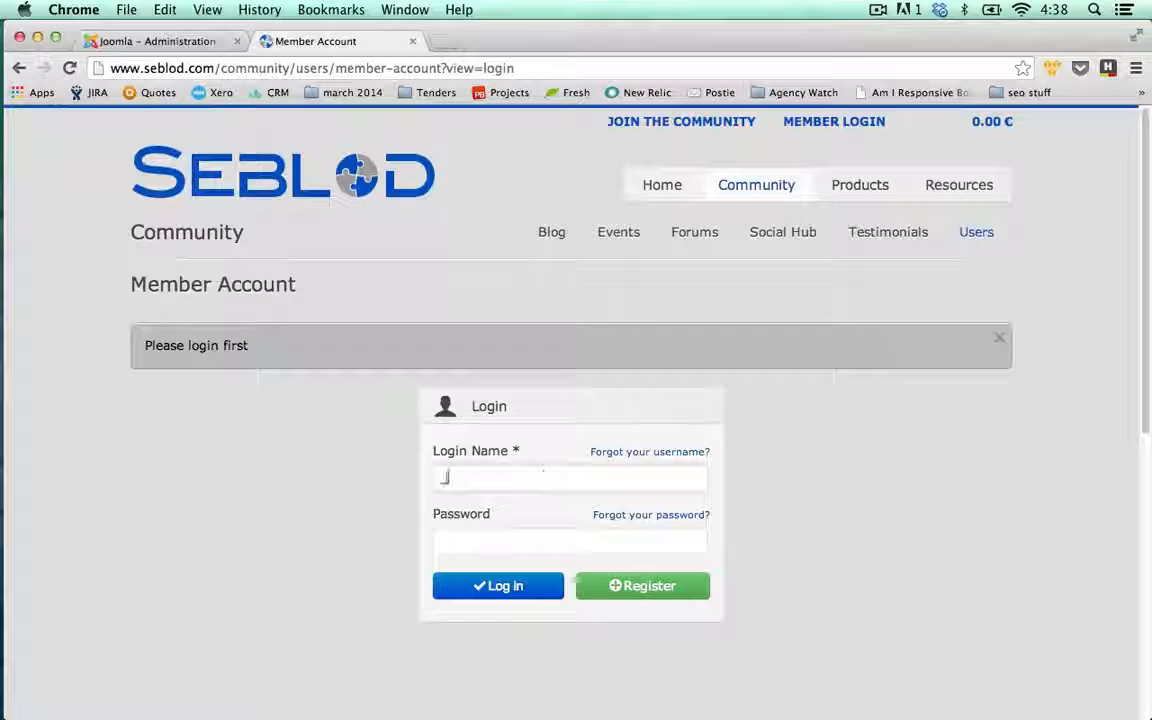
text(jimo)
key(Tab)
text(•)
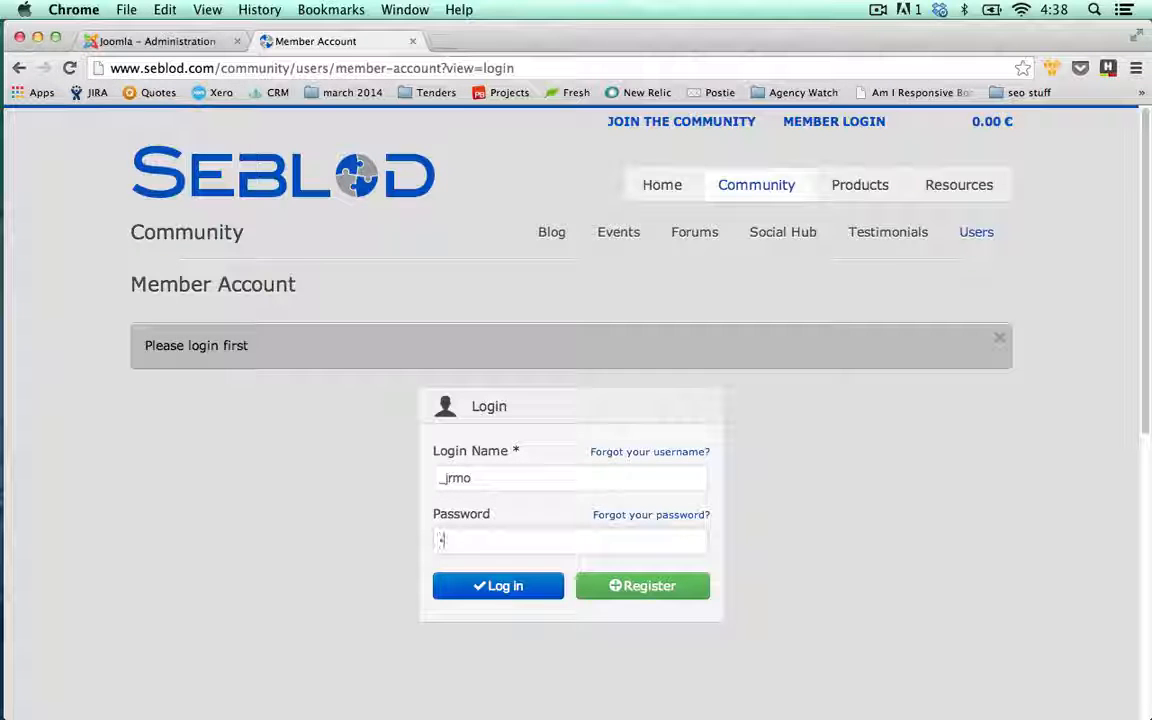
text(•••••••)
key(Return)
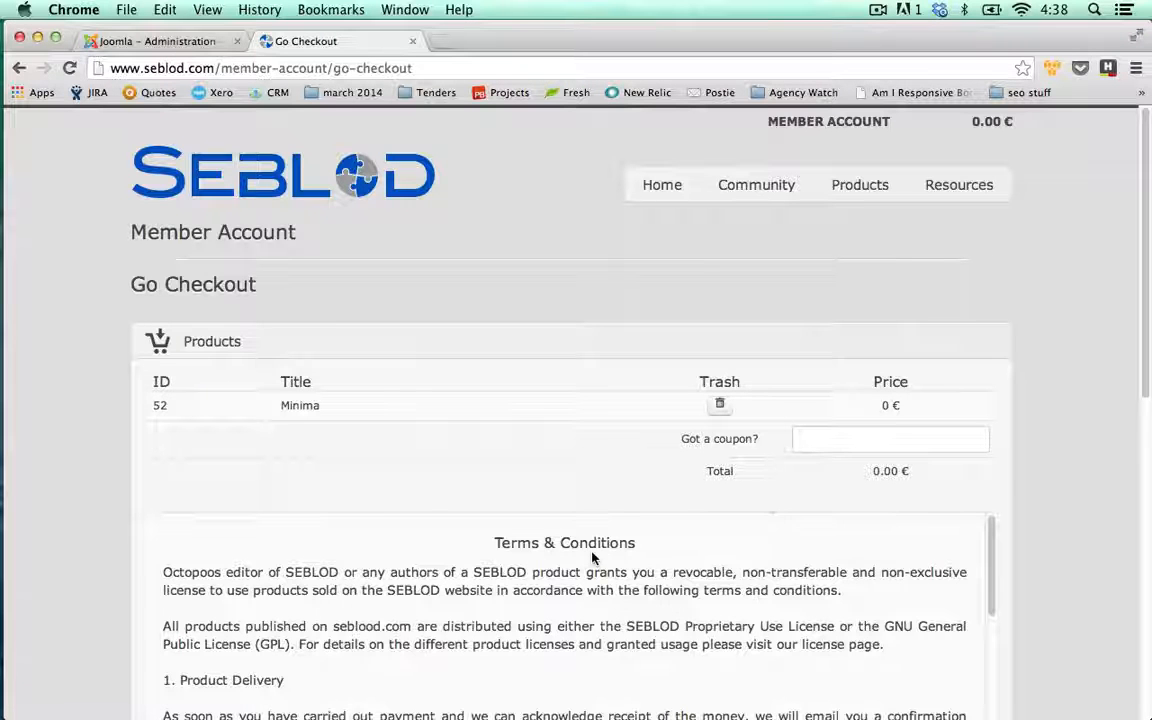
scroll(121, 442, down, 3)
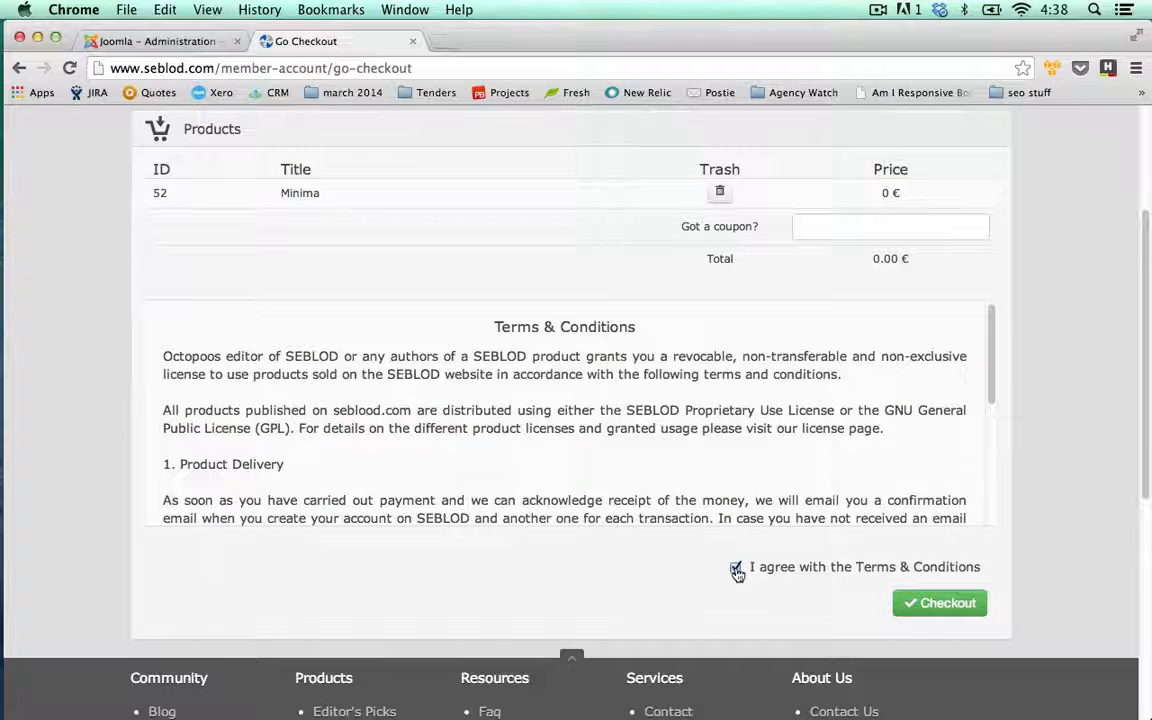
click(947, 613)
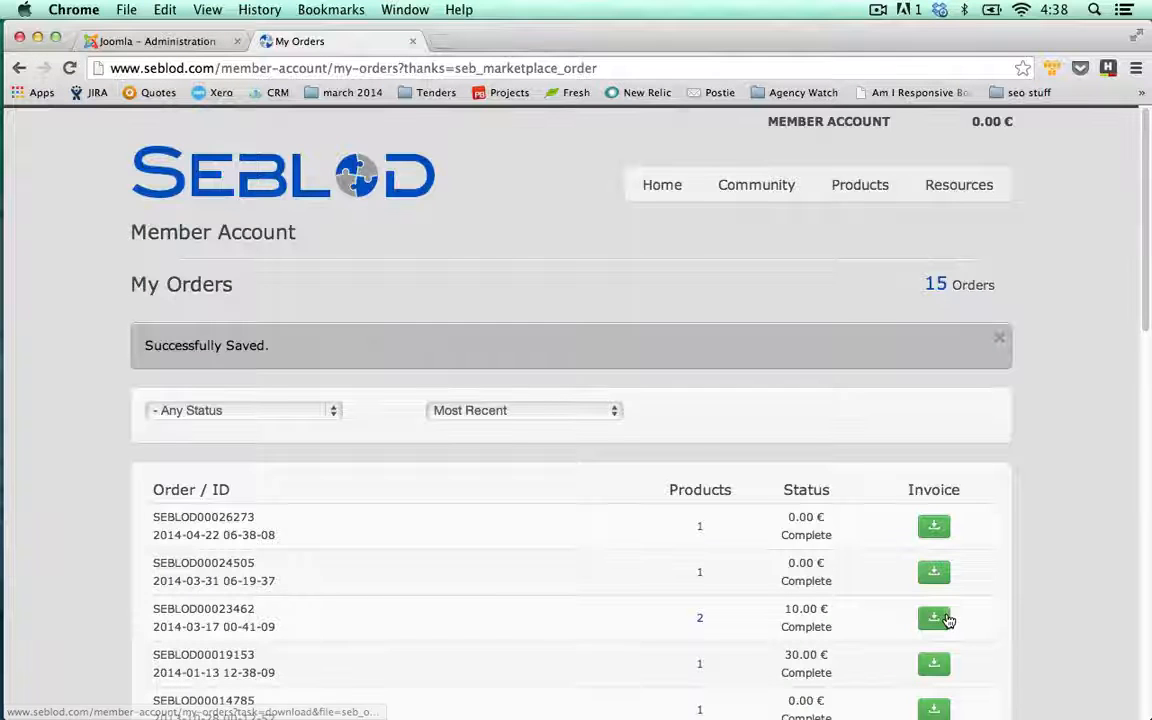
- Open the newest order and save tpl_seb_minima_1.1.1.zip to the Desktop
click(700, 528)
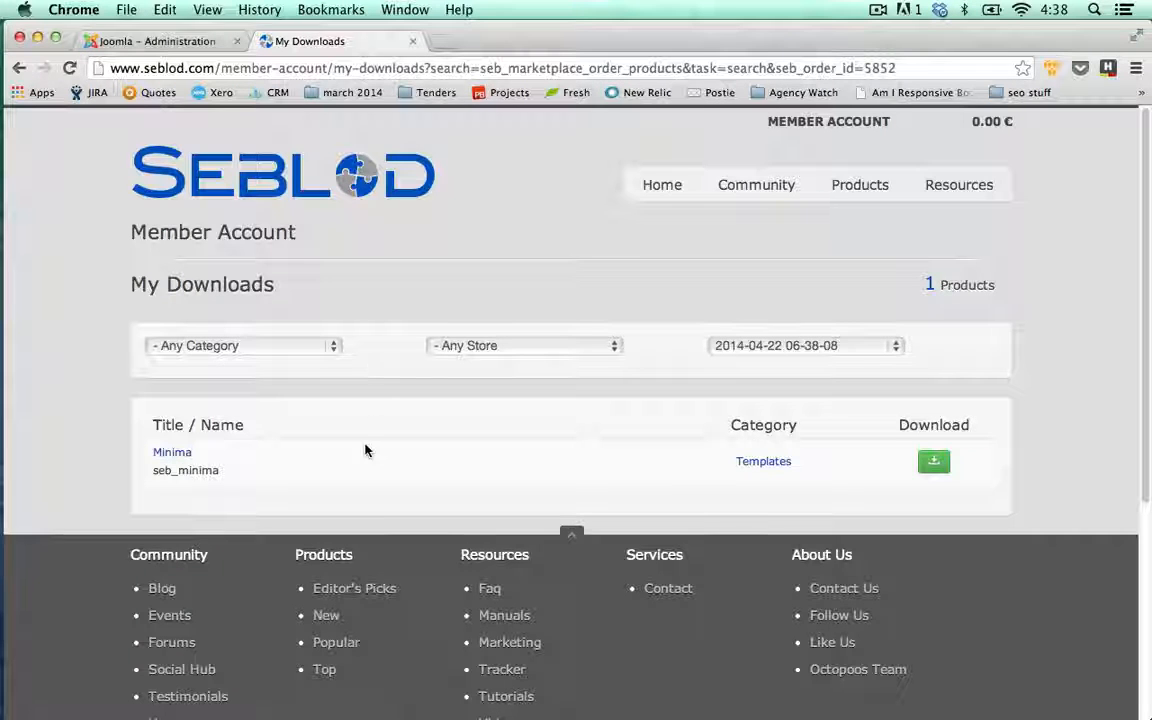
click(935, 468)
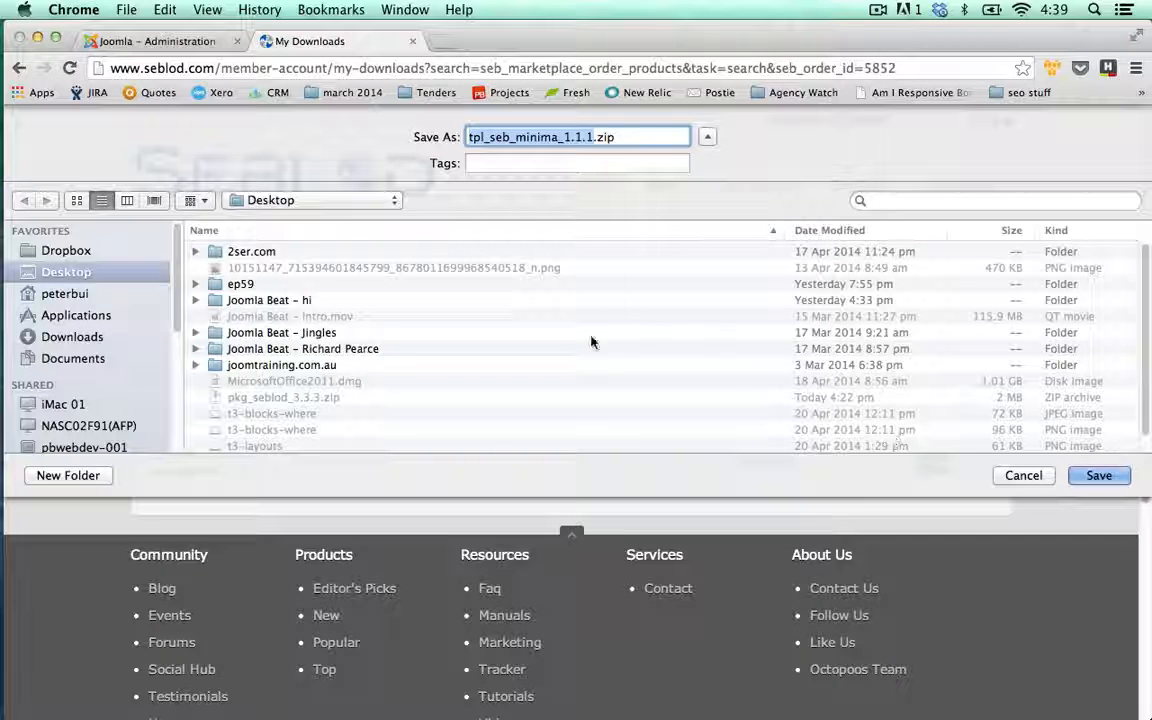
click(1100, 476)
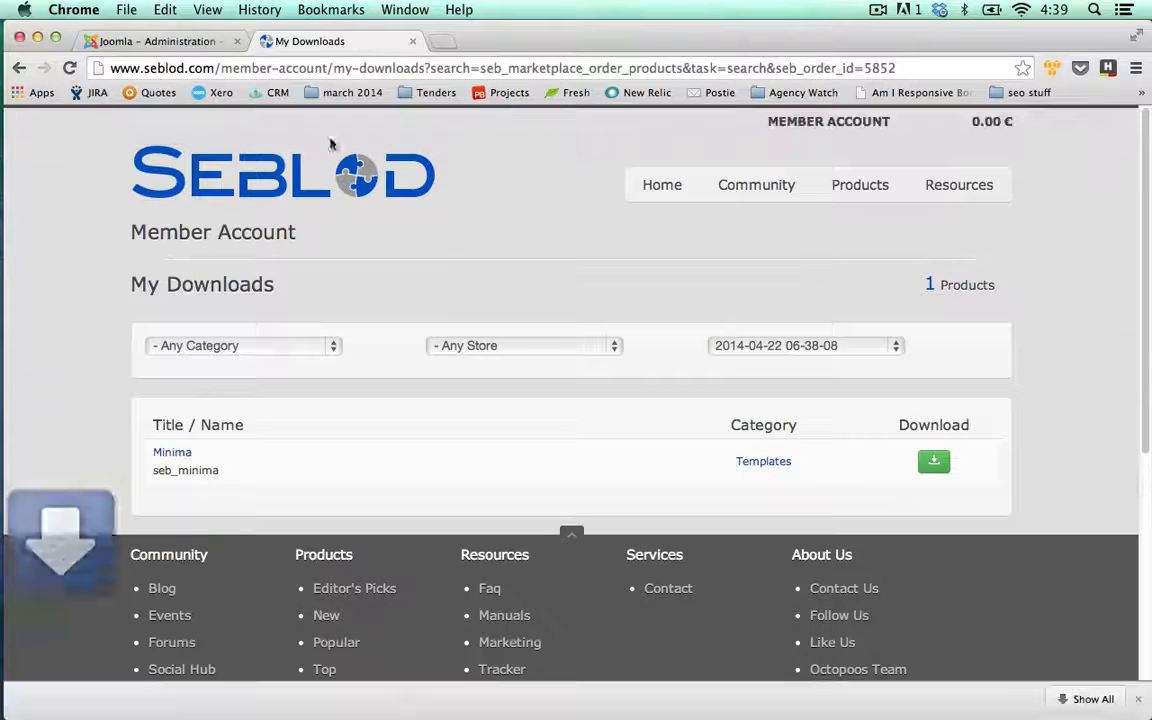
- Back in Joomla, close the Consultant type editor and go to the Extension Manager
click(167, 44)
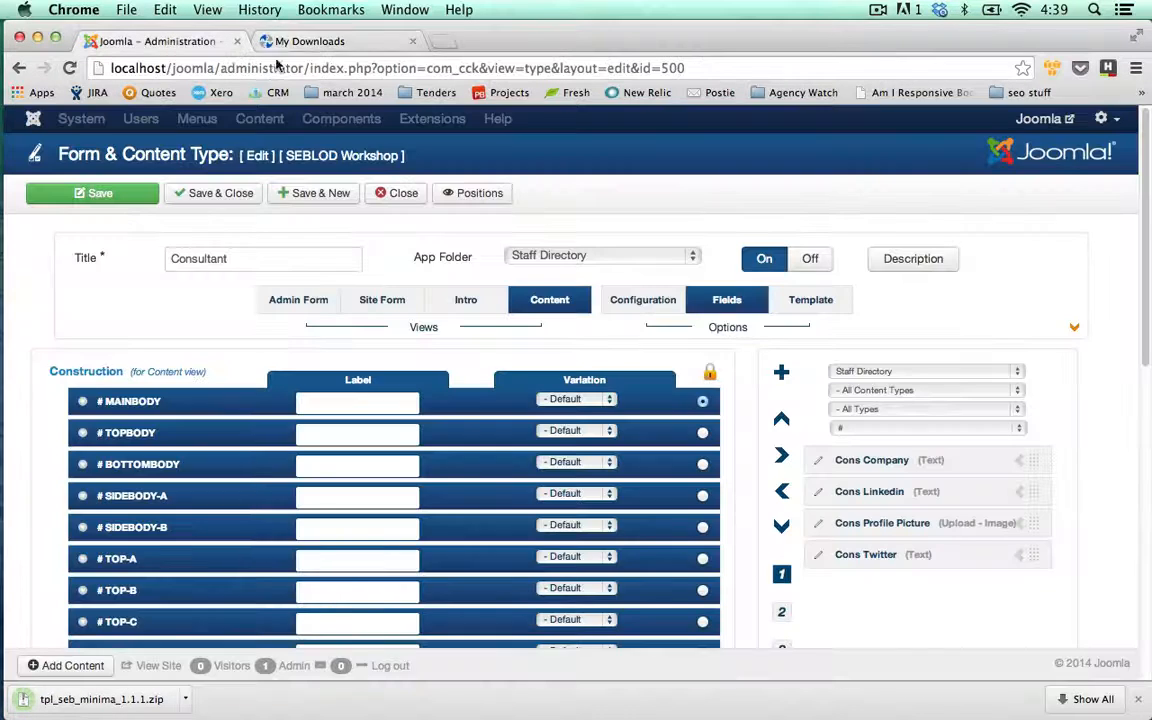
click(390, 196)
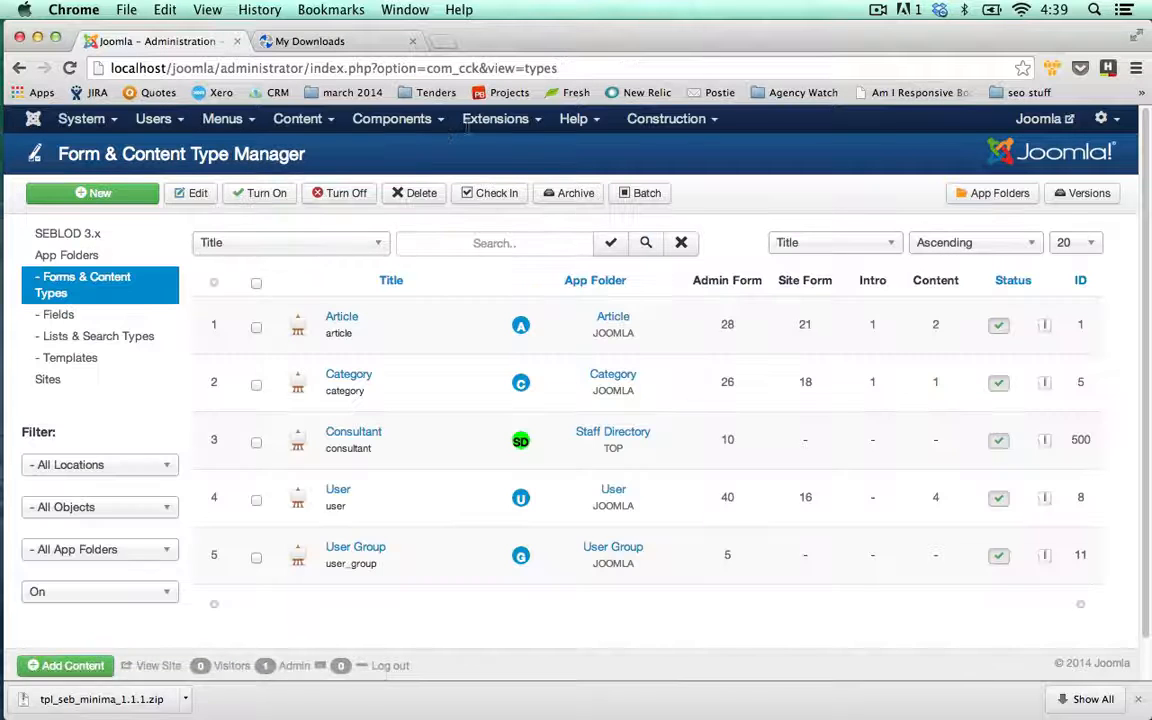
mouse_move(495, 118)
click(500, 157)
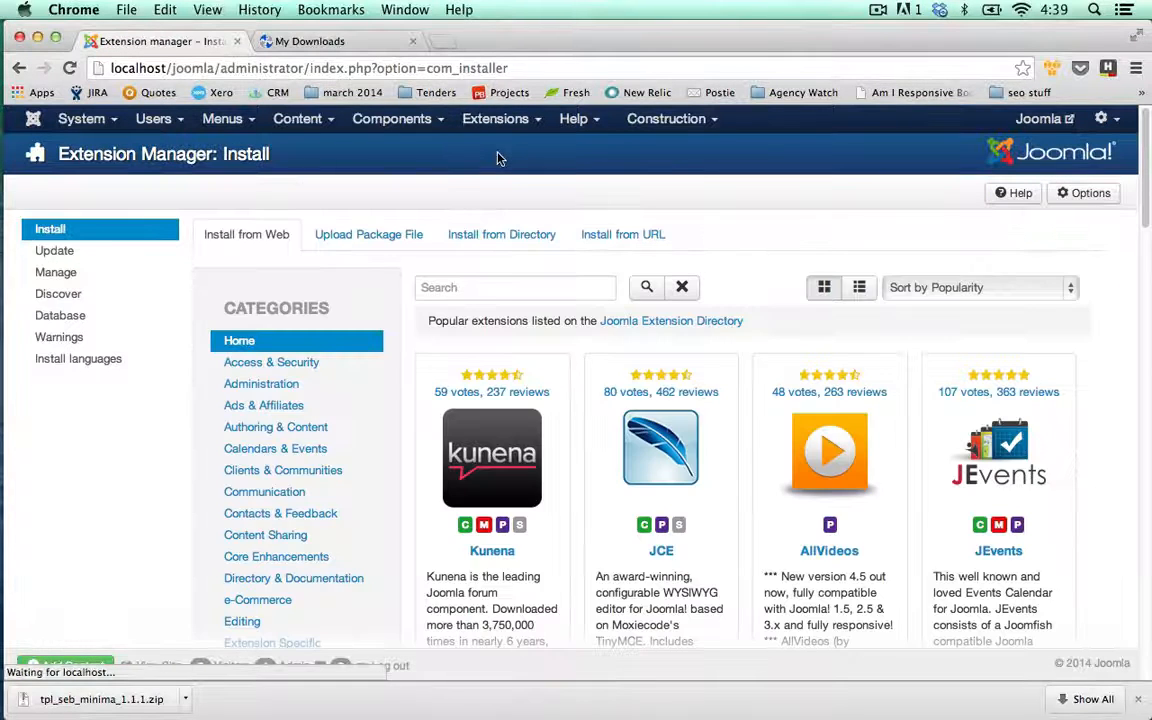
click(108, 251)
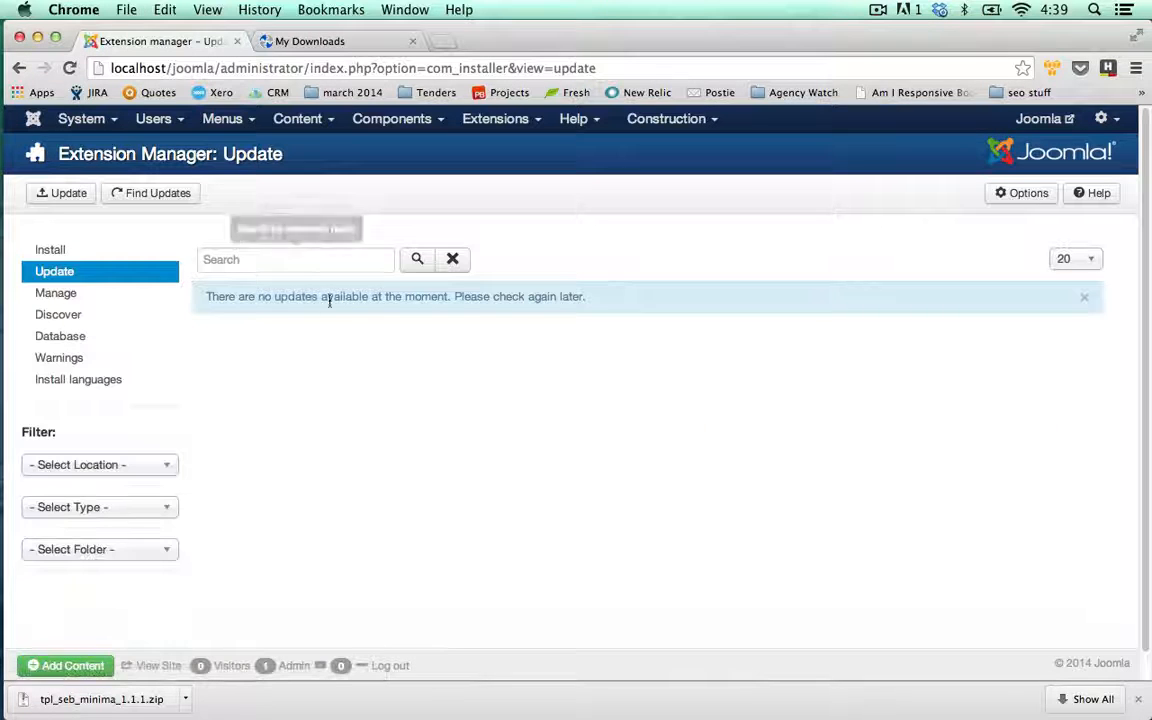
click(50, 249)
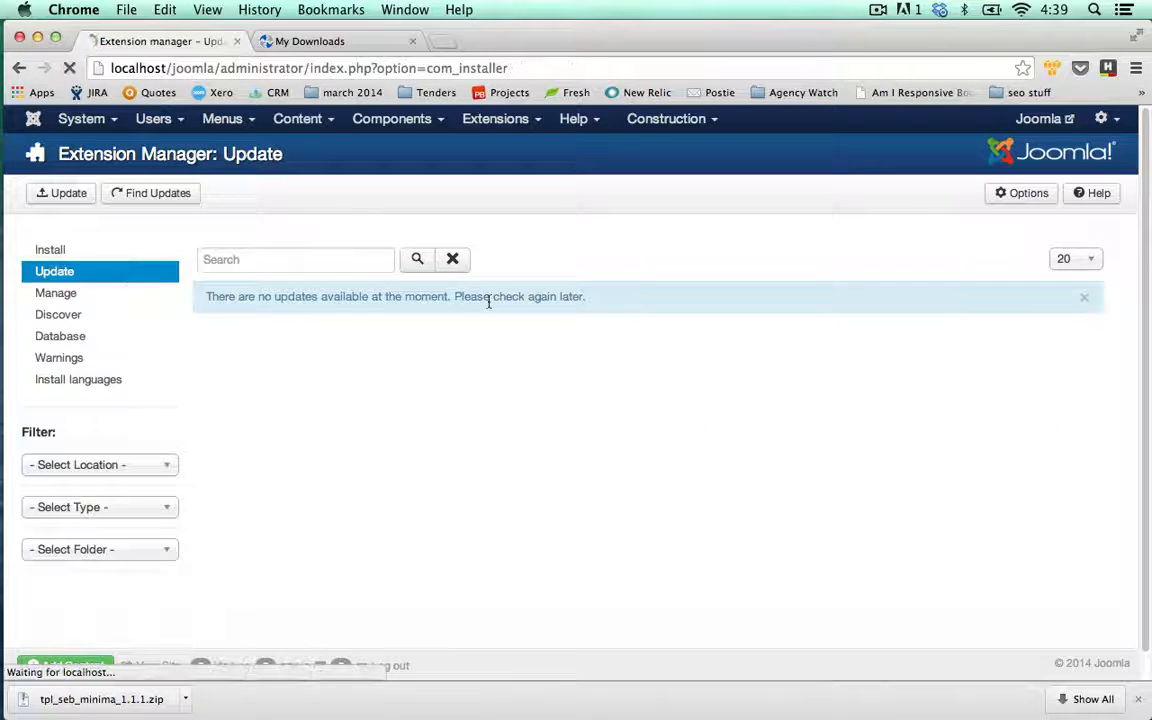
- Upload and install tpl_seb_minima_1.1.1.zip, then go to the SEBLOD 3.x control panel
click(393, 237)
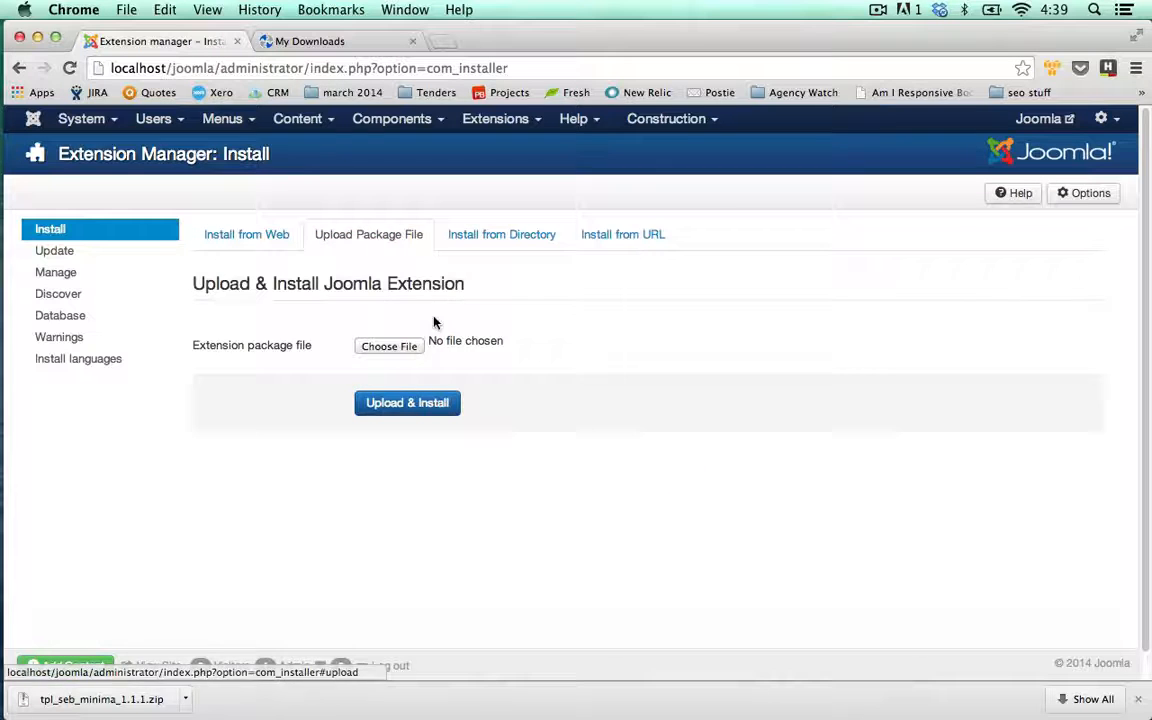
click(389, 346)
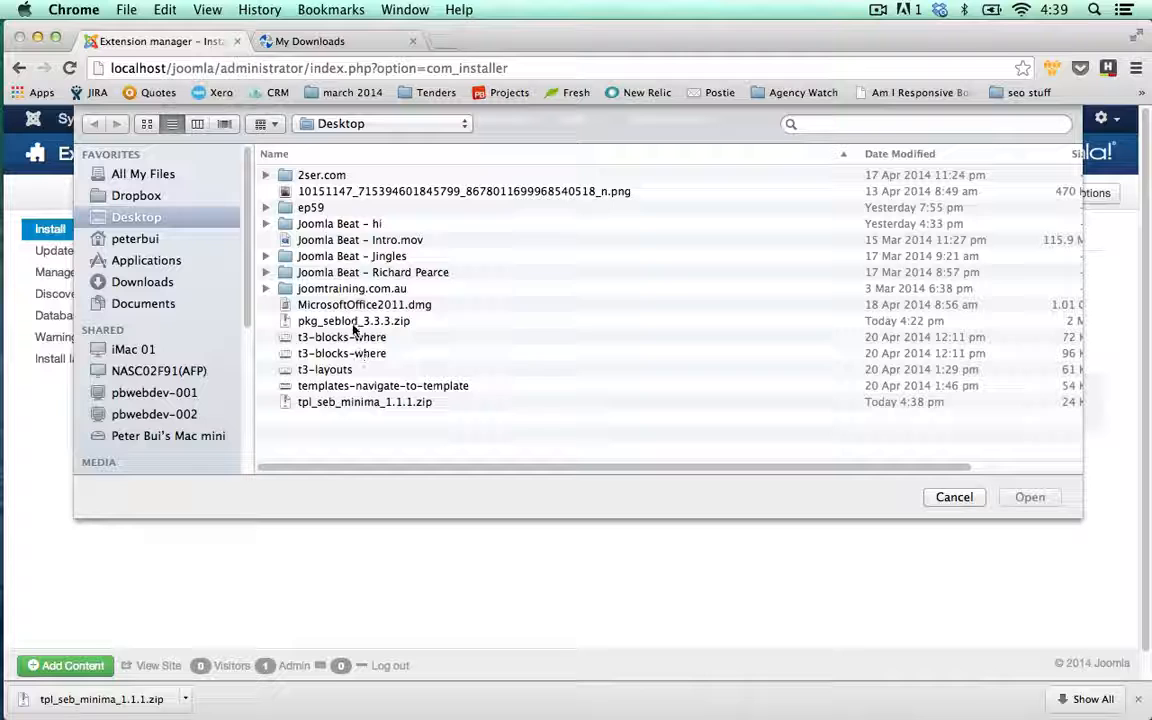
double_click(345, 401)
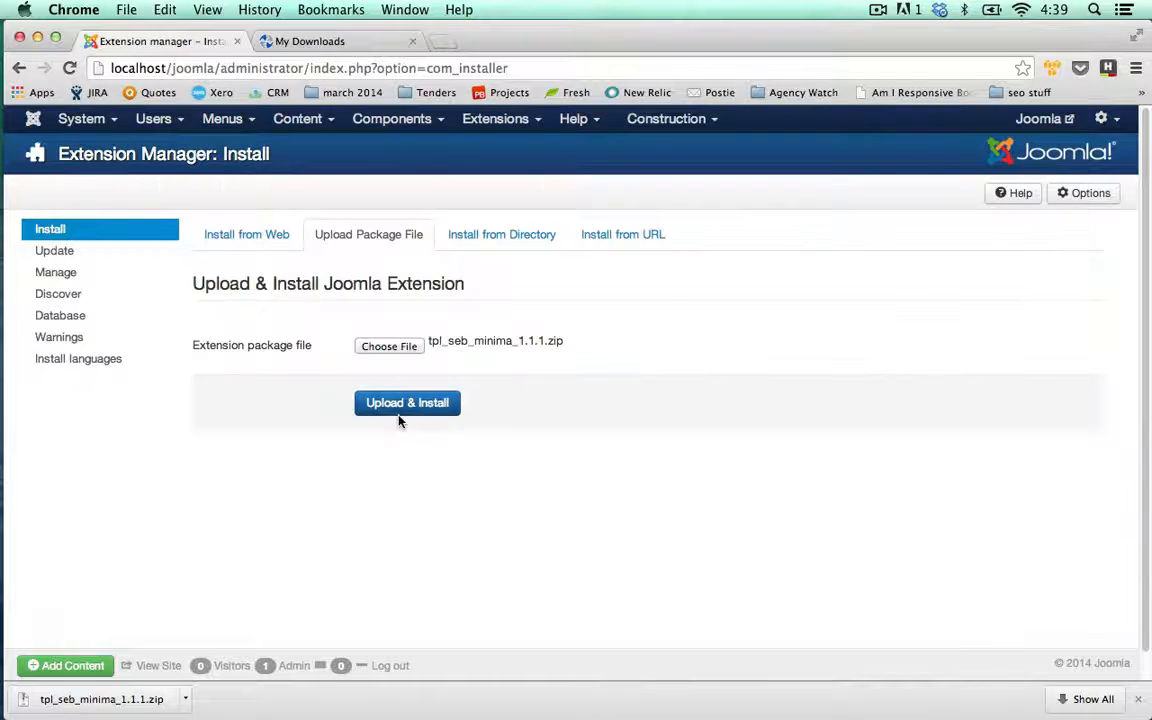
click(403, 415)
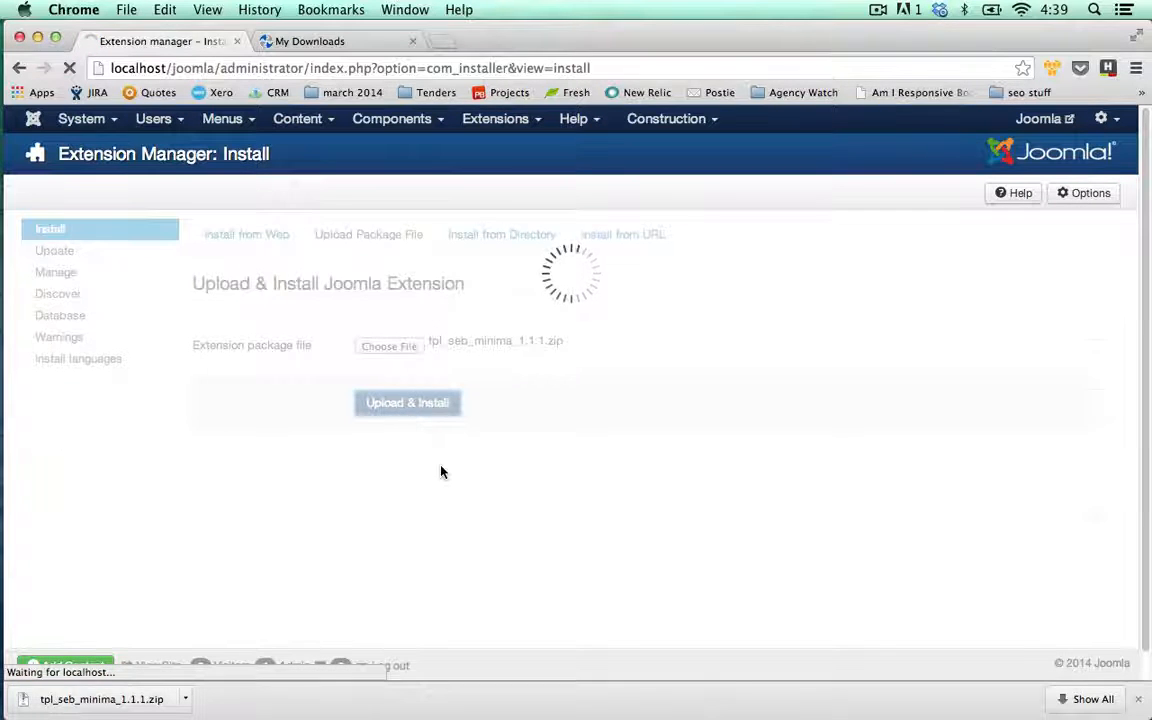
click(388, 119)
click(418, 323)
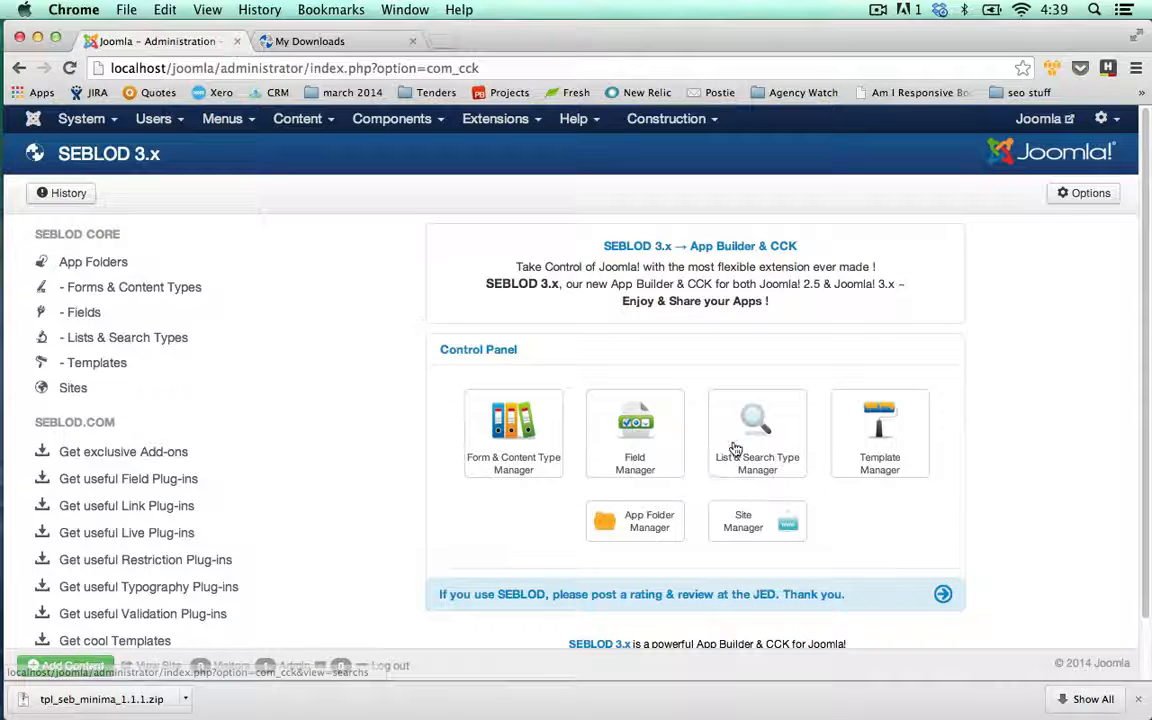
- Create a new SEBLOD template titled 'Minimal' with template name seb_minima
click(859, 437)
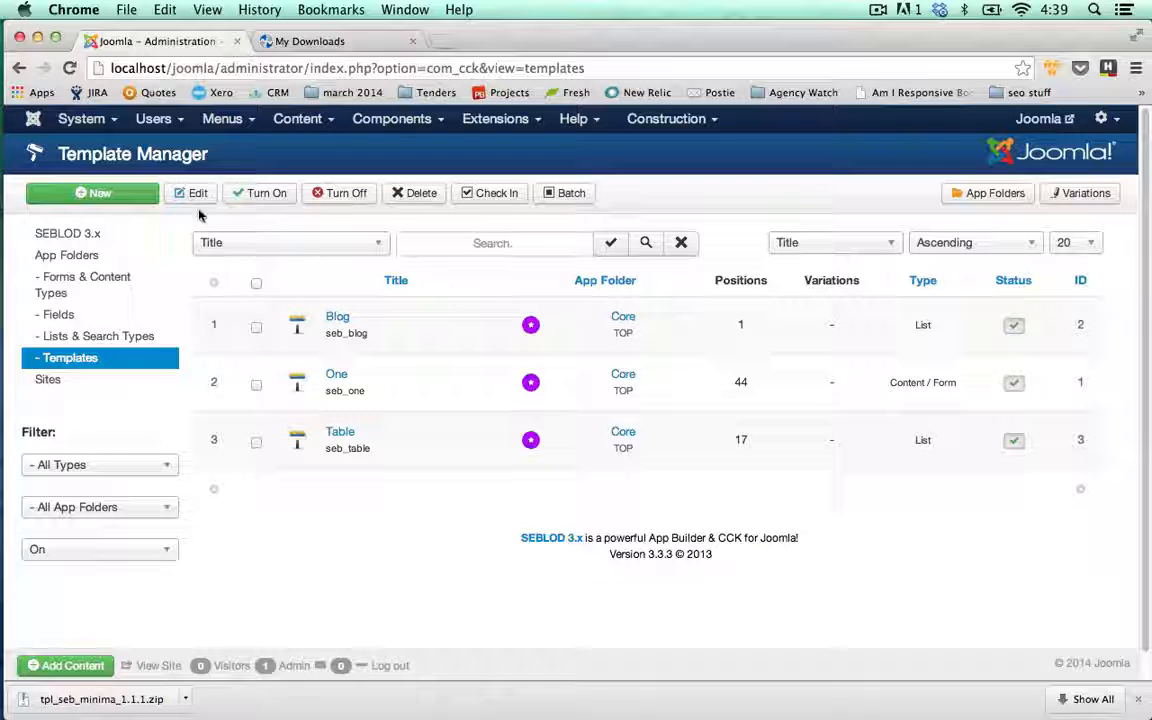
click(136, 193)
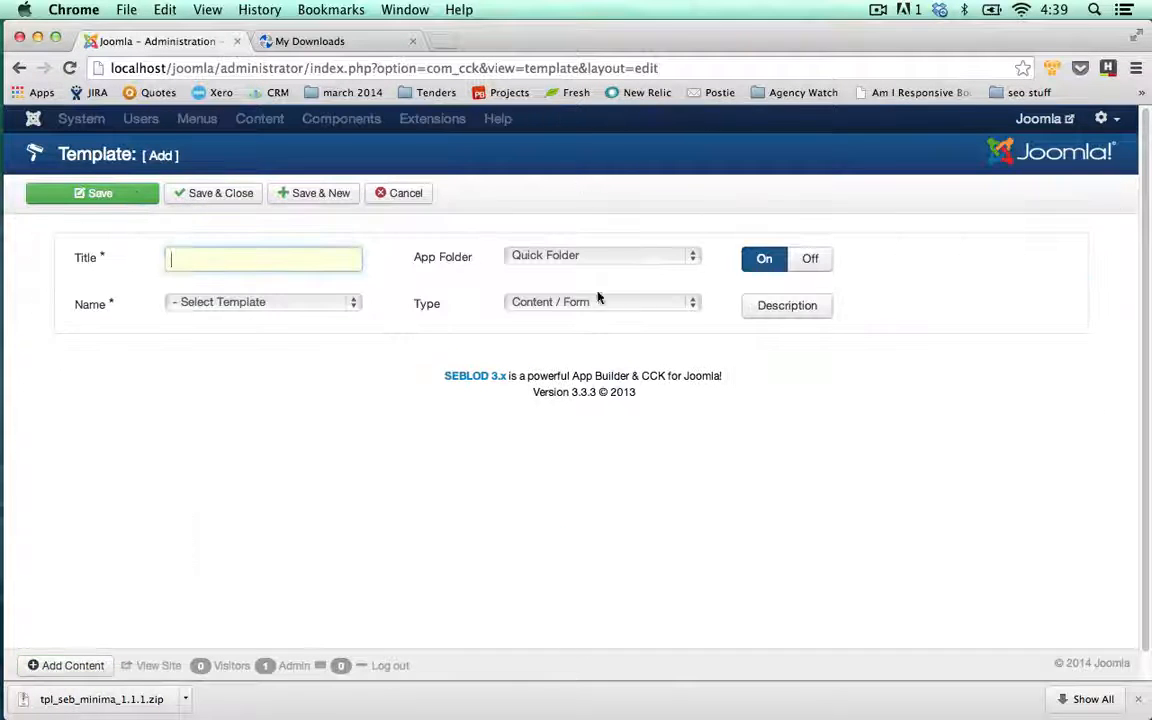
text(Minimal)
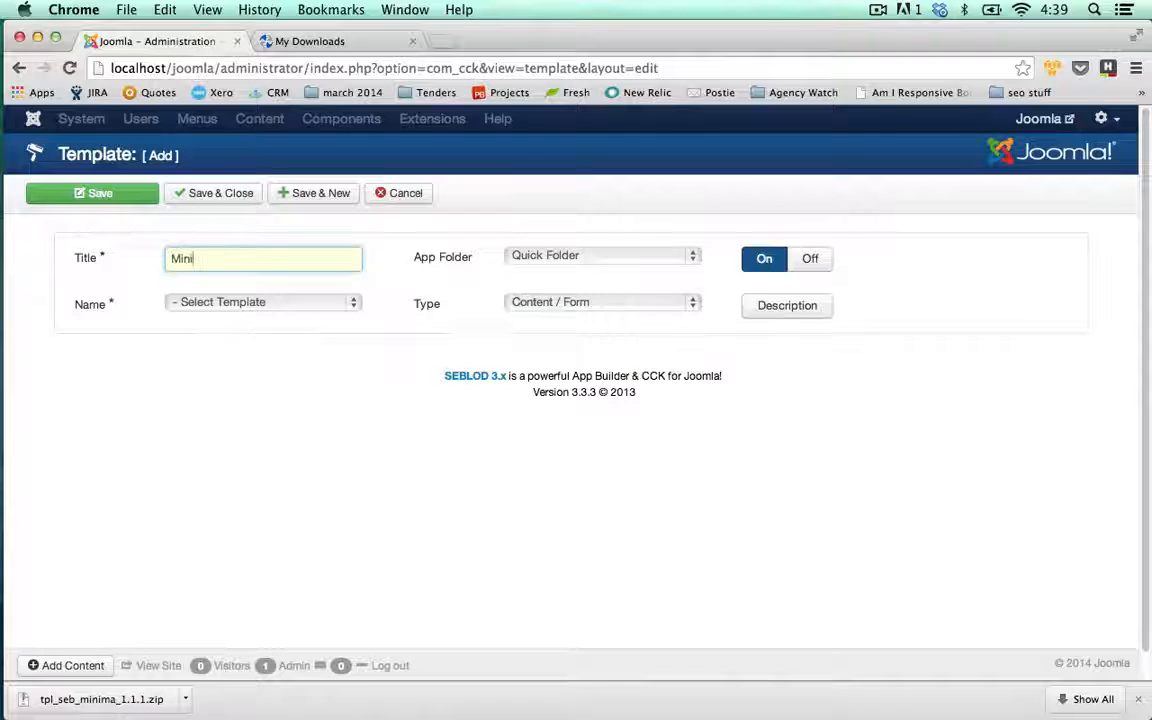
click(350, 306)
click(221, 382)
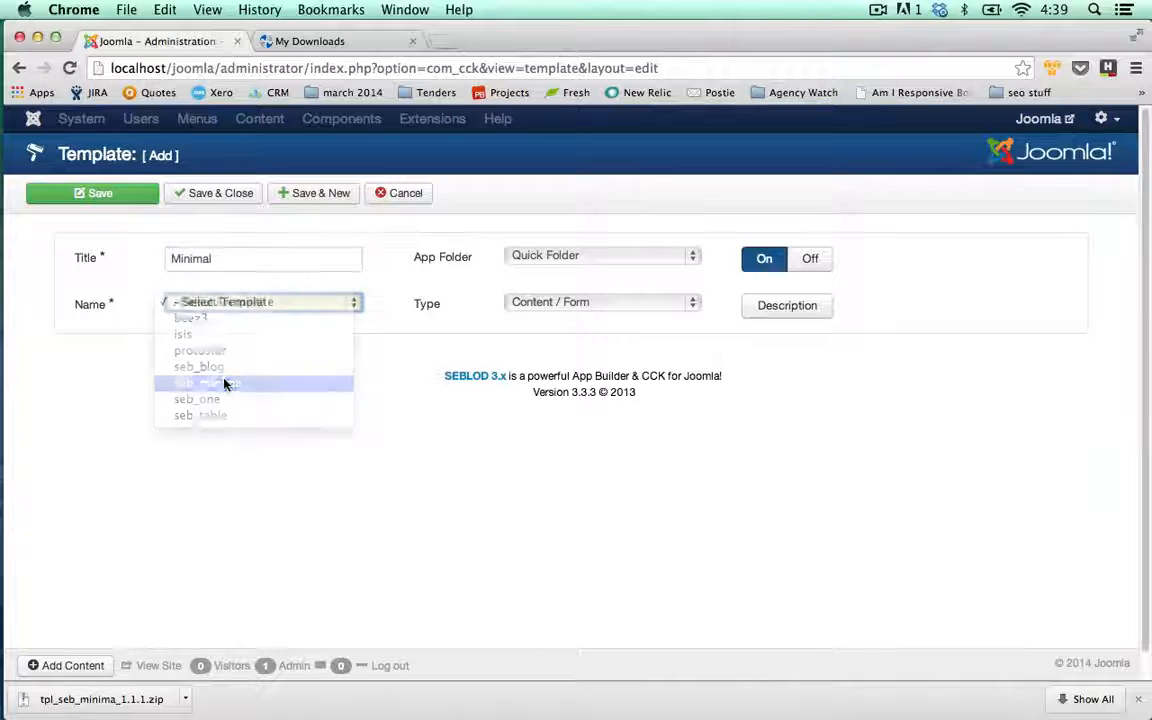
click(146, 369)
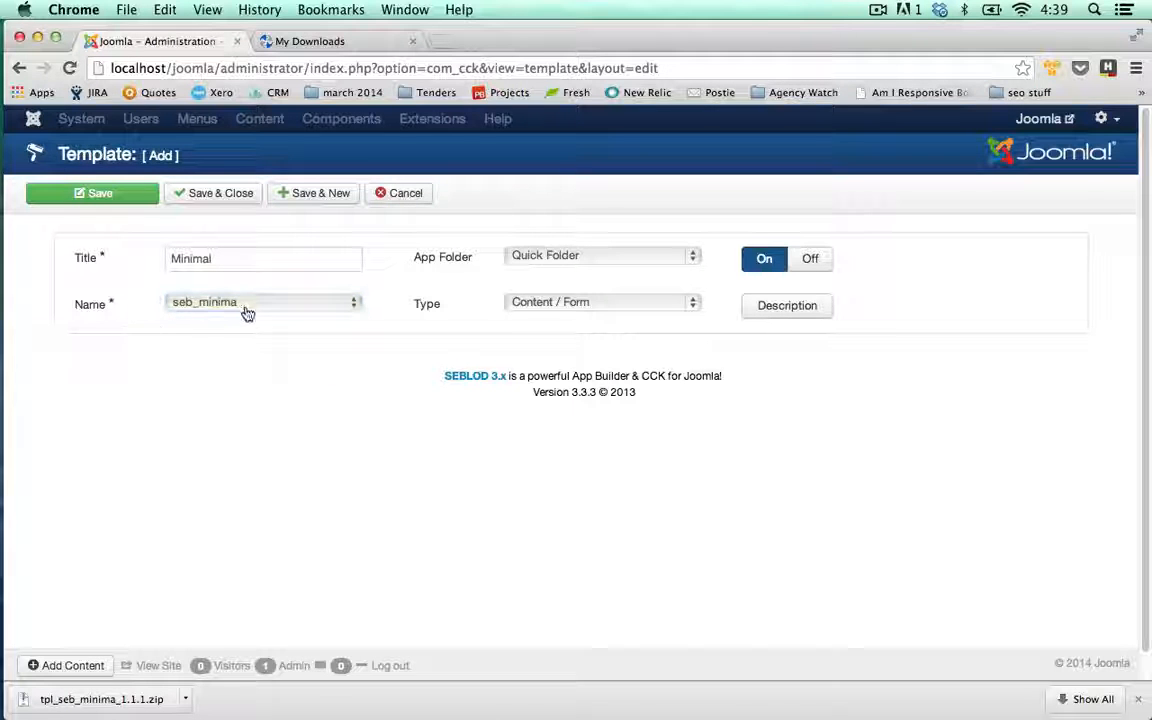
click(343, 304)
click(348, 304)
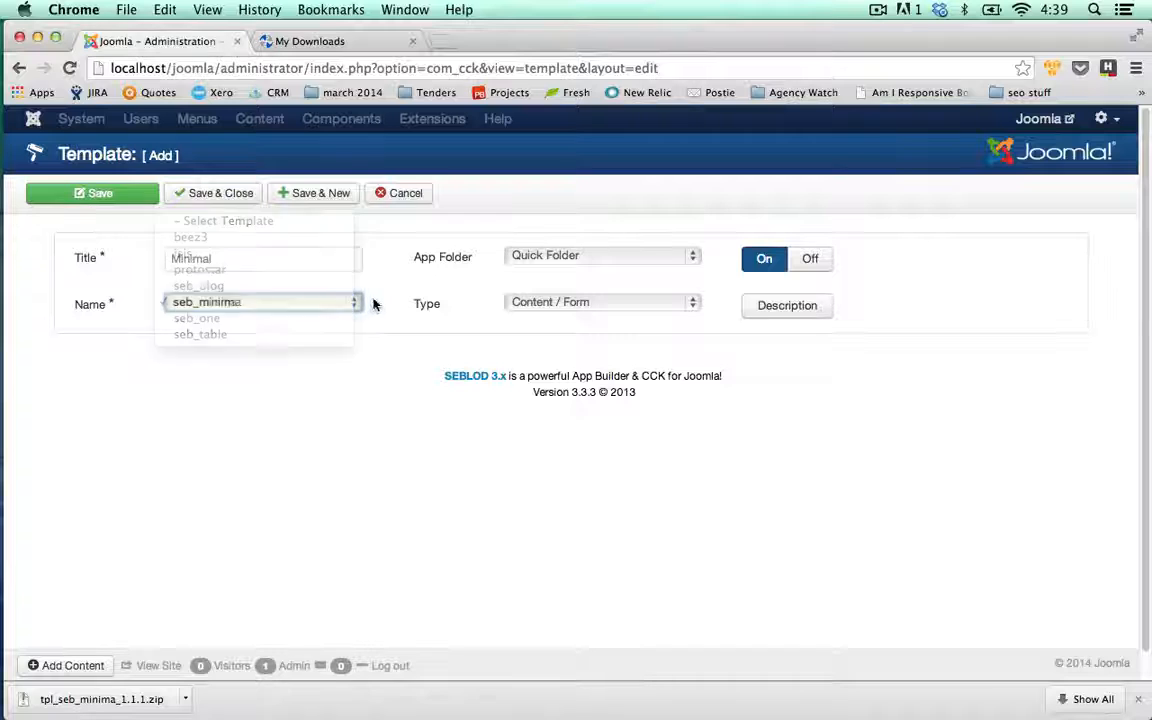
- Put the template in the Staff Directory app folder, keep type Content / Form, and save
click(580, 258)
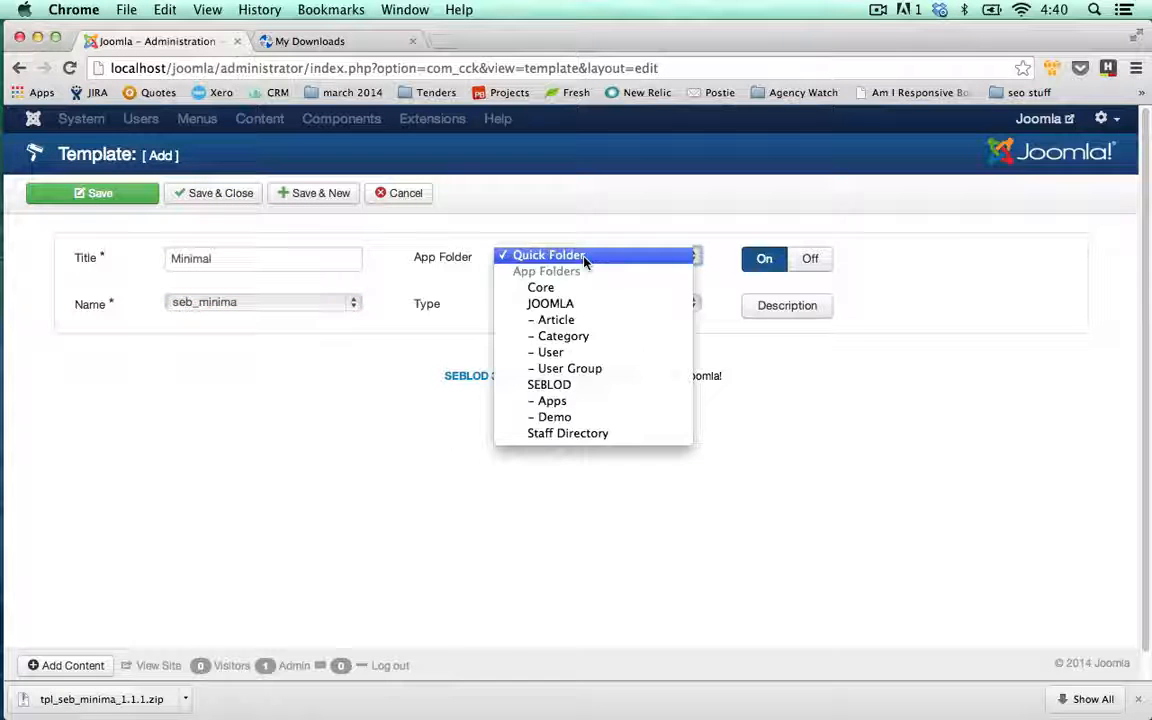
click(580, 434)
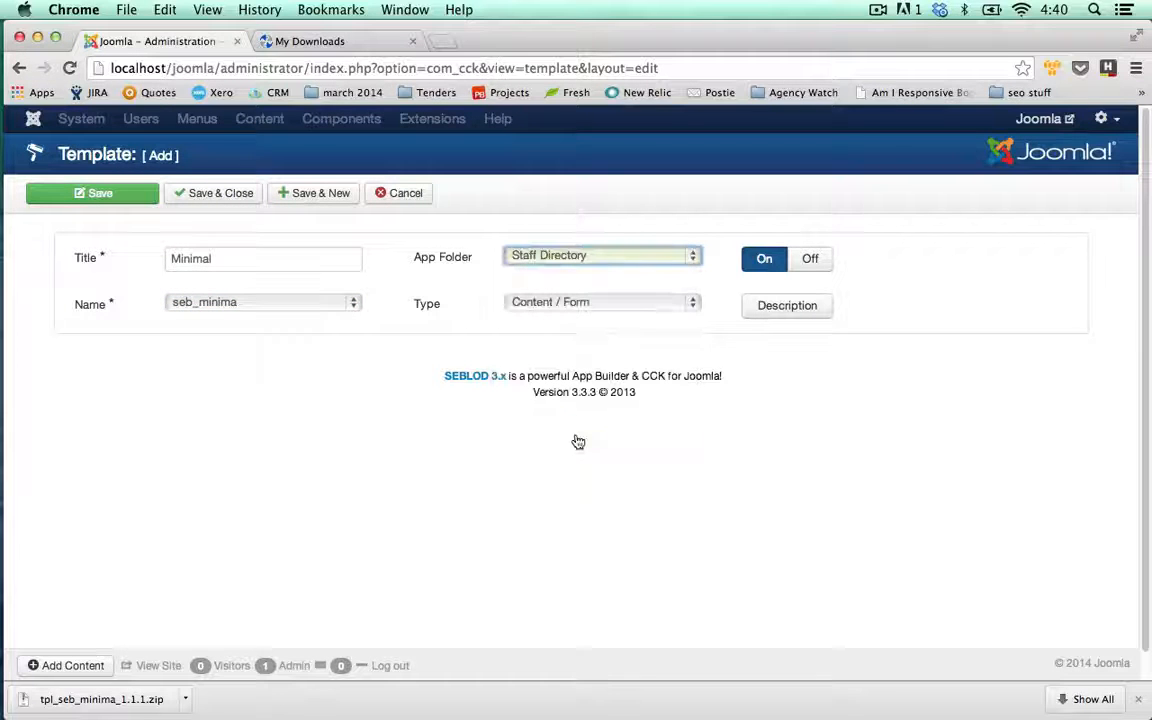
click(550, 308)
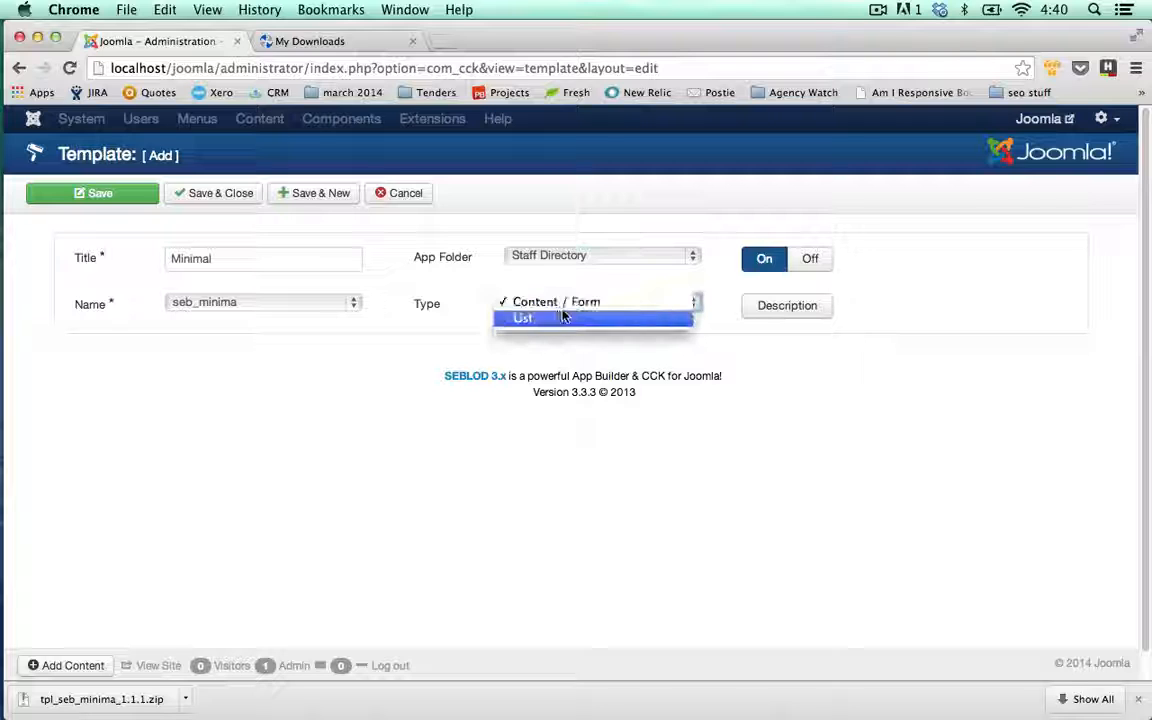
click(450, 316)
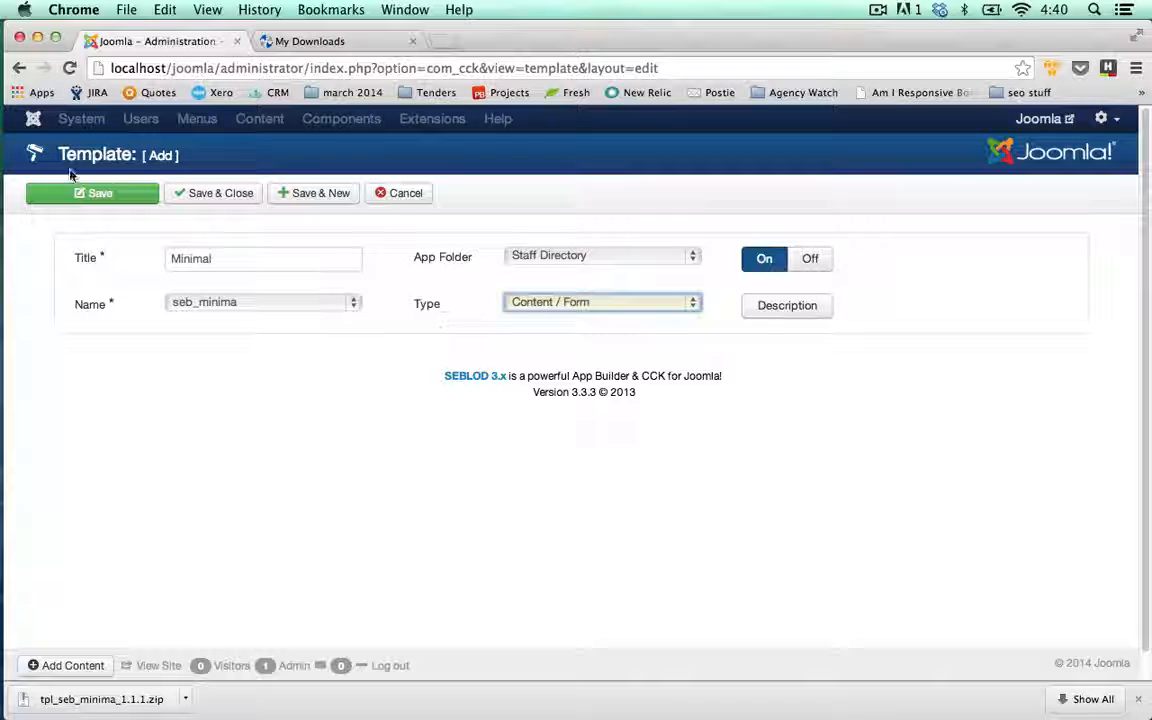
click(209, 197)
click(212, 199)
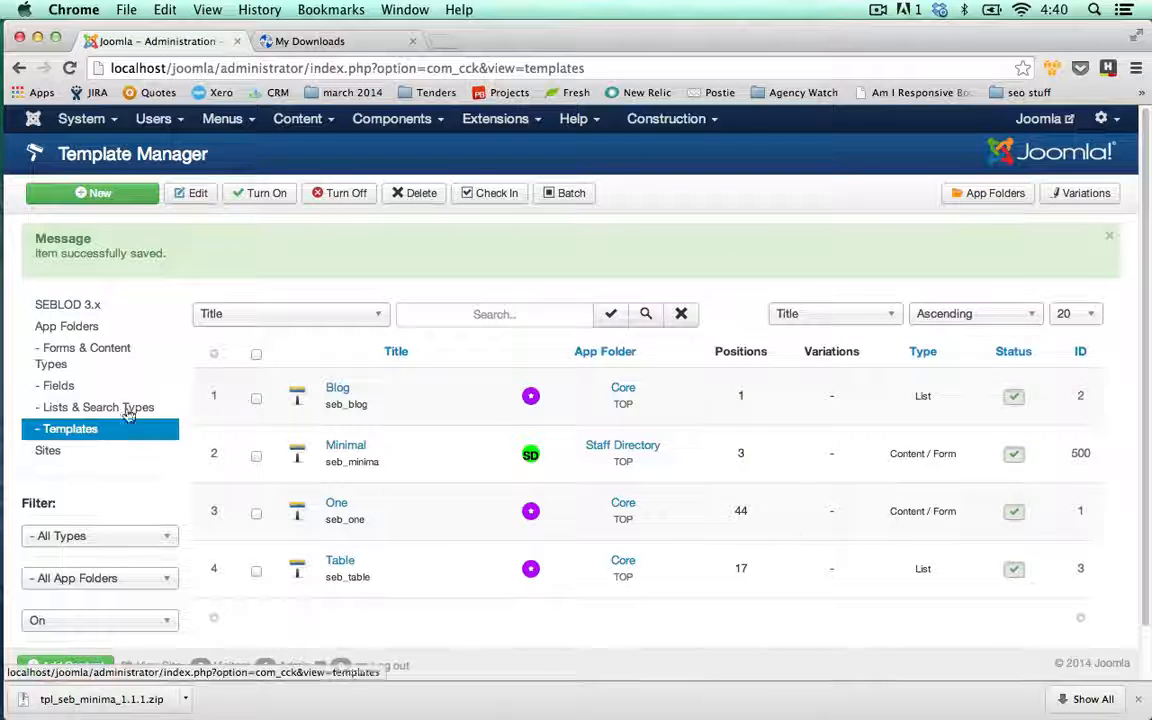
- Open the Consultant content type and set its content view template to Minimal - seb_minima
click(85, 355)
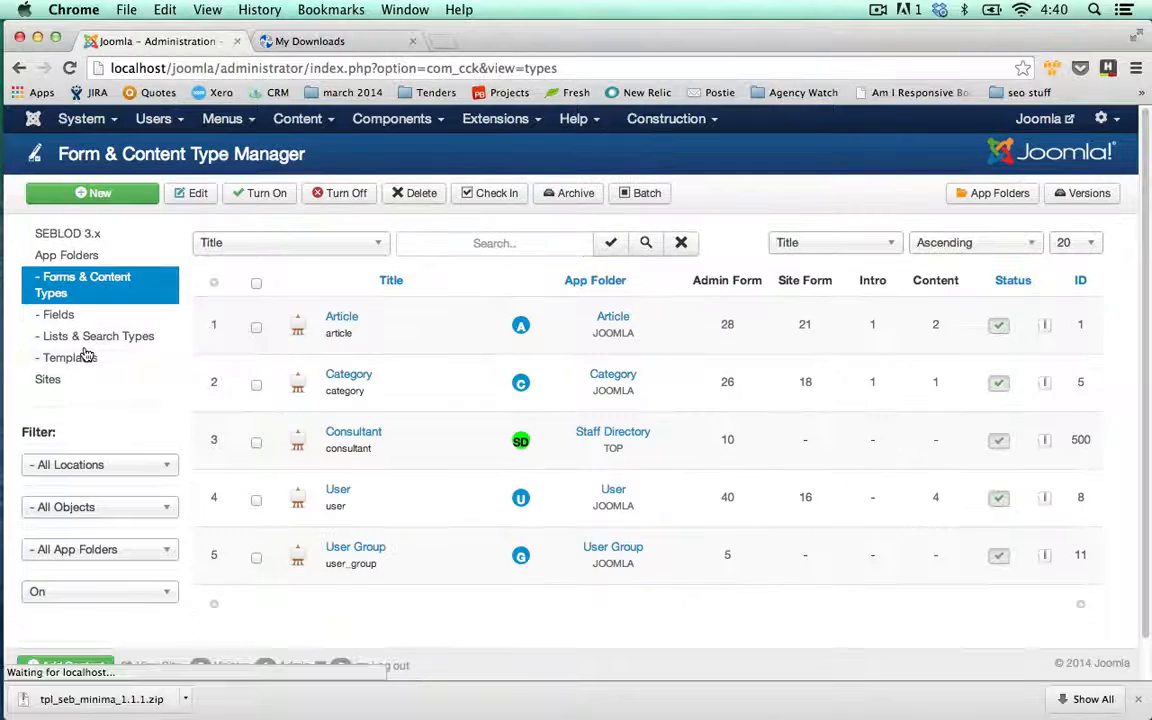
click(351, 434)
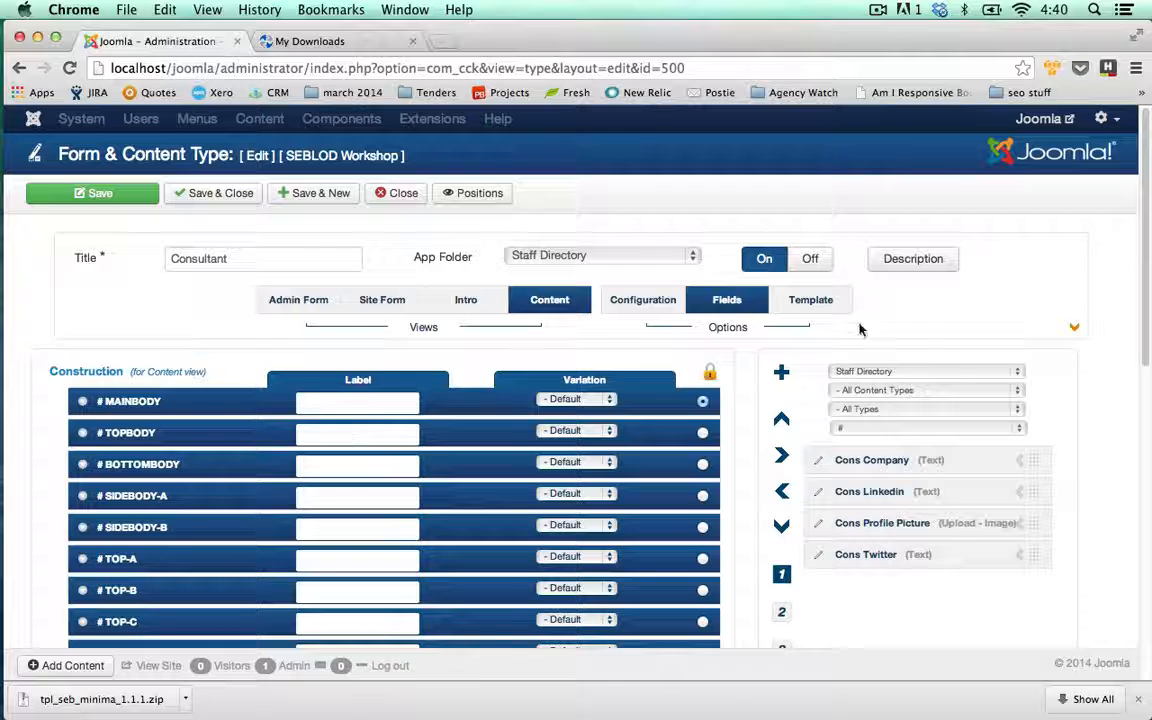
click(812, 301)
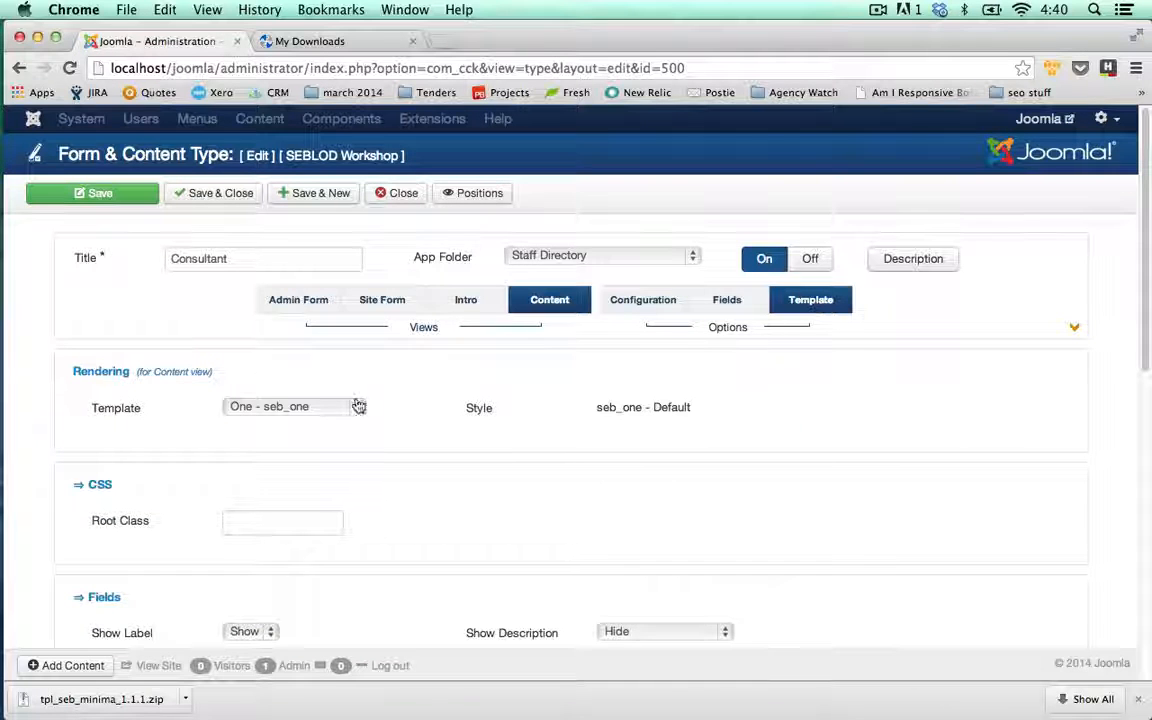
click(358, 406)
click(332, 391)
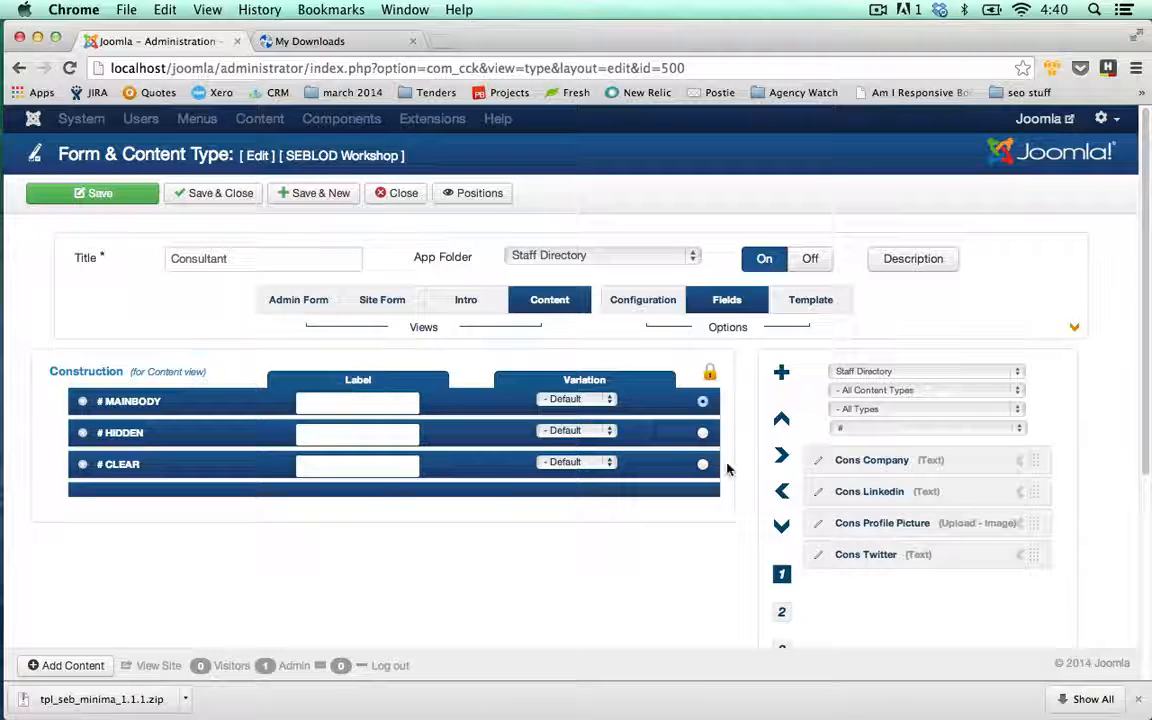
- Add Cons Company, Cons Linkedin, Cons Profile Picture and Cons Twitter to the content view
click(1020, 462)
click(1020, 462)
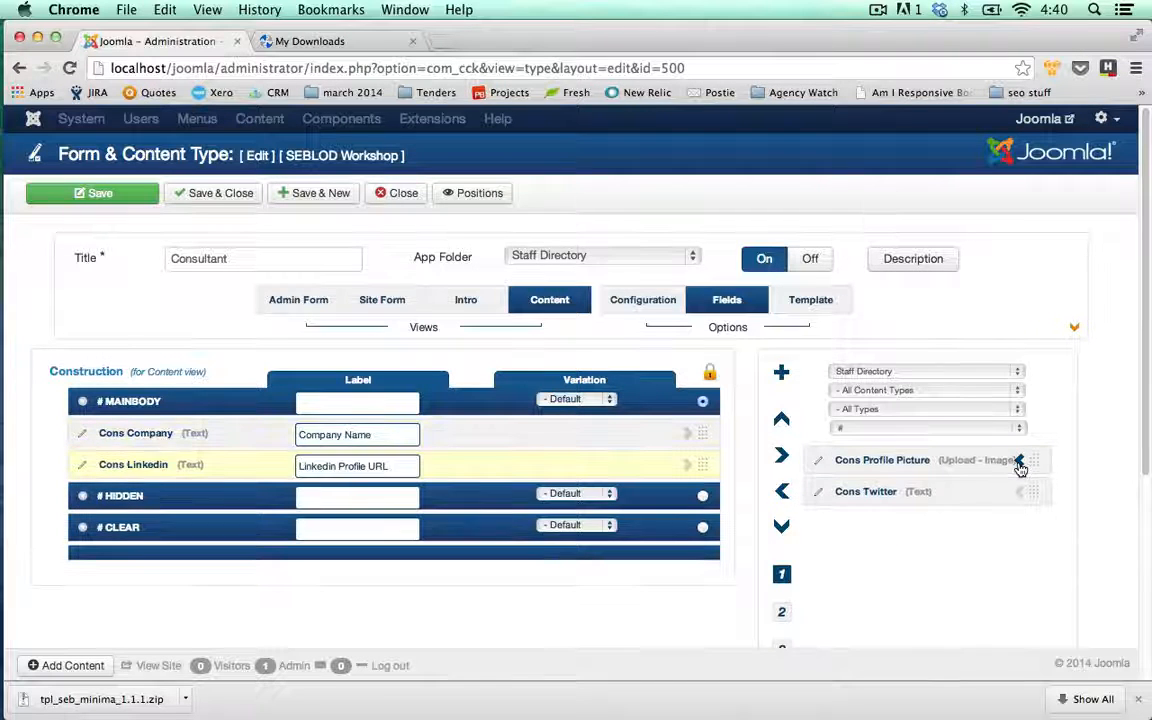
click(1020, 462)
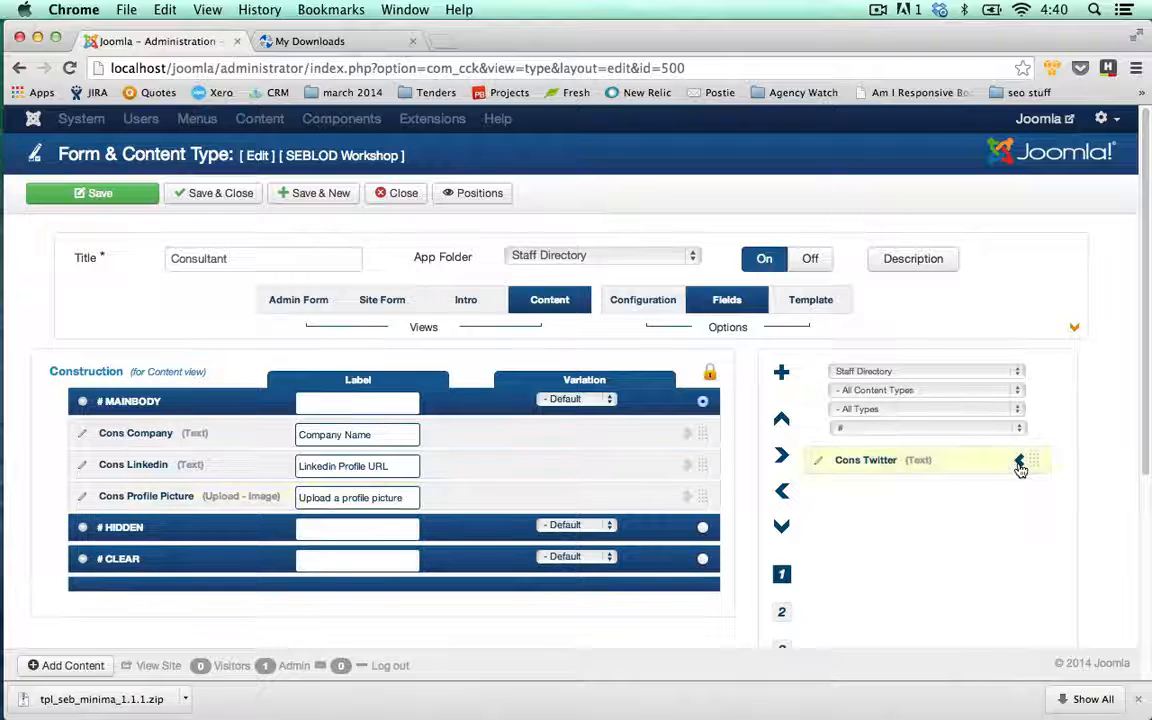
click(1020, 462)
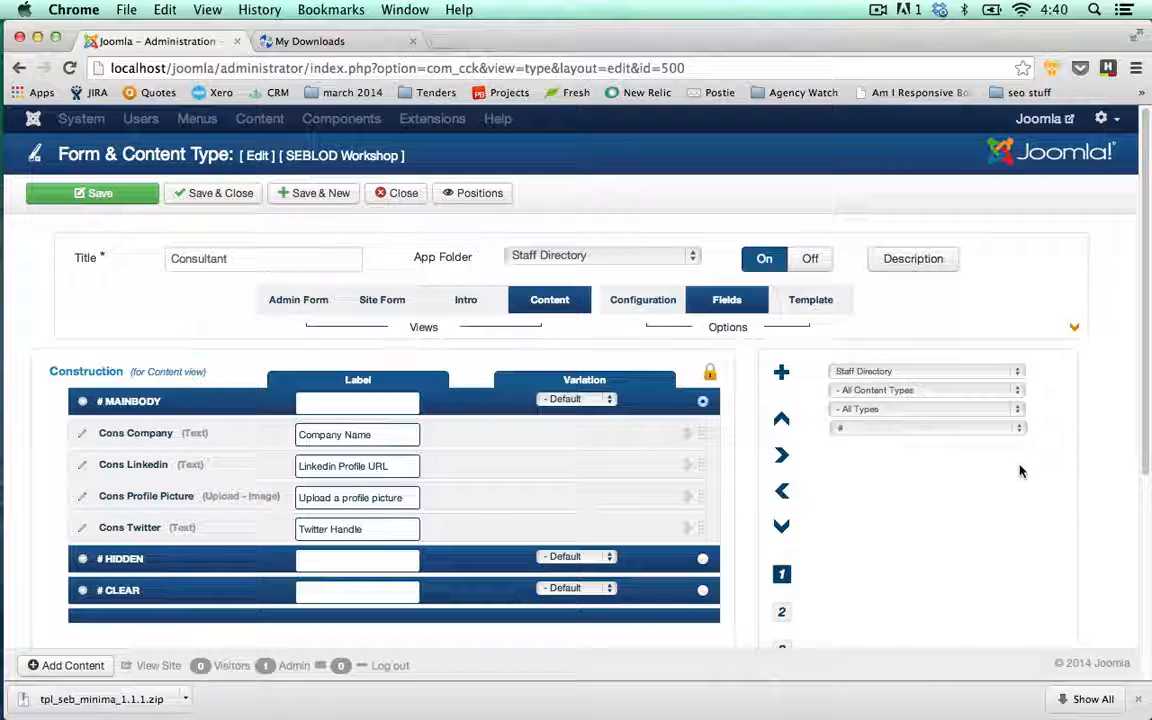
click(1020, 372)
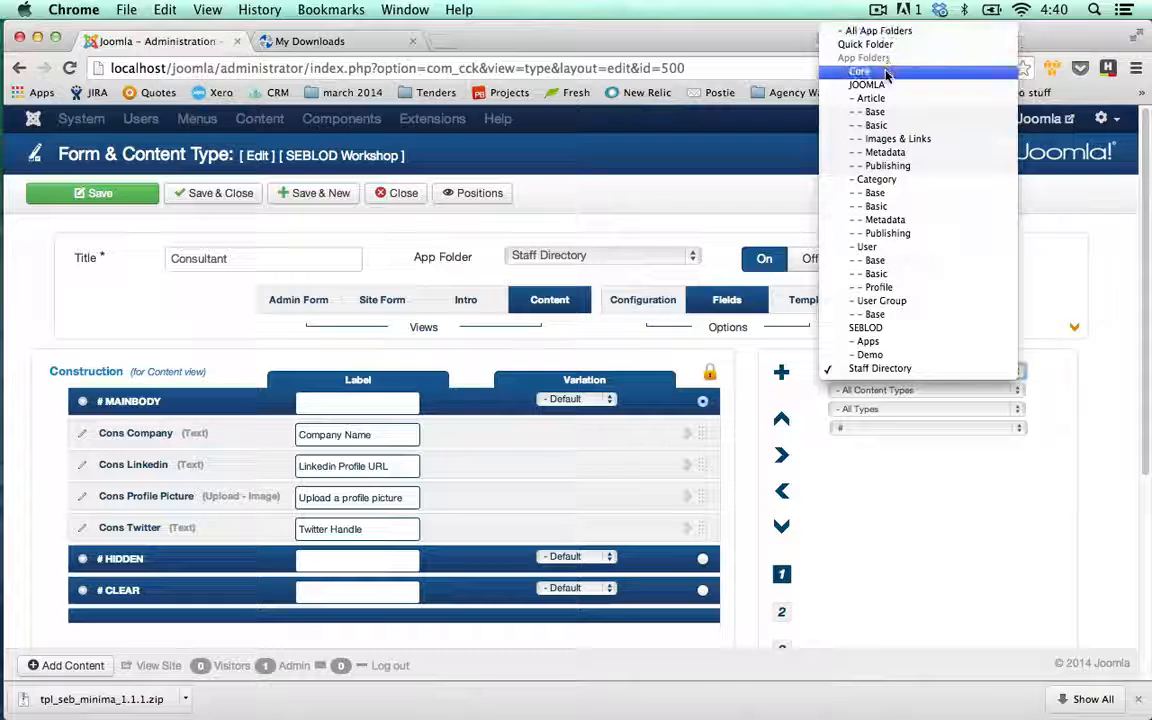
- Add the User Name field from all app folders and move it to the top of MAINBODY
click(903, 36)
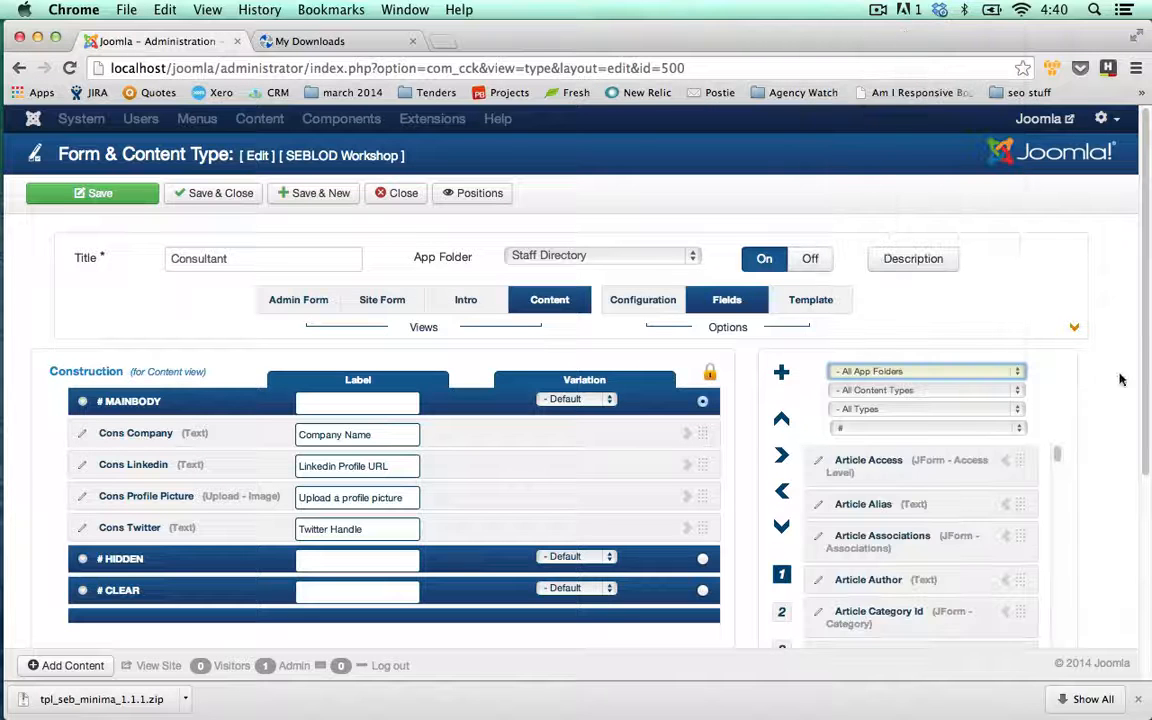
scroll(1146, 322, down, 4)
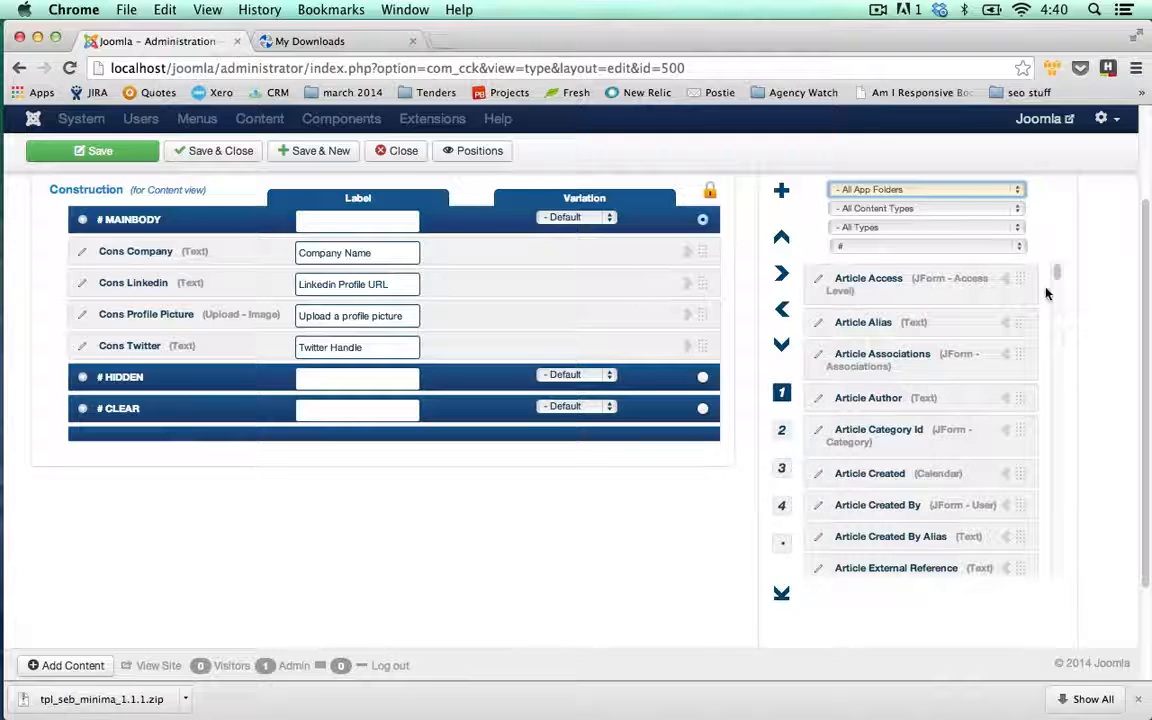
scroll(1054, 275, down, 5)
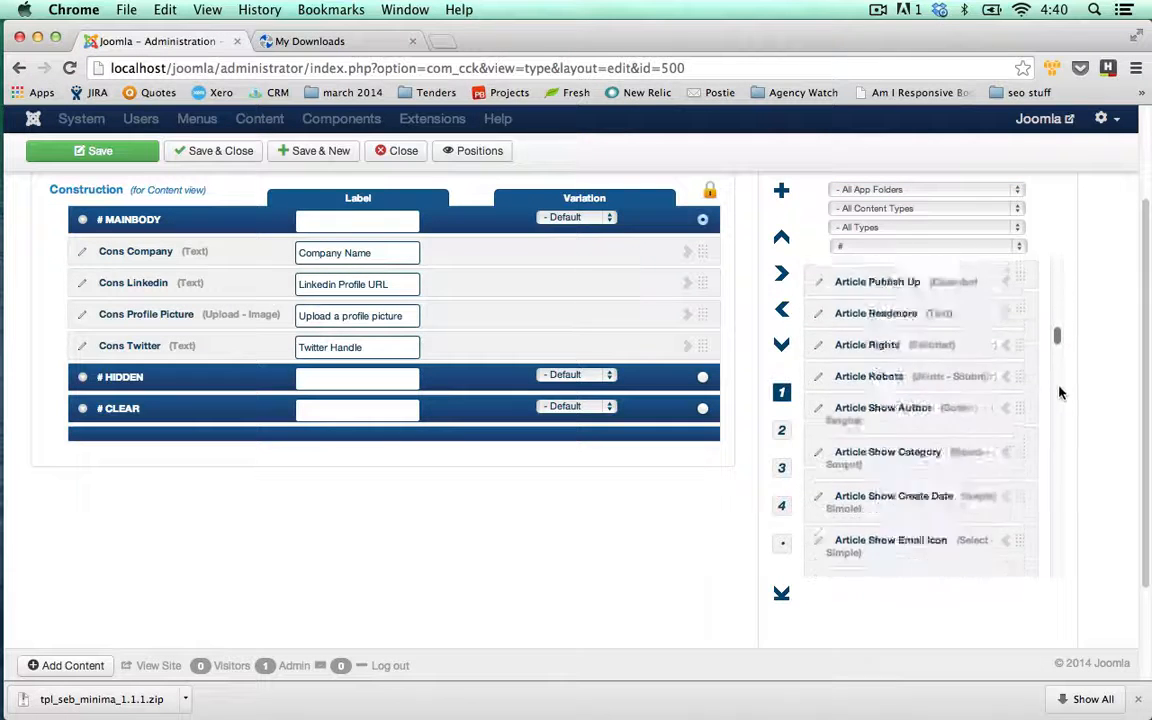
drag(1060, 393, 1075, 553)
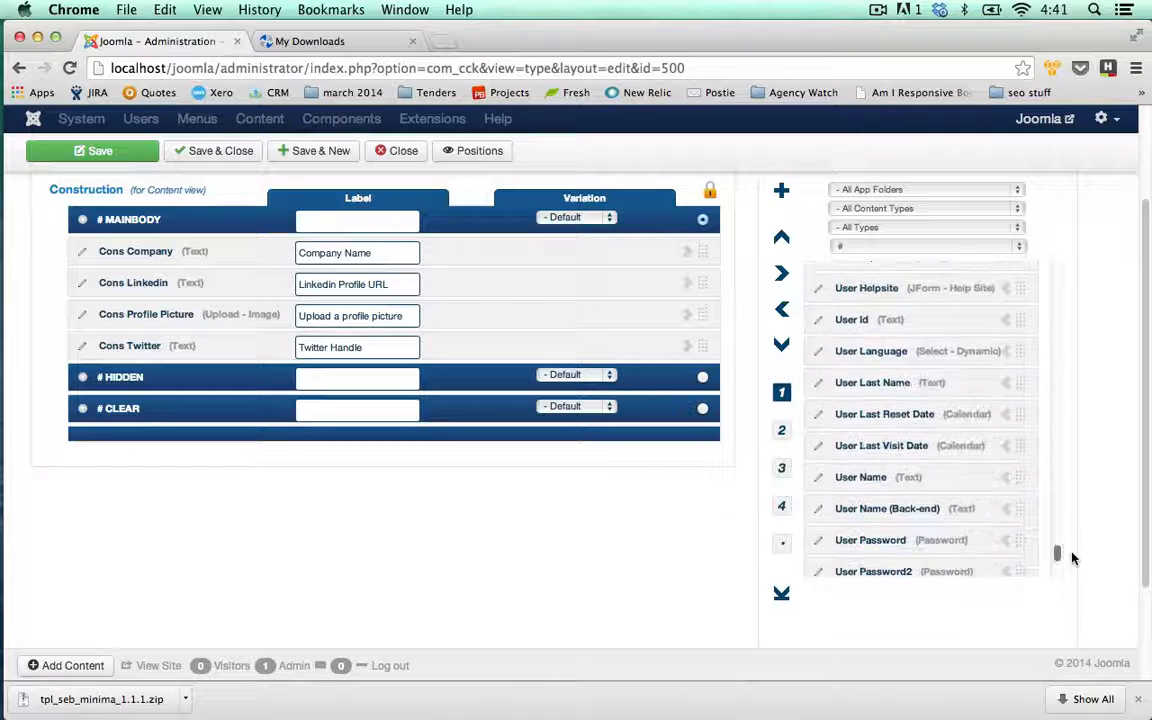
click(1004, 480)
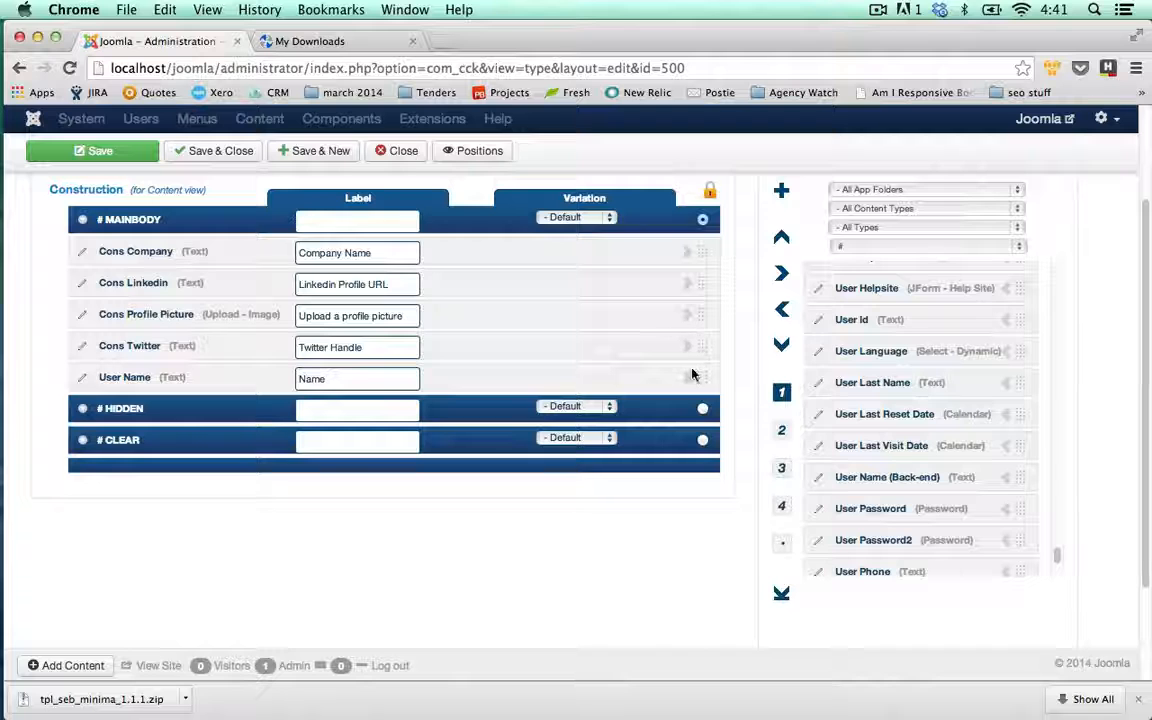
drag(702, 372, 704, 230)
- Save and close the Consultant content type
scroll(1150, 427, up, 3)
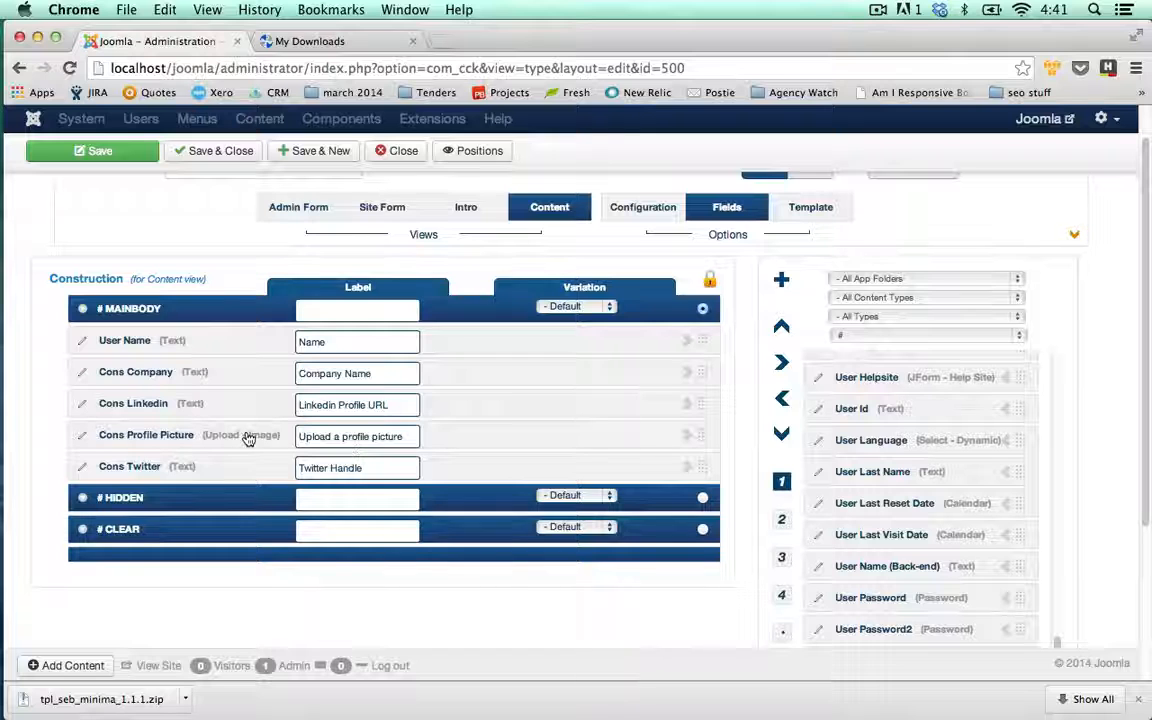
scroll(733, 607, up, 2)
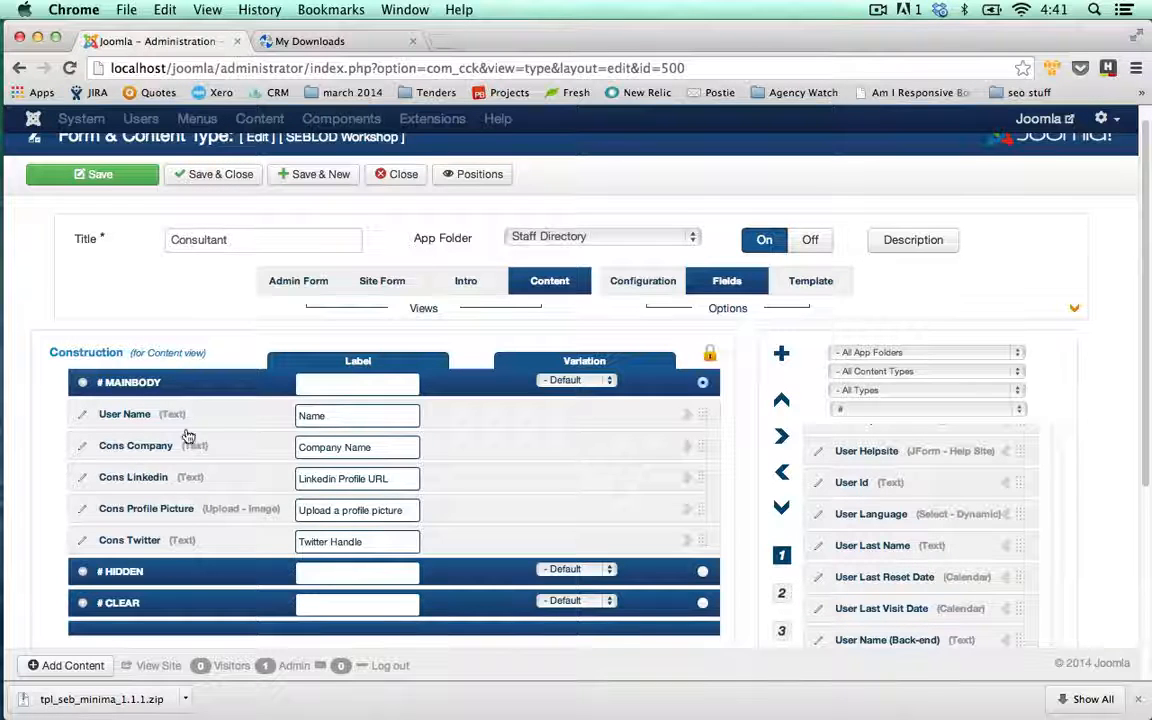
click(201, 174)
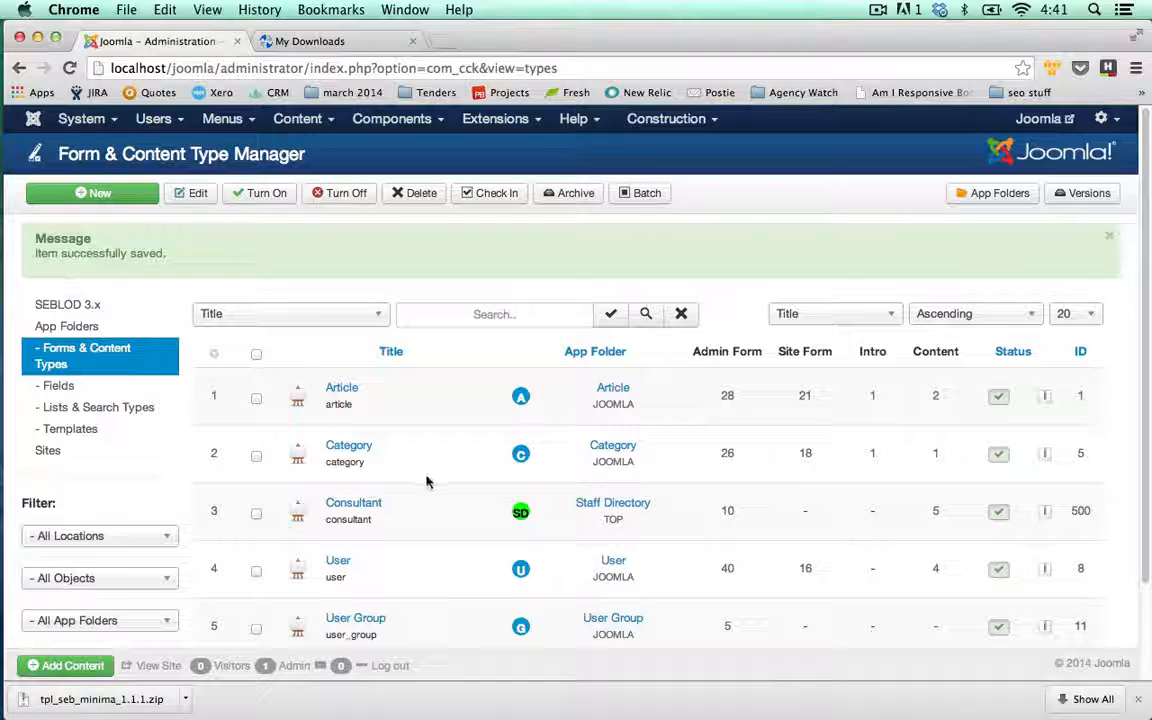
- Create a new Blog-layout list and search type that searches Consultant items
click(127, 412)
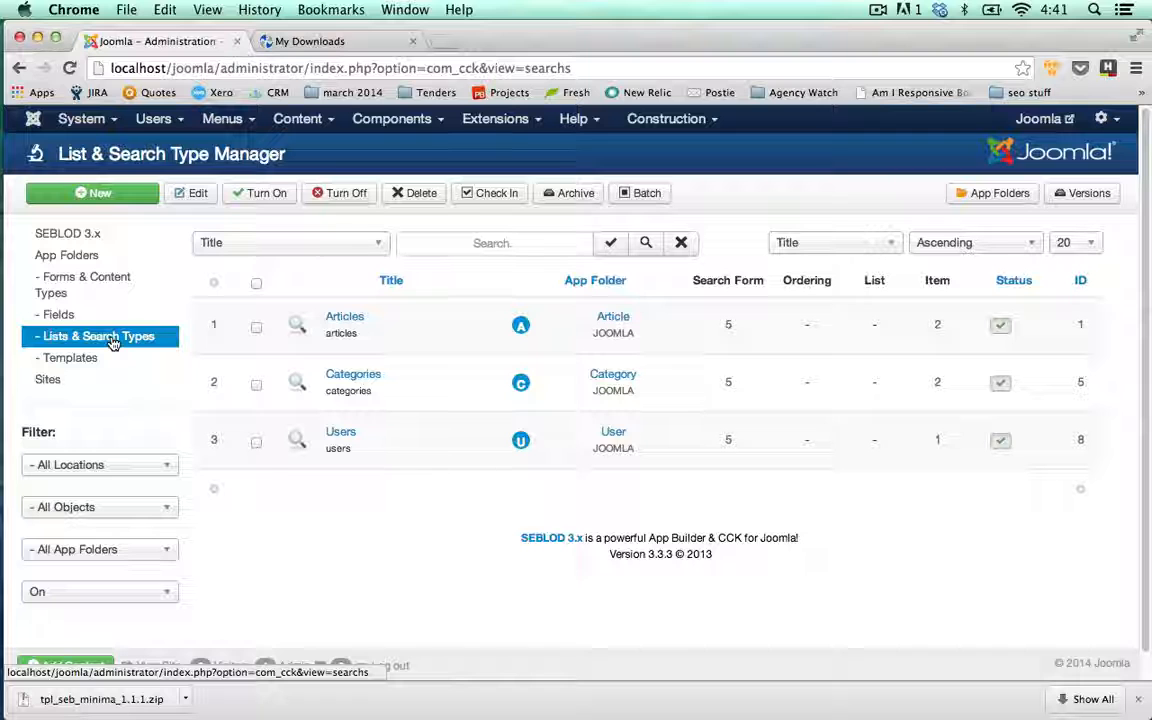
click(118, 193)
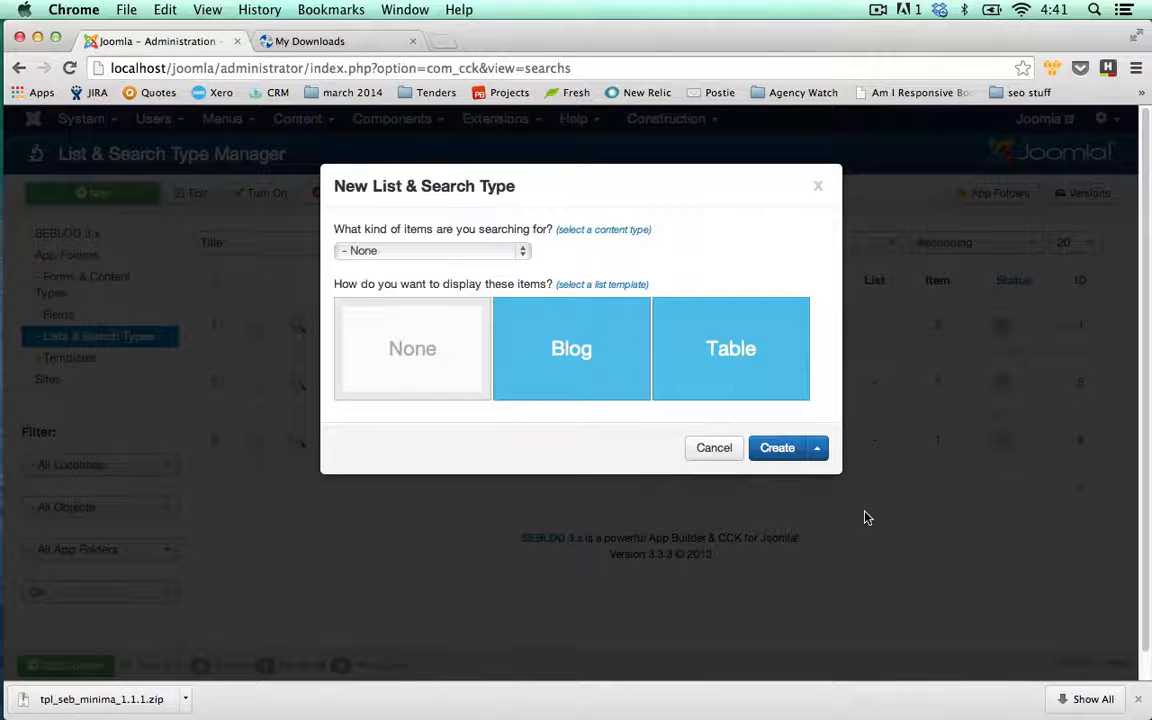
click(553, 368)
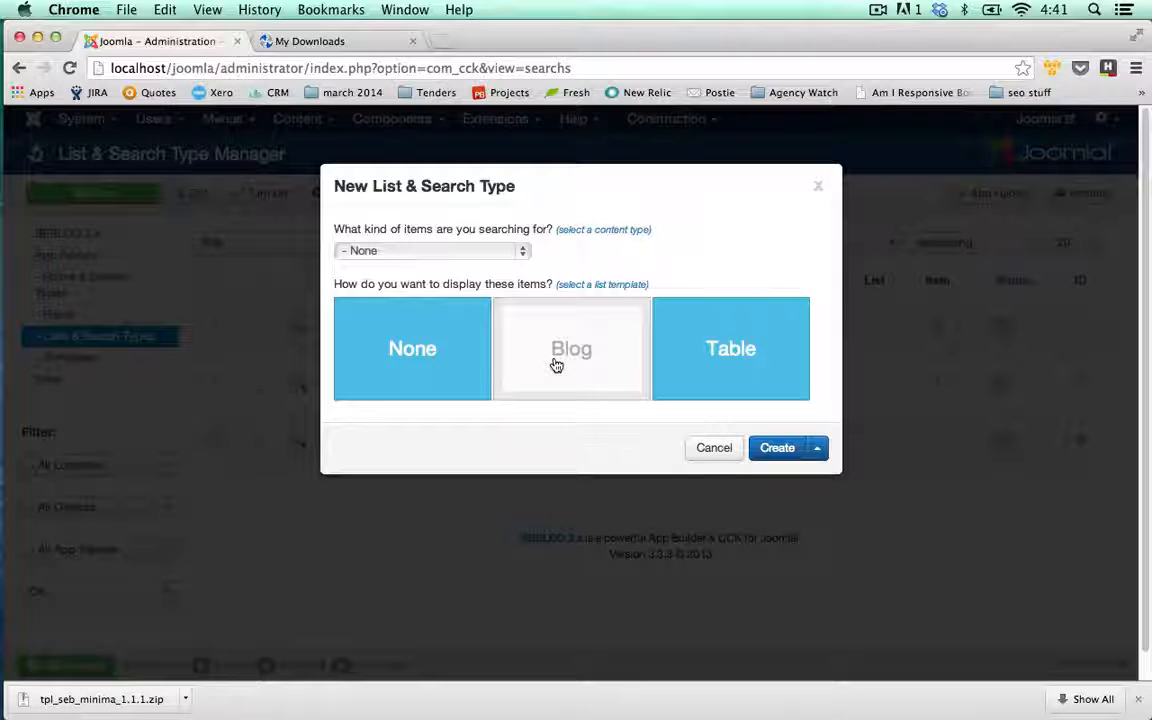
click(522, 251)
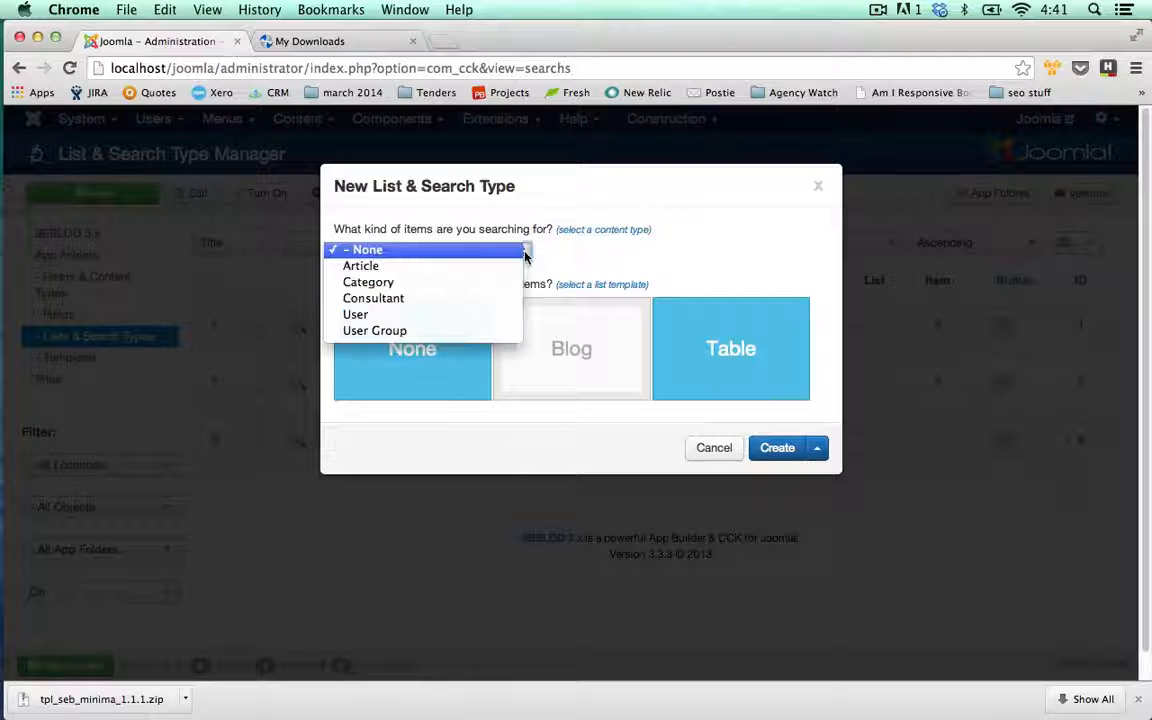
click(397, 300)
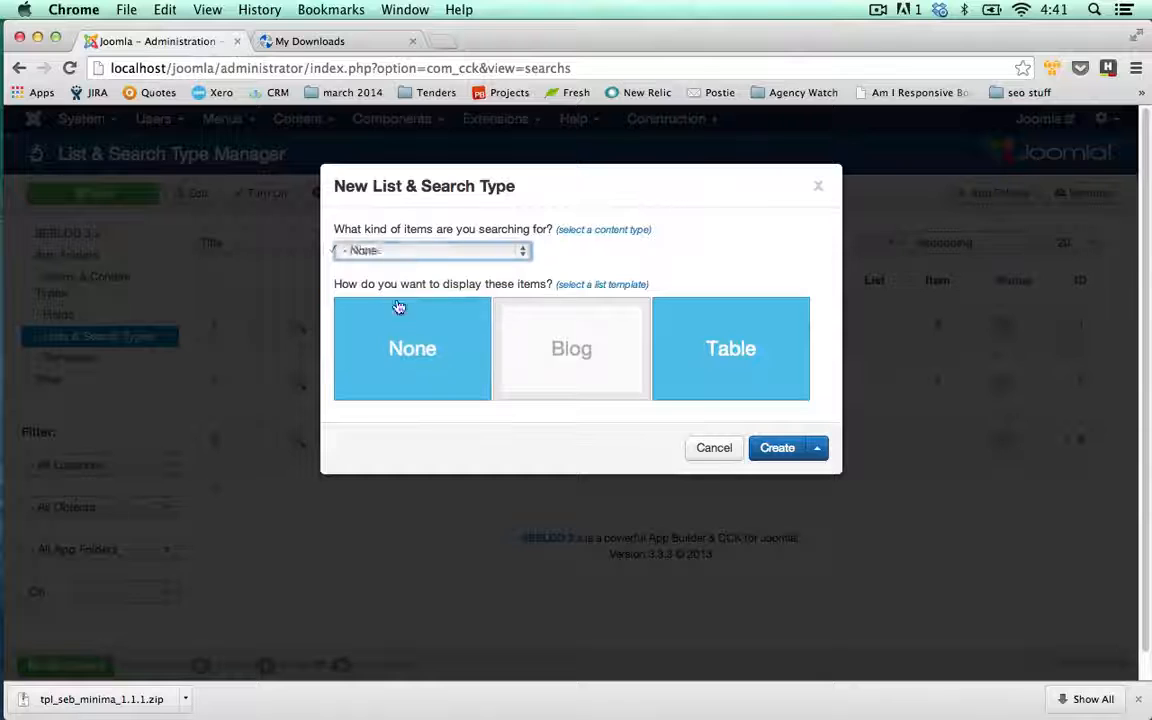
click(778, 449)
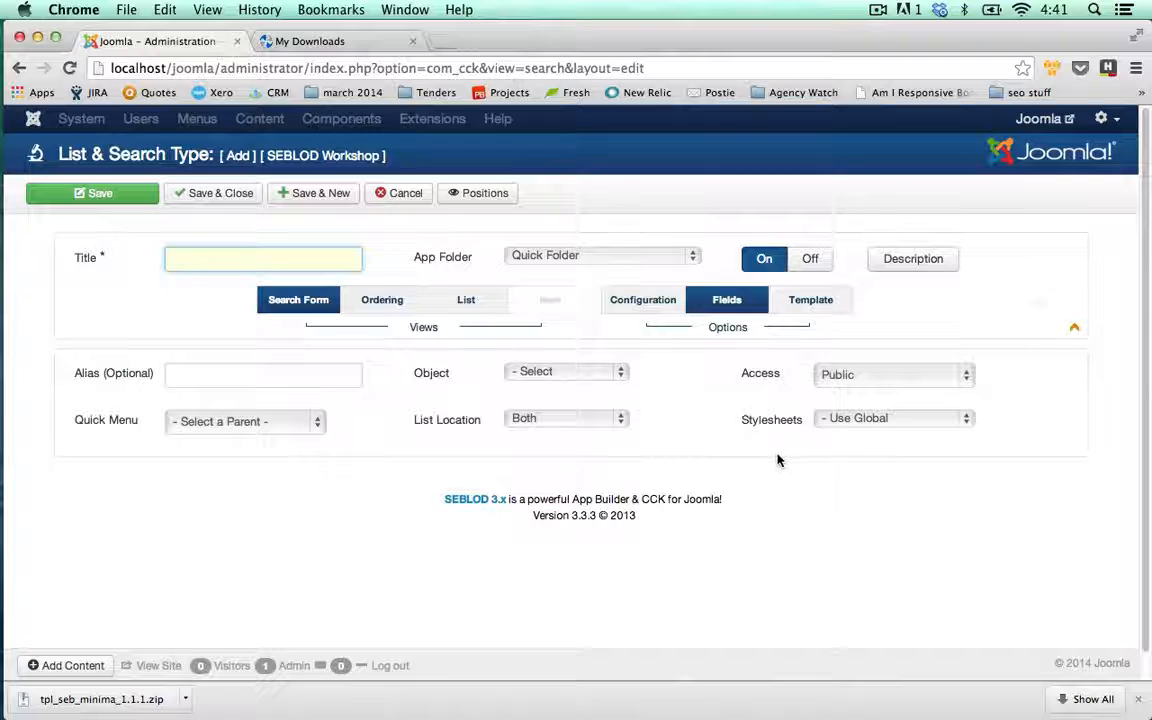
- Title the search type 'Staff Directory' and assign it to the Staff Directory app folder
text(St)
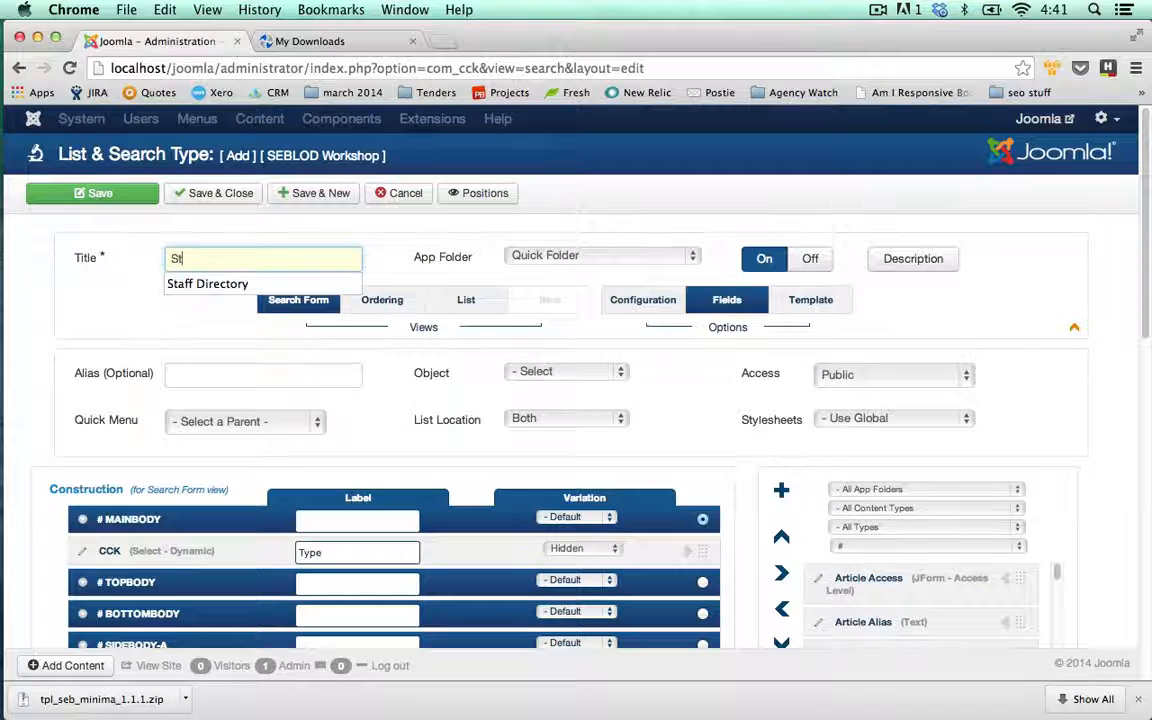
text(aff Director)
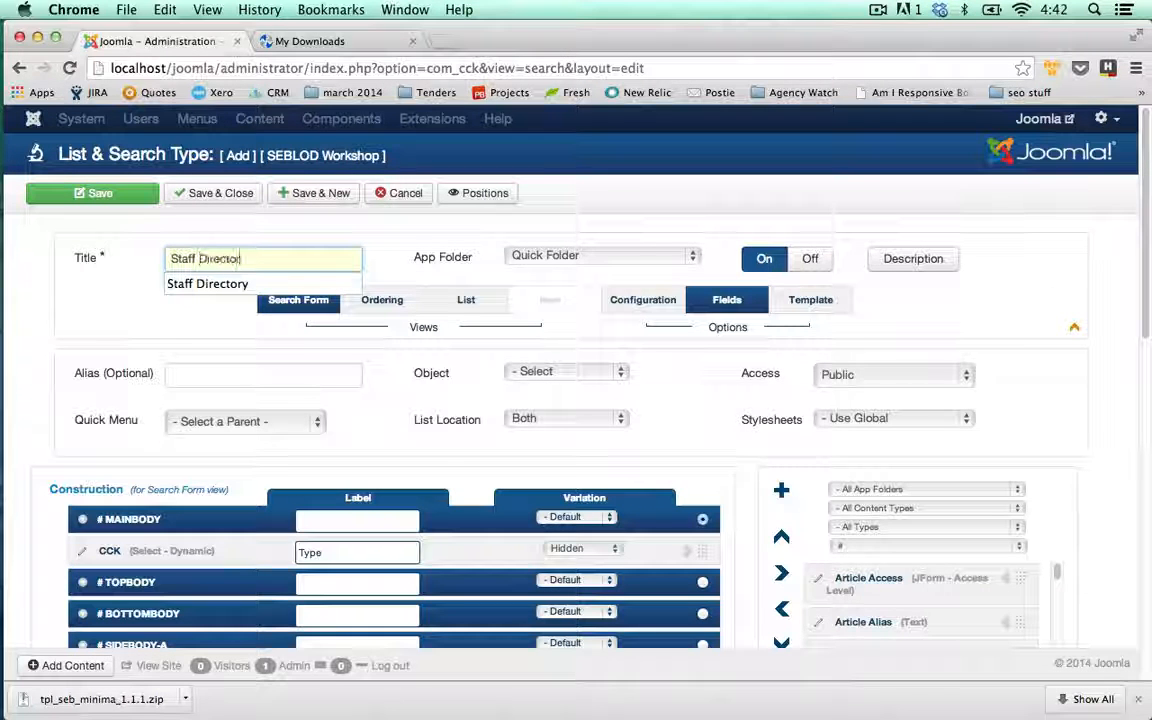
text(y)
click(122, 305)
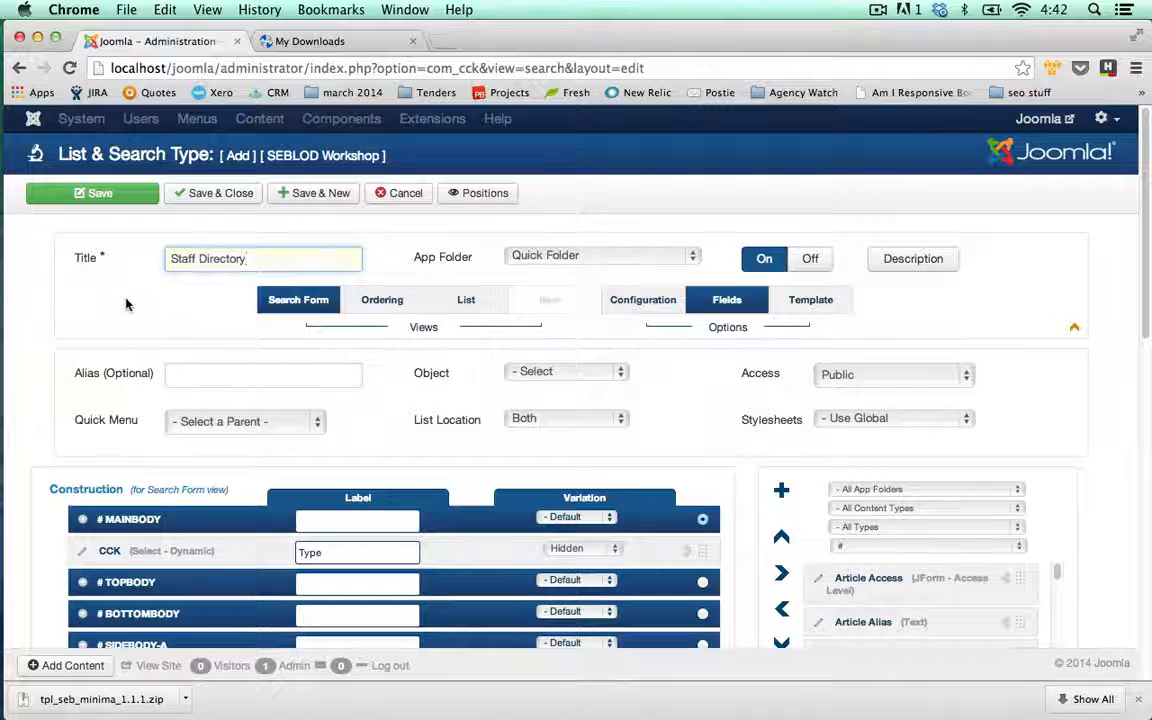
click(126, 299)
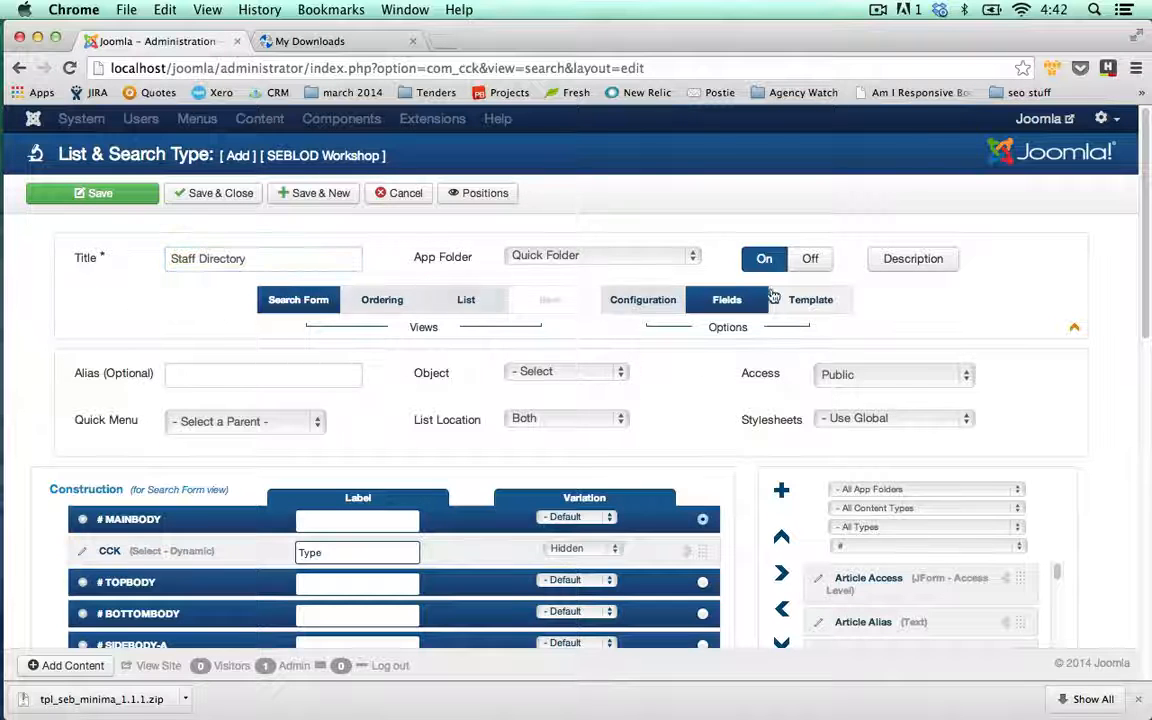
click(692, 257)
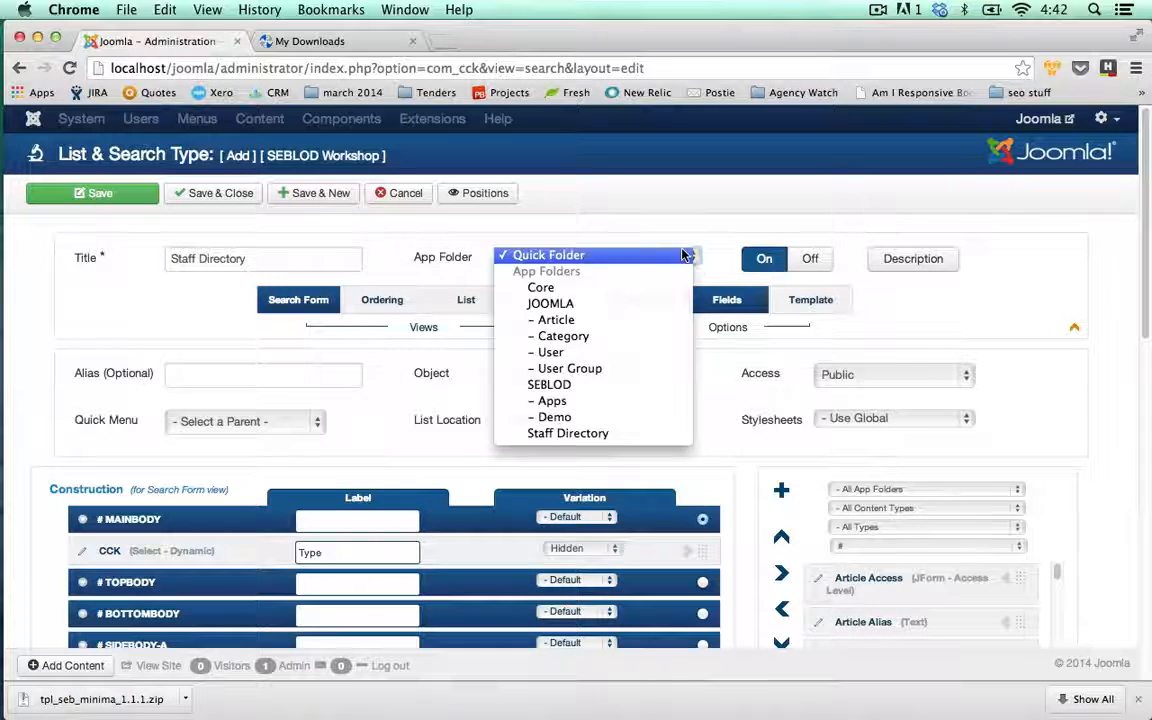
click(566, 434)
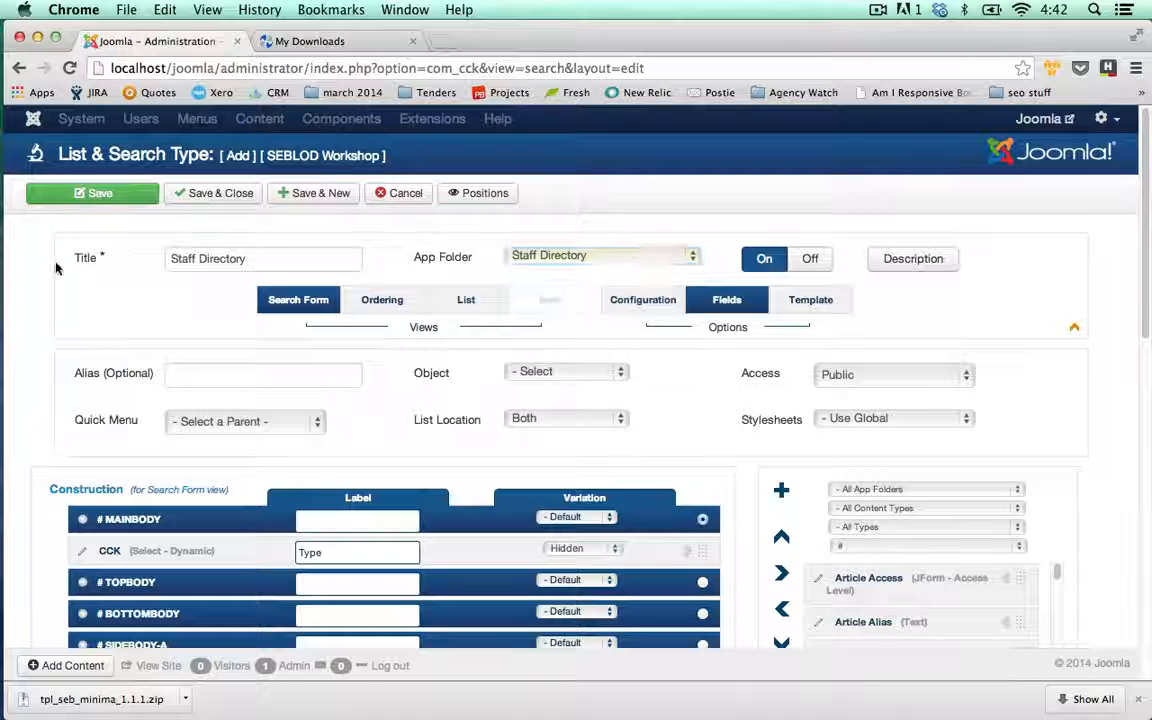
- Add the User Name field to the search form
scroll(58, 270, down, 1)
scroll(60, 271, down, 5)
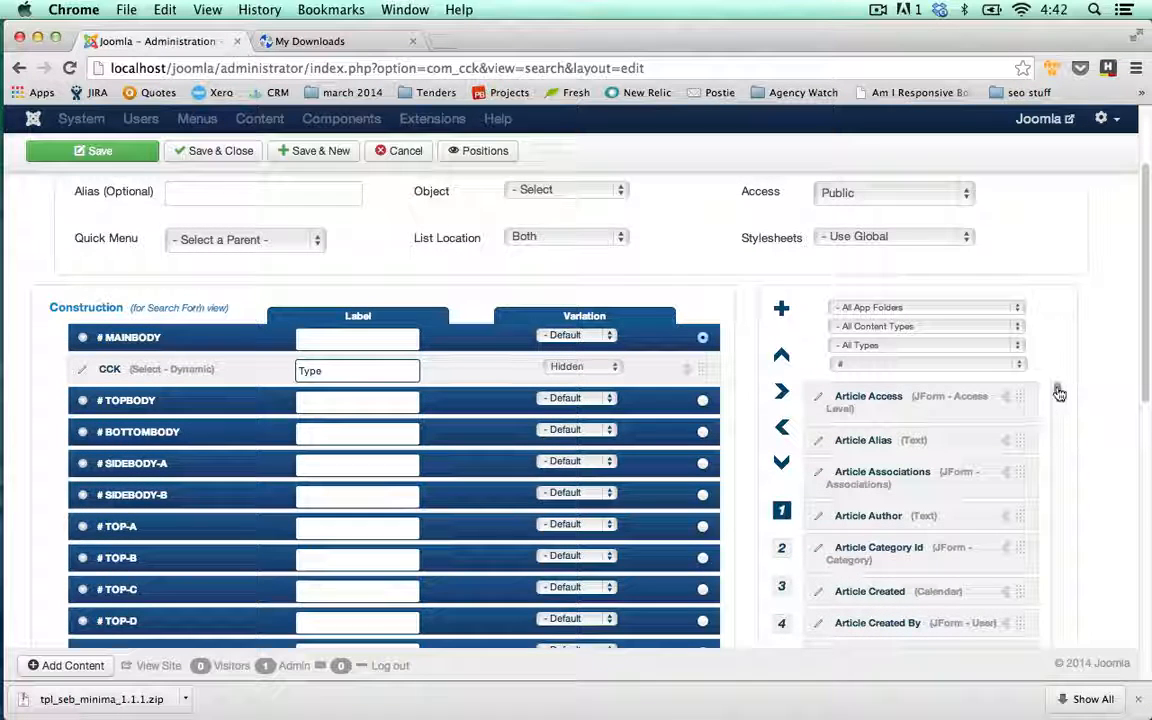
drag(1055, 391, 1060, 612)
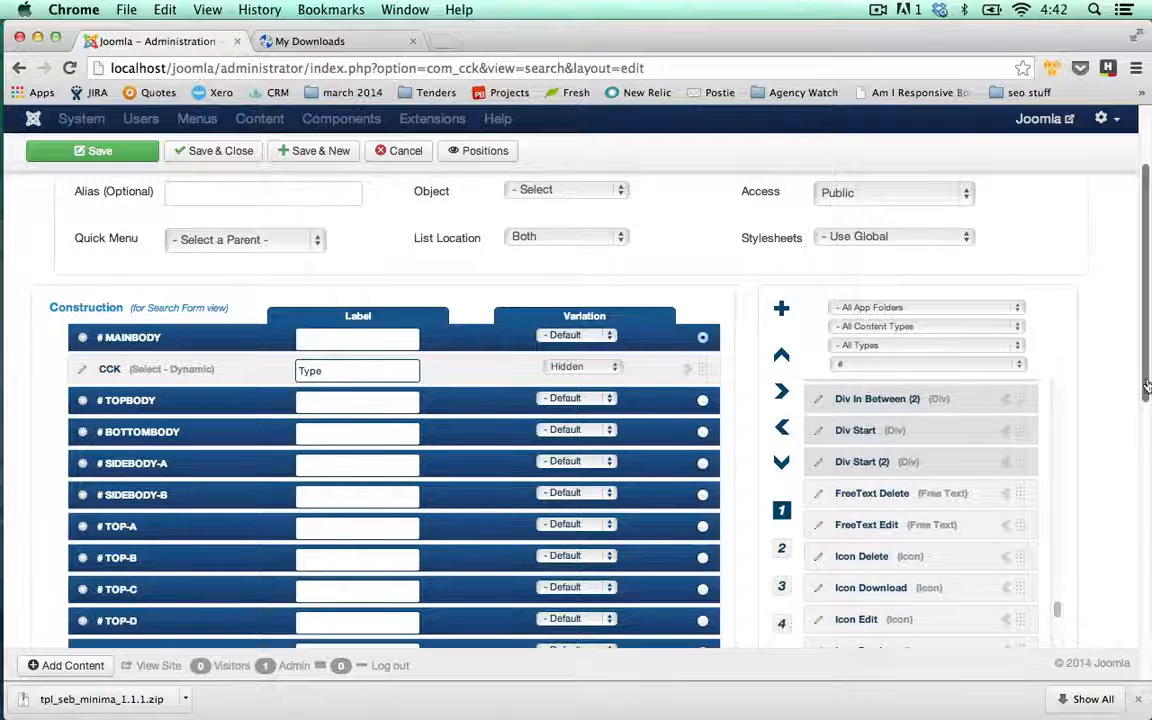
drag(1147, 381, 1147, 412)
drag(1058, 532, 1057, 597)
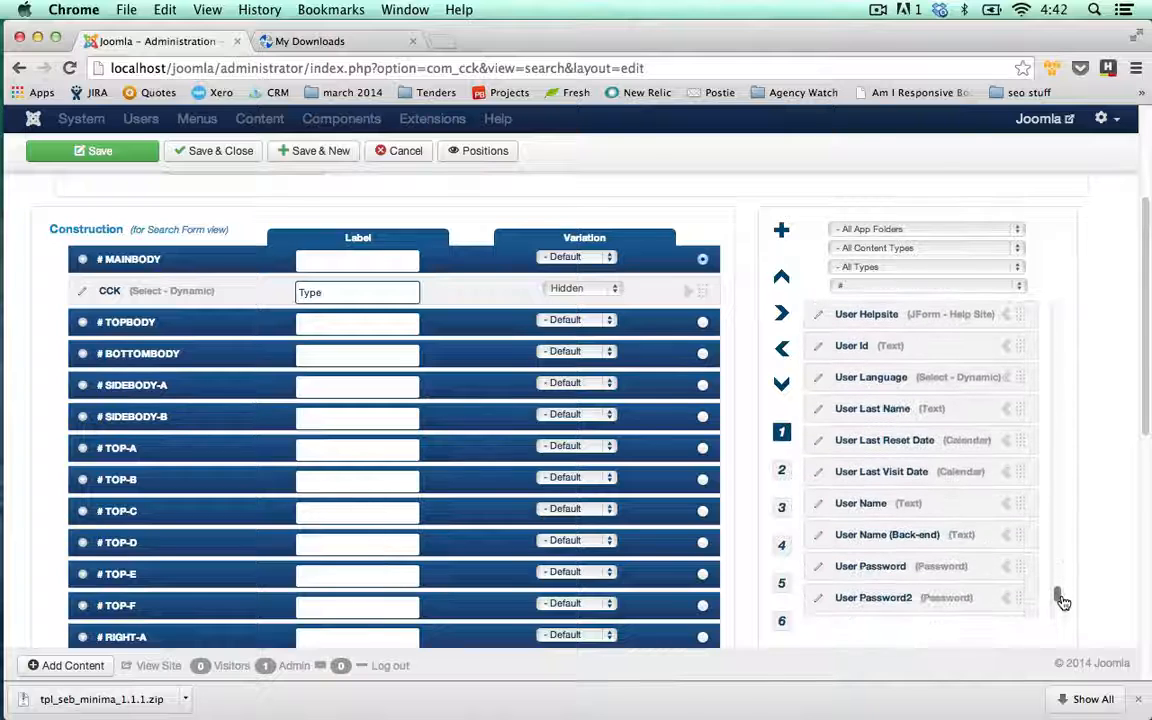
click(1006, 506)
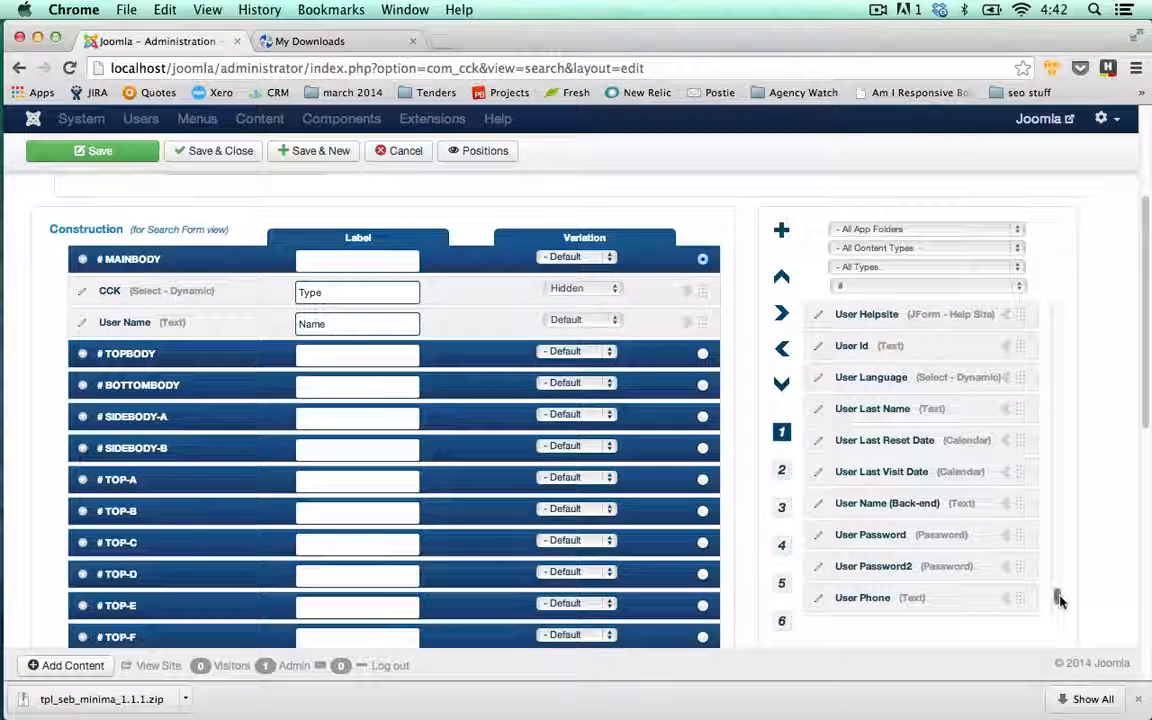
drag(1059, 598, 1030, 277)
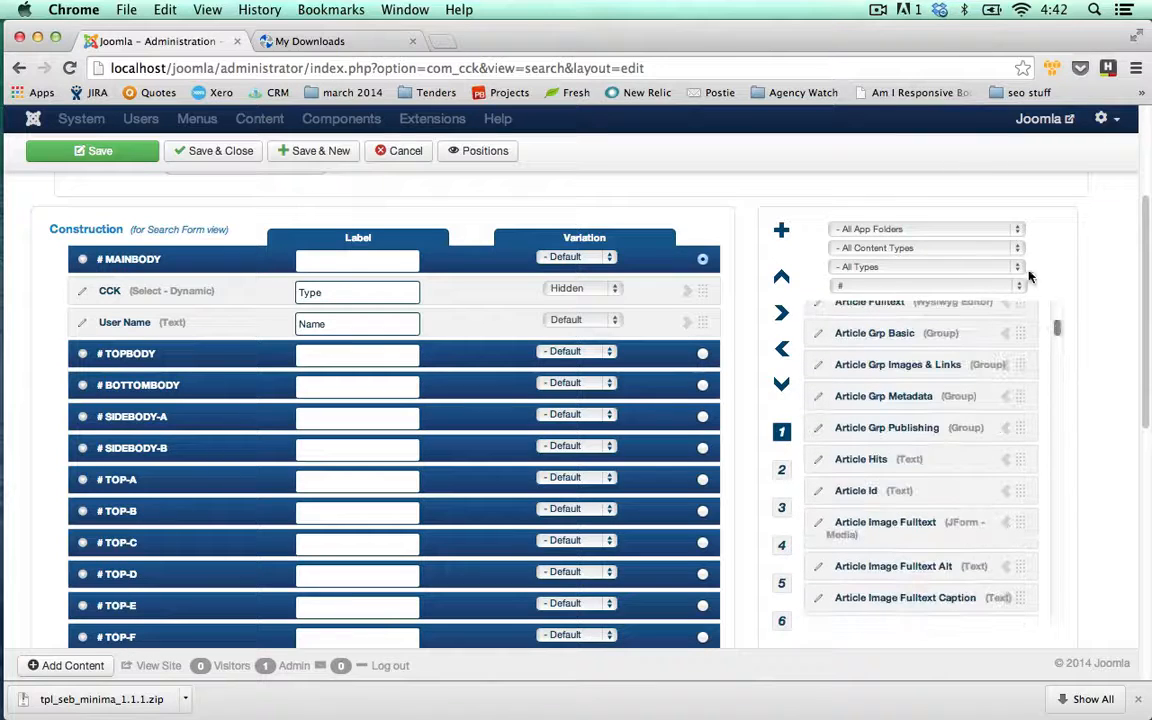
- Filter available fields to Staff Directory and add Cons Company to the search form
click(1018, 229)
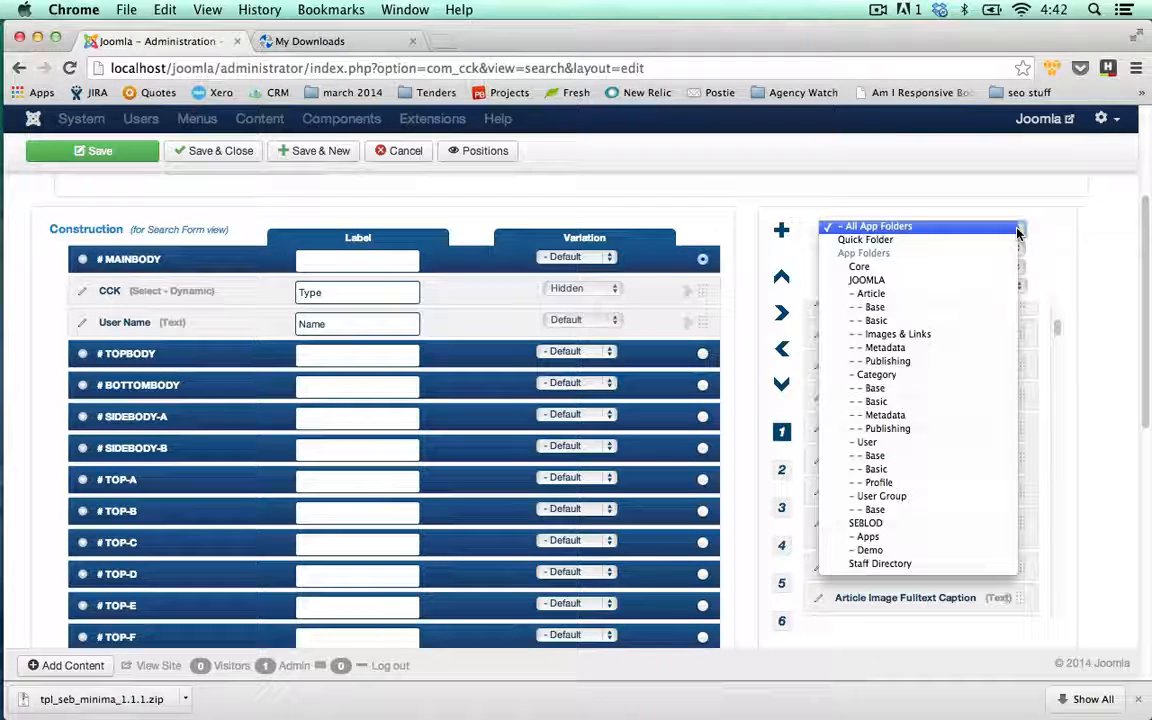
click(888, 566)
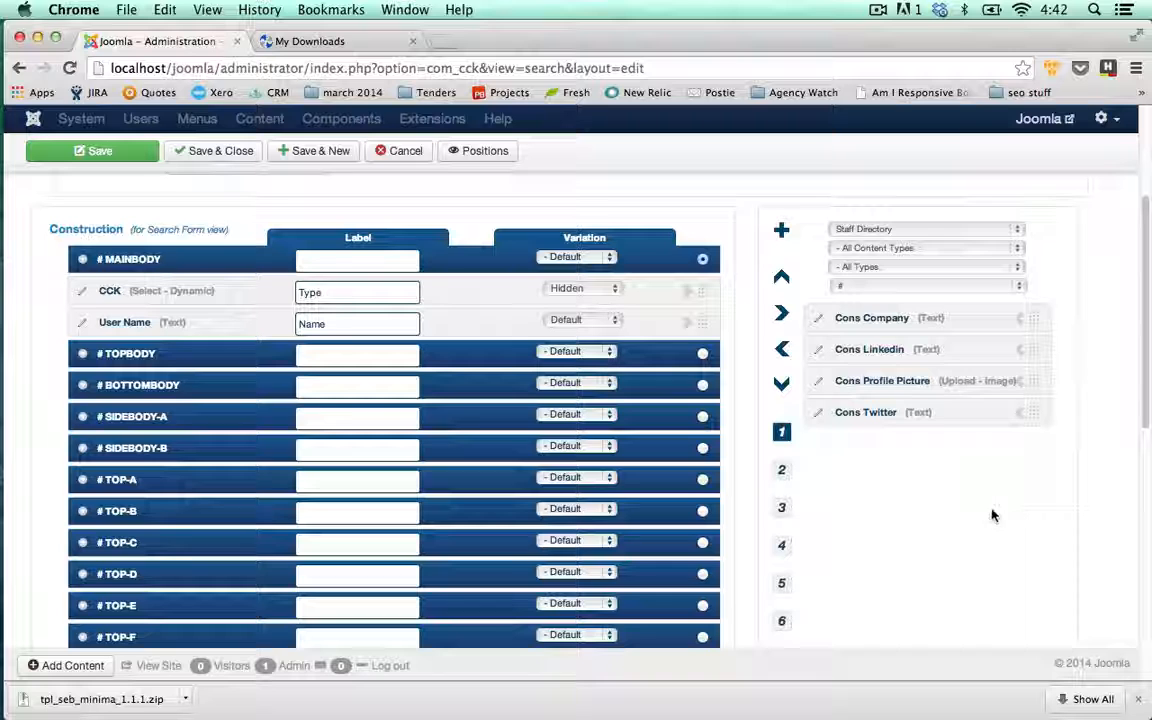
click(1018, 320)
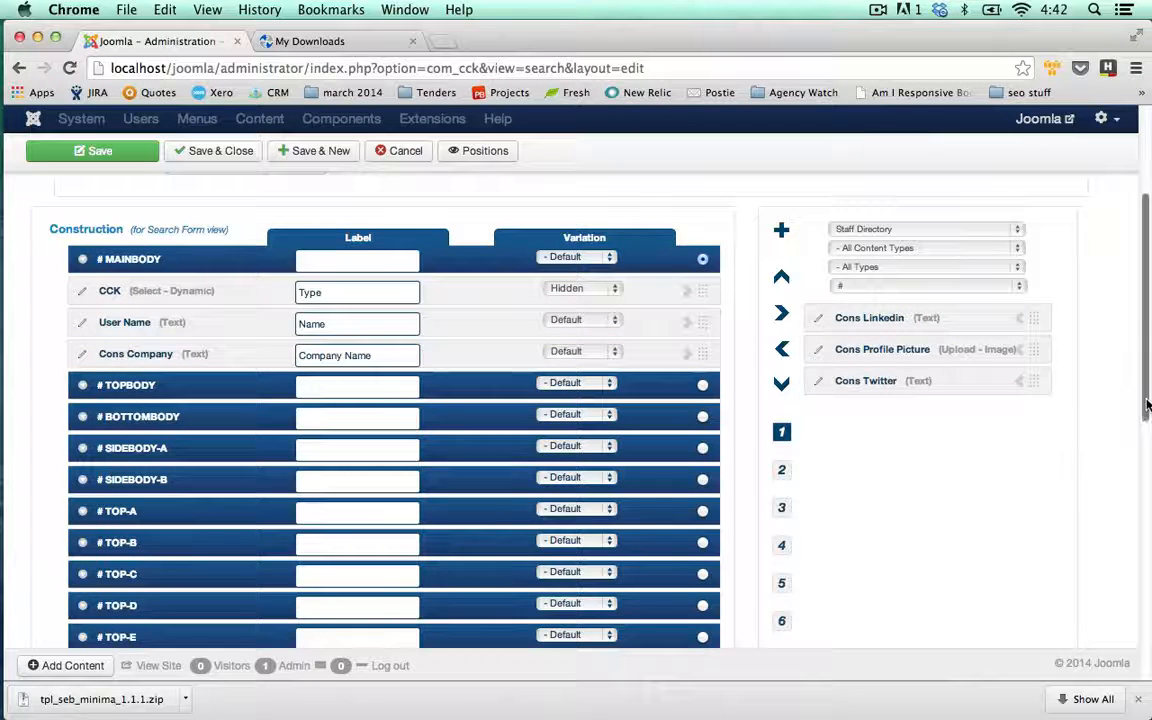
drag(1147, 403, 1148, 335)
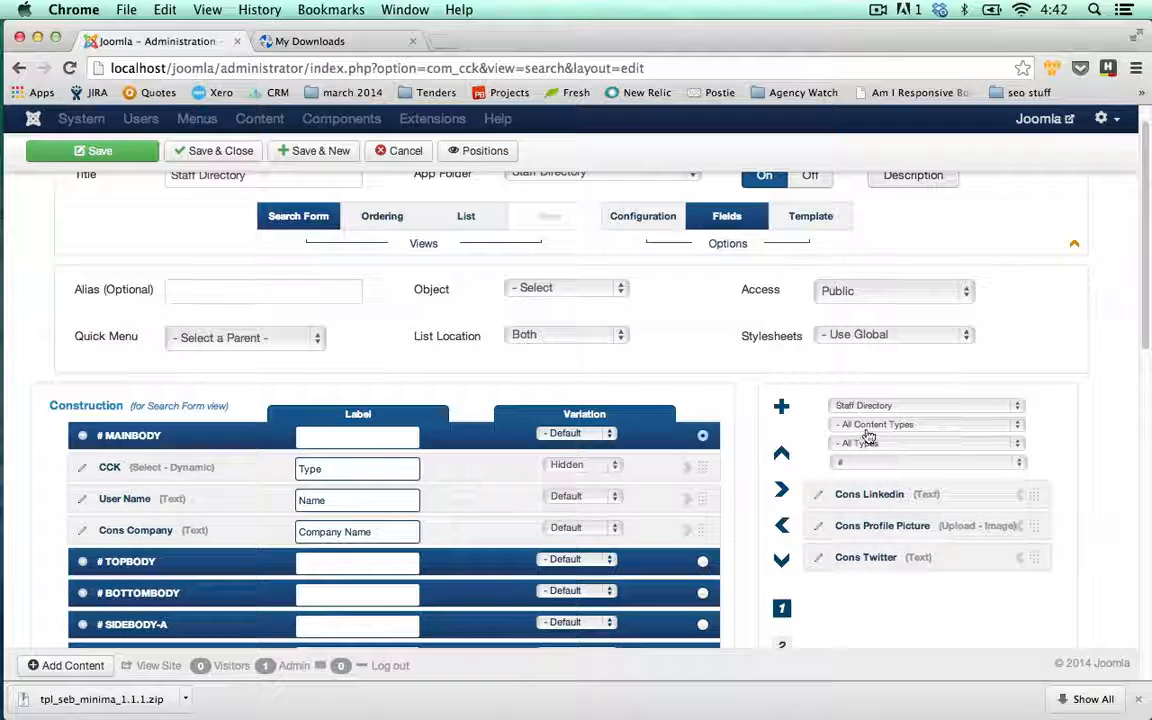
- Show all app folders filtered to letter B and add Button Search to the search form
click(1016, 411)
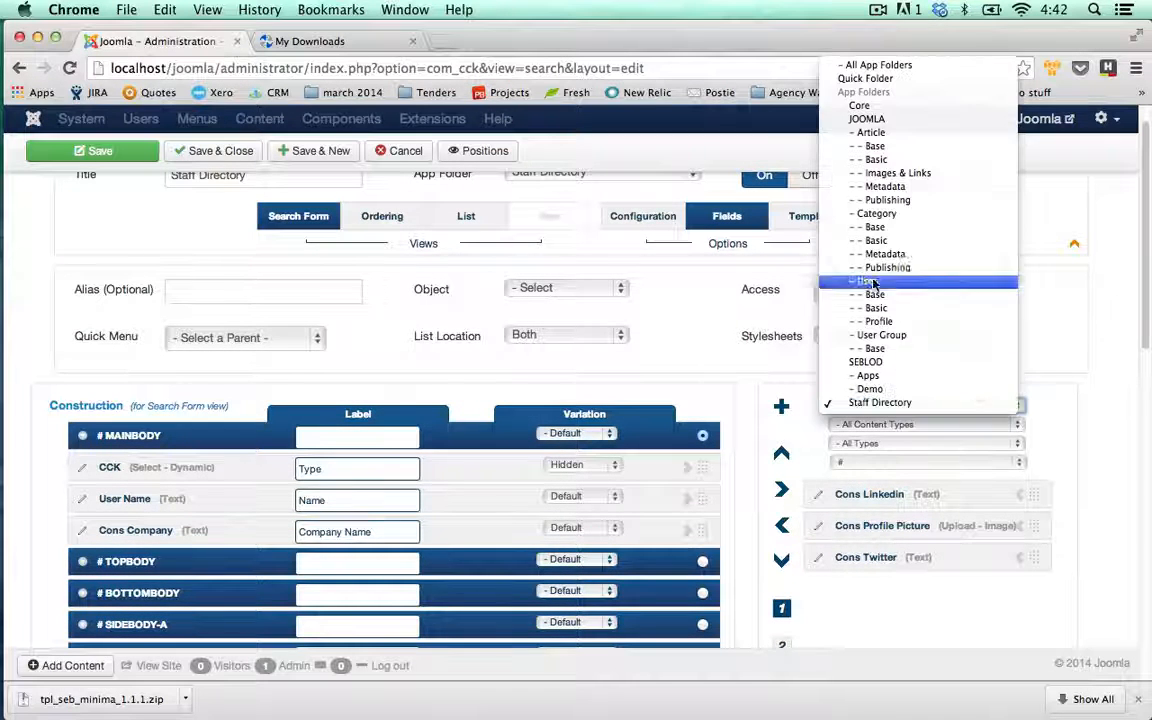
click(871, 66)
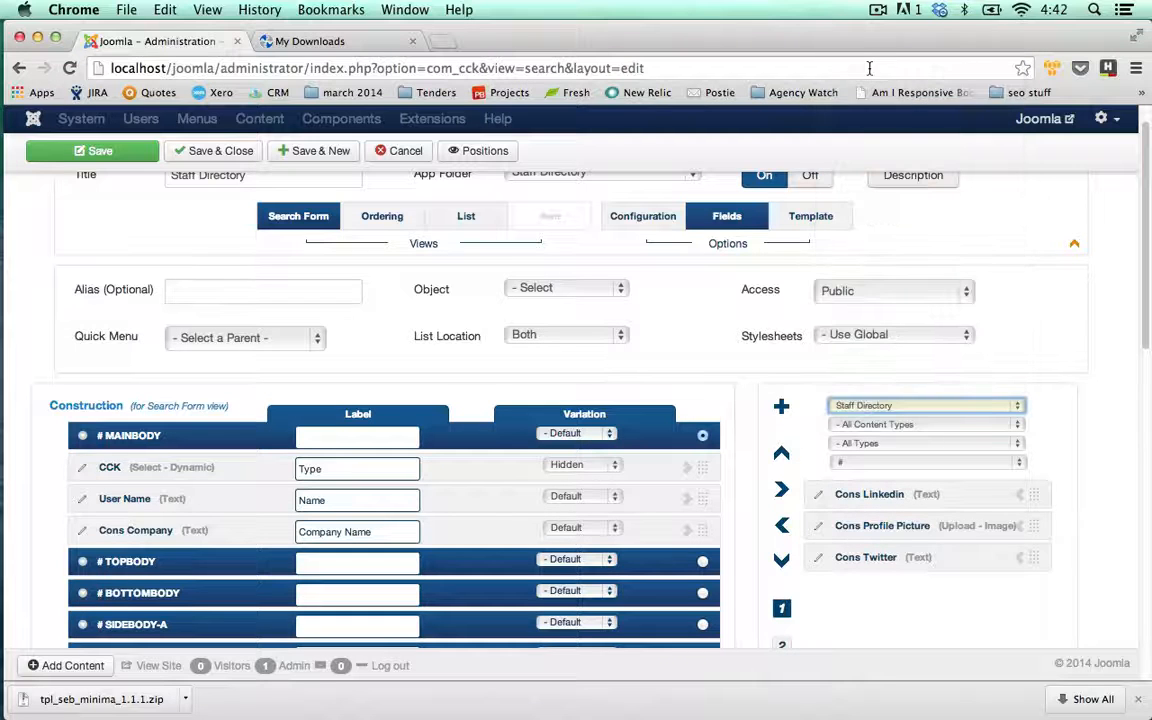
click(1020, 465)
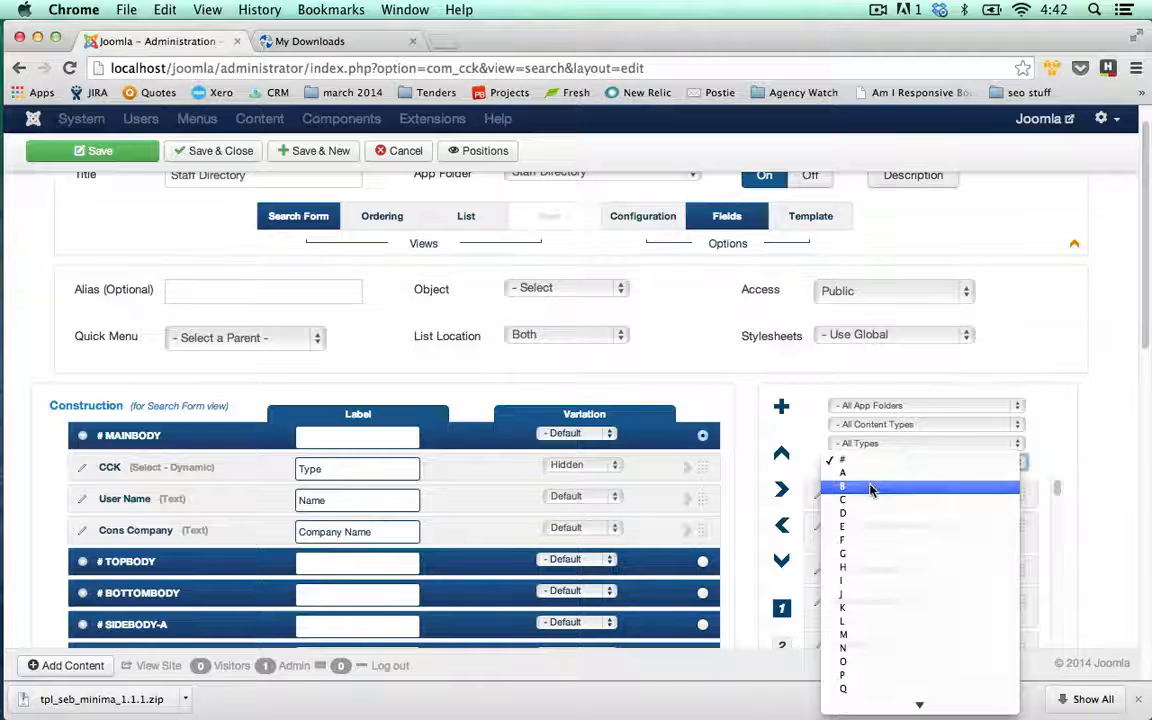
click(870, 487)
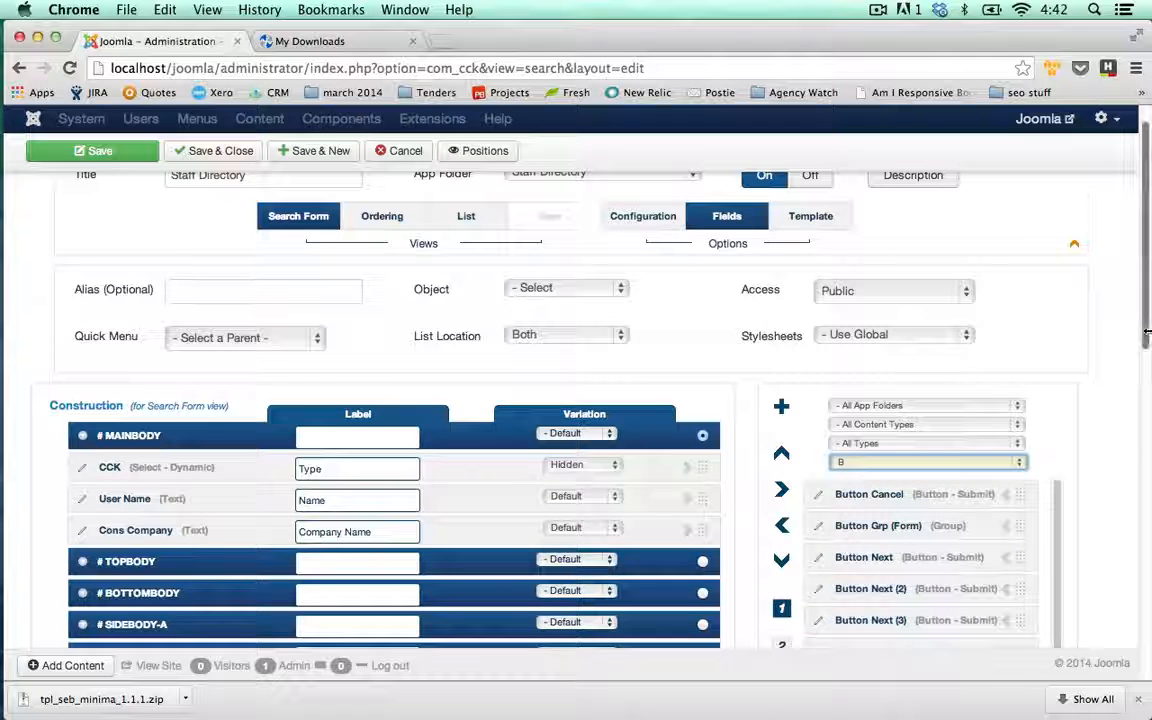
scroll(1147, 335, down, 3)
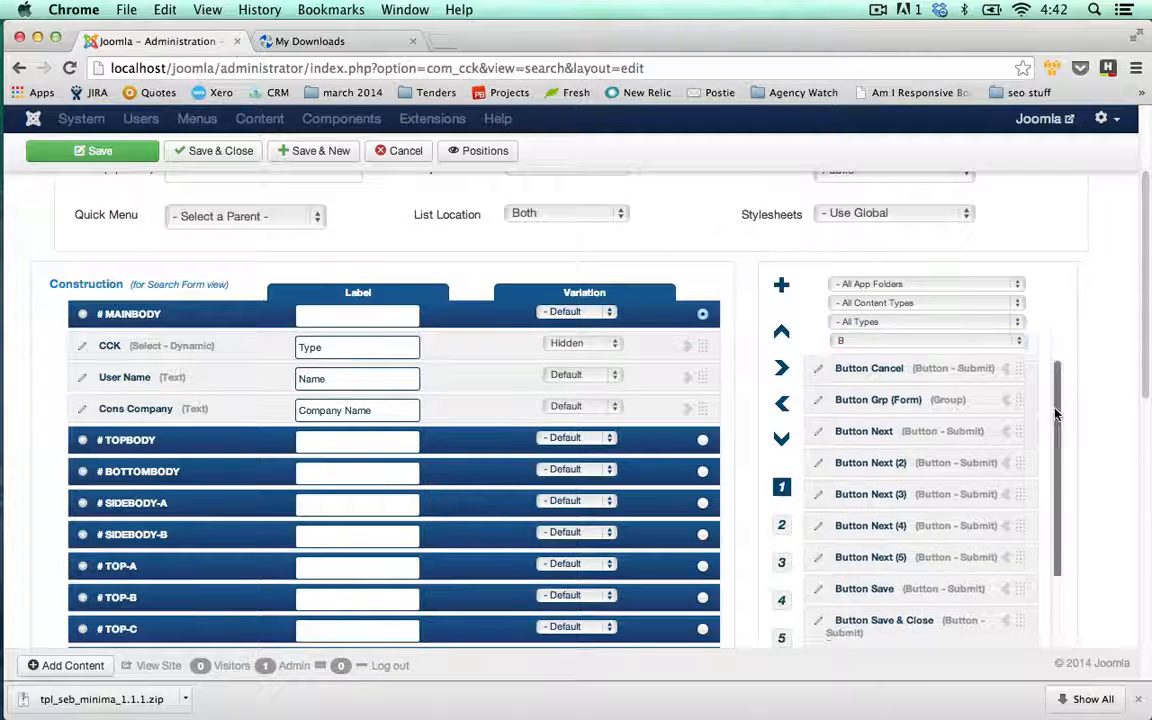
scroll(1056, 414, down, 4)
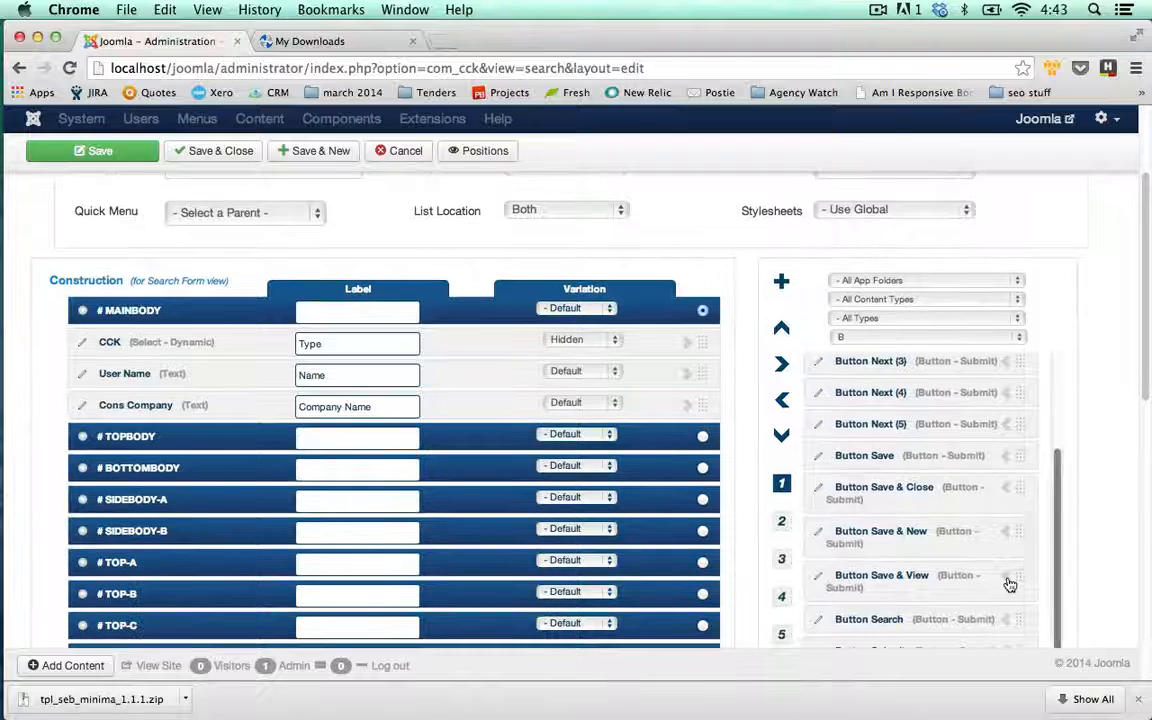
click(1005, 623)
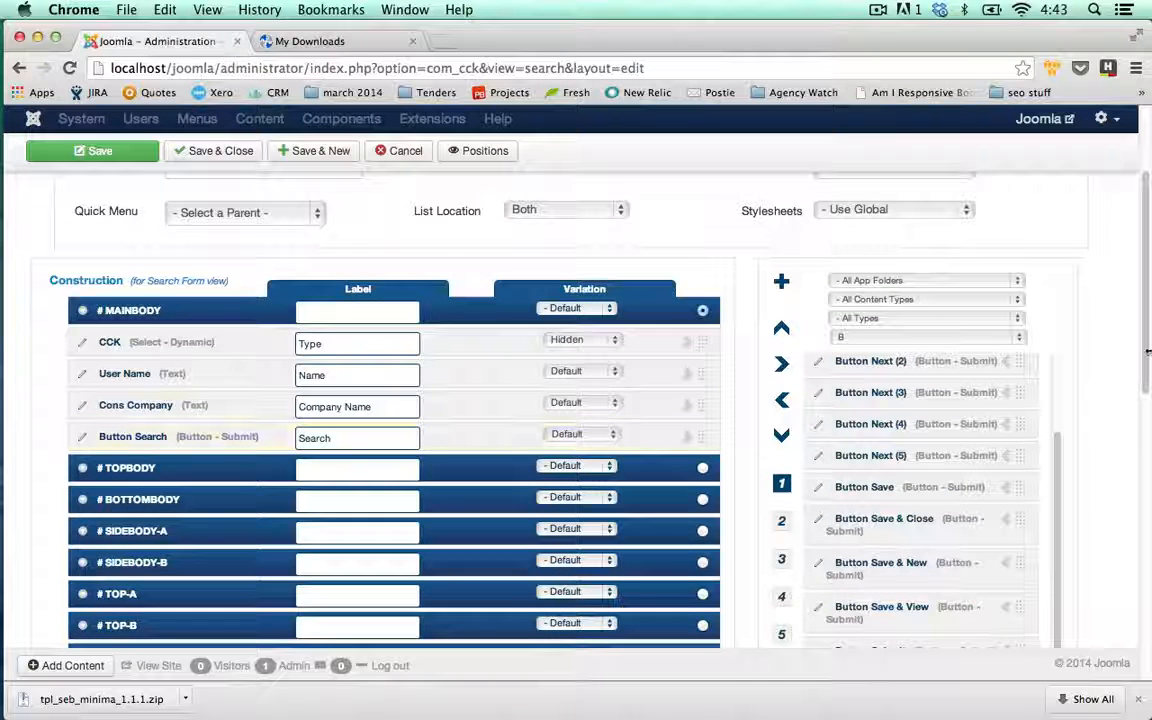
scroll(1148, 300, up, 3)
scroll(737, 306, down, 3)
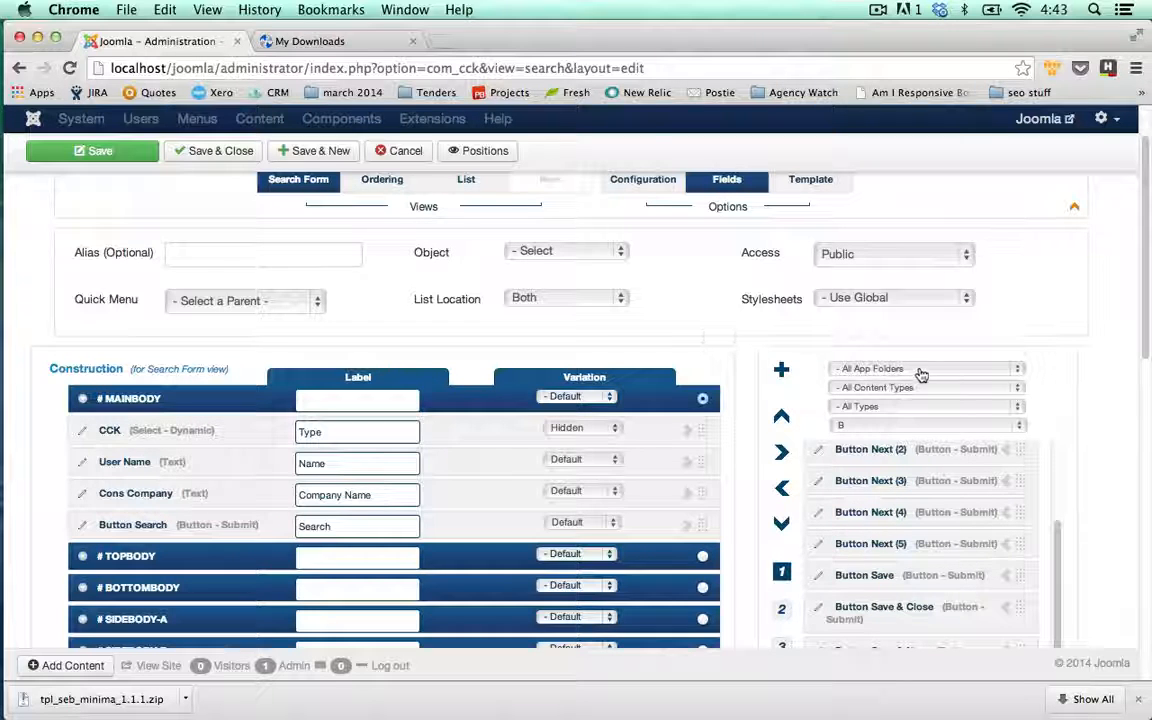
- Narrow available fields to the Staff Directory folder and Submit-type fields, clearing the letter filter
click(1015, 374)
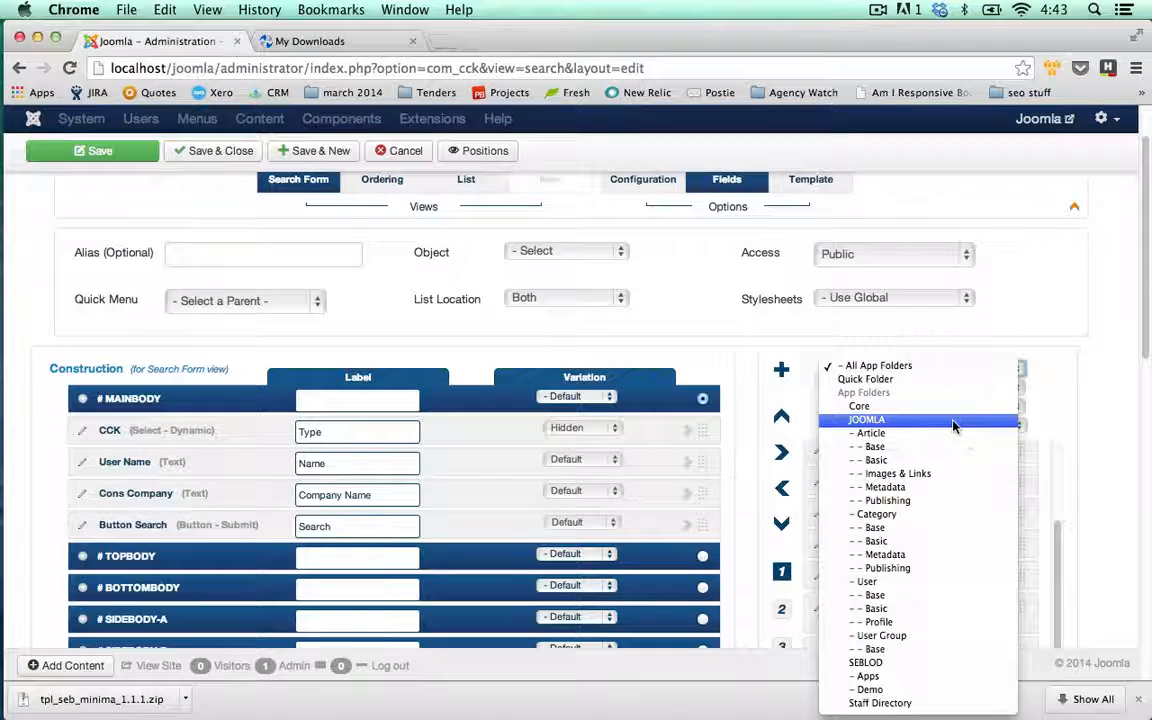
click(921, 704)
click(910, 554)
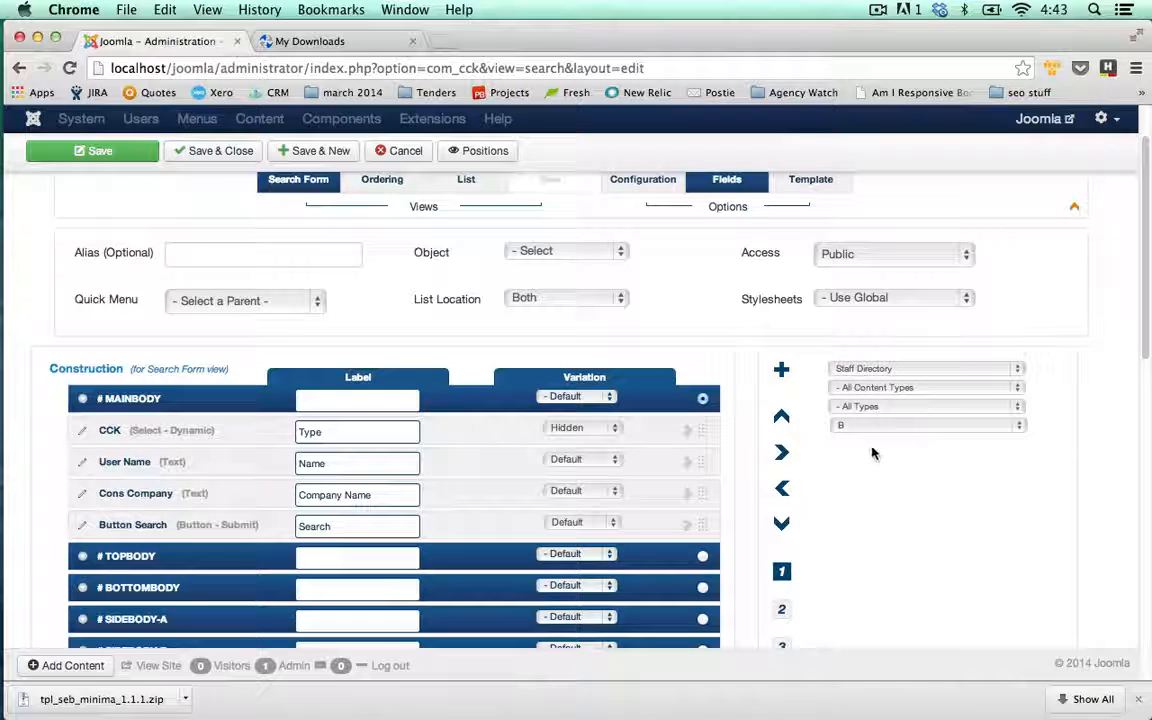
click(1021, 429)
click(936, 398)
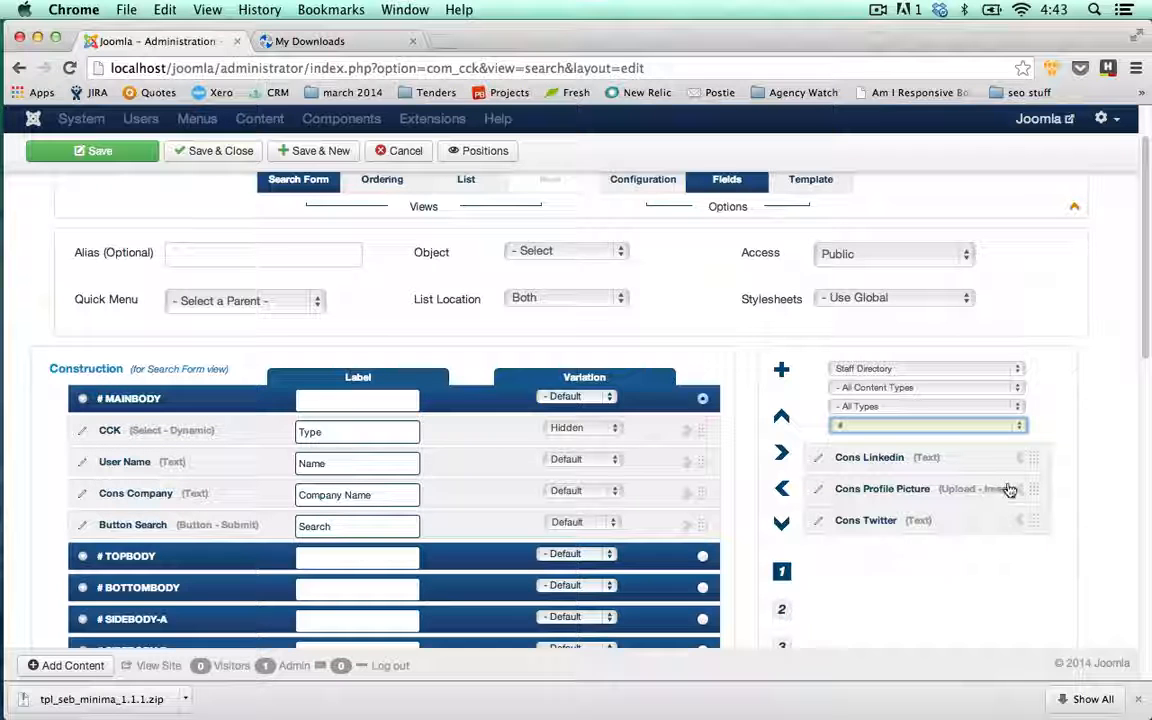
click(1019, 370)
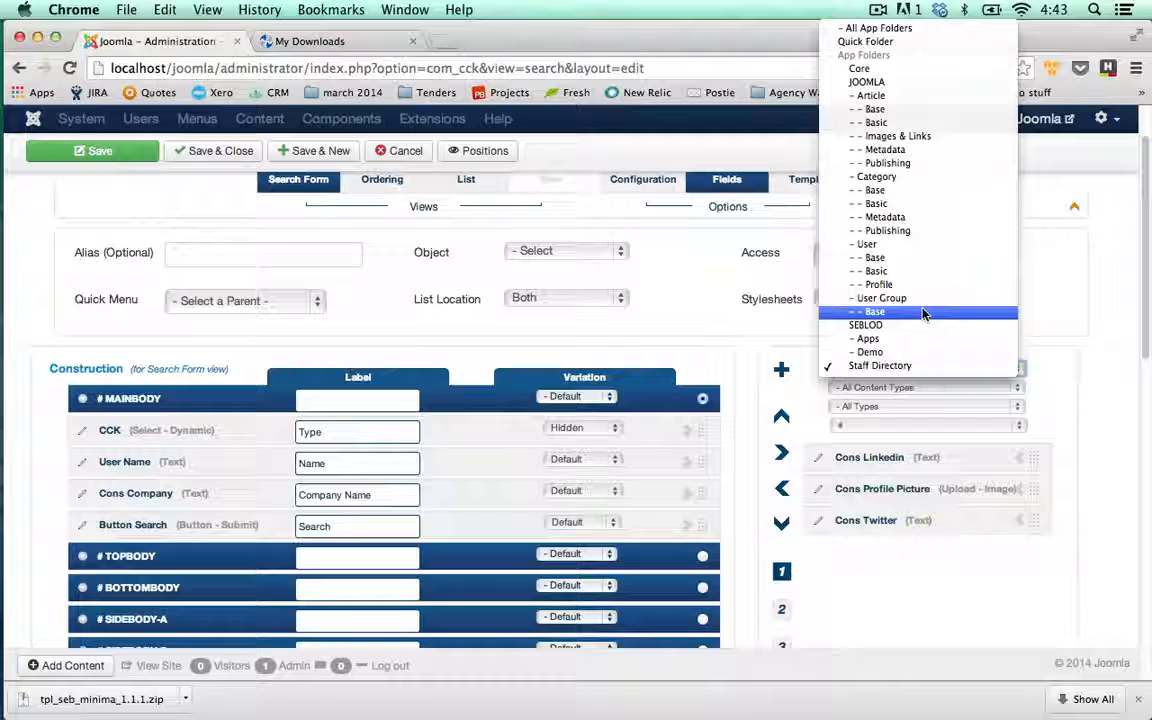
click(1095, 399)
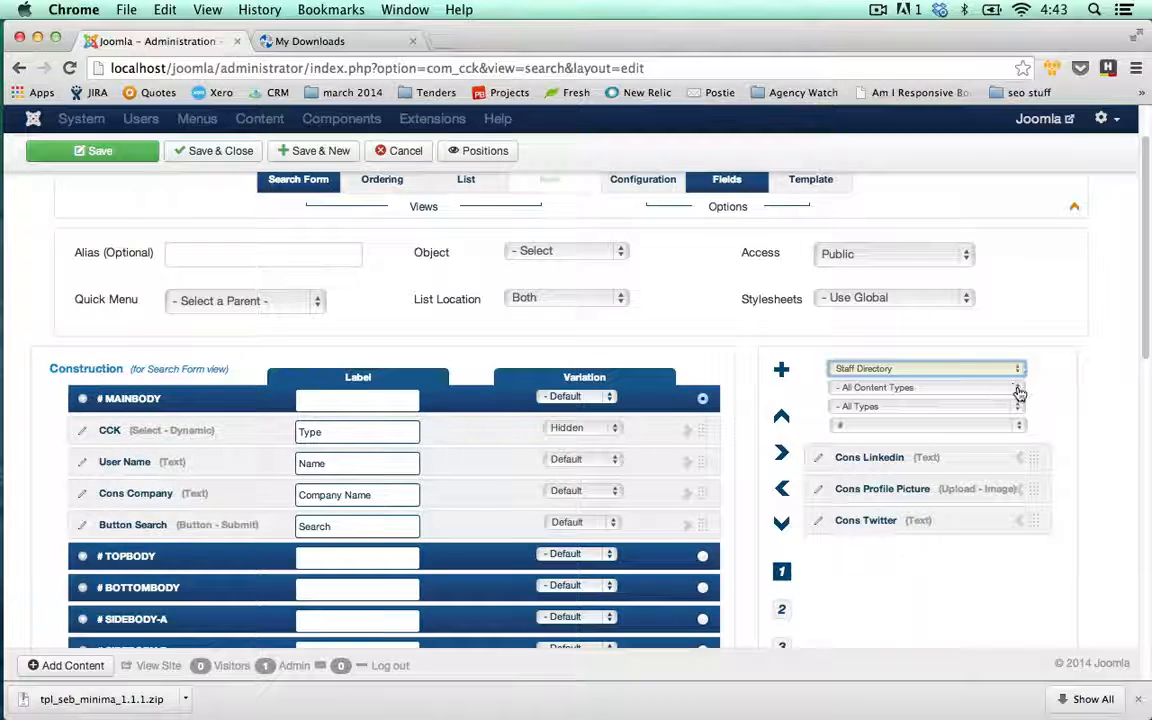
click(1019, 393)
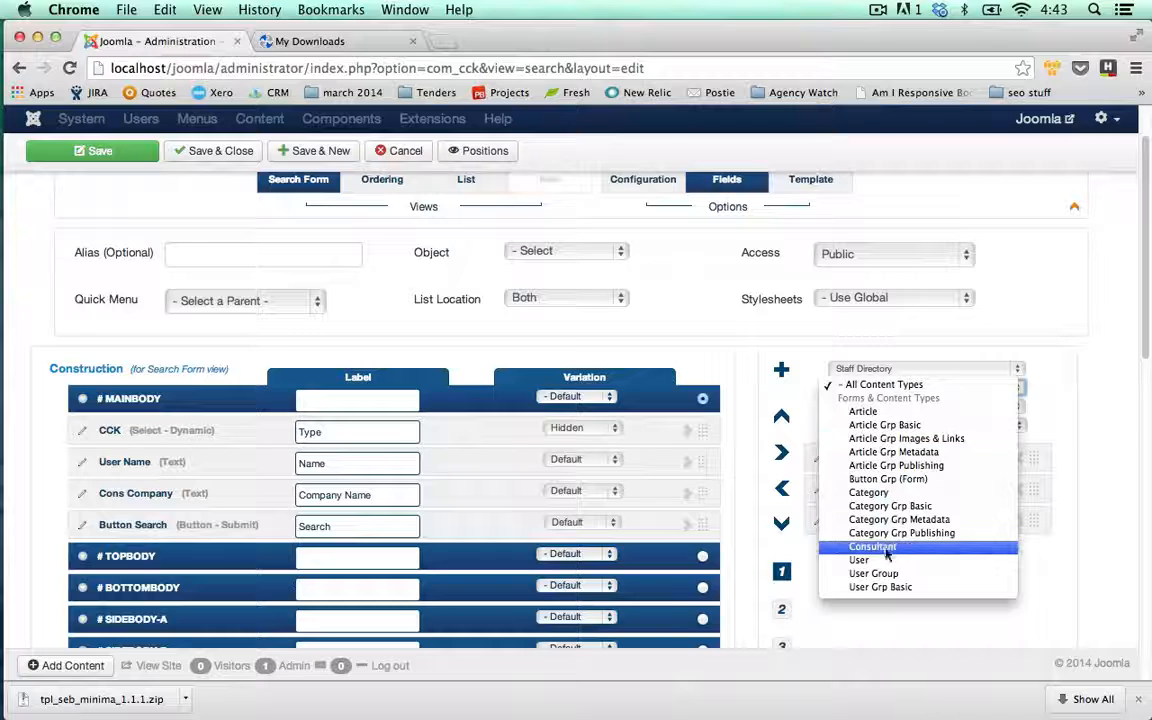
click(1057, 581)
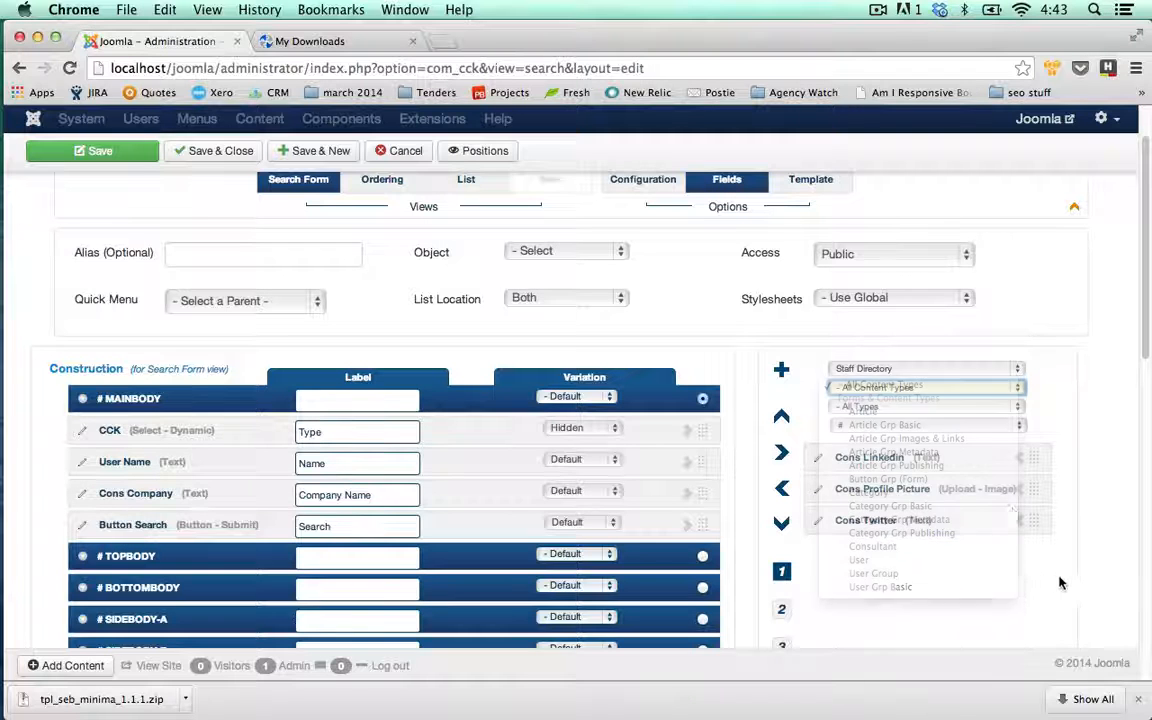
click(1017, 408)
scroll(977, 489, down, 2)
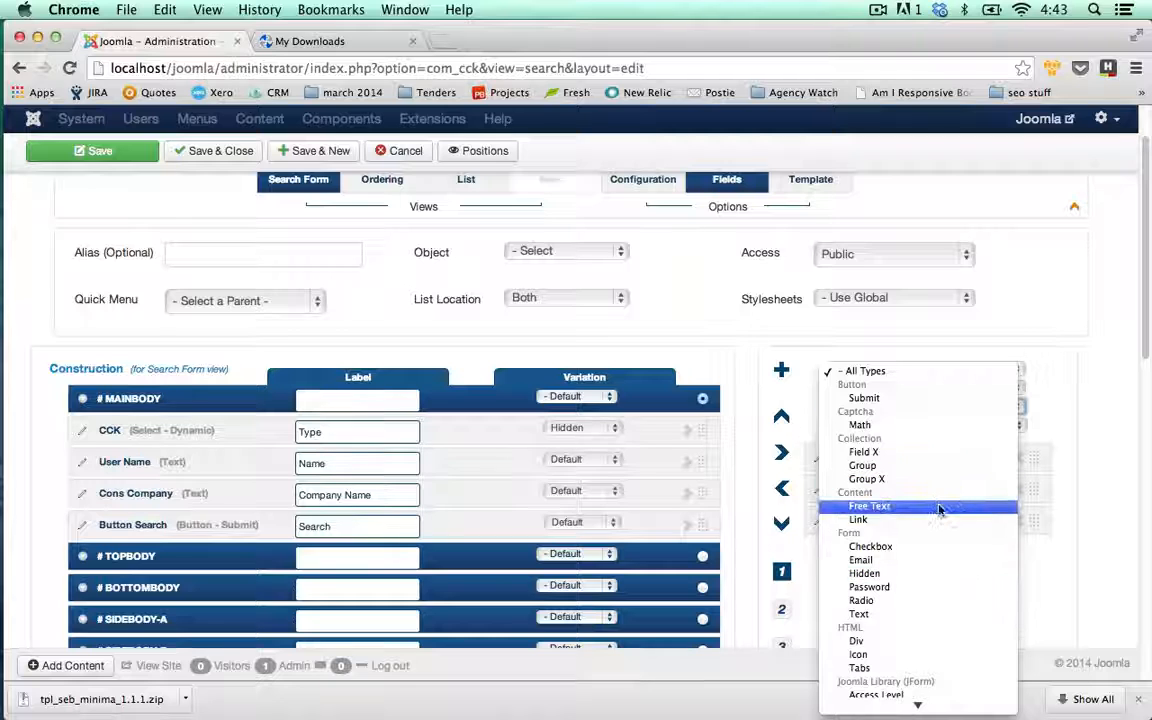
click(899, 398)
- Reset the available-field filters to all app folders and all types, keeping every letter
click(1017, 371)
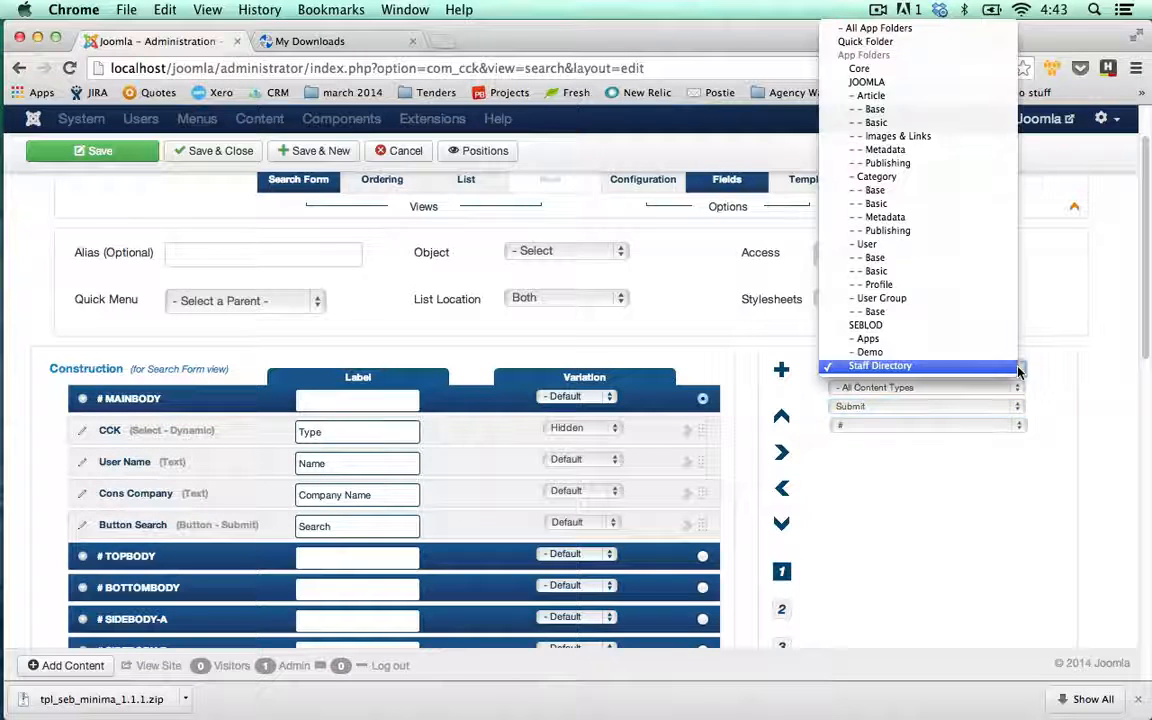
click(868, 28)
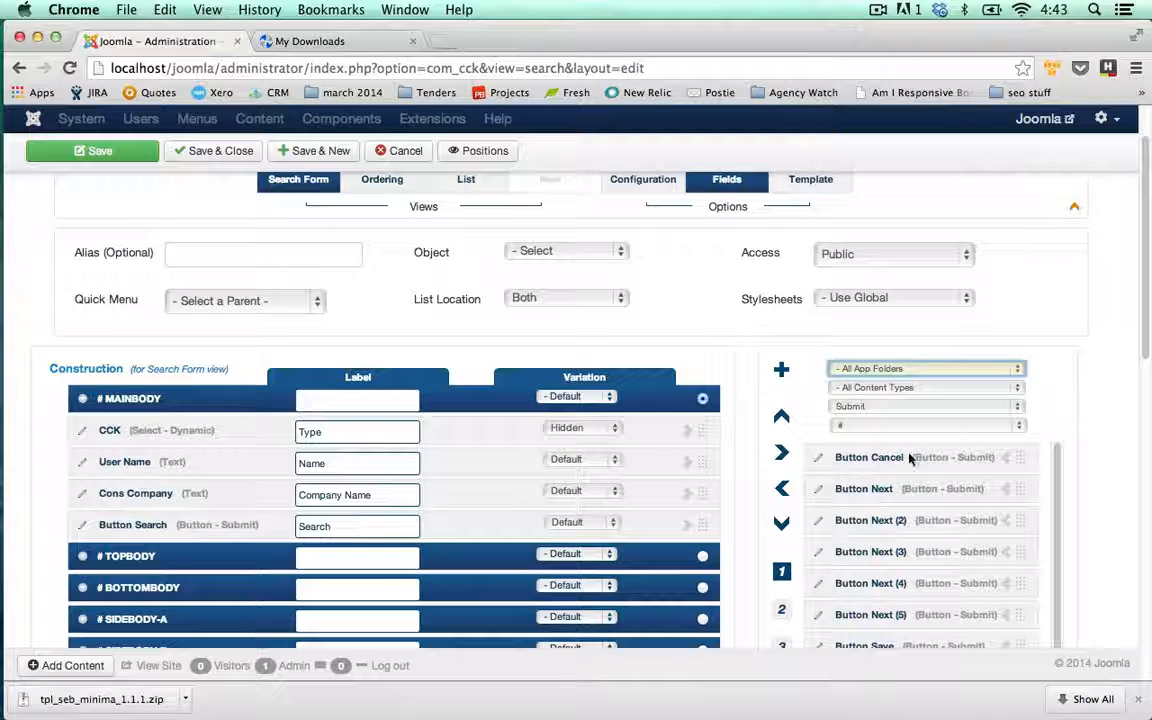
click(922, 425)
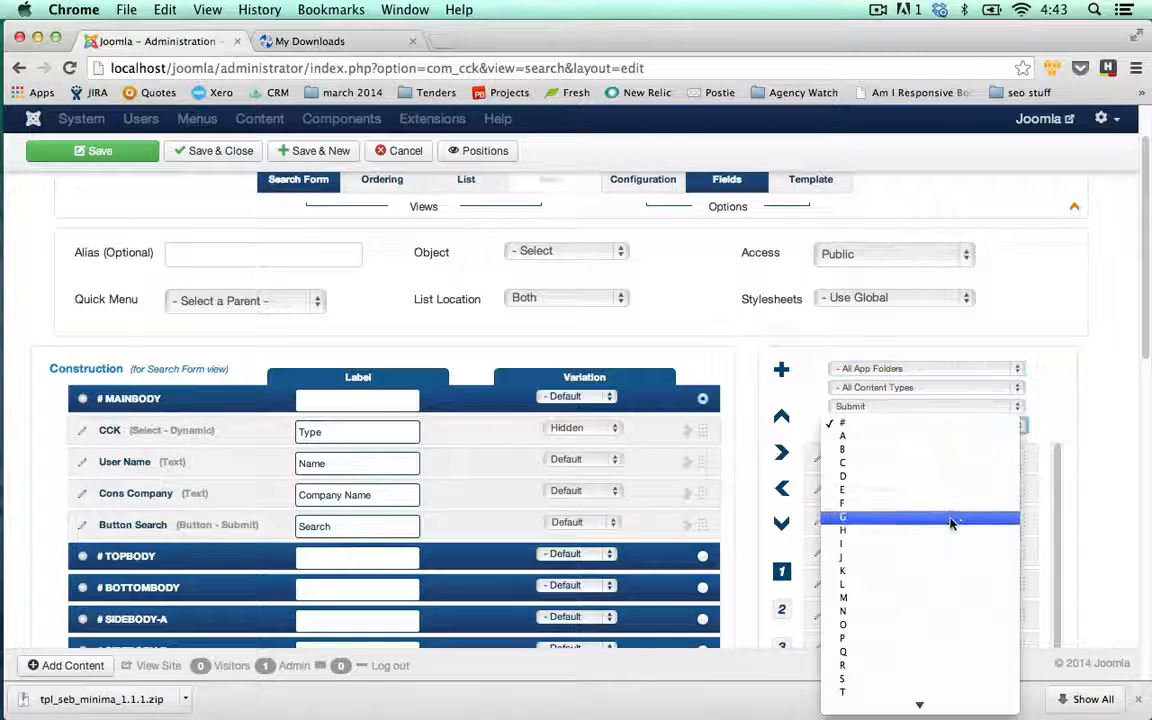
scroll(921, 514, down, 1)
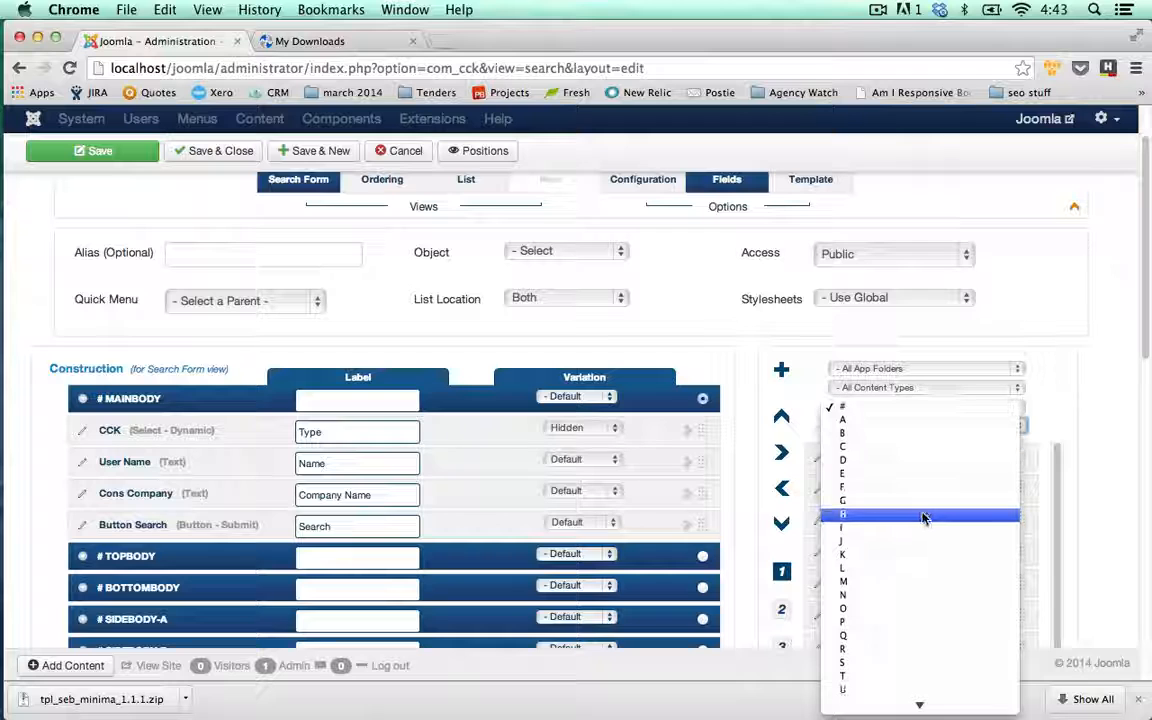
click(1075, 441)
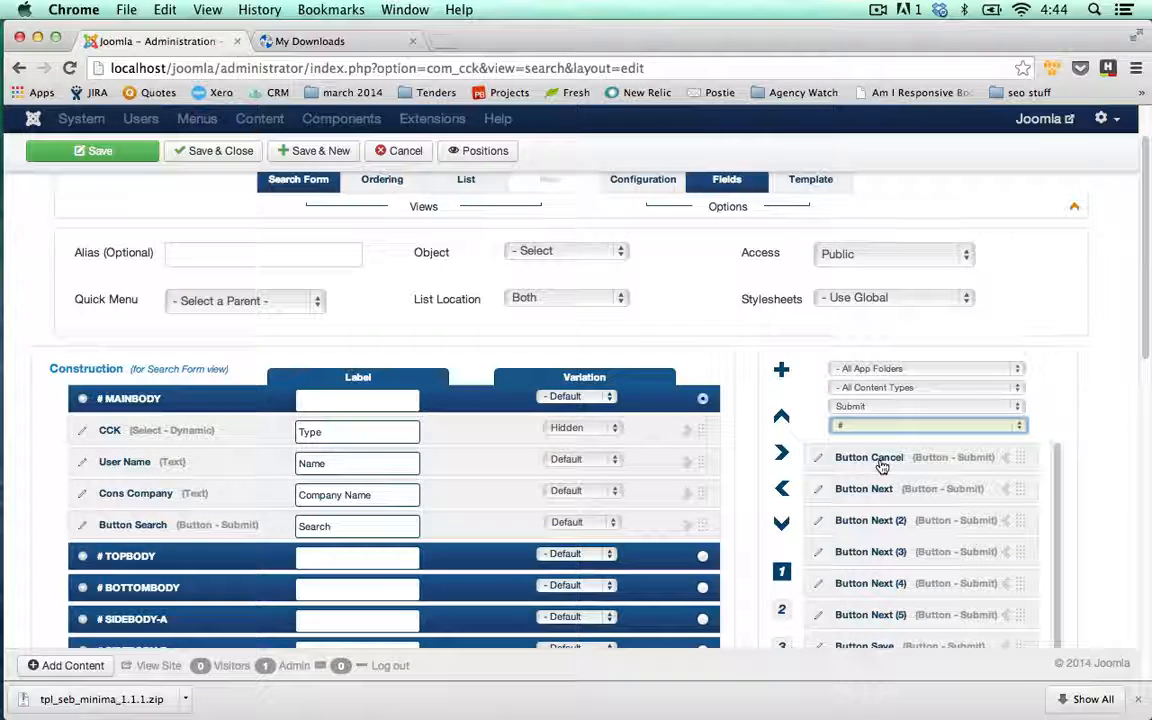
click(1020, 428)
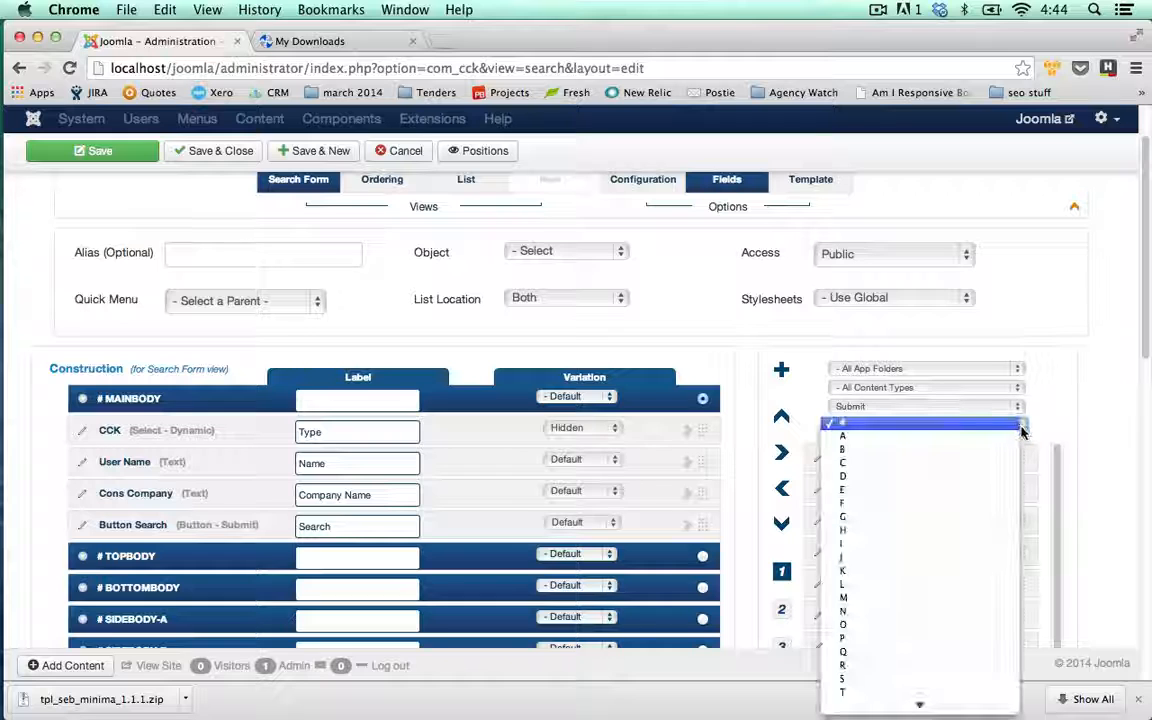
click(1020, 426)
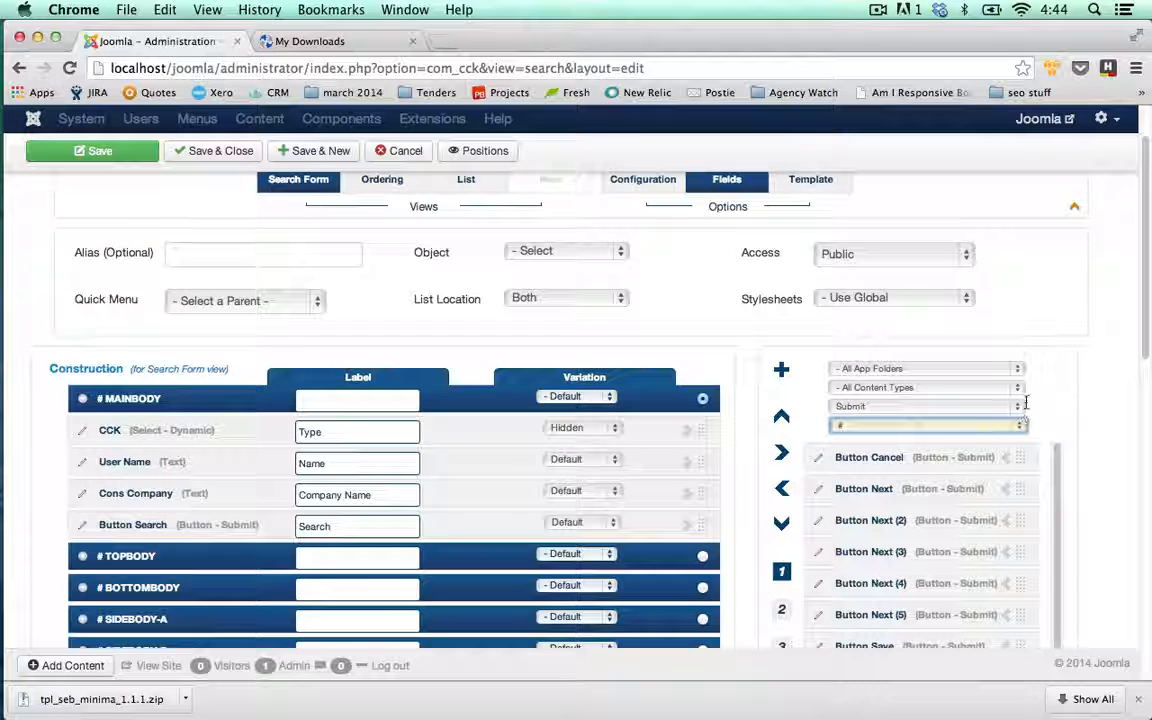
scroll(1075, 425, down, 1)
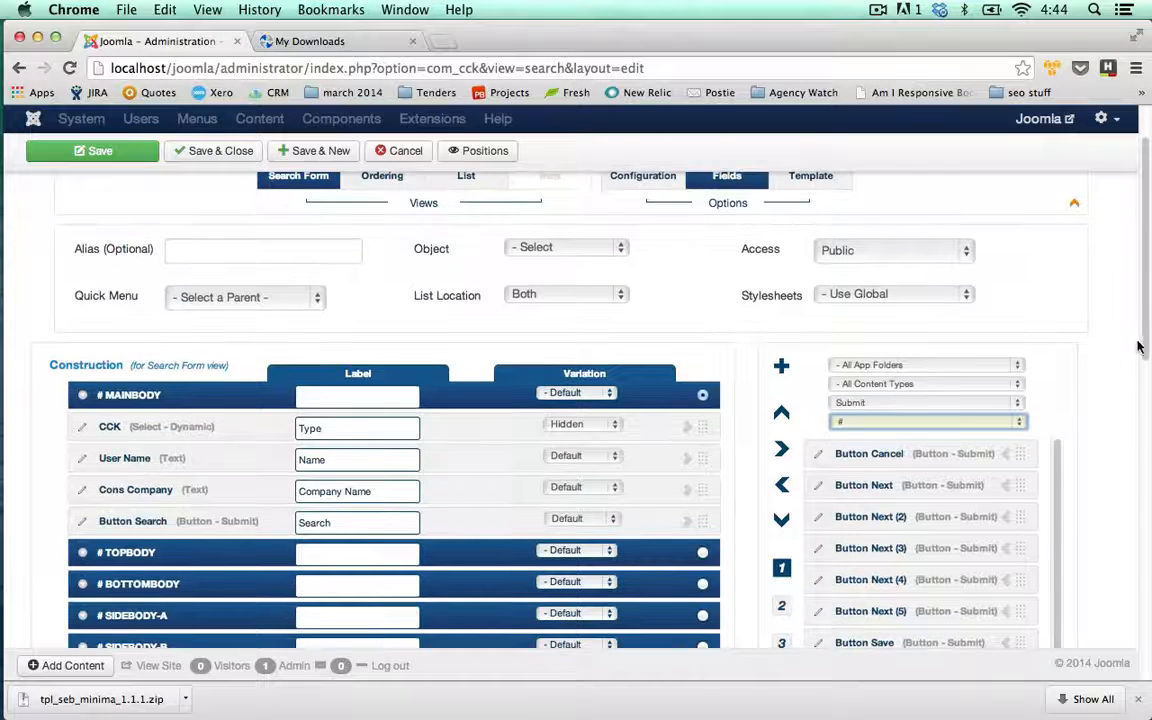
scroll(1138, 346, down, 2)
click(1017, 374)
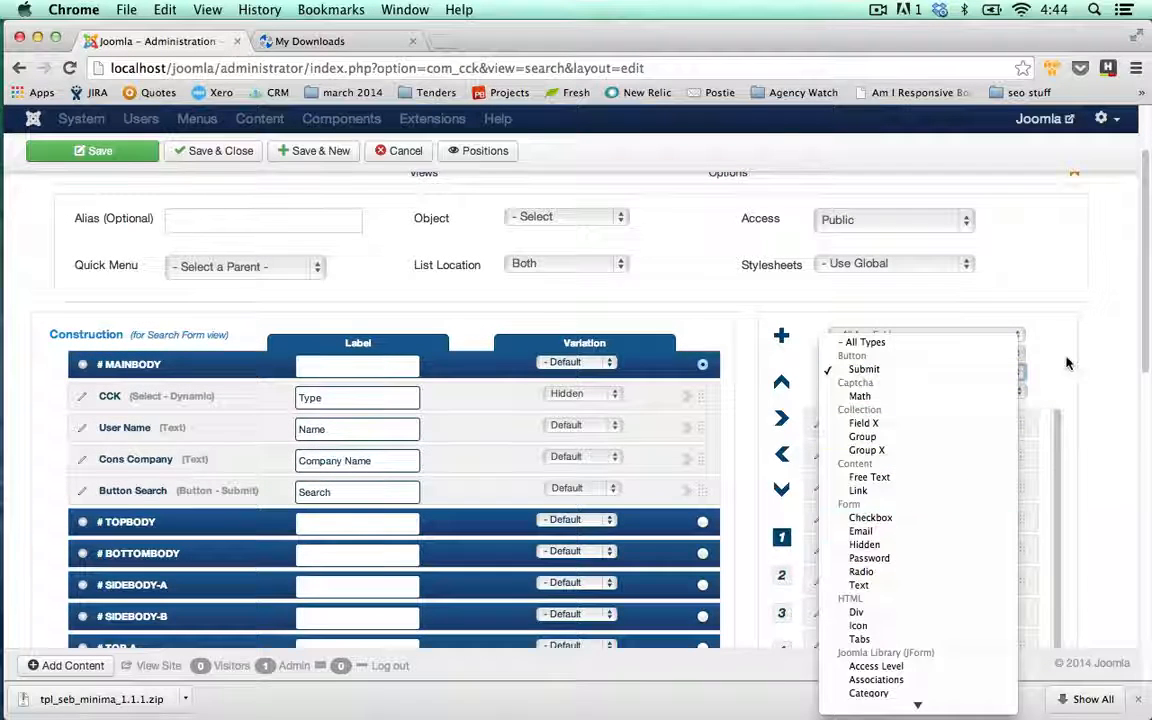
click(990, 341)
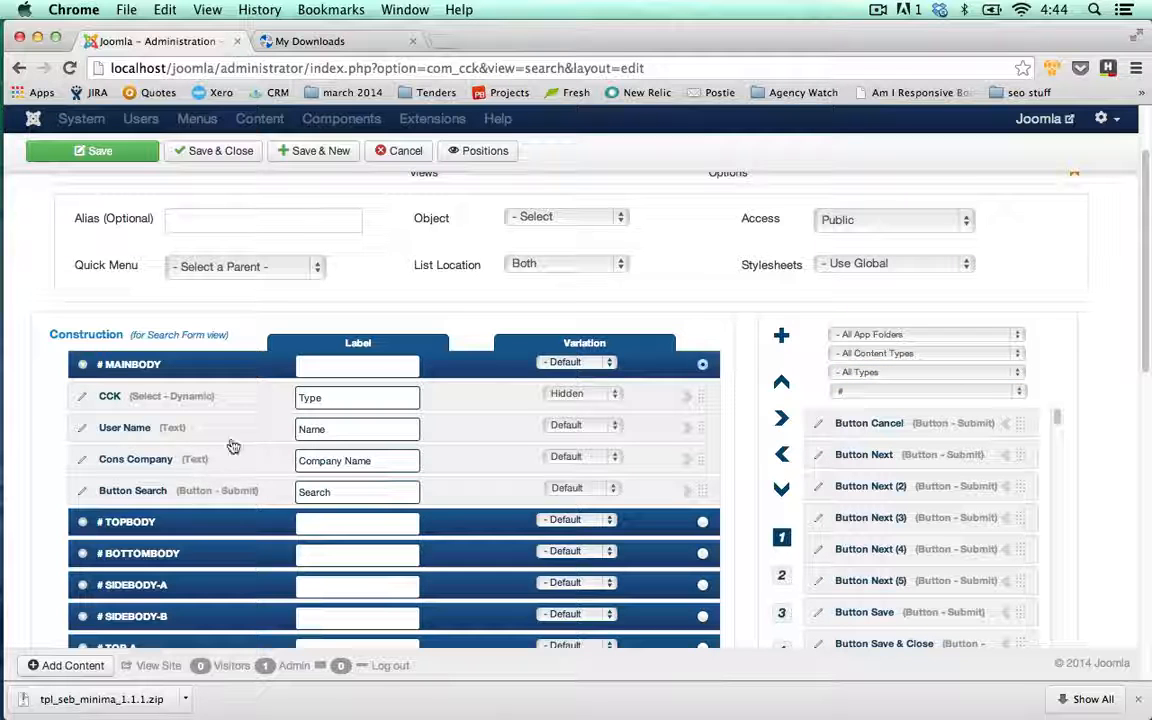
scroll(530, 452, up, 1)
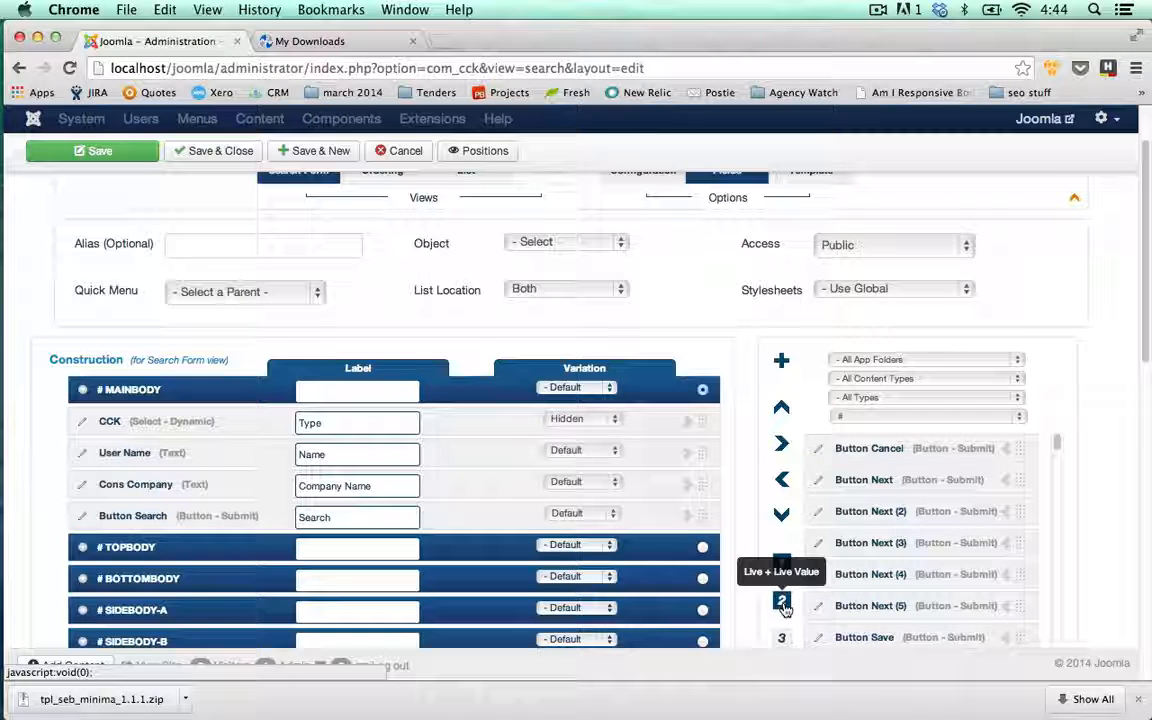
- Move from the List view to the Item view of the Staff Directory type, showing its fields
scroll(744, 435, up, 1)
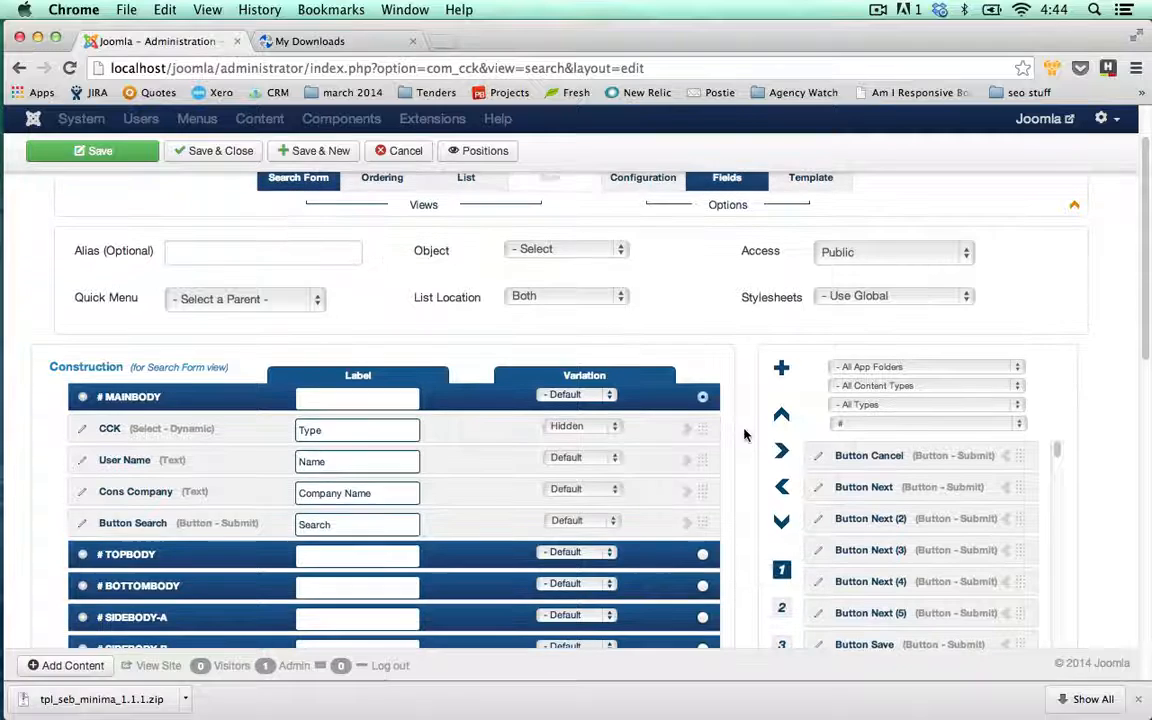
scroll(518, 268, up, 2)
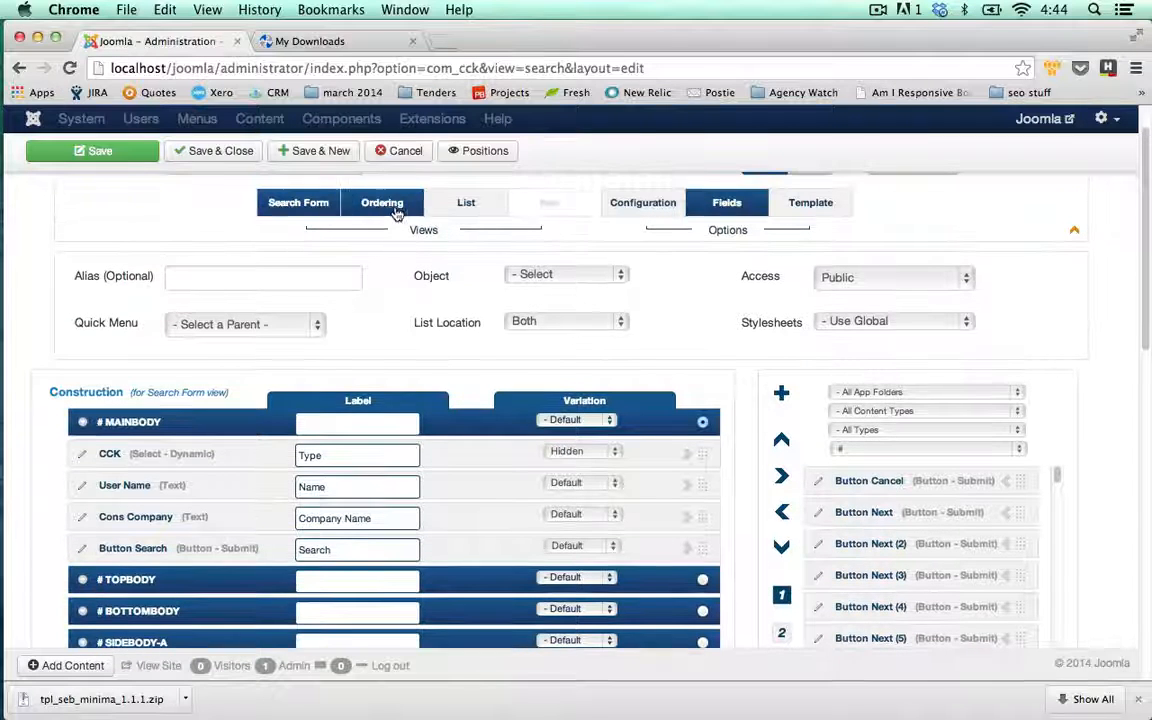
click(467, 206)
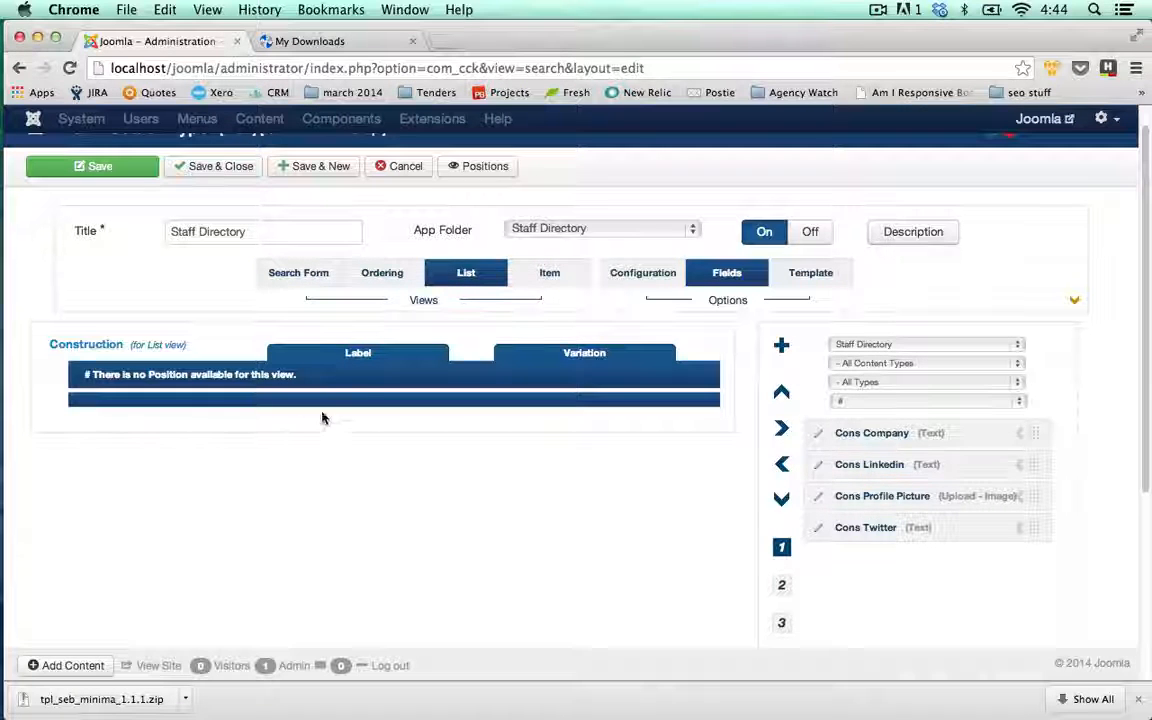
click(548, 280)
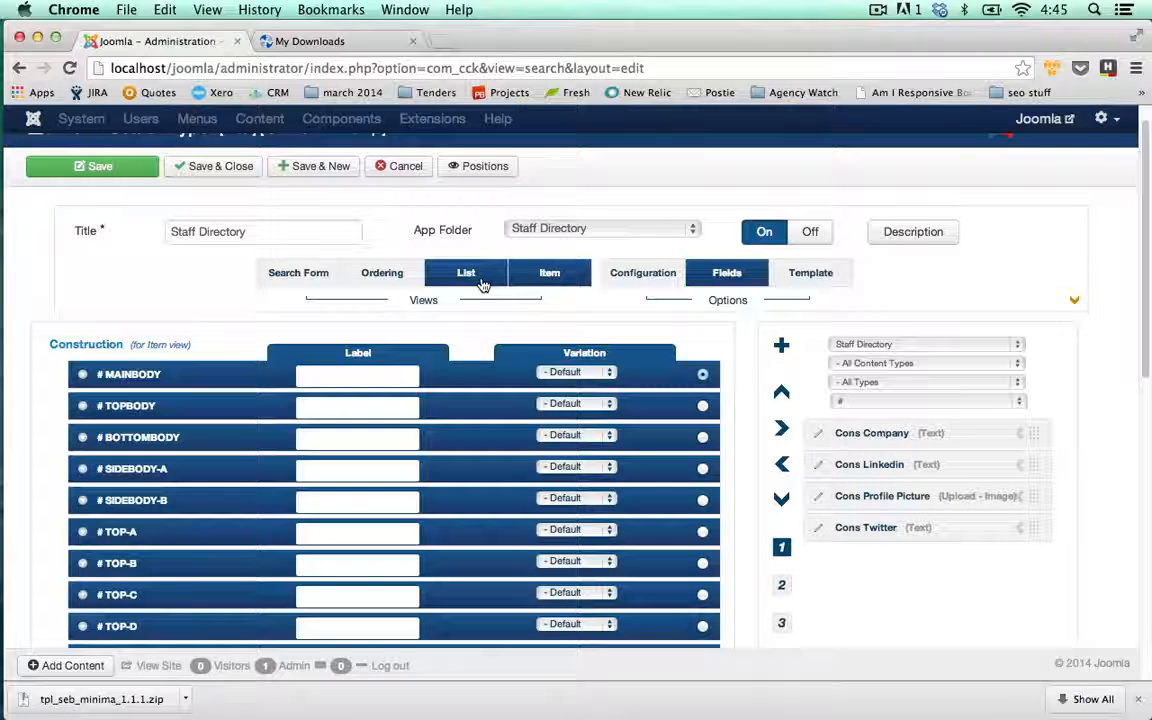
click(540, 272)
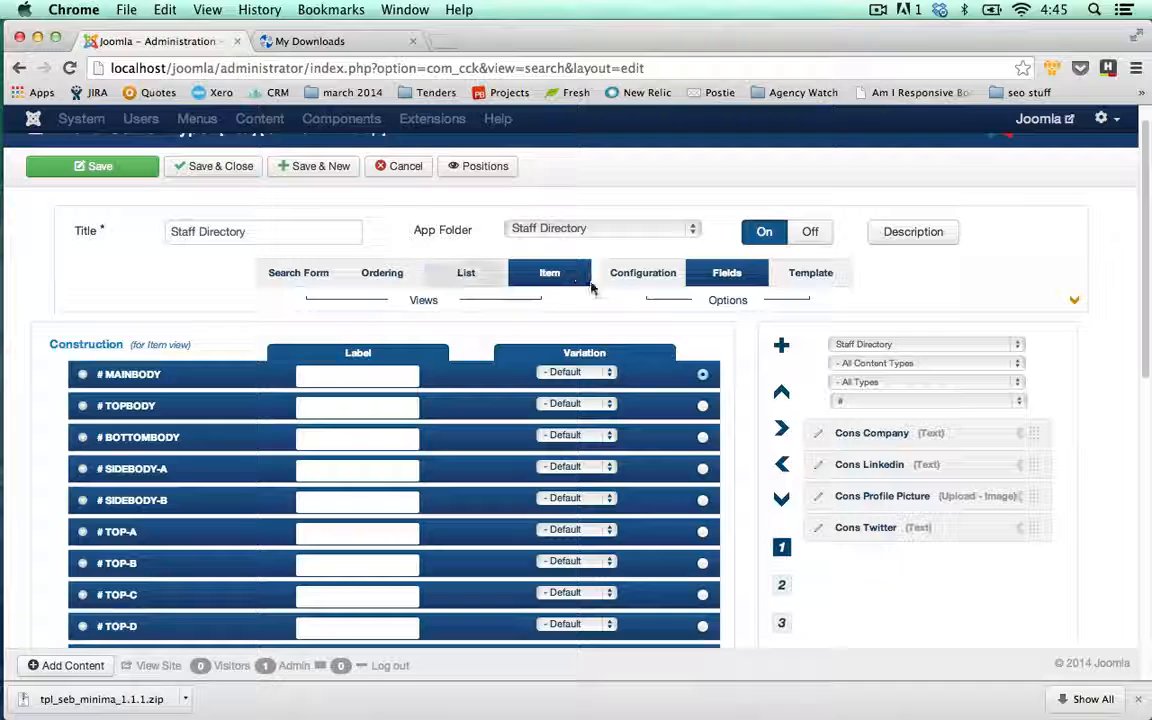
- Set the Item view template to Minimal - seb_minima
click(806, 276)
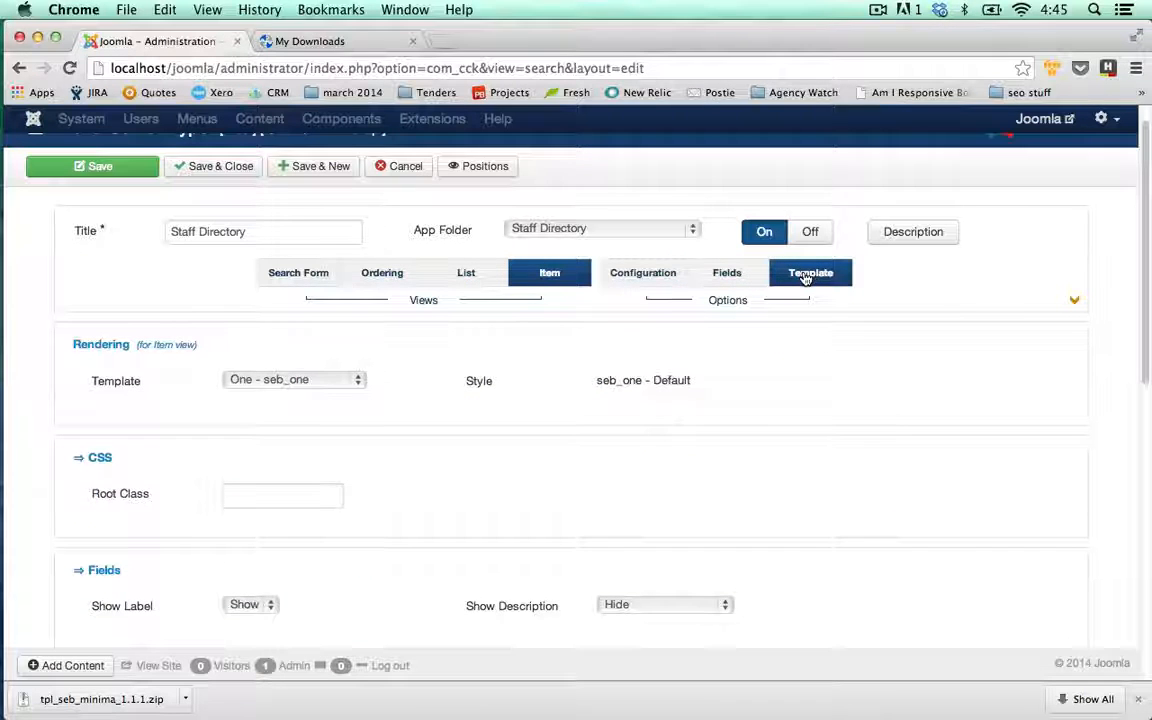
click(352, 380)
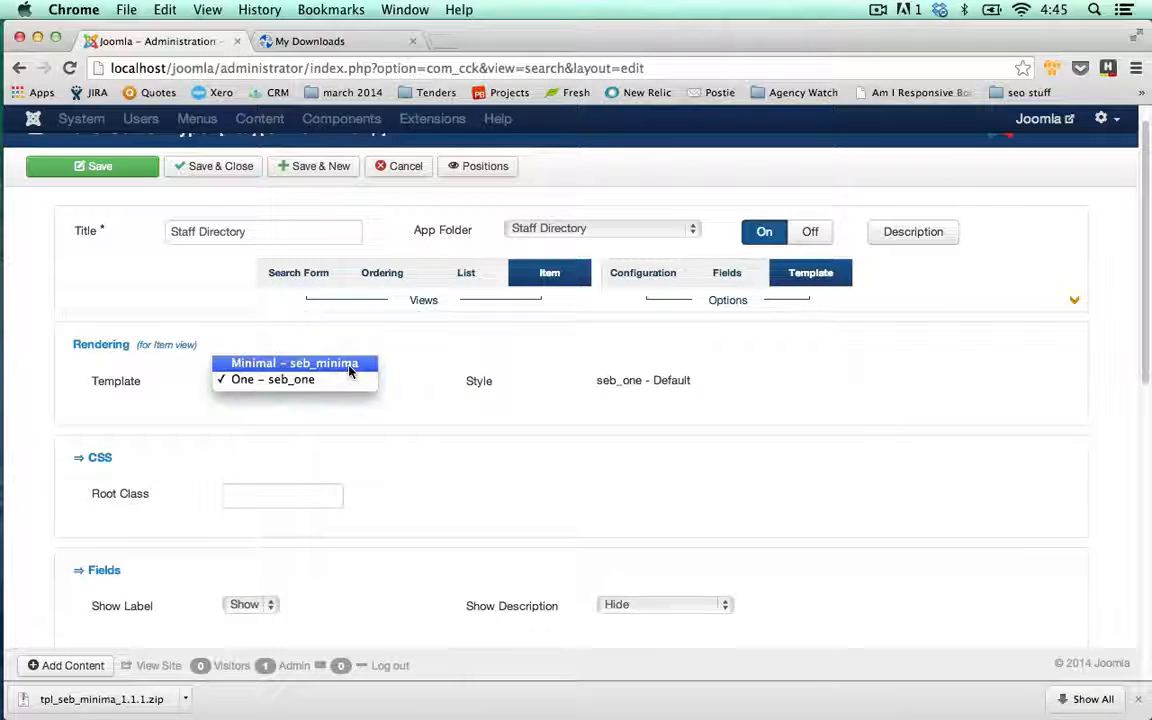
click(349, 364)
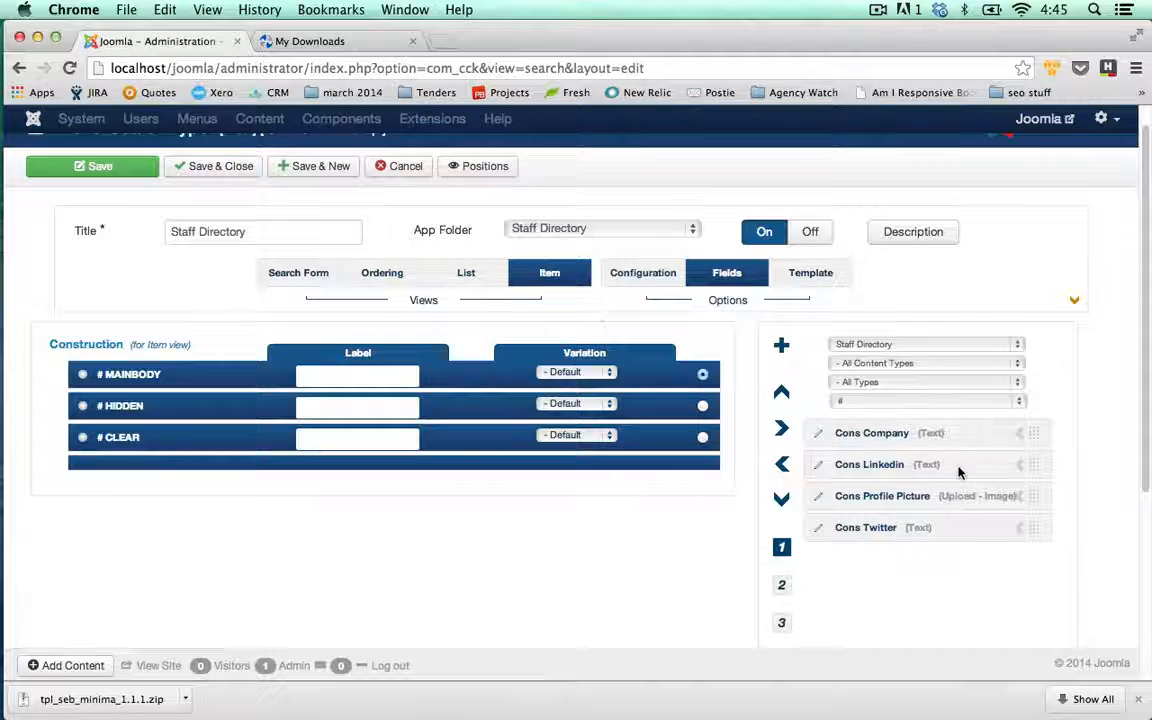
- Add Cons Company, Cons Linkedin, Cons Profile Picture and Cons Twitter to the mainbody
click(1021, 436)
click(1021, 436)
click(1021, 436)
click(1021, 436)
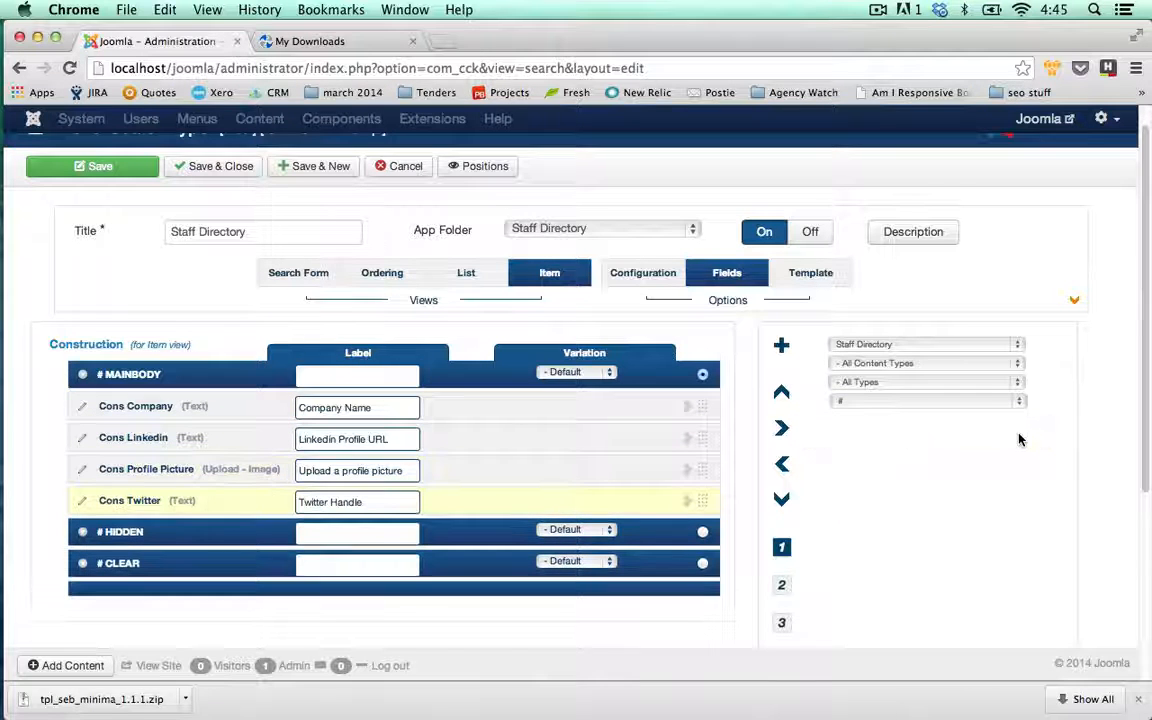
- Filter fields to all app folders and letter U, then add User Name to the mainbody
click(1024, 346)
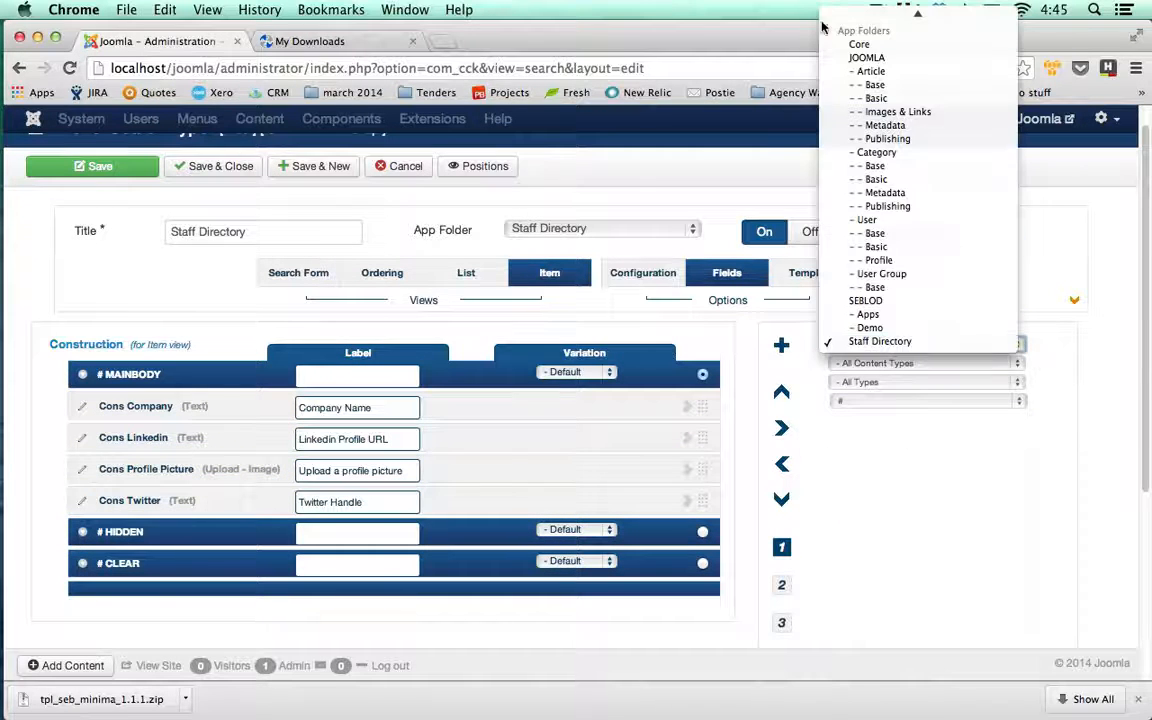
click(860, 12)
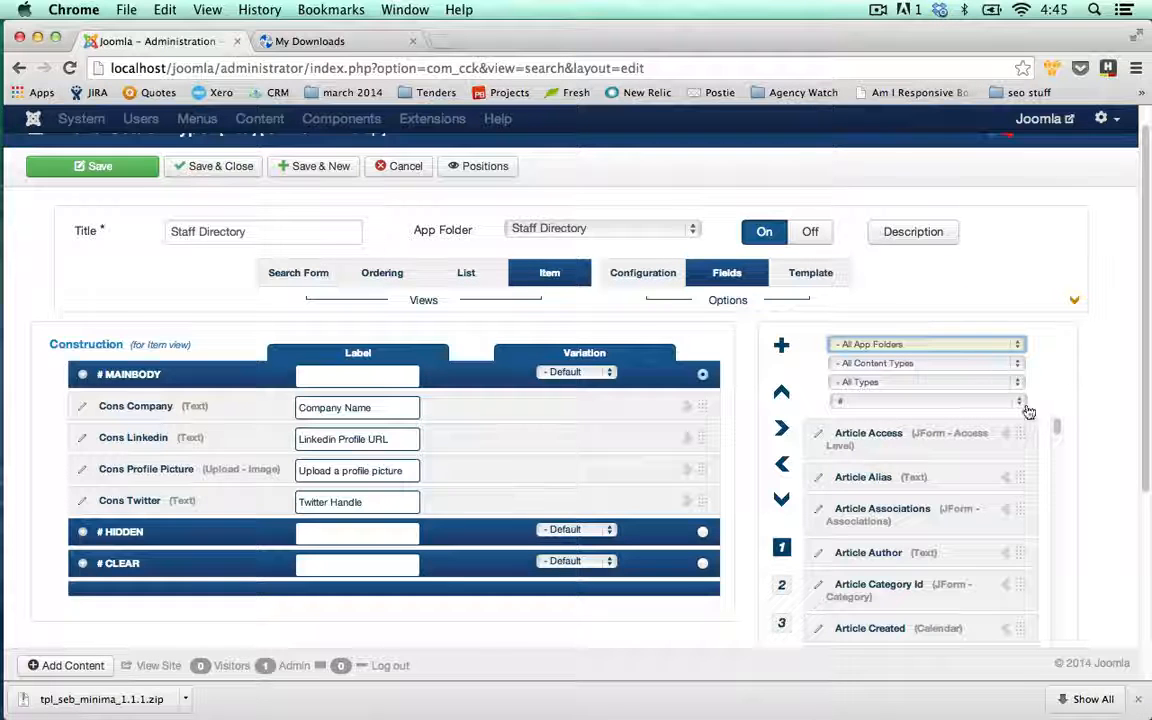
click(1019, 402)
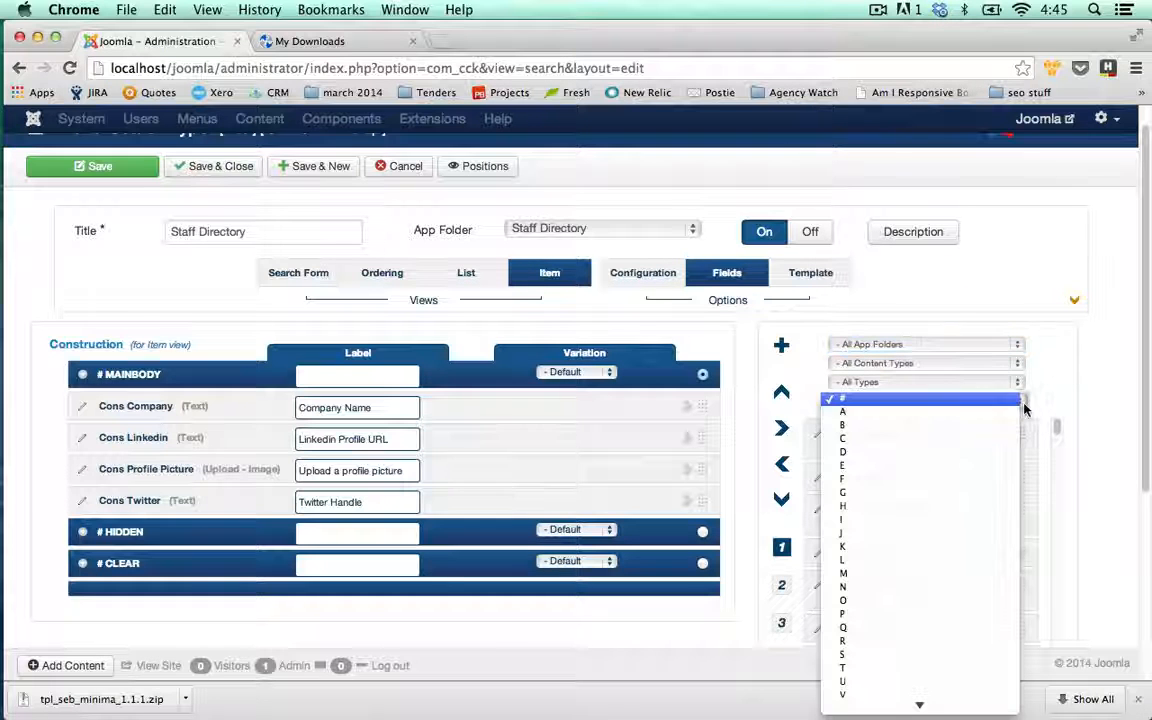
click(902, 681)
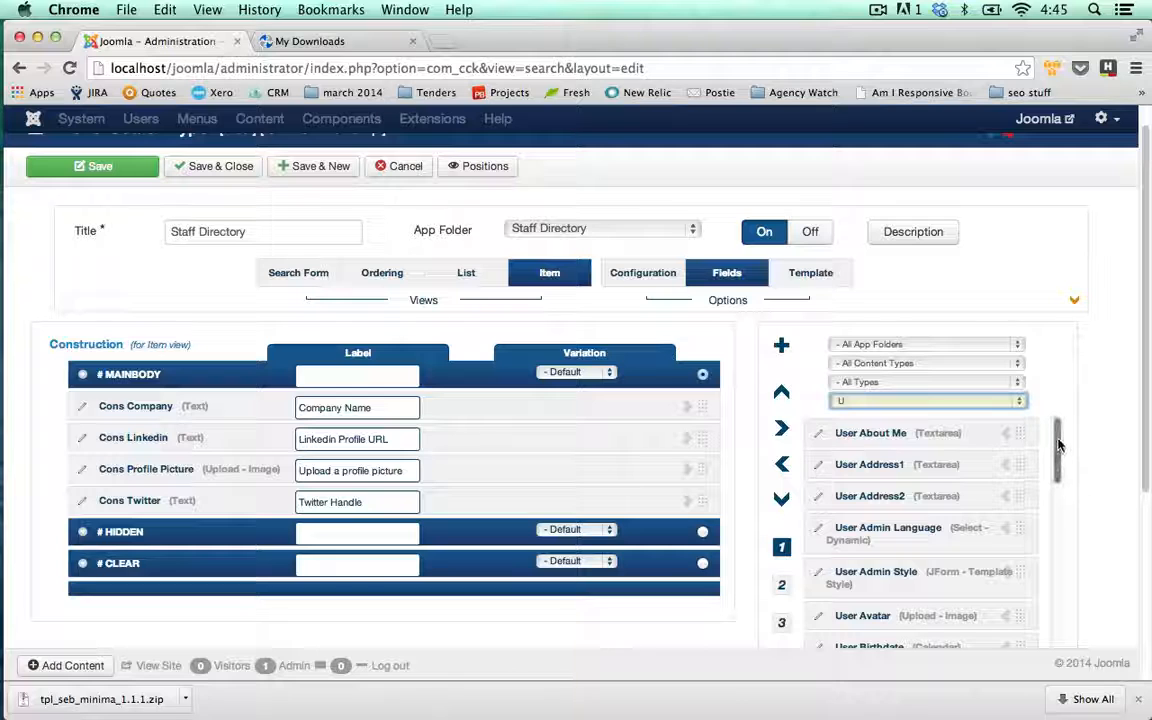
drag(1057, 442, 1054, 604)
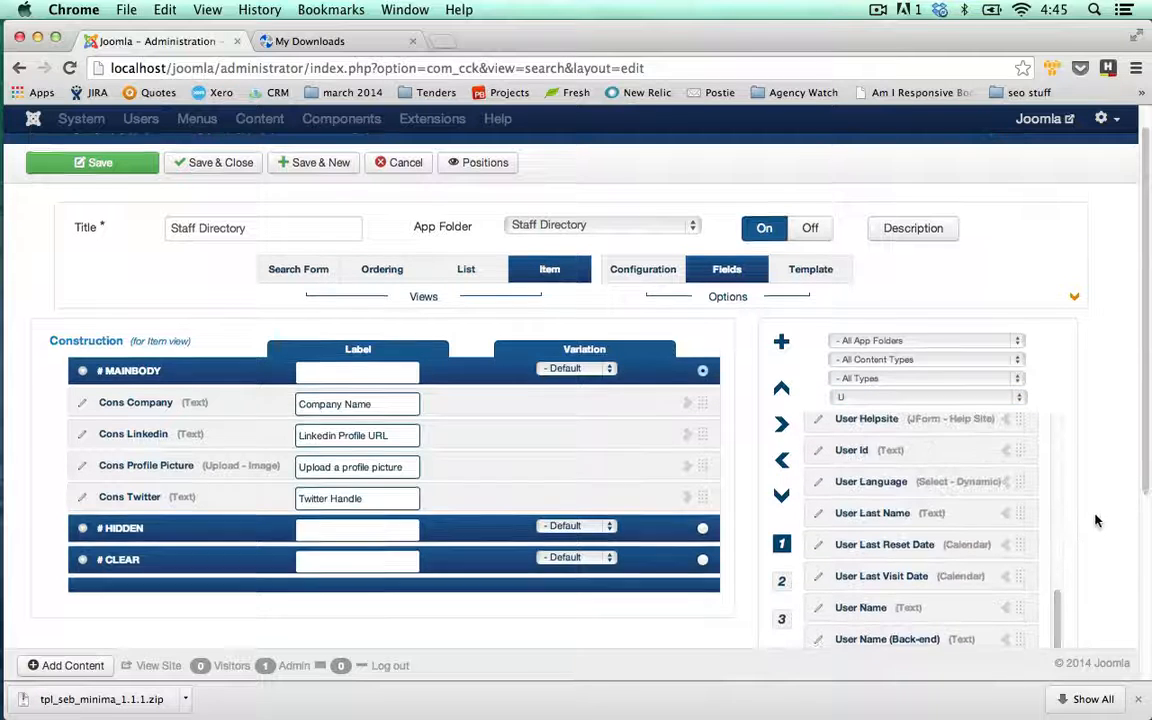
scroll(1094, 500, down, 1)
double_click(1005, 555)
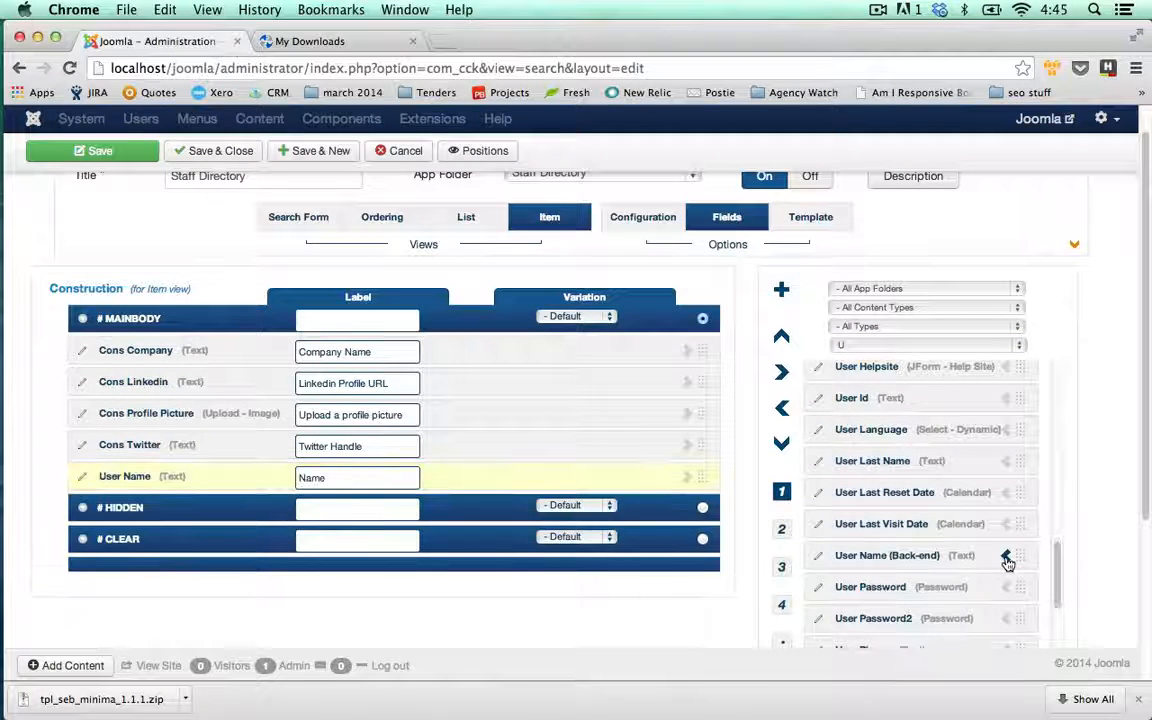
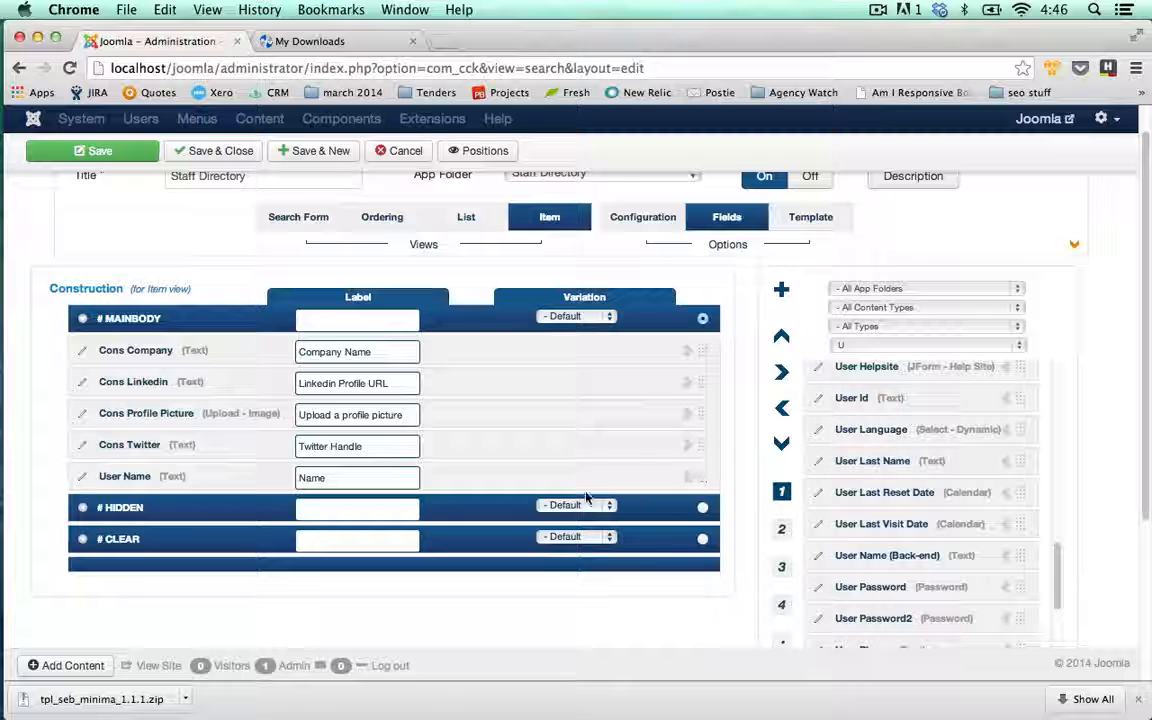
- Move User Name to the top of the Item view fields and save the Staff Directory list type
drag(700, 475, 710, 335)
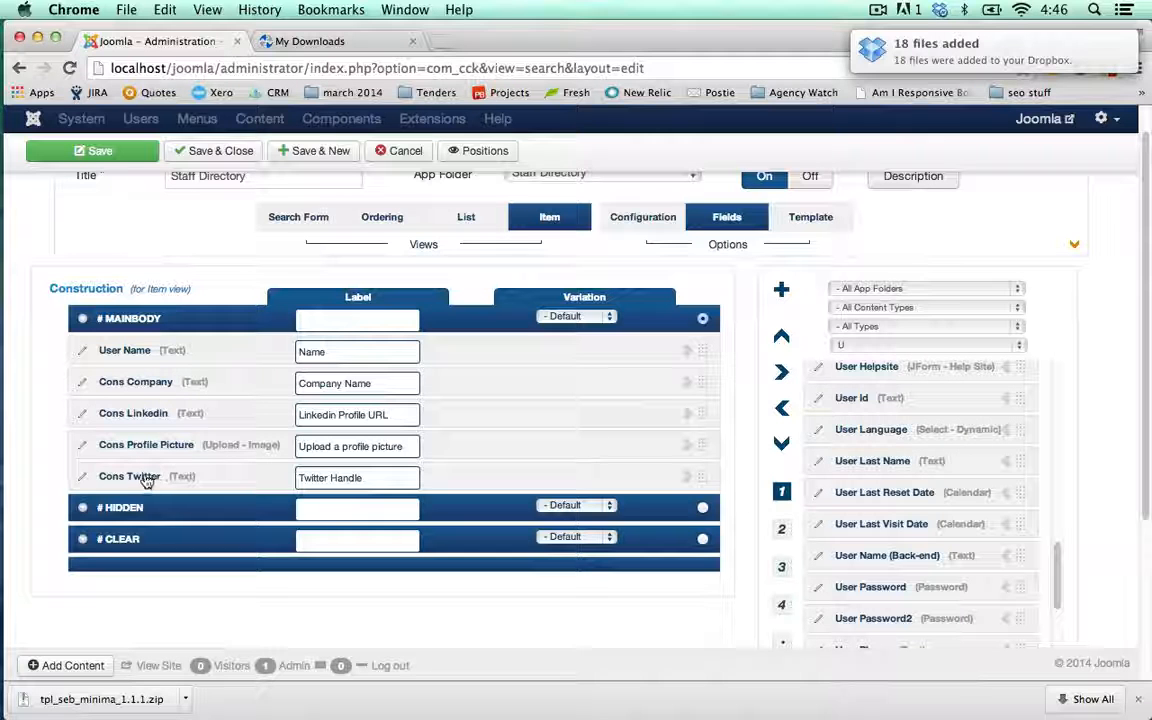
click(299, 218)
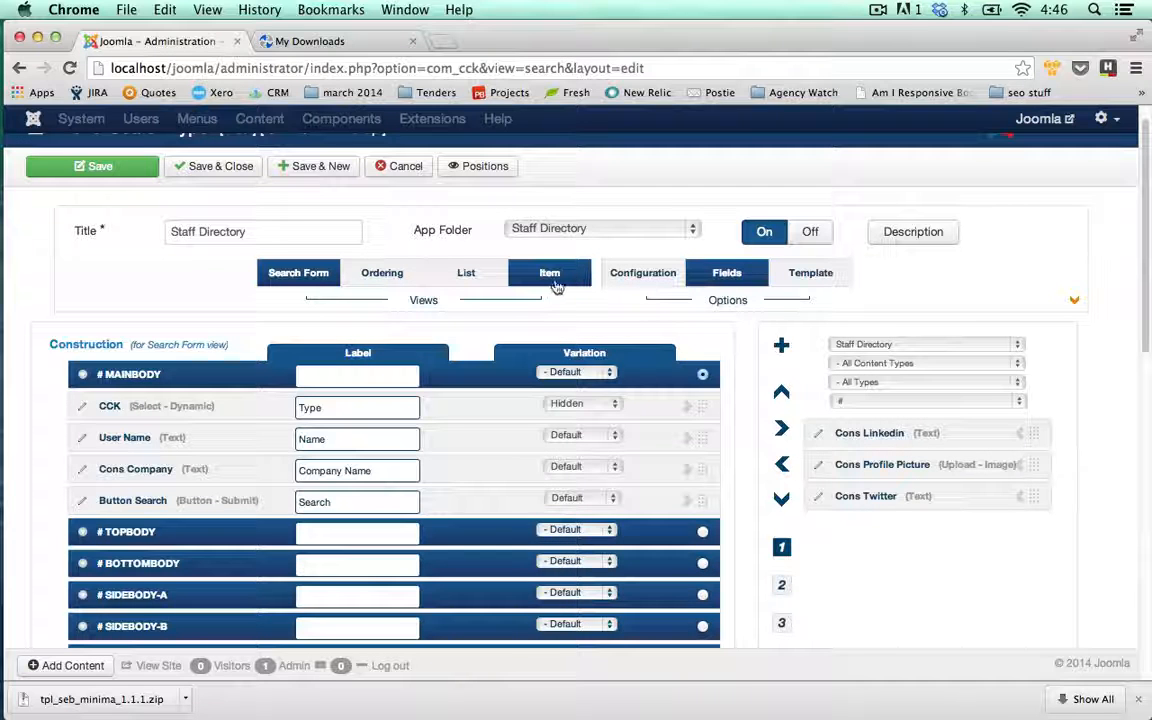
click(215, 168)
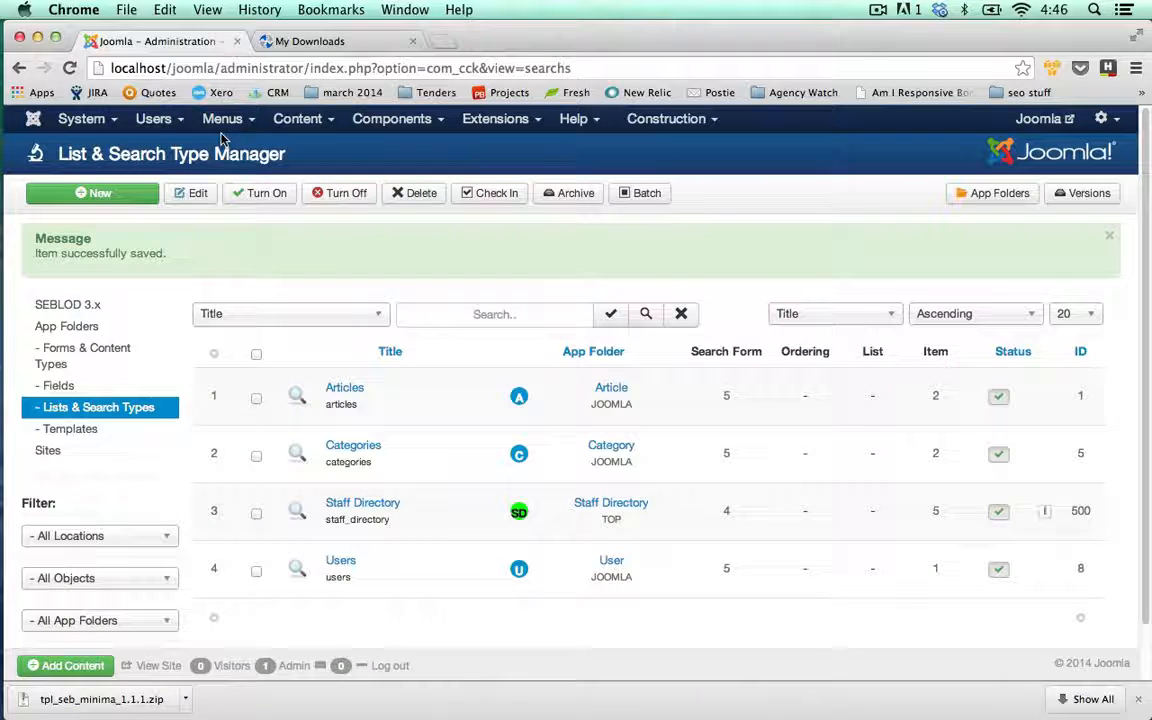
- Start a new Main Menu item from Menus > Main Menu
mouse_move(224, 121)
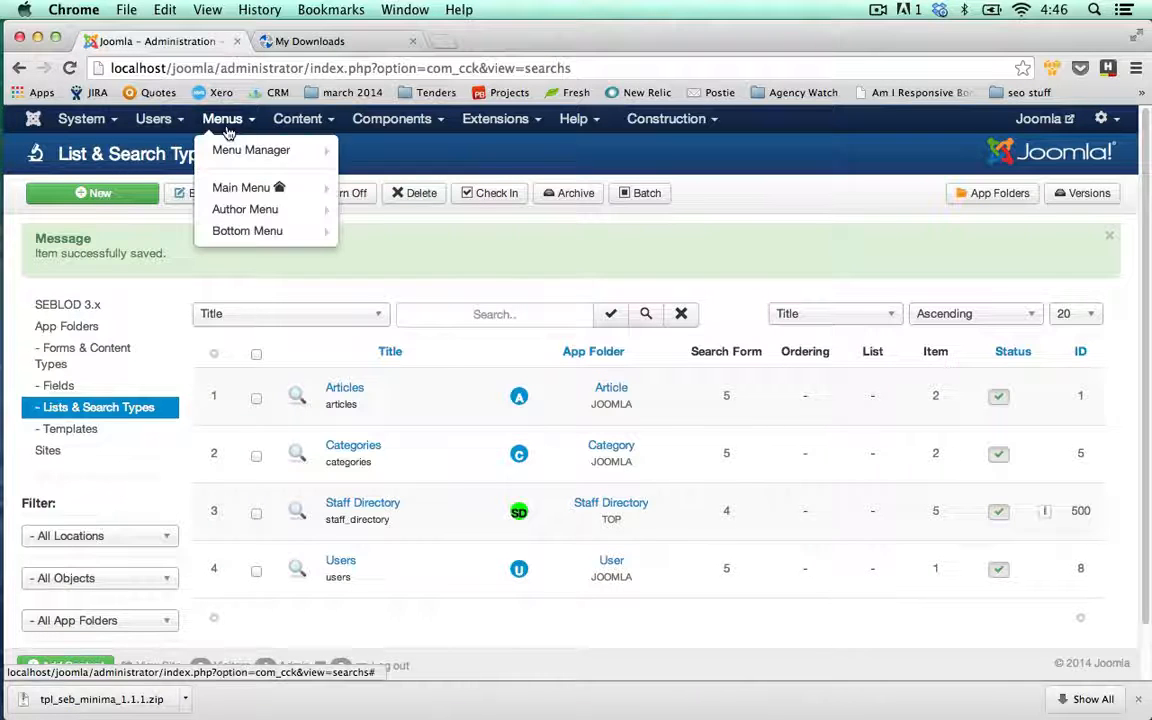
mouse_move(228, 187)
click(397, 190)
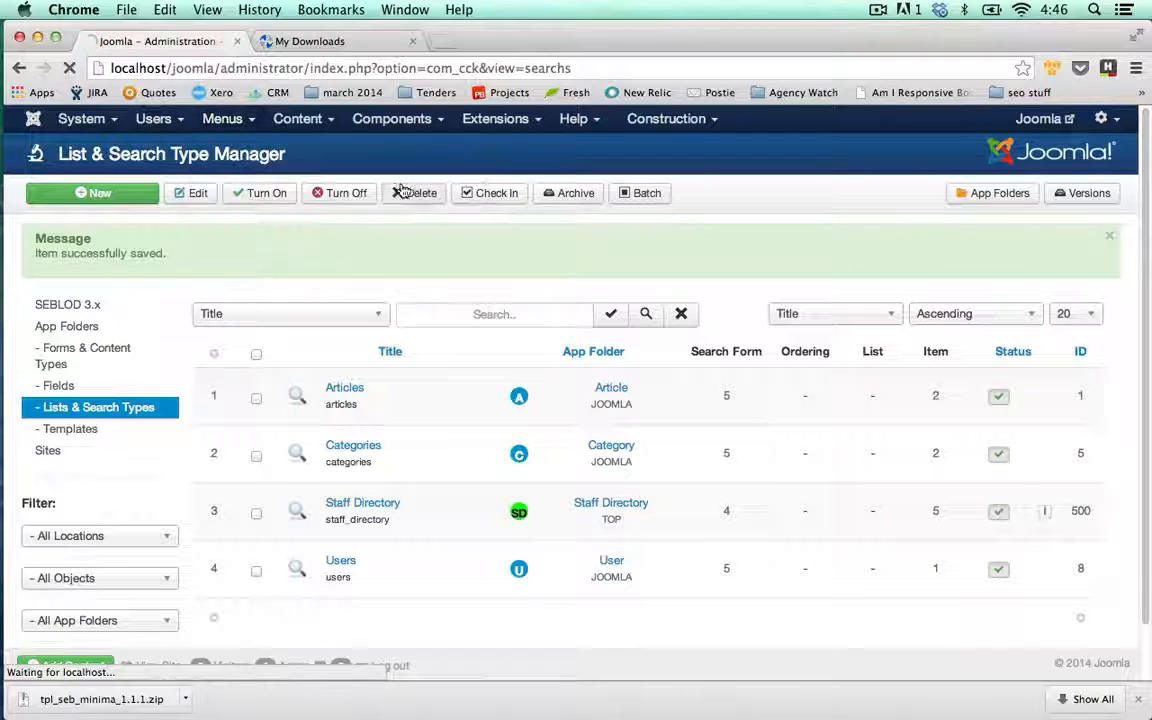
- Title the item Staff Directory, type SEBLOD List & Search, using the Staff Directory search type
click(424, 242)
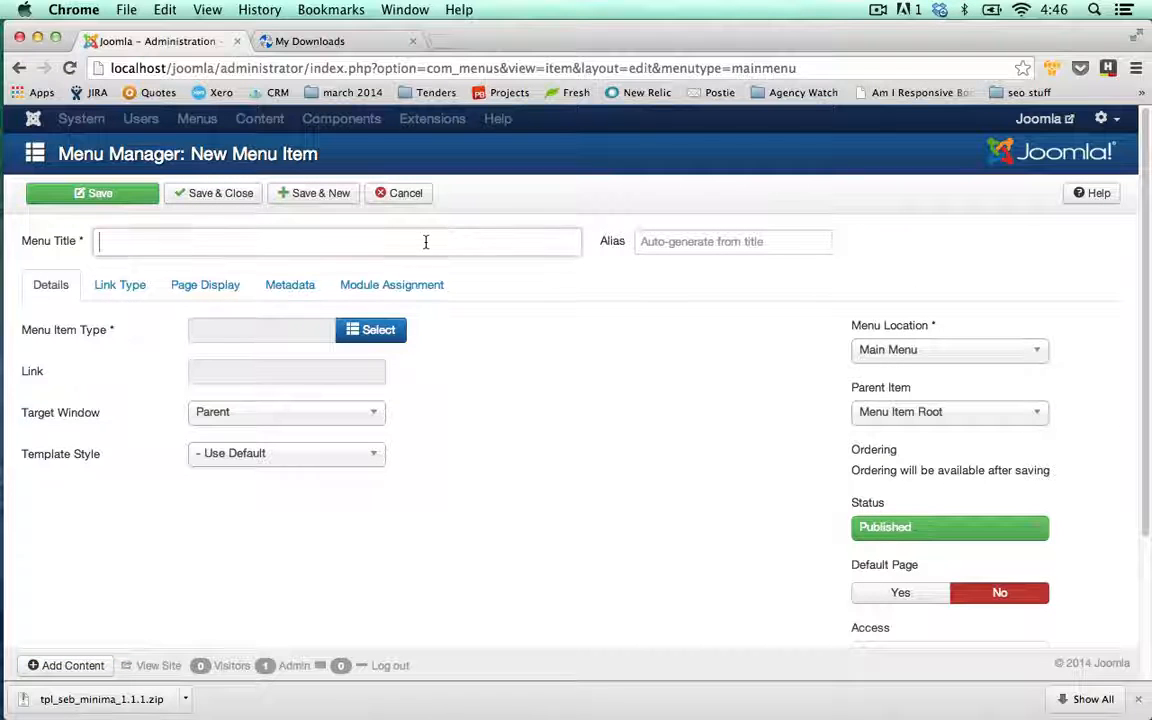
text(St)
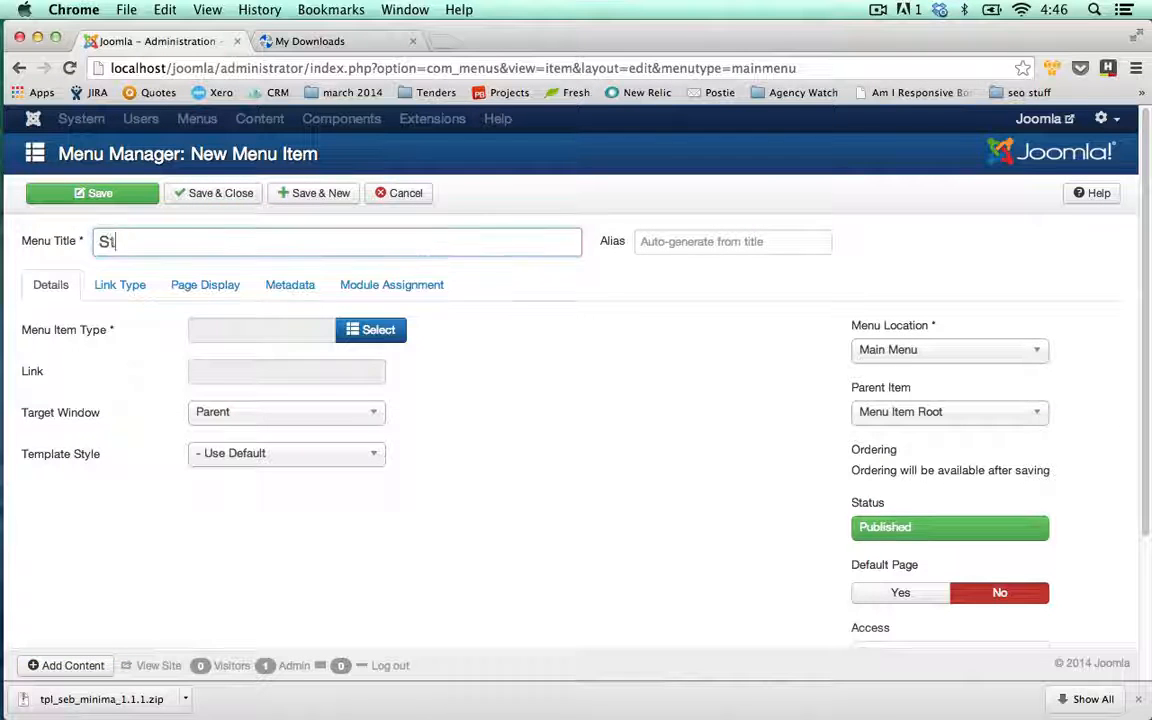
text(aff Directo)
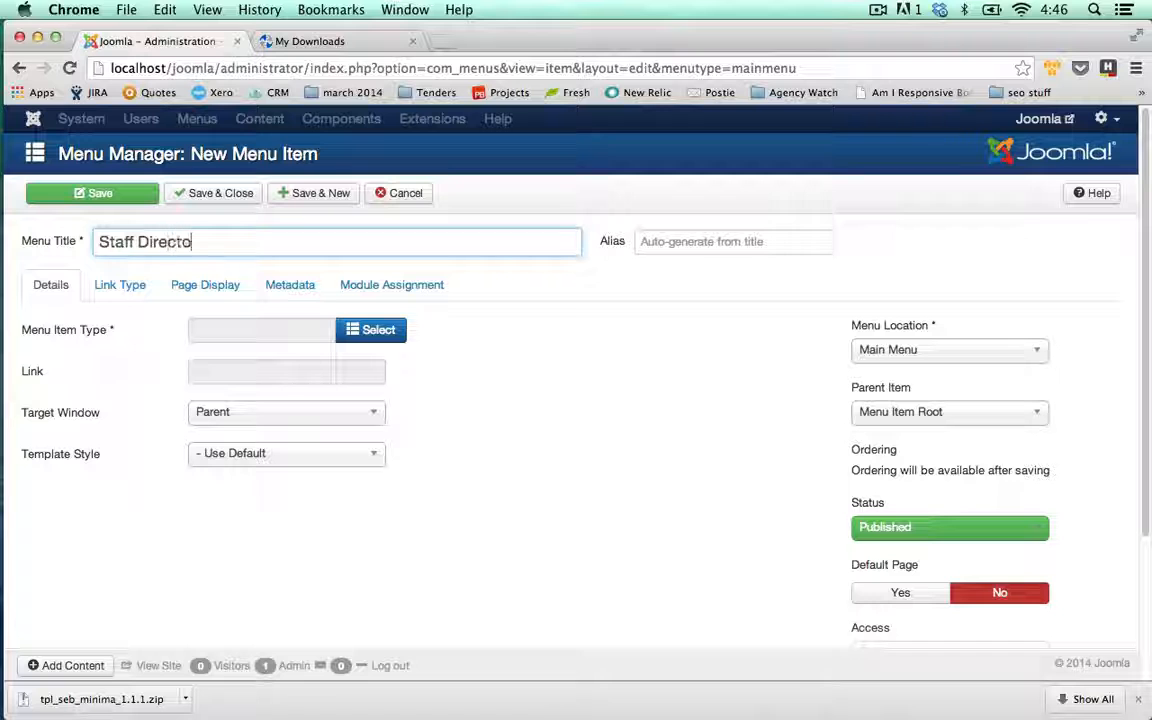
text(ry)
click(382, 336)
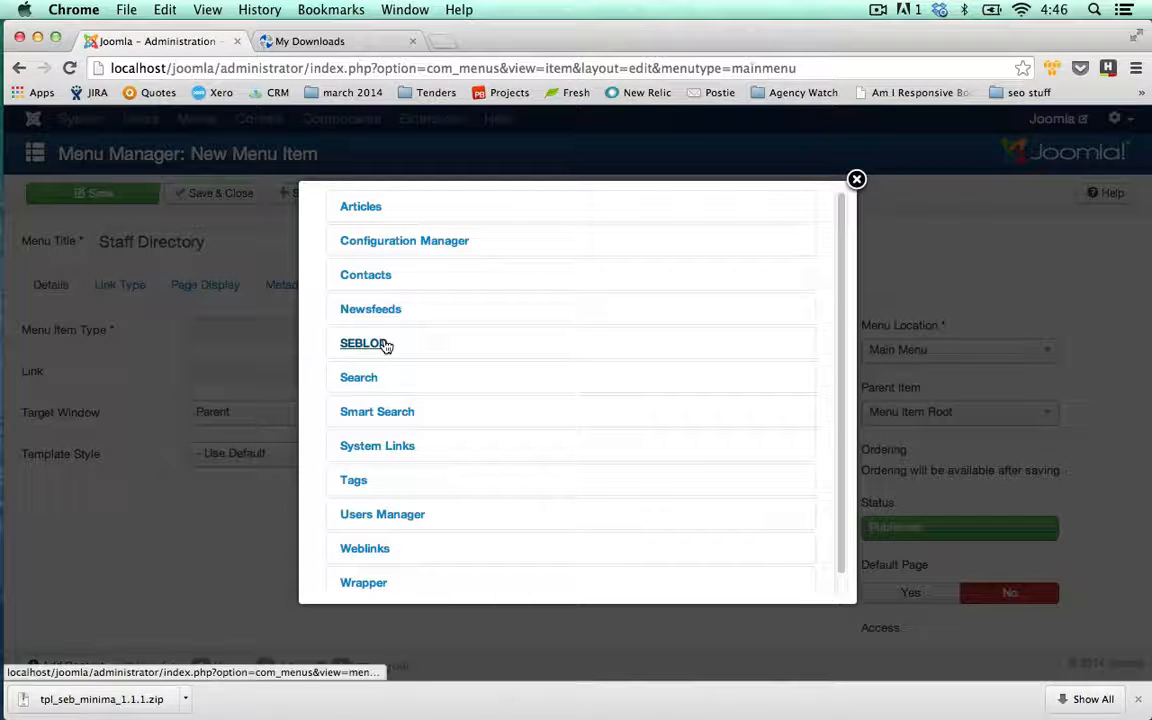
click(385, 344)
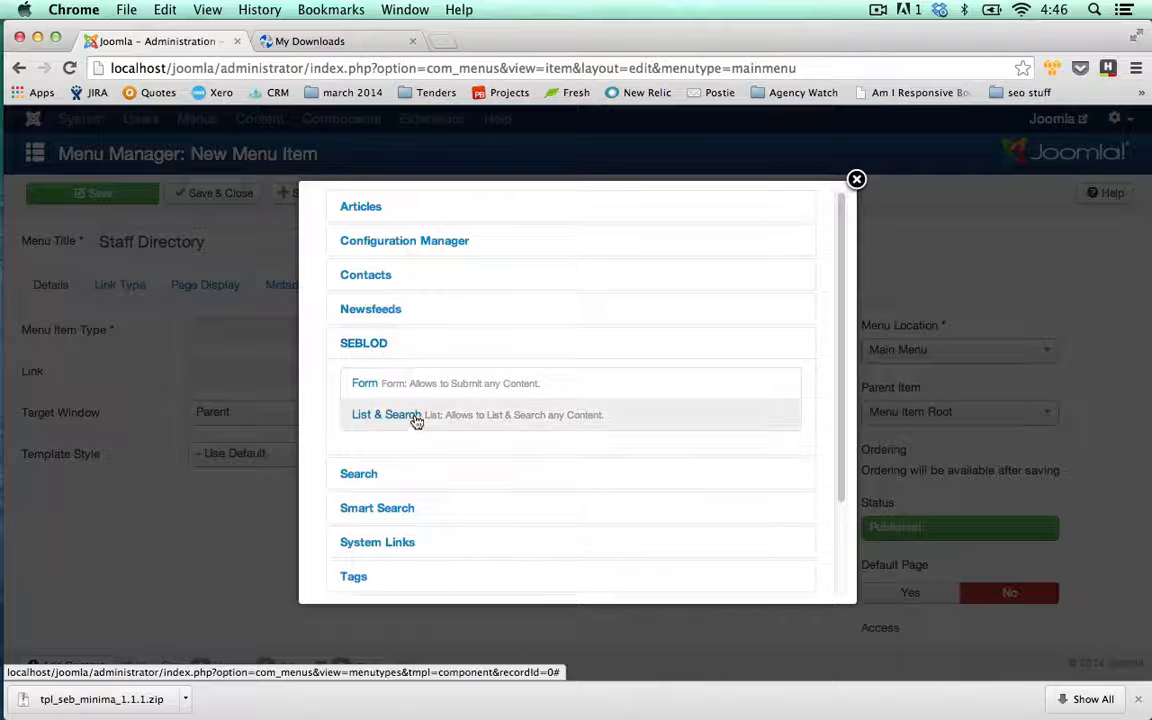
click(408, 419)
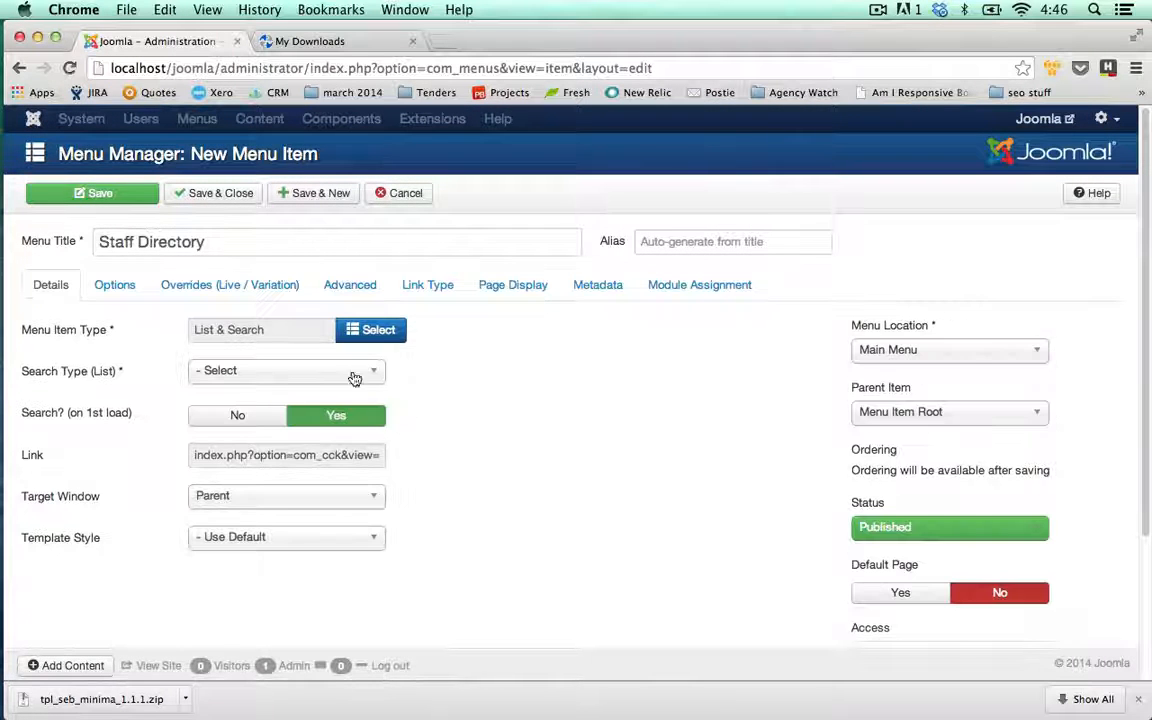
click(354, 378)
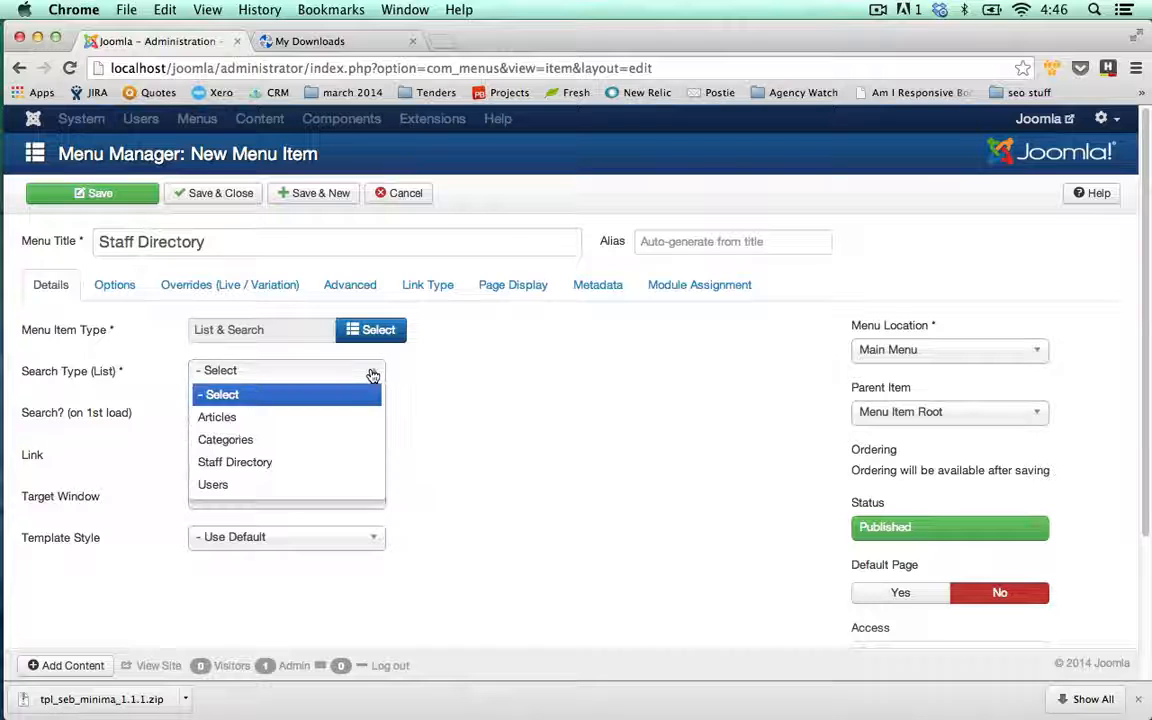
click(246, 465)
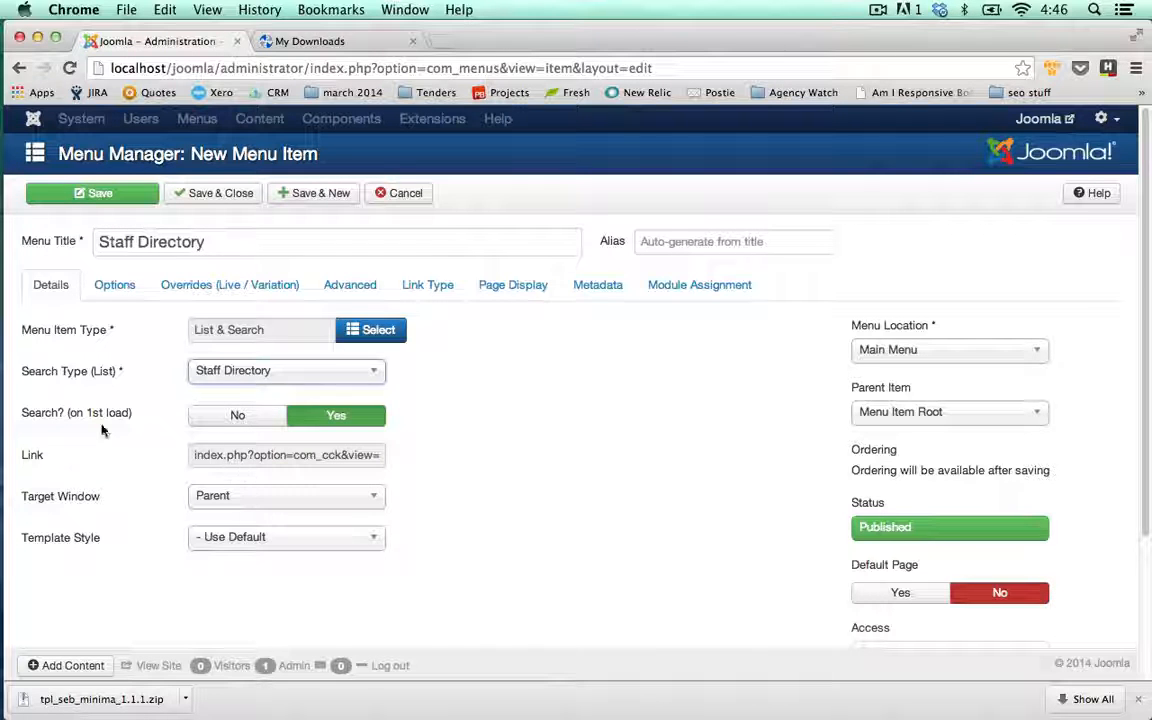
mouse_move(86, 416)
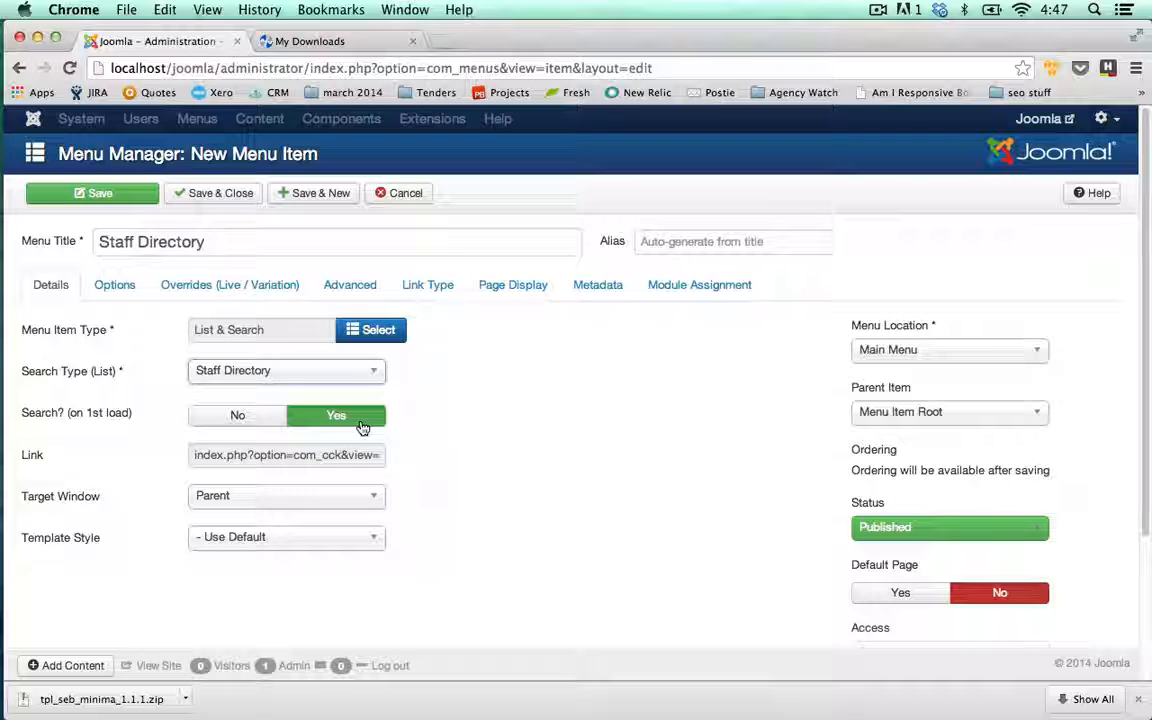
- Check the search form display option, leave it unchanged, and save the menu item
click(114, 282)
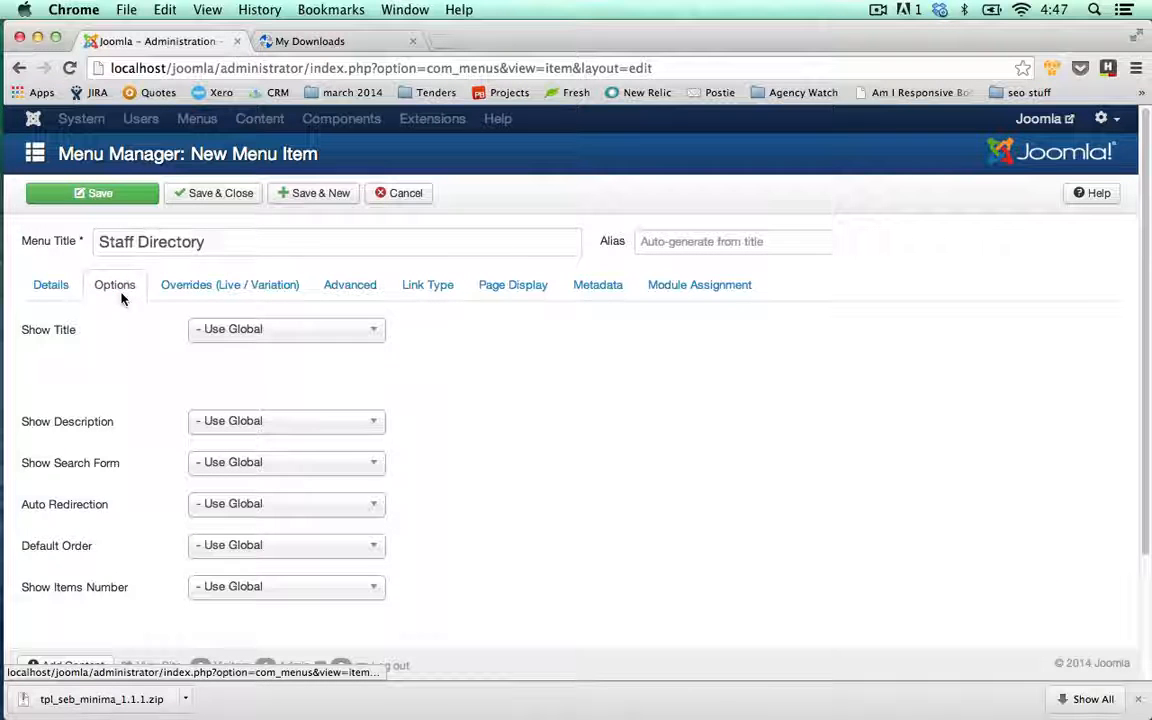
click(249, 463)
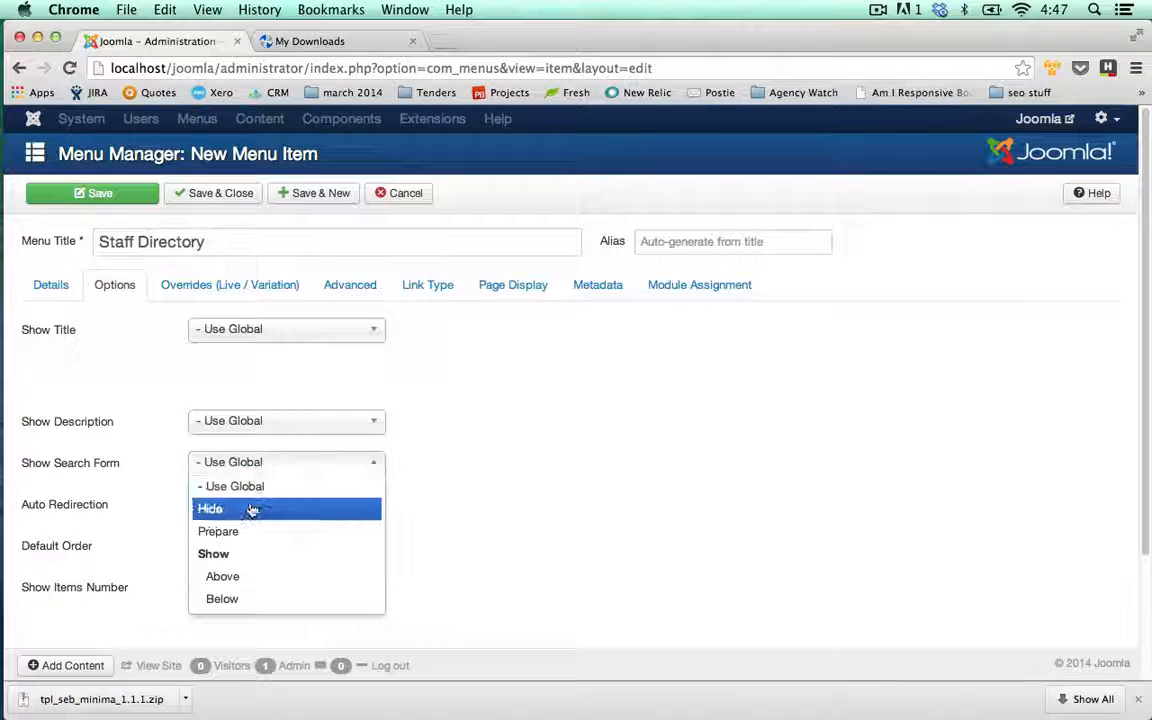
click(633, 450)
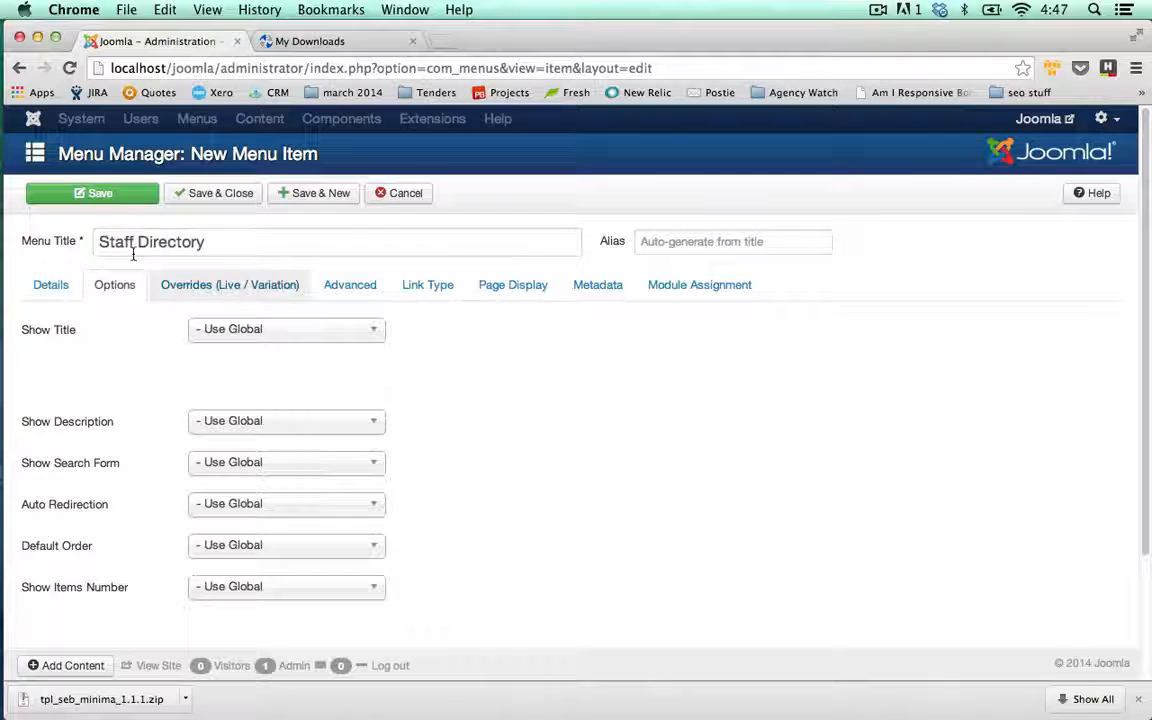
click(55, 285)
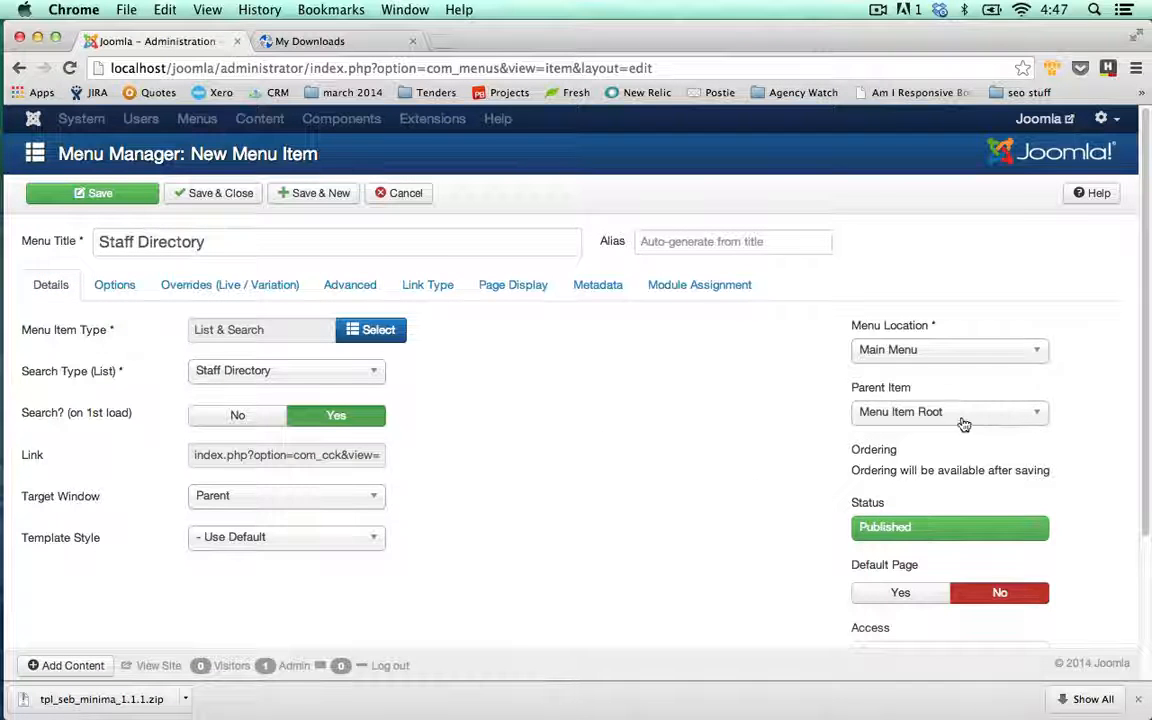
click(143, 200)
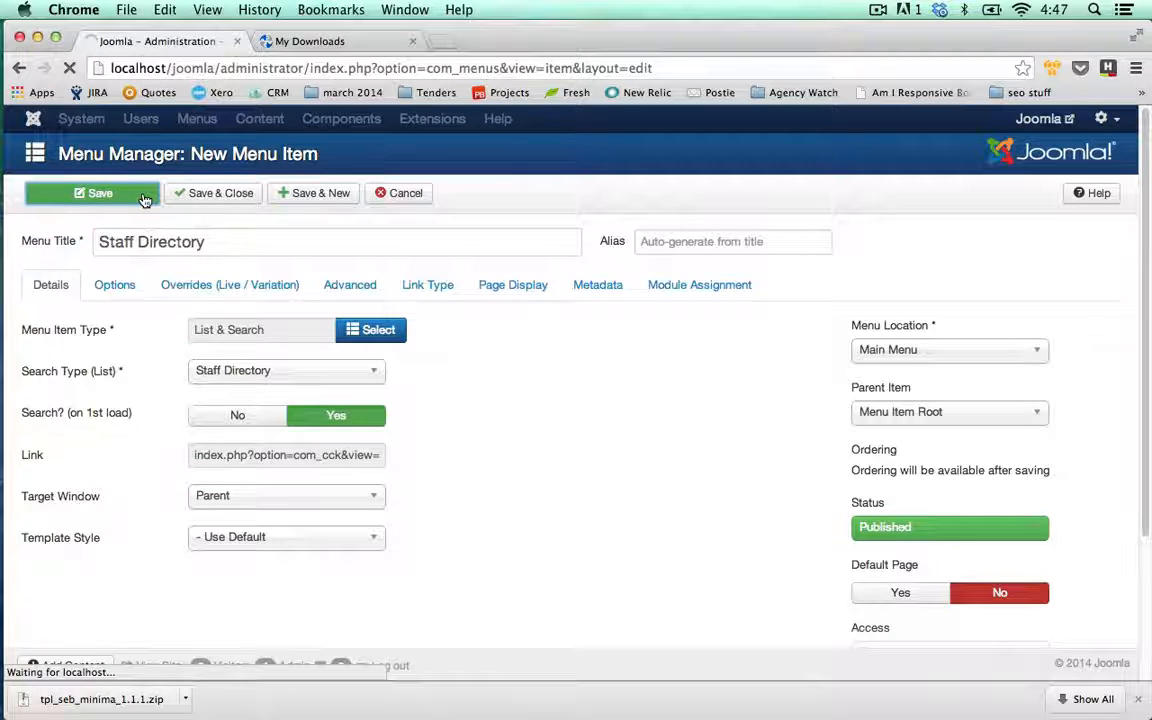
- View the Staff Directory page on the public site, then close the admin menu item editor
click(1037, 119)
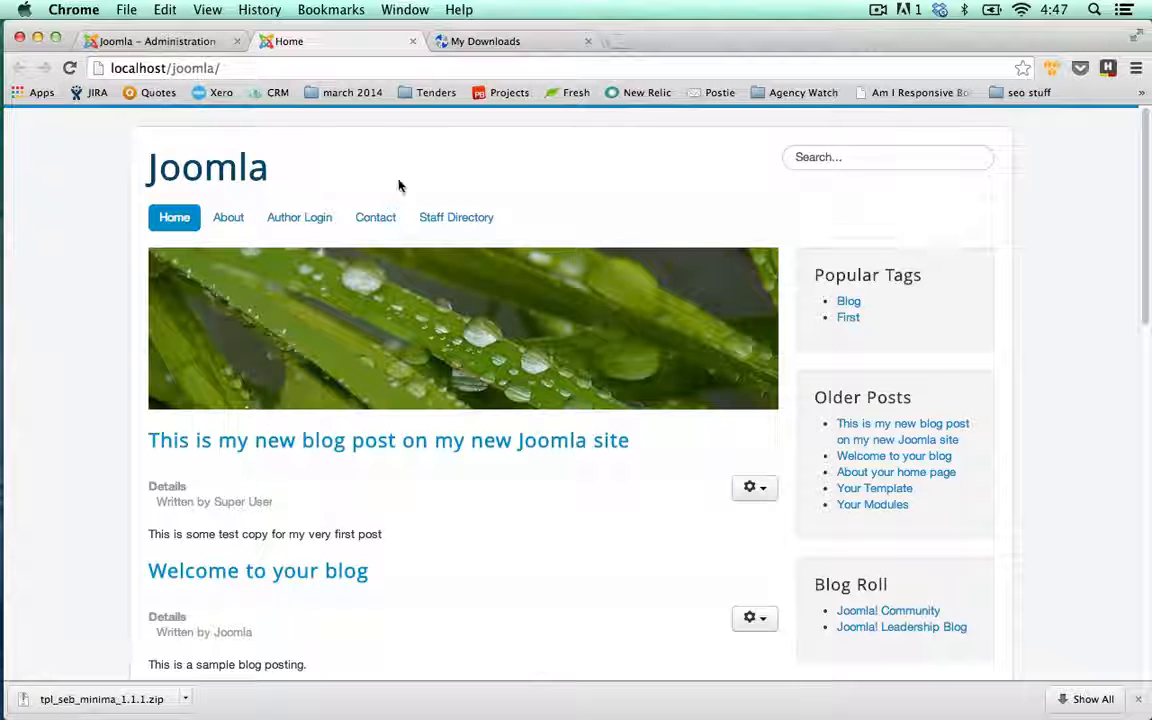
click(438, 220)
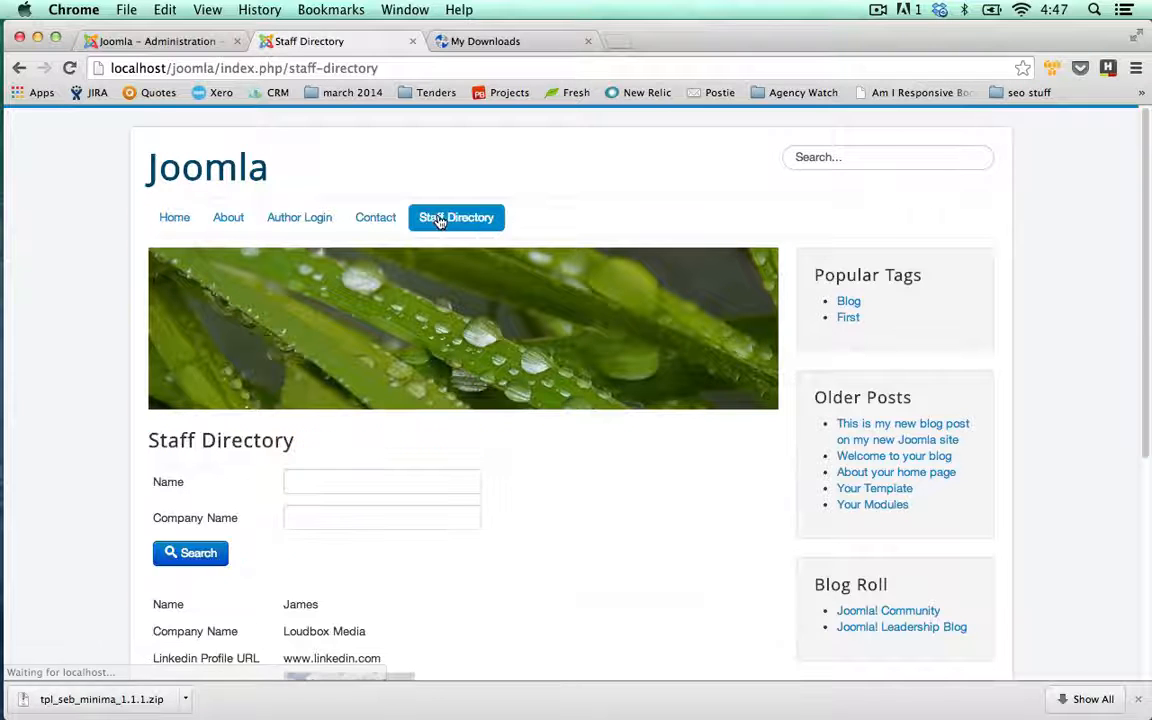
scroll(550, 203, down, 5)
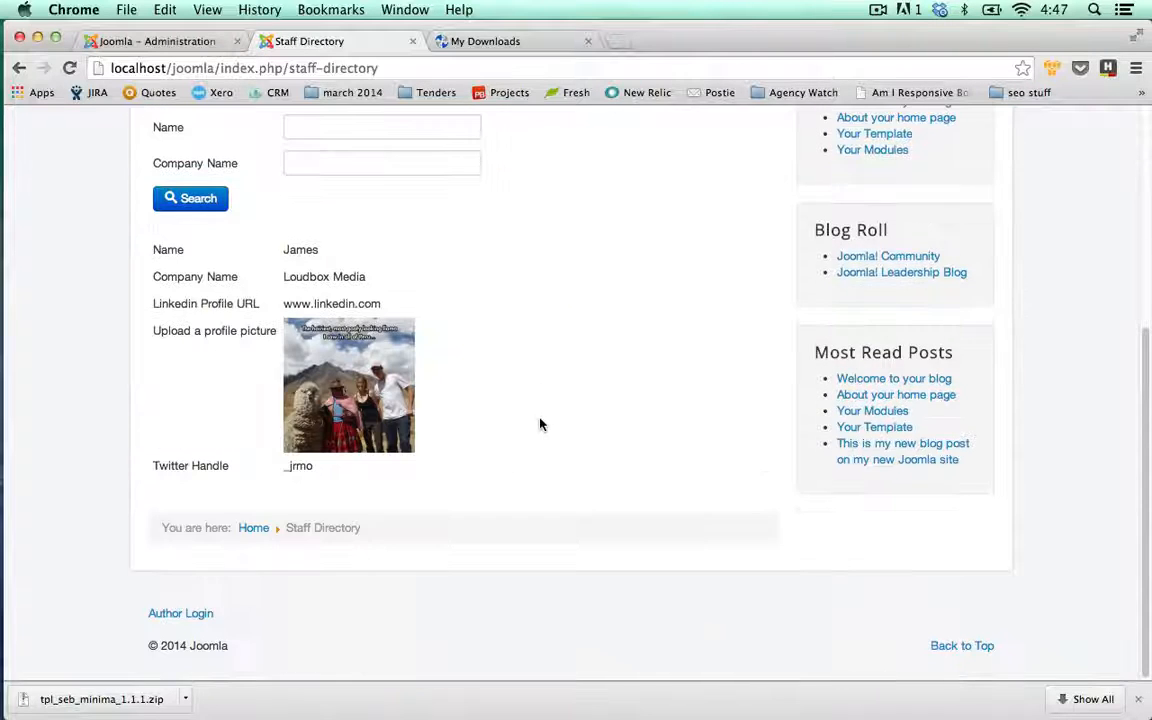
scroll(540, 425, up, 3)
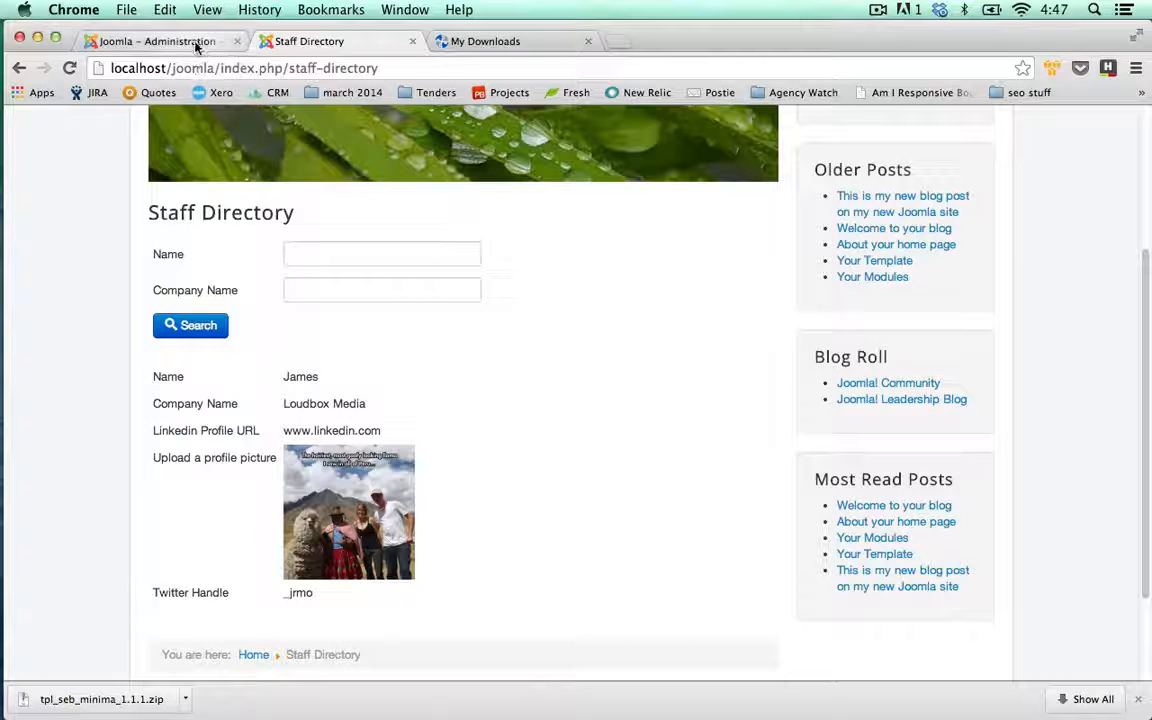
click(150, 41)
click(484, 194)
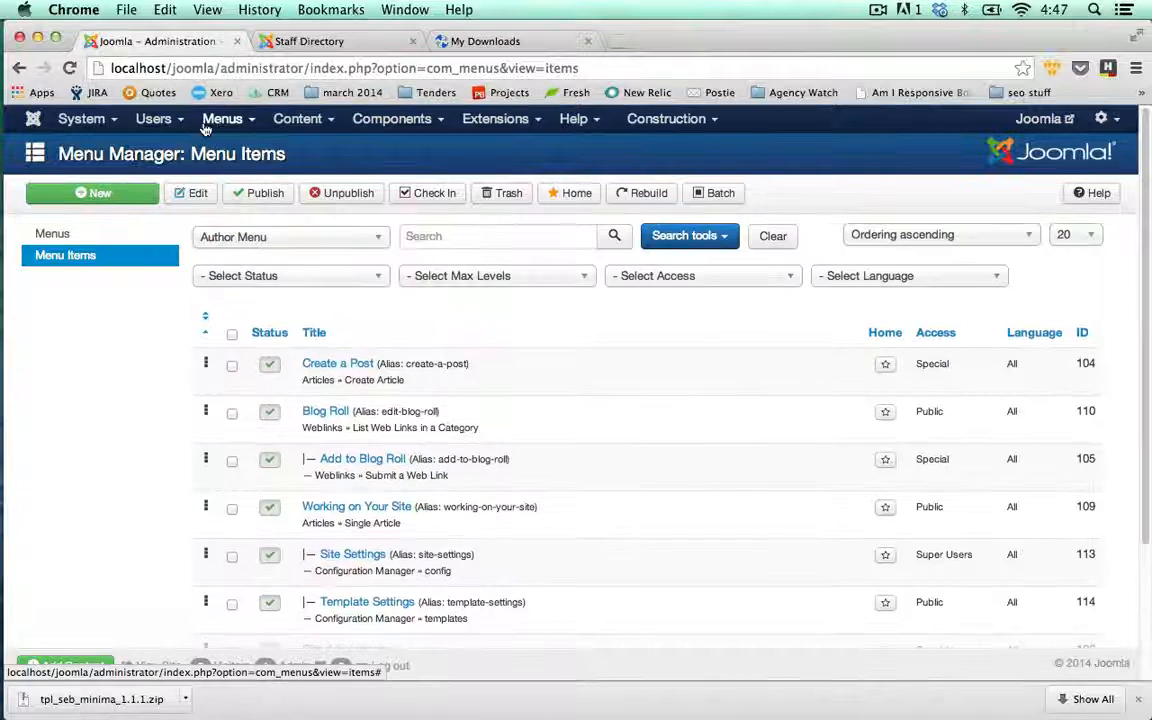
- Start a new user in the Users list using the Consultant form
click(158, 119)
click(168, 151)
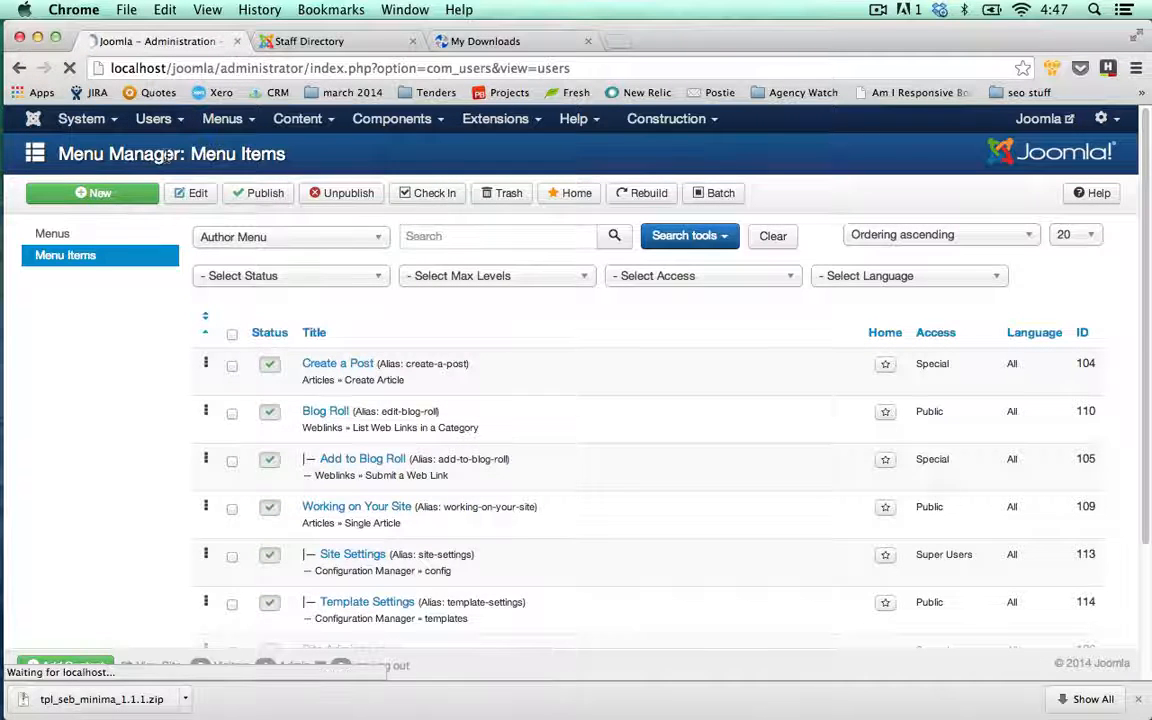
click(112, 194)
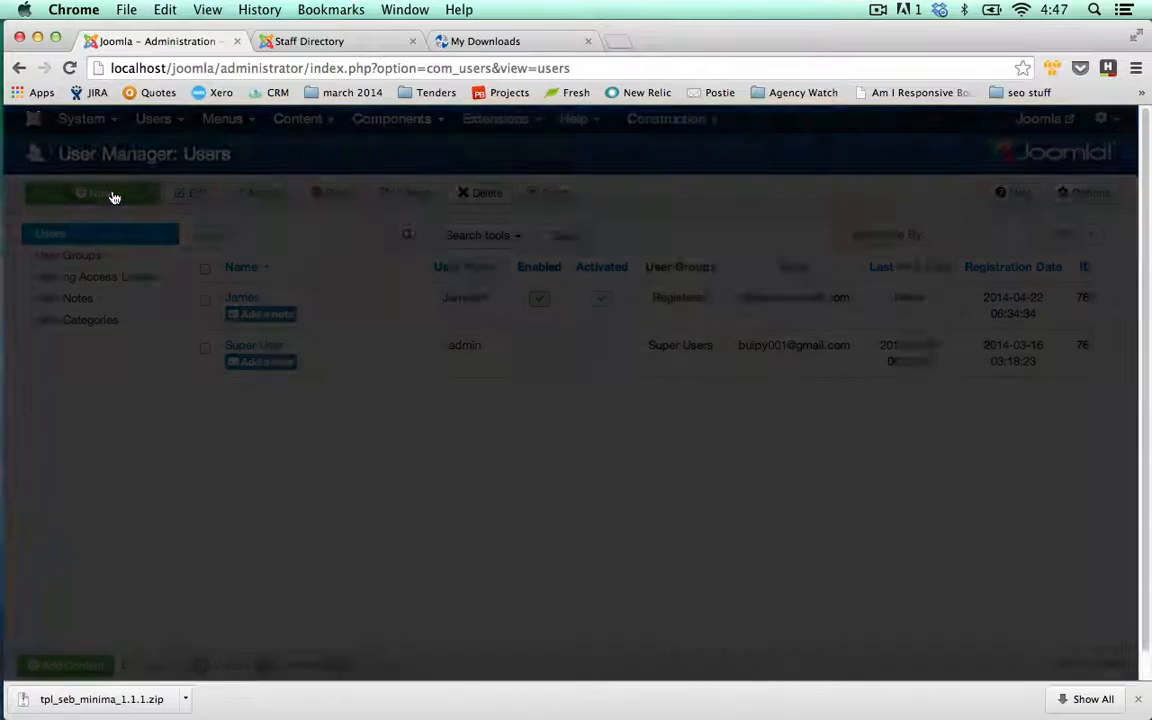
click(408, 280)
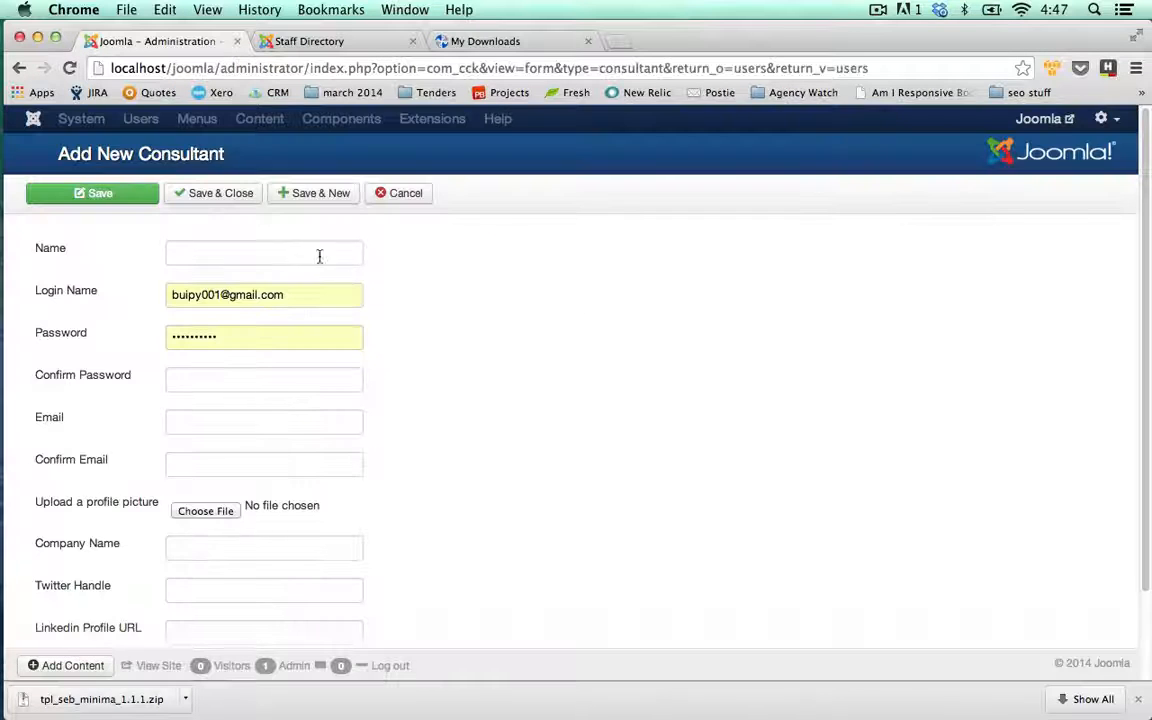
- Enter the new user's name and set the password and its confirmation
click(280, 255)
text(P)
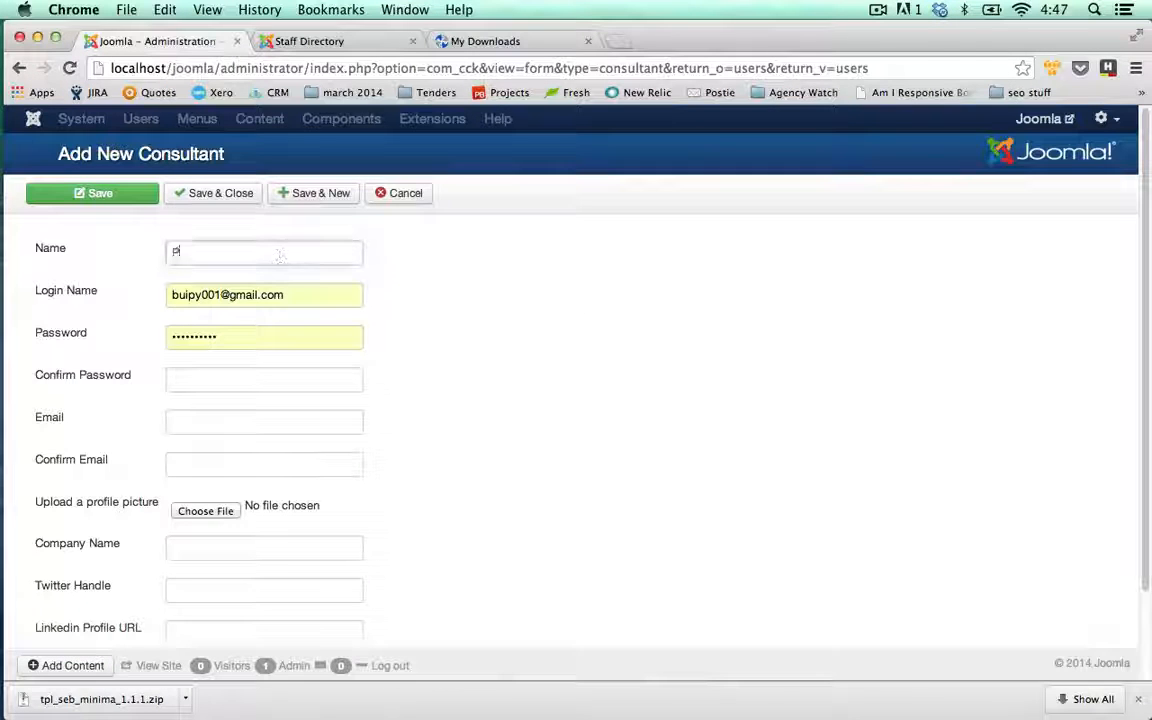
text(eter)
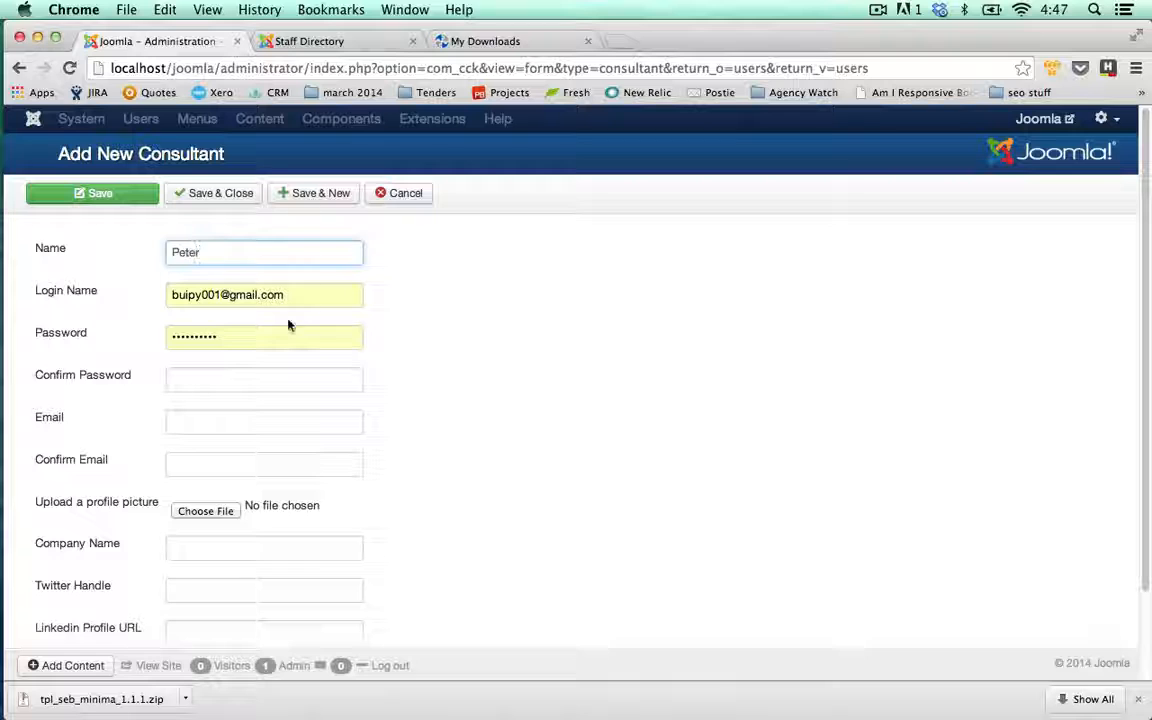
click(276, 377)
text(•)
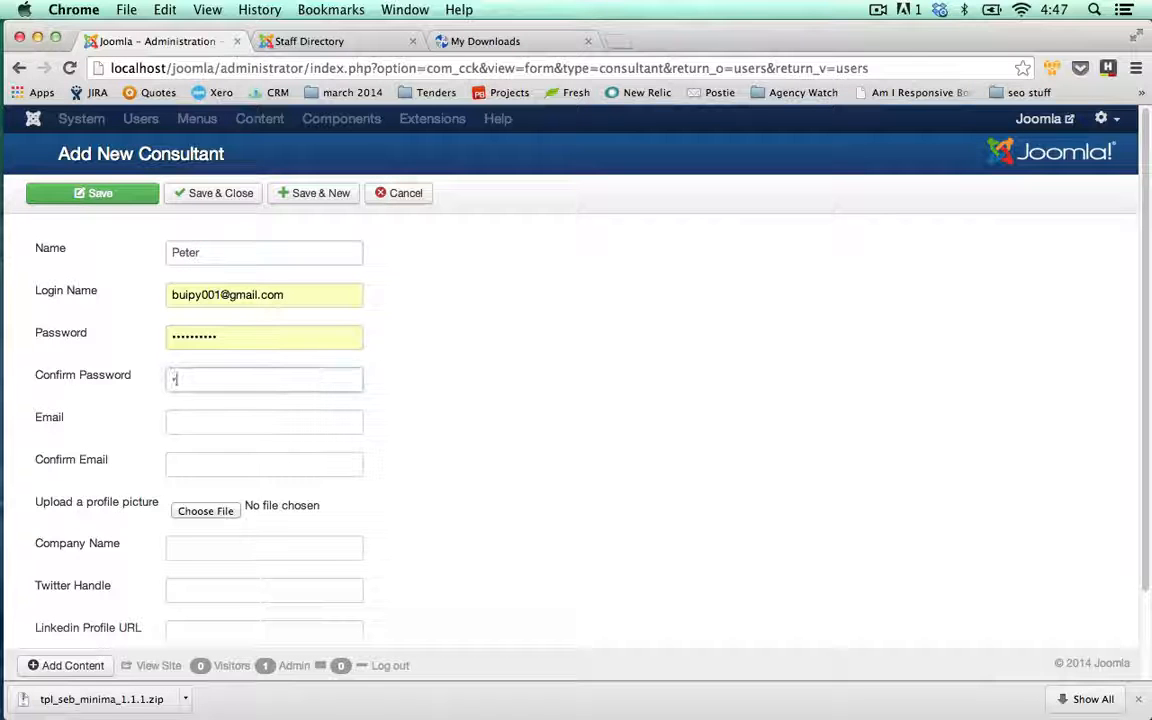
text(••••••)
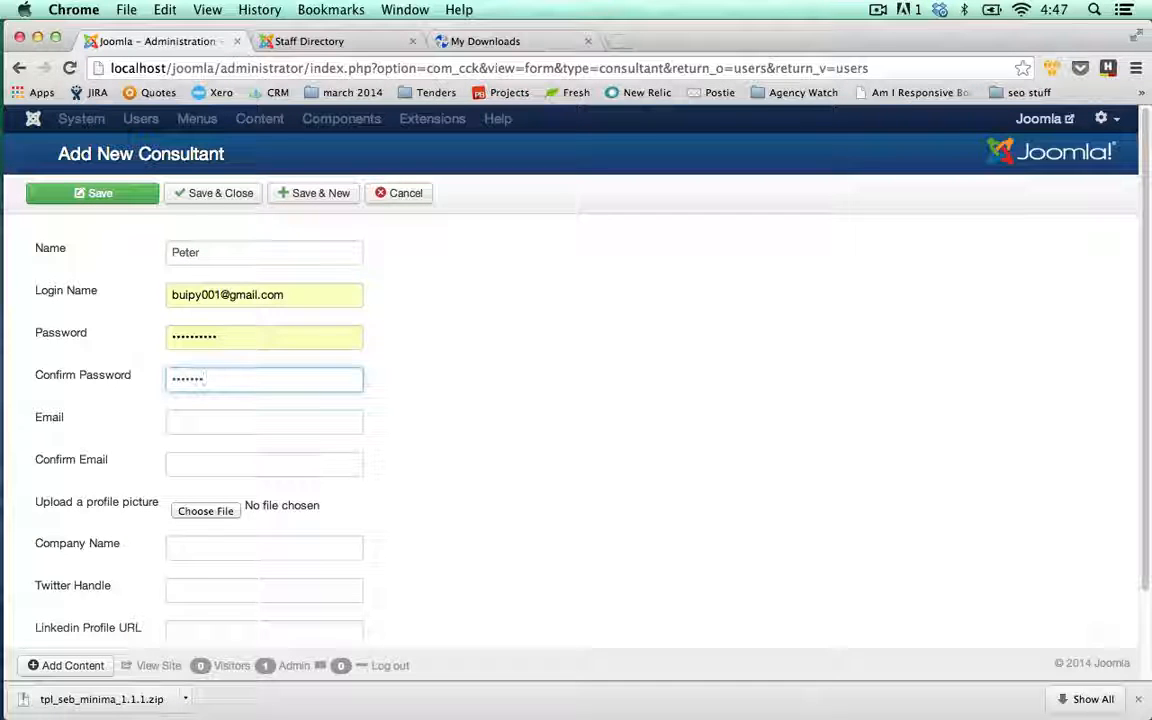
key(Tab)
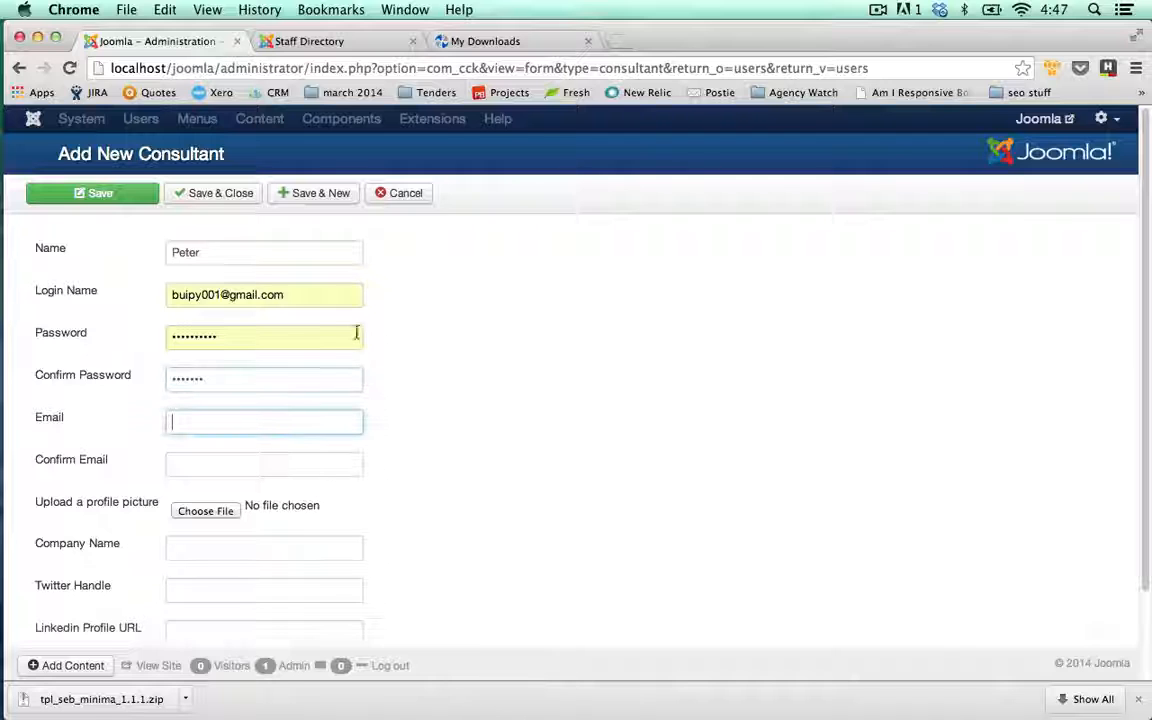
drag(228, 338, 93, 342)
key(BackSpace)
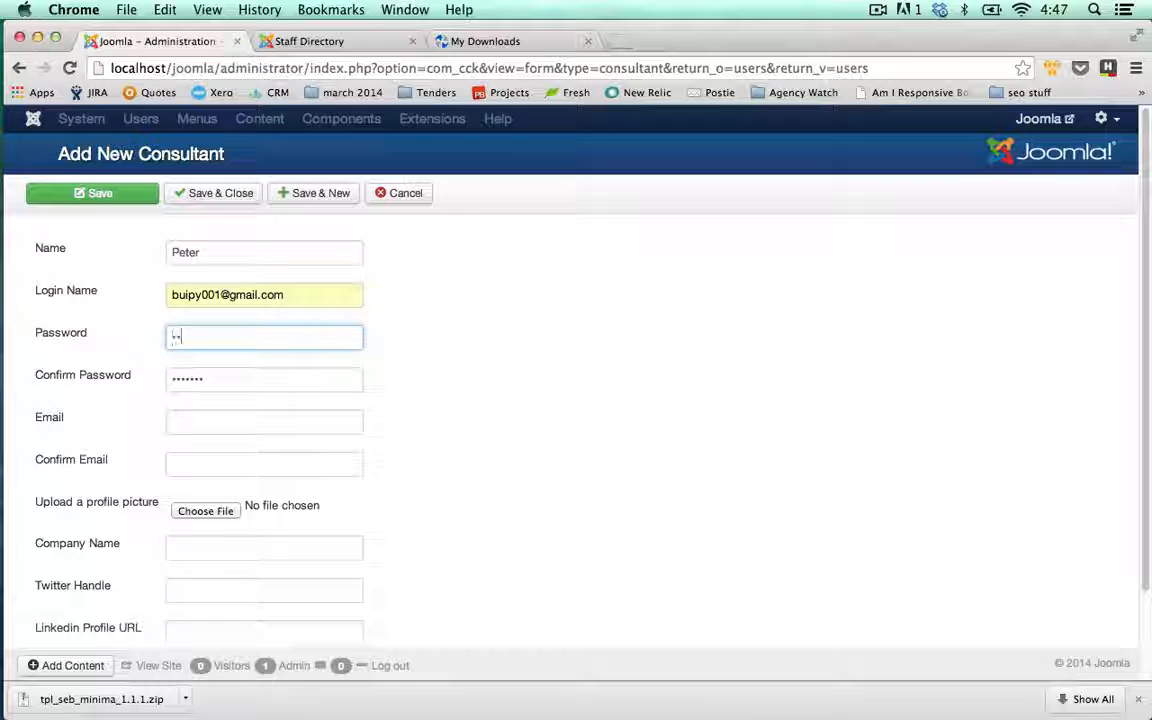
text(•••••••)
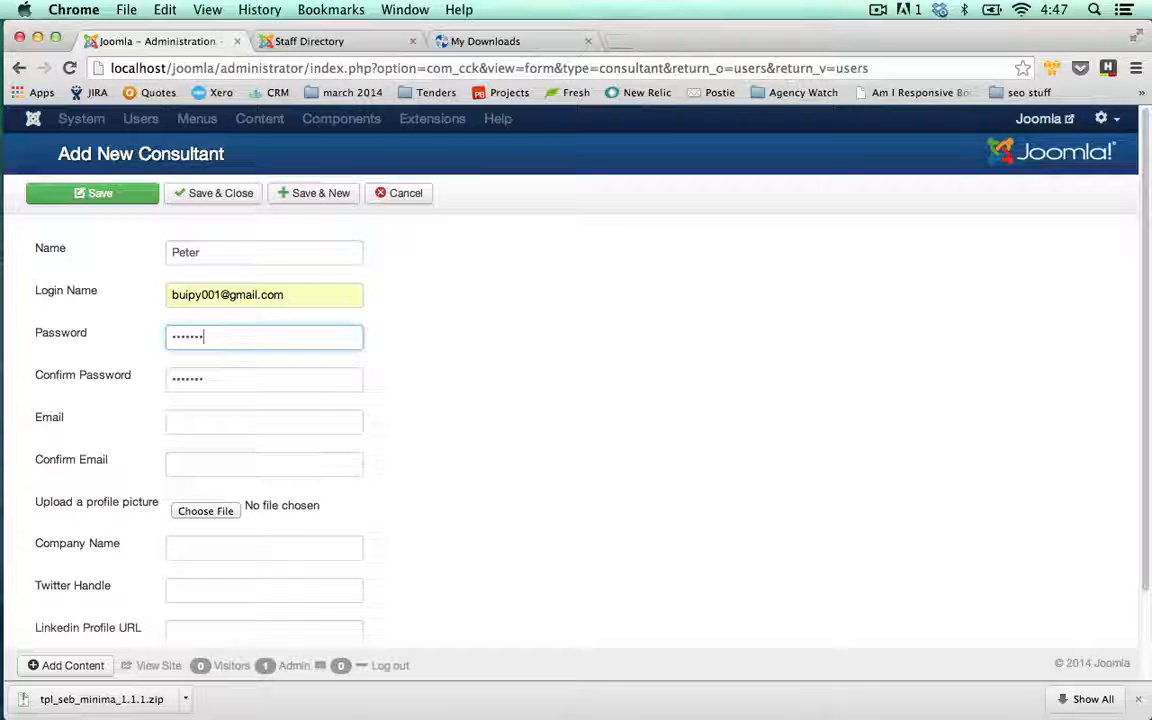
- Fill in the login name, Email and Confirm Email with the new user's details
click(330, 299)
key(BackSpace)
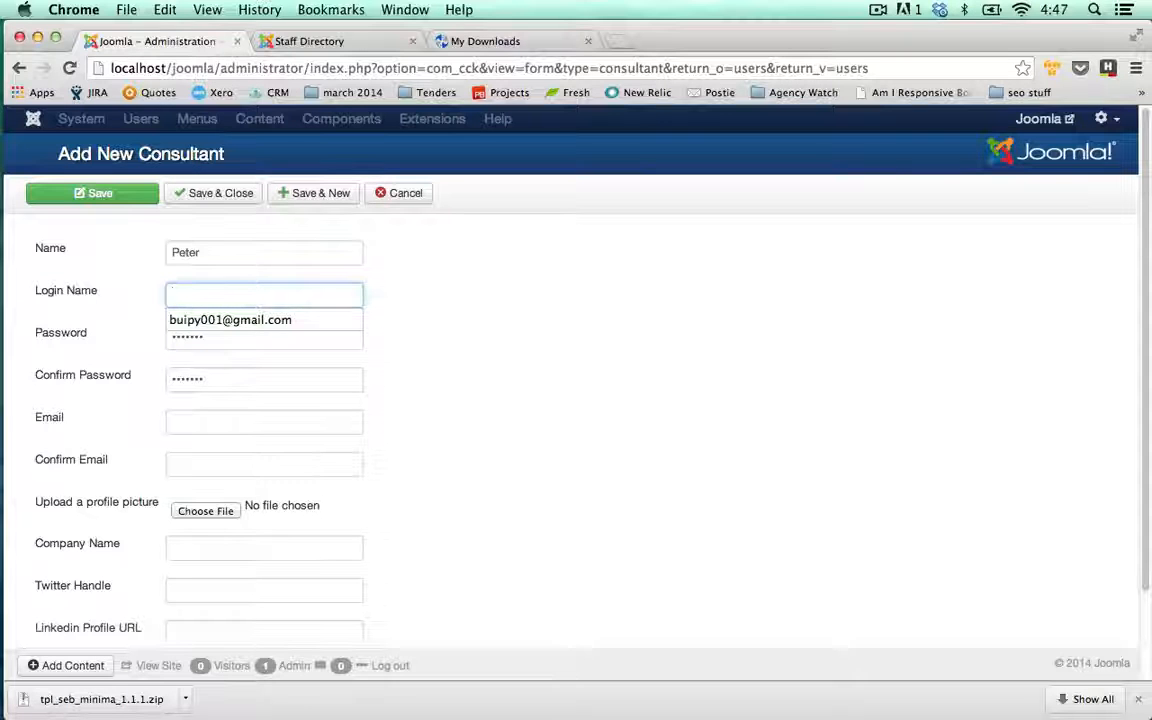
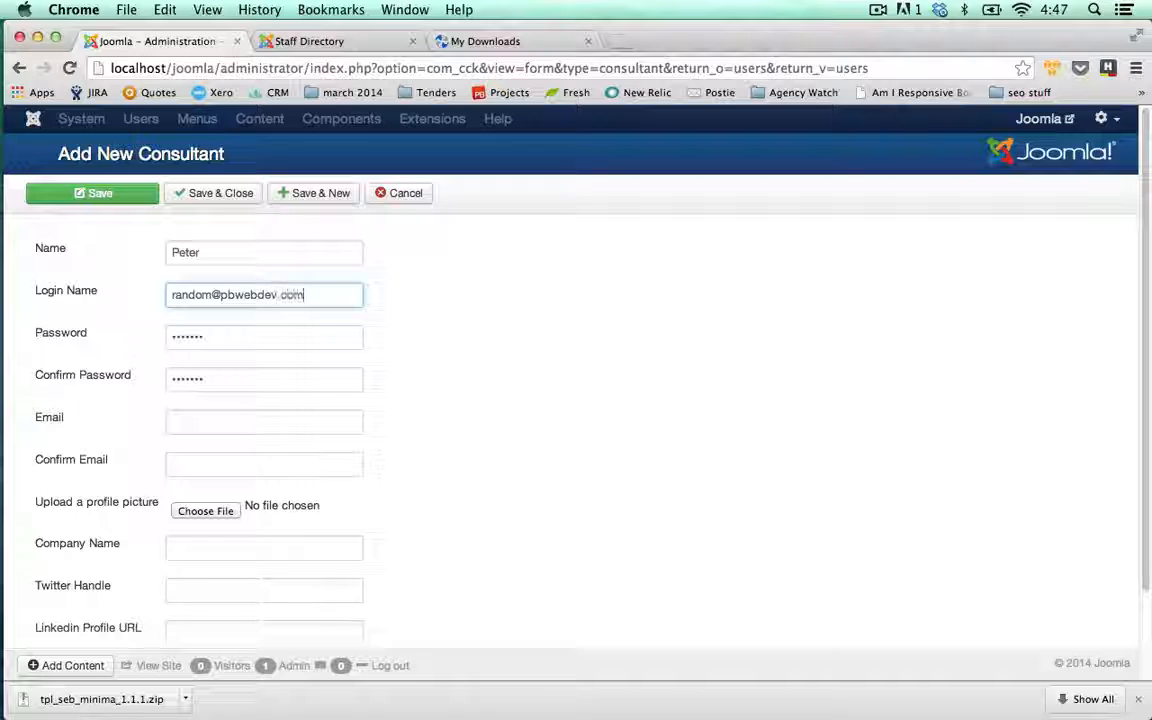
click(195, 415)
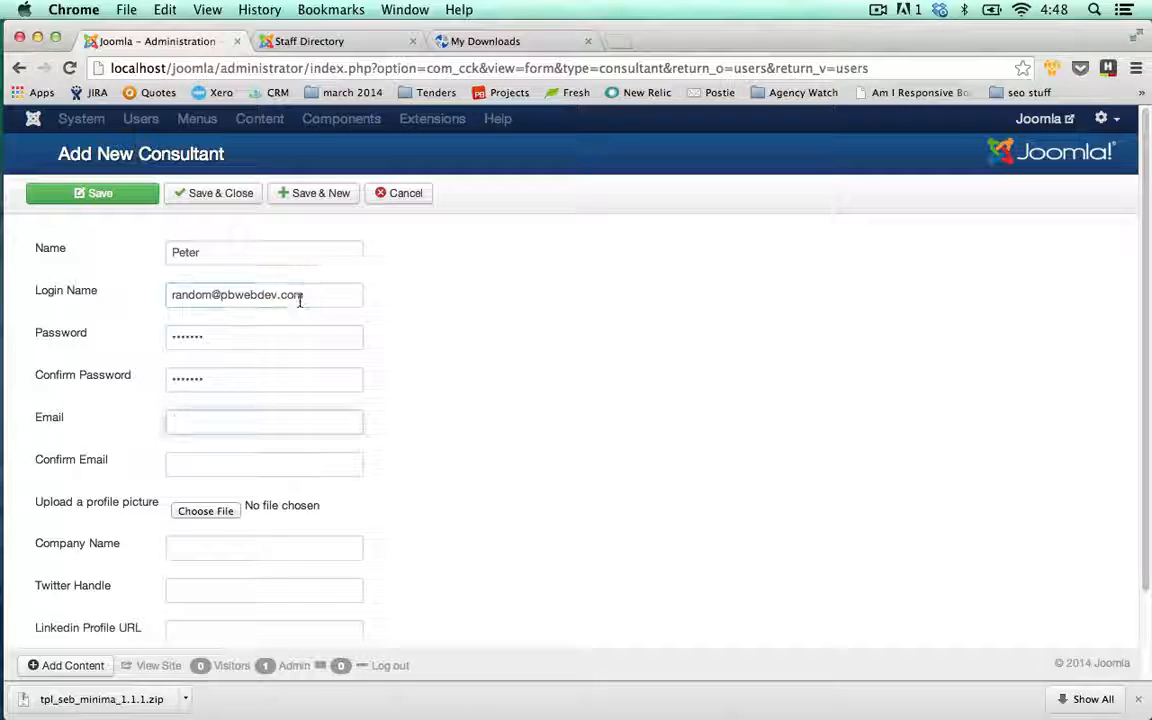
click(262, 290)
key(super+a)
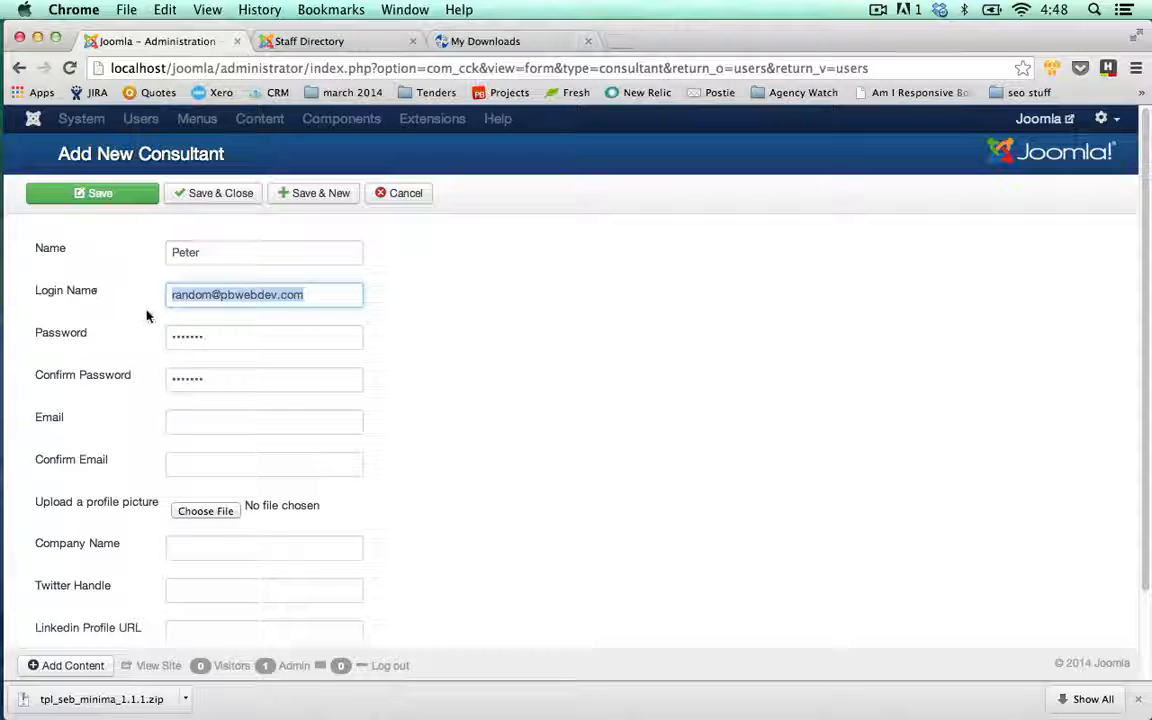
key(super+c)
click(206, 419)
key(super+v)
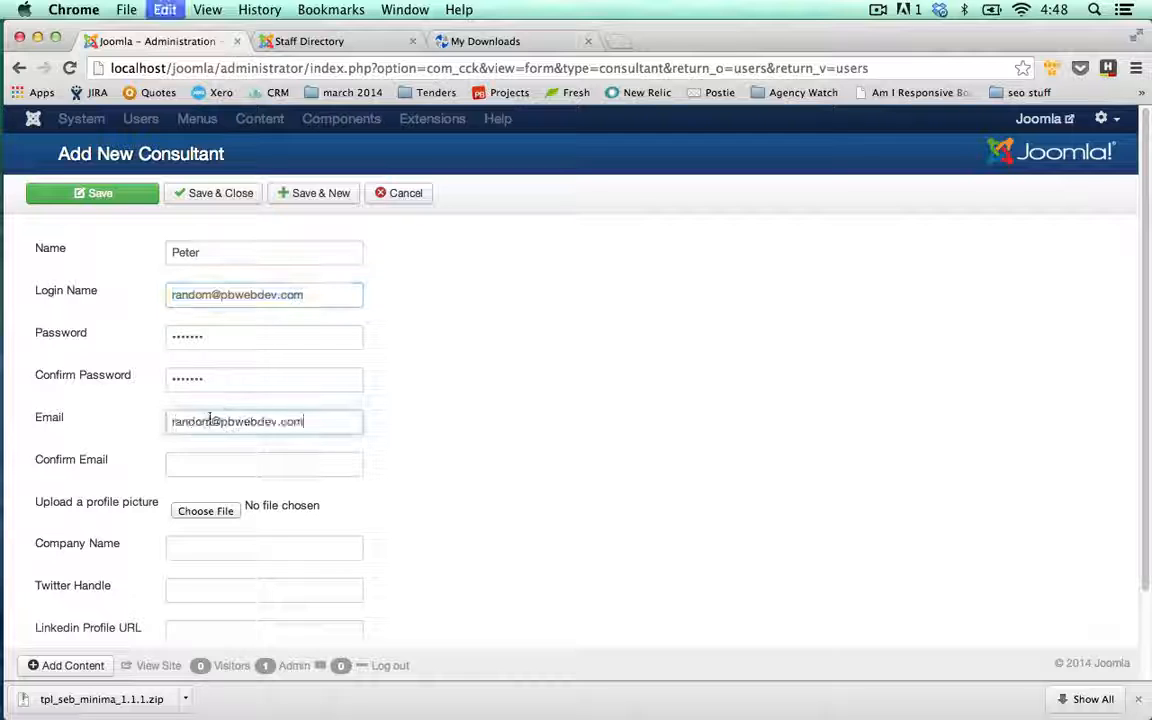
click(242, 301)
key(super+a)
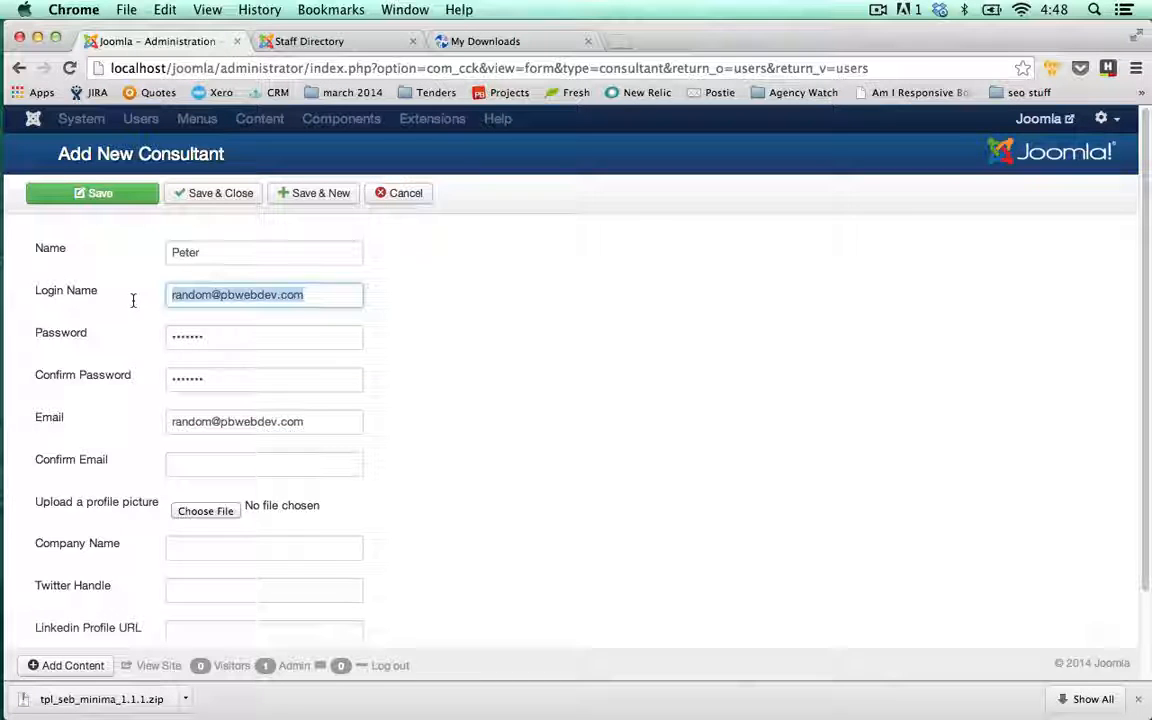
text(Peter)
click(212, 462)
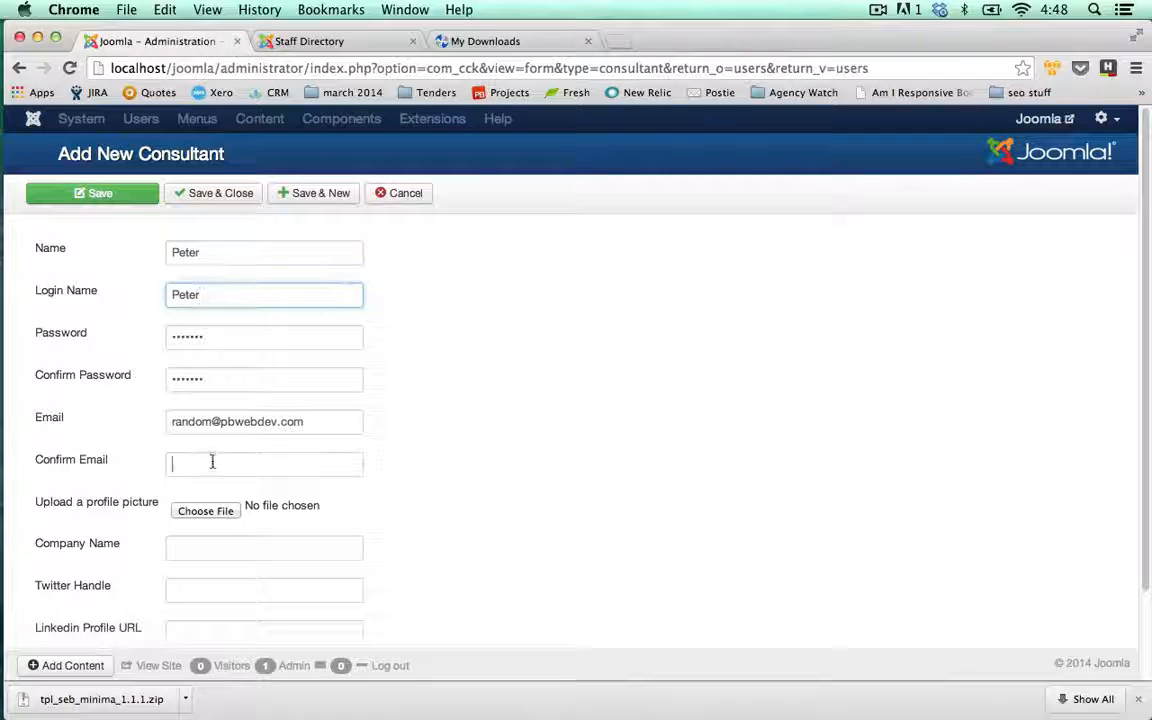
key(super+v)
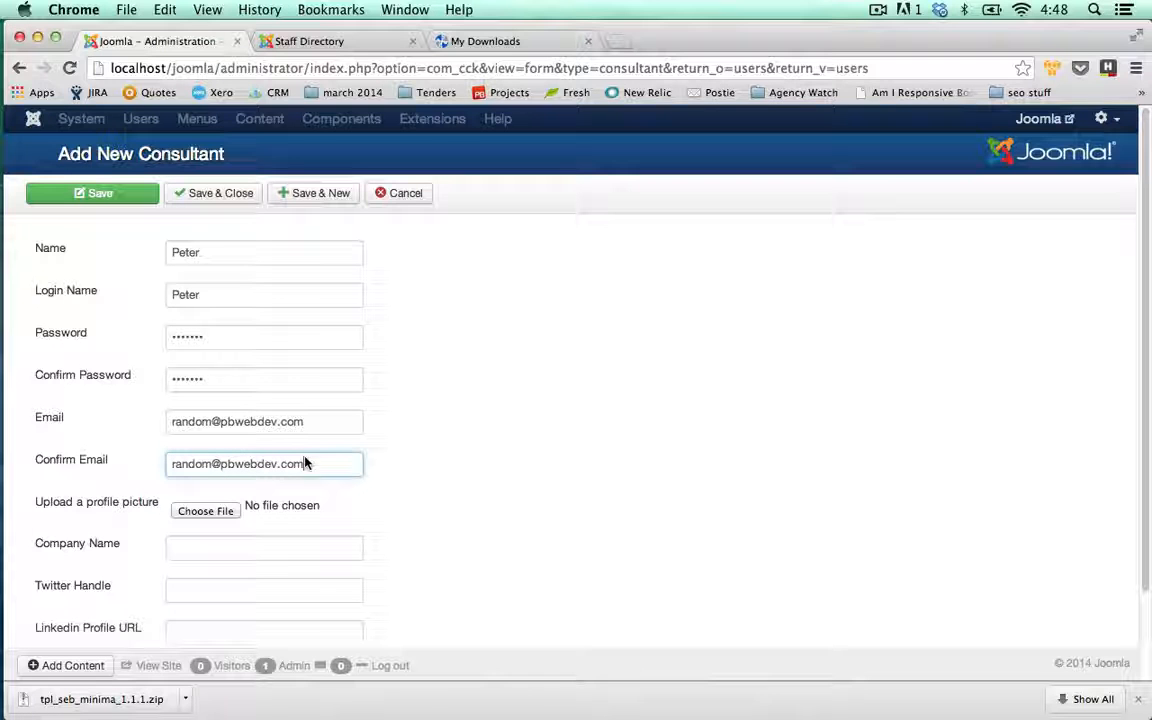
- Upload a PNG profile picture, set company PD Web Dev, enter the Twitter handle, and save
click(234, 515)
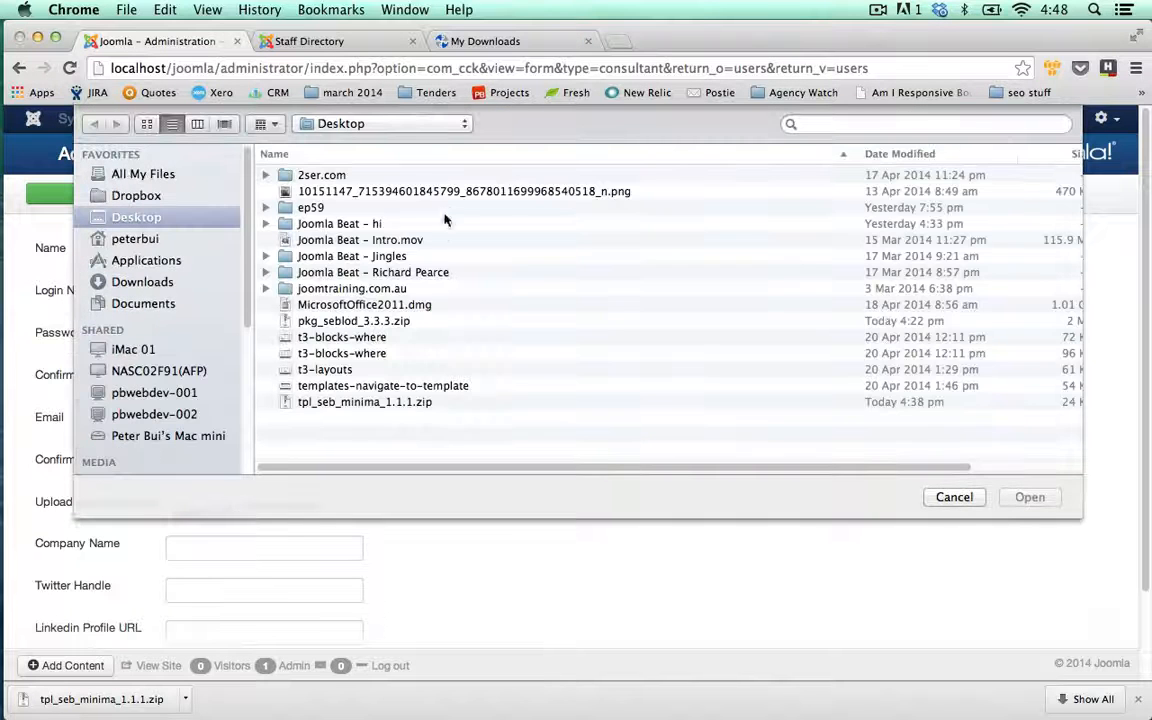
double_click(440, 193)
click(265, 552)
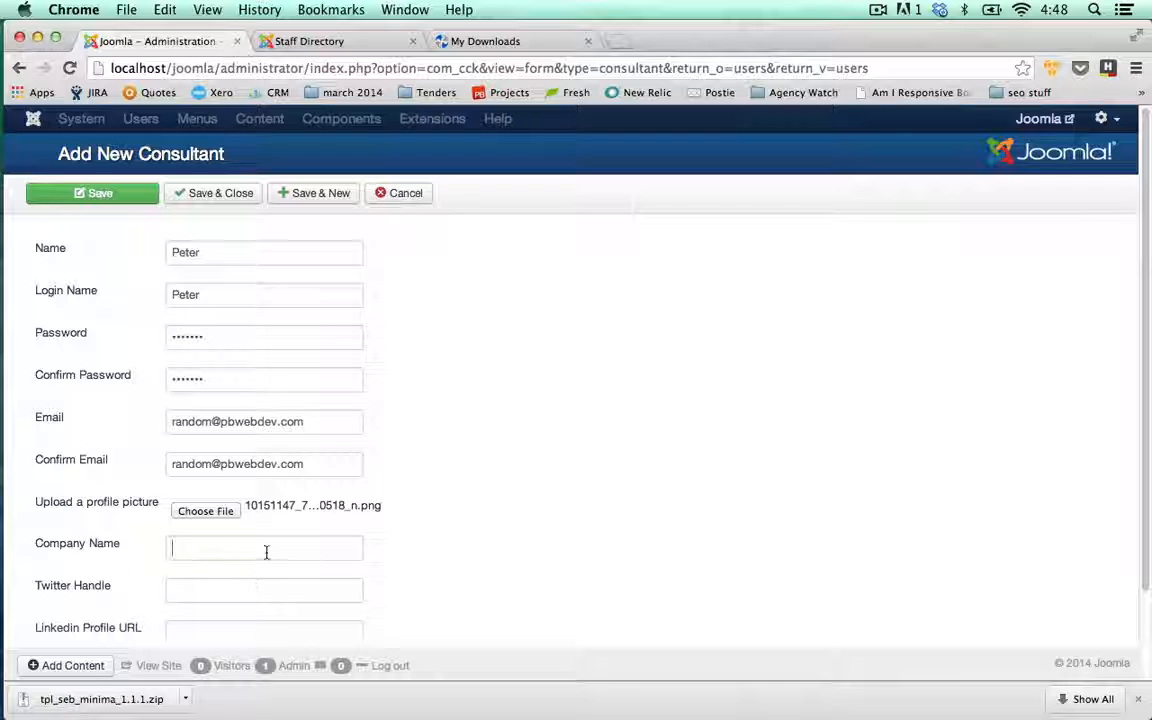
text(PB Web De)
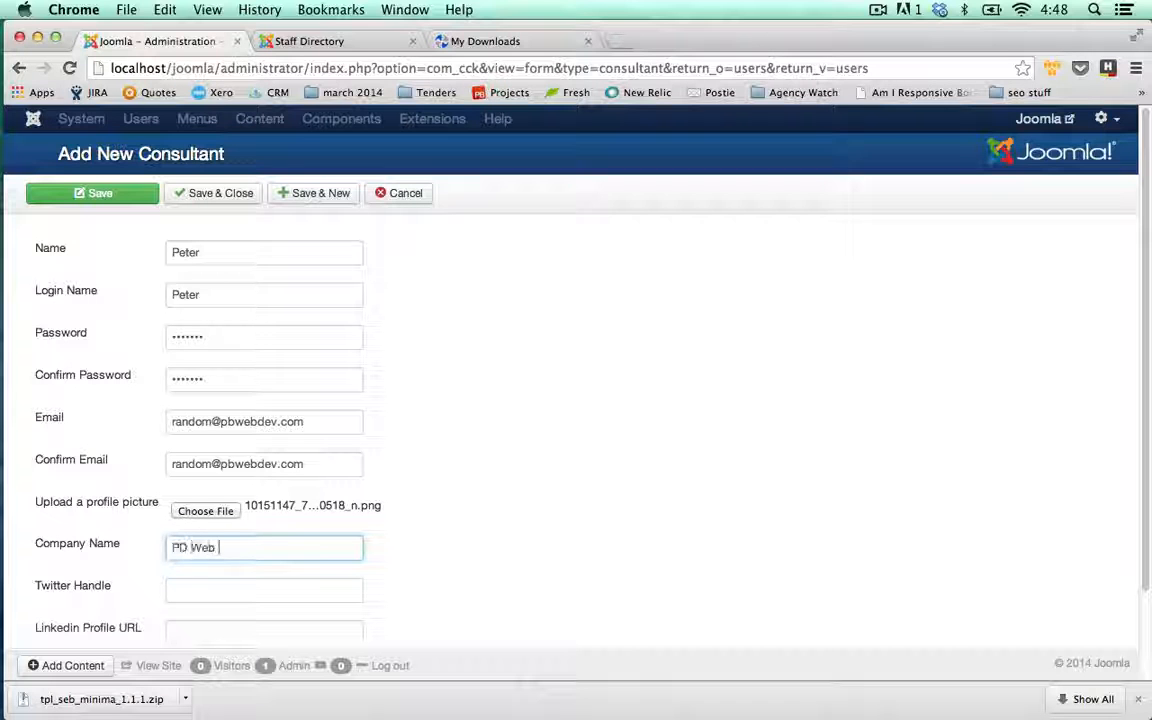
text(v)
click(419, 584)
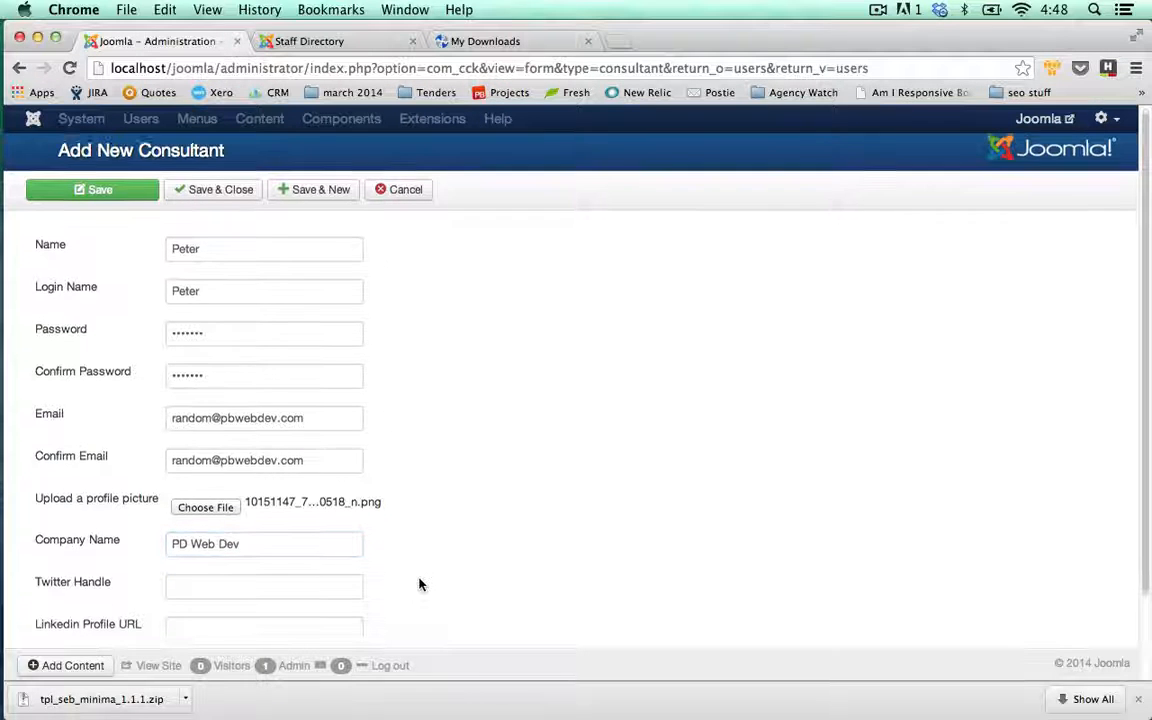
scroll(283, 576, down, 2)
click(249, 484)
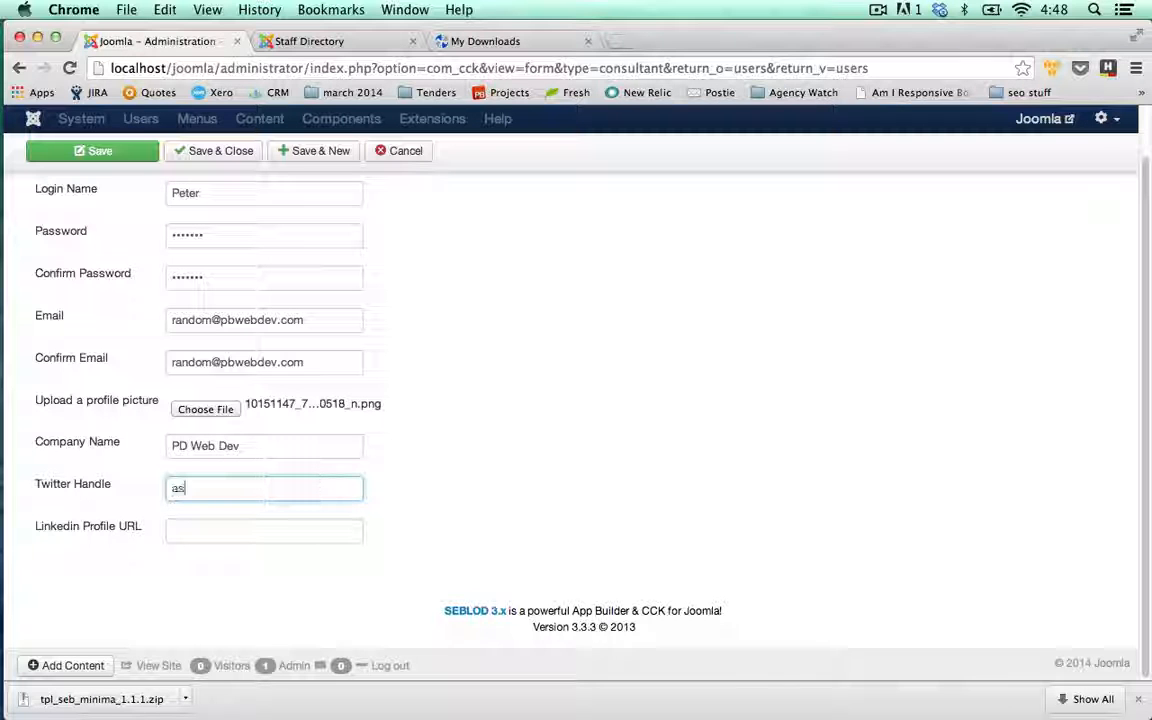
text(astroboysoup)
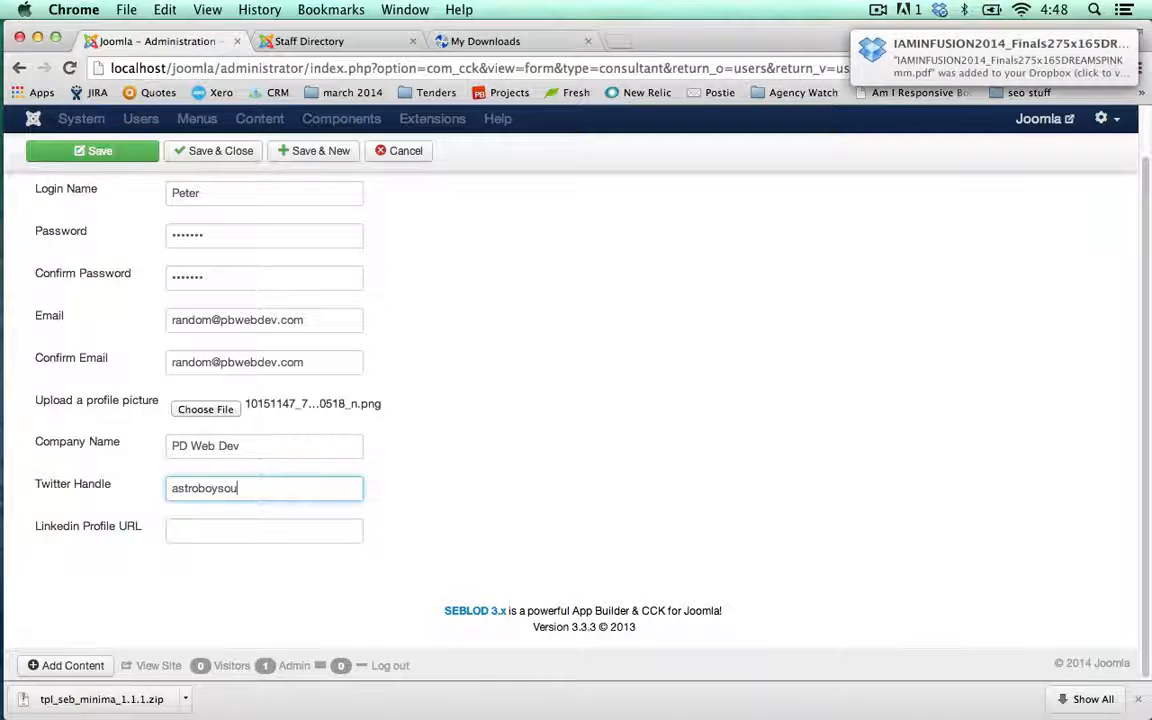
click(256, 528)
click(128, 158)
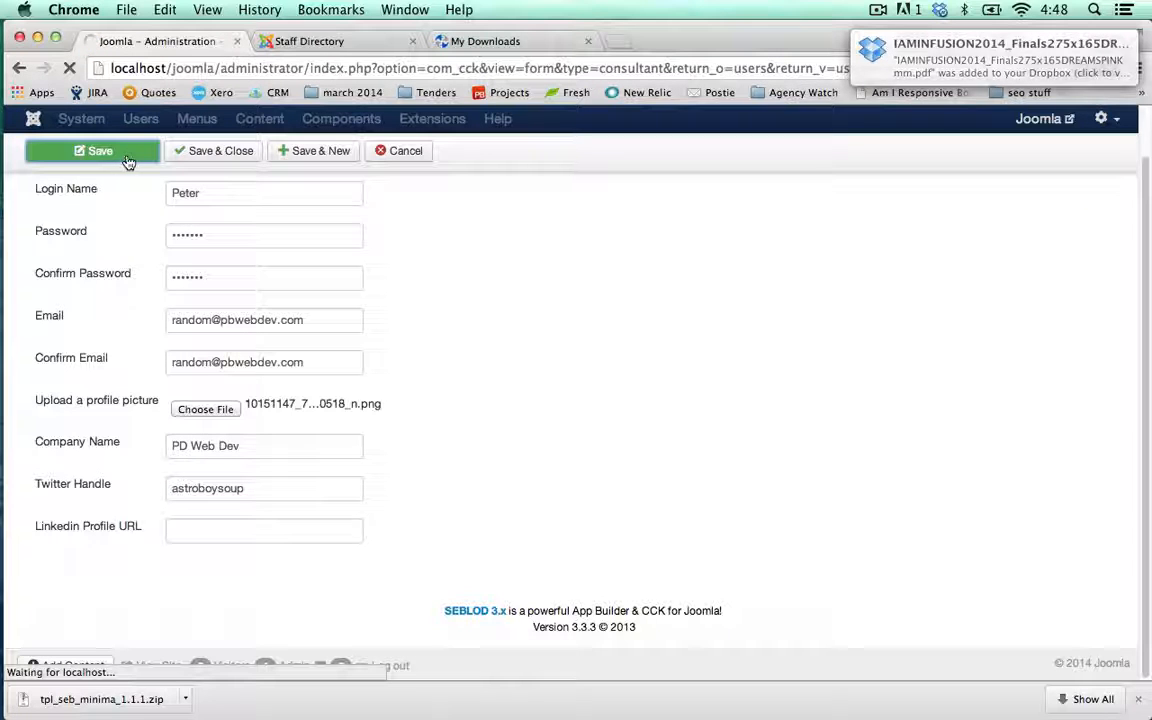
click(318, 45)
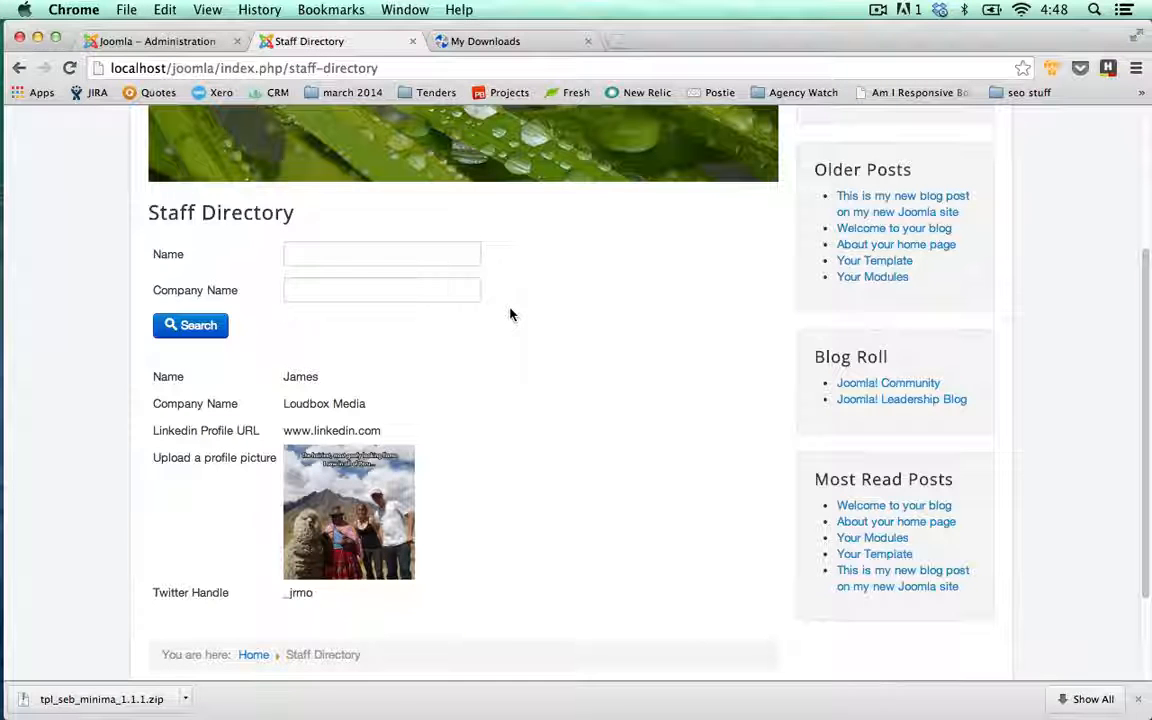
- Reload the Staff Directory and search it by the new consultant's partial name
click(69, 68)
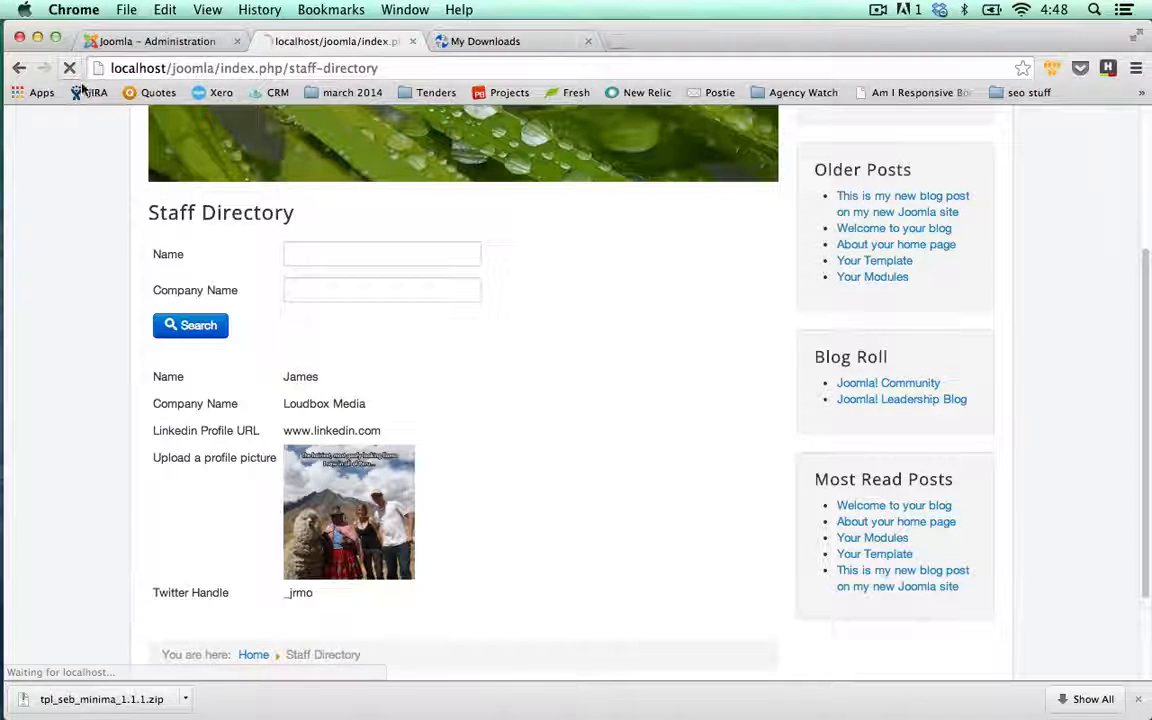
scroll(81, 220, down, 10)
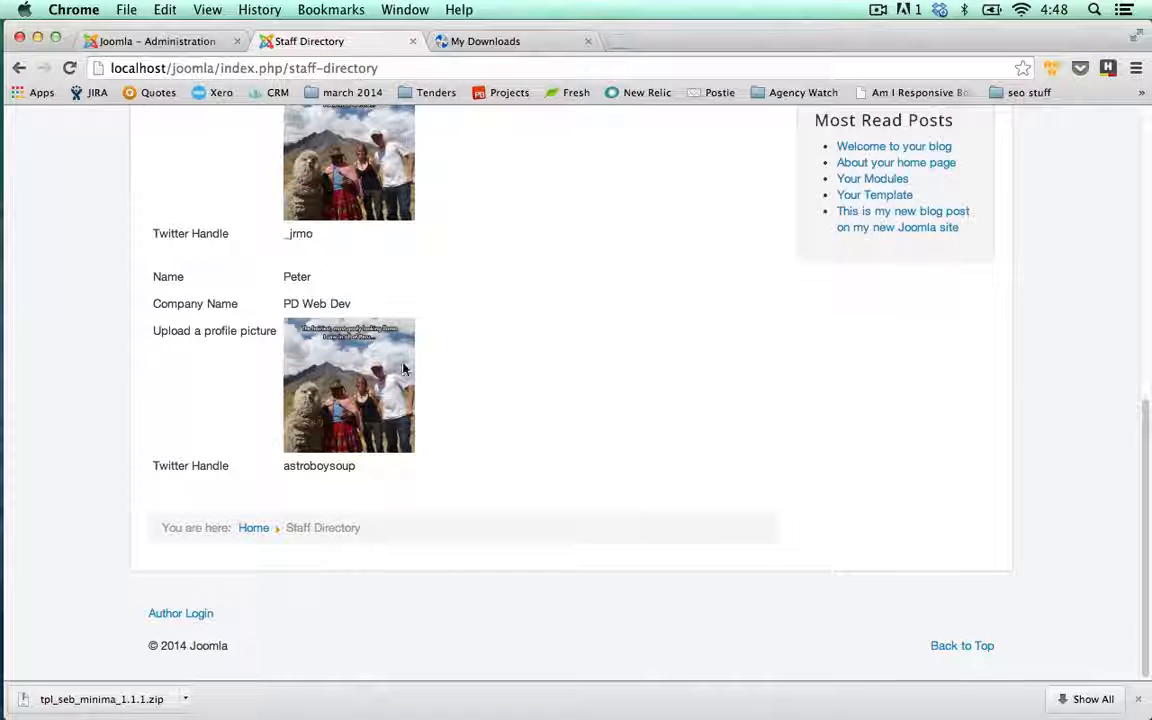
scroll(403, 368, up, 4)
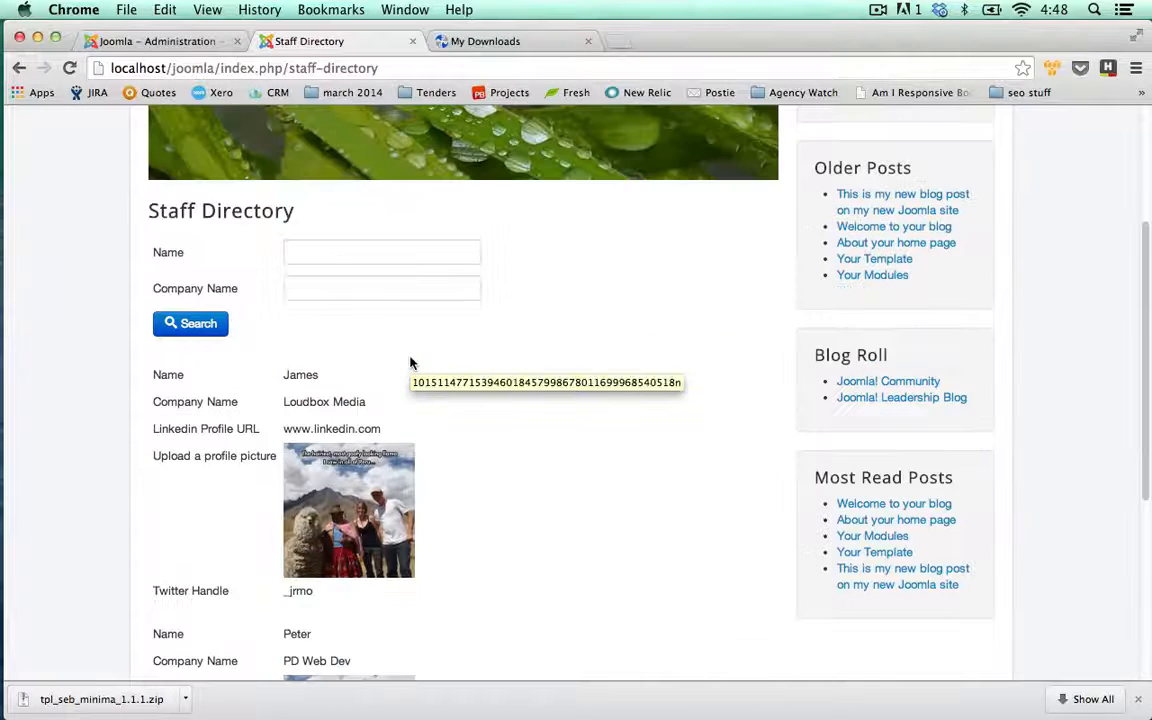
click(376, 256)
text(Peter)
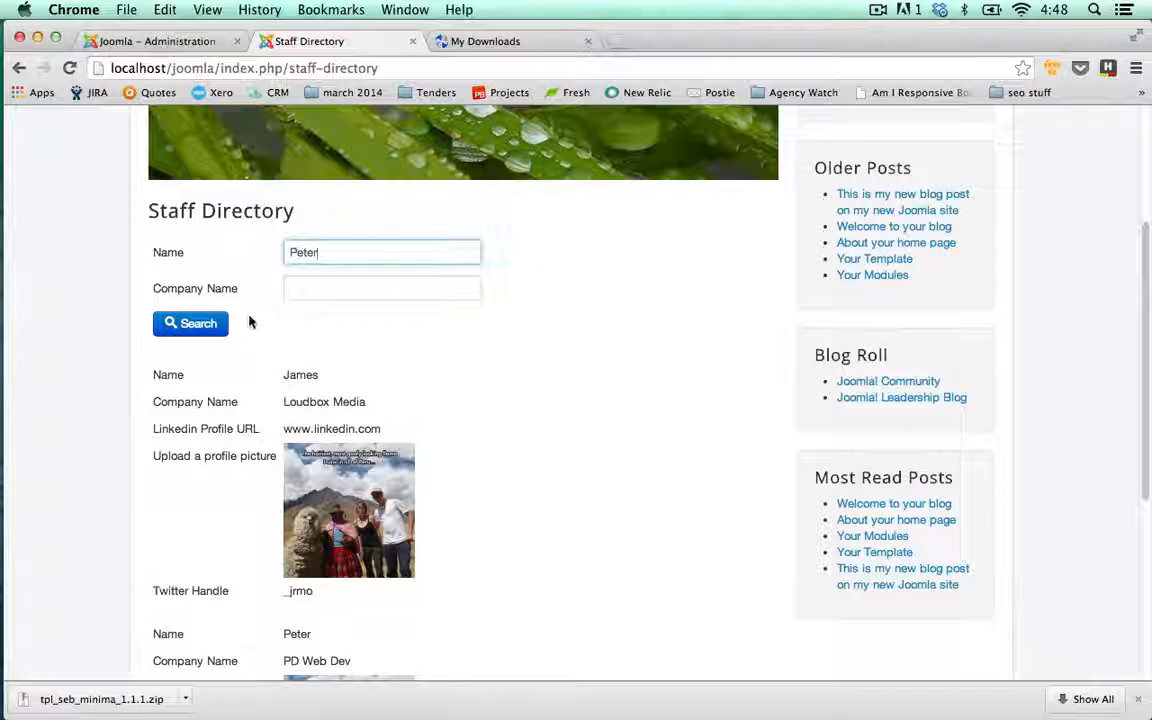
click(190, 323)
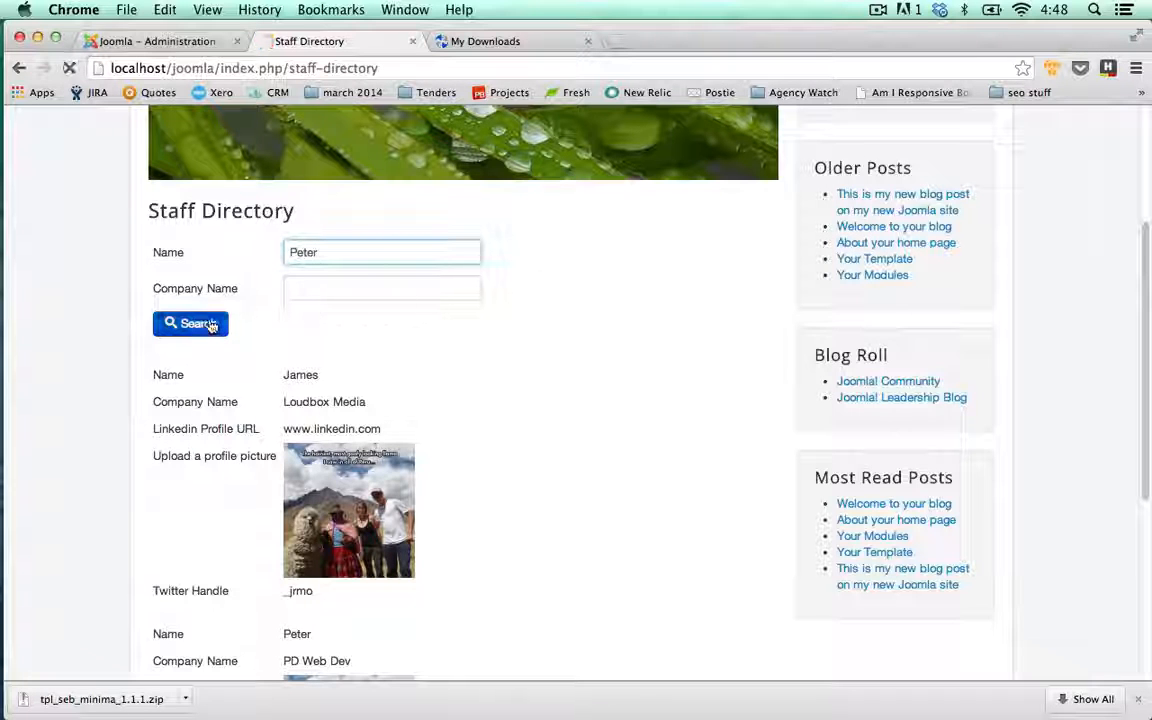
scroll(63, 336, down, 5)
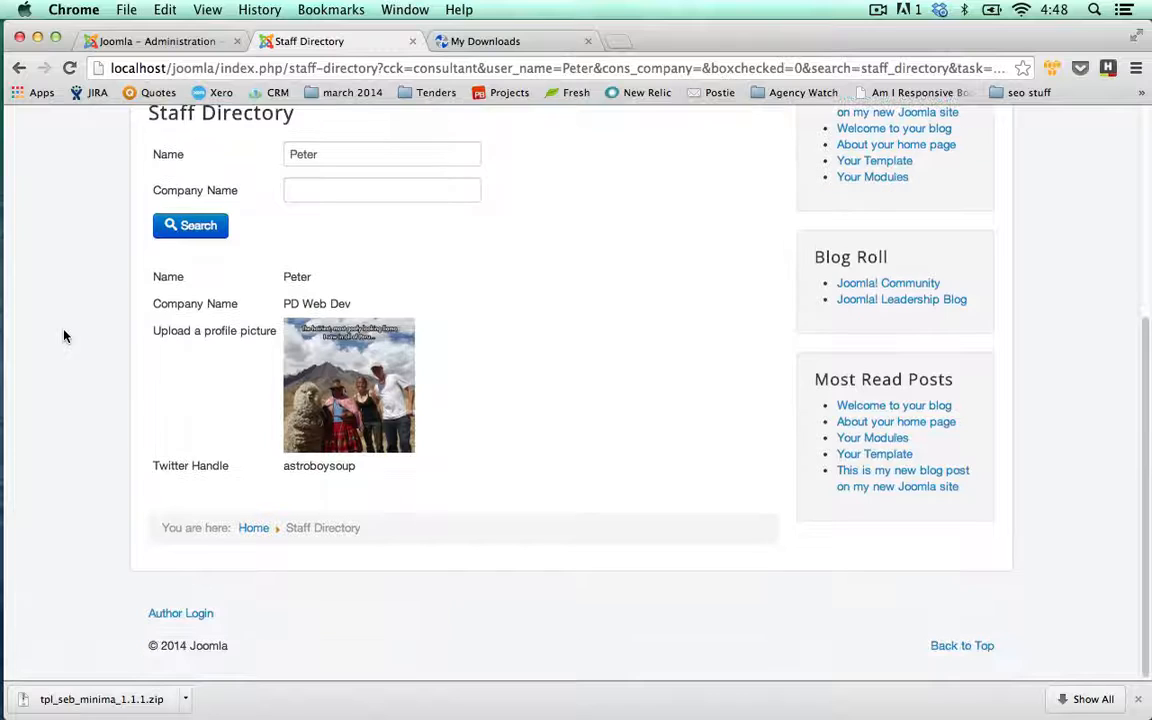
- Search by company Loudbox Media, then PD Web Dev, and close the admin consultant form
click(238, 155)
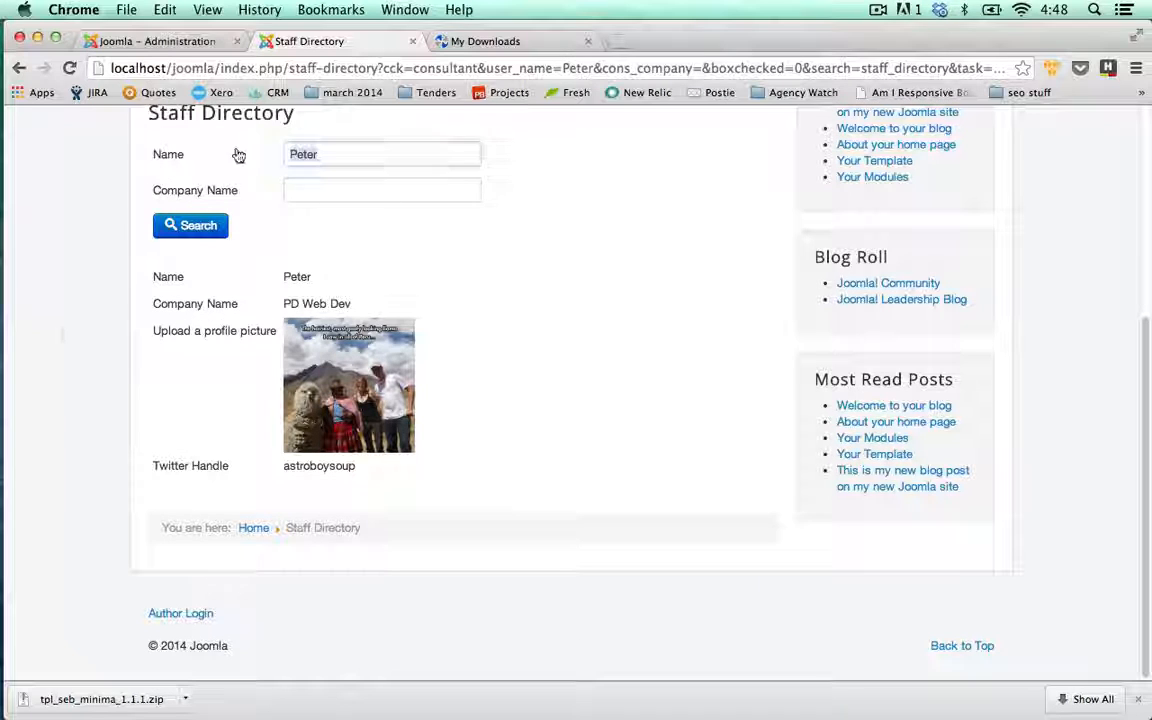
key(BackSpace)
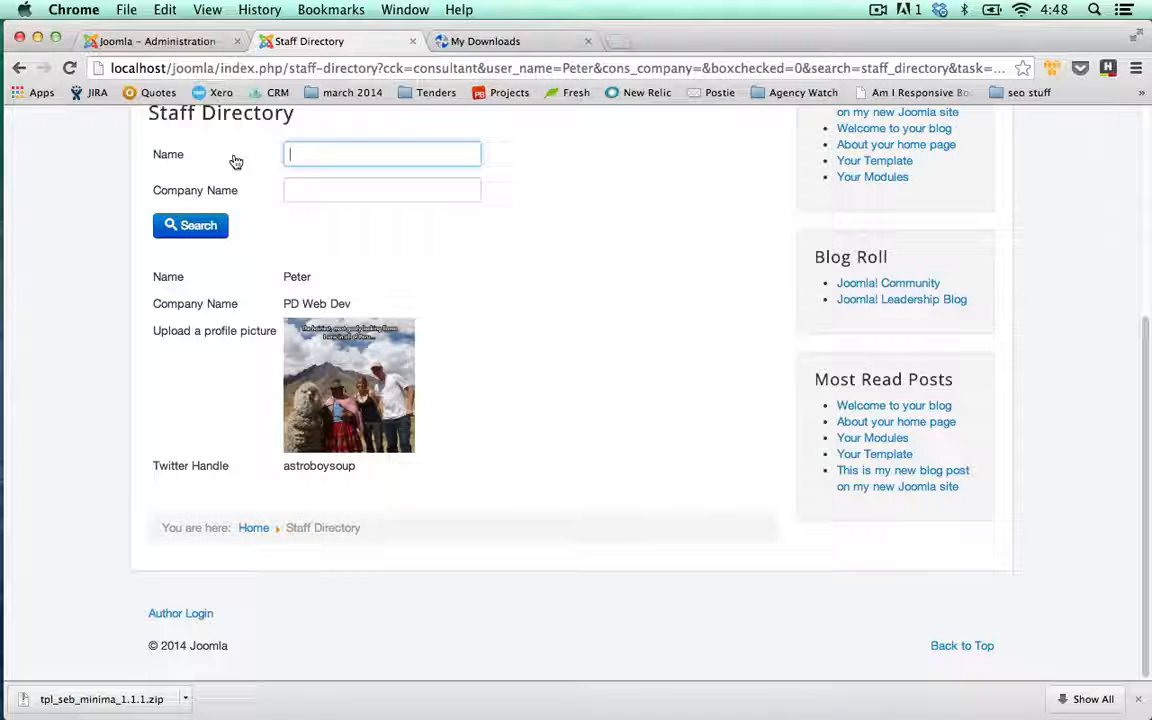
click(305, 192)
text(Loudbox )
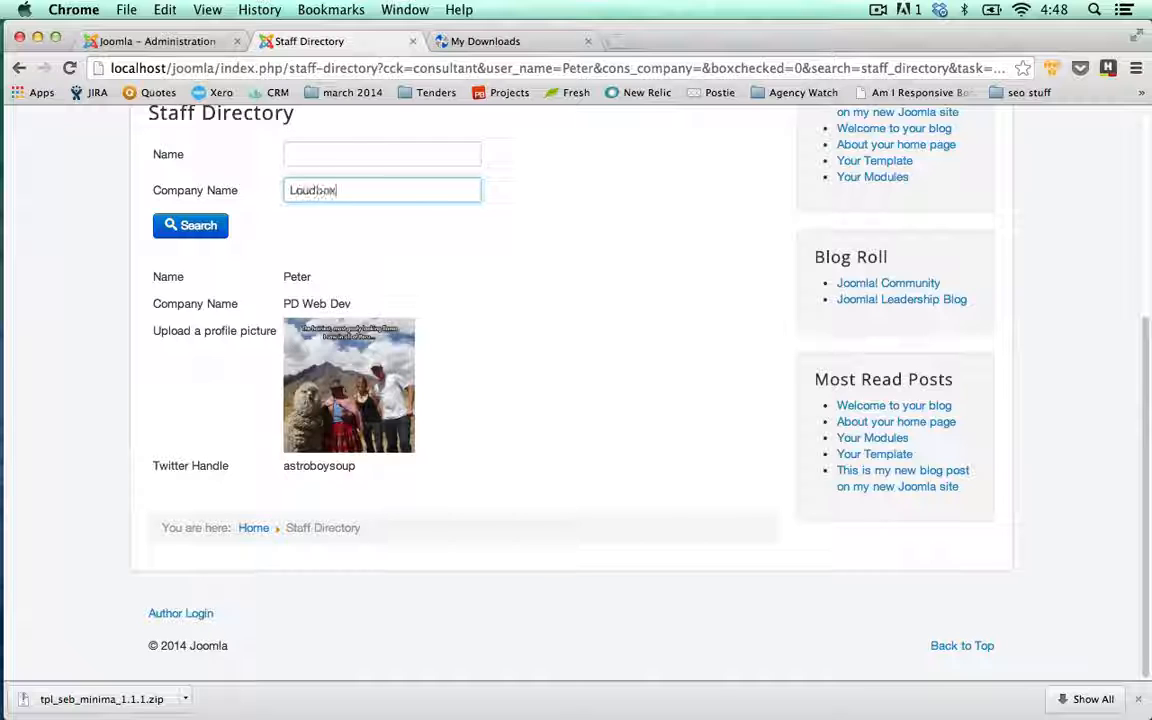
text(Media)
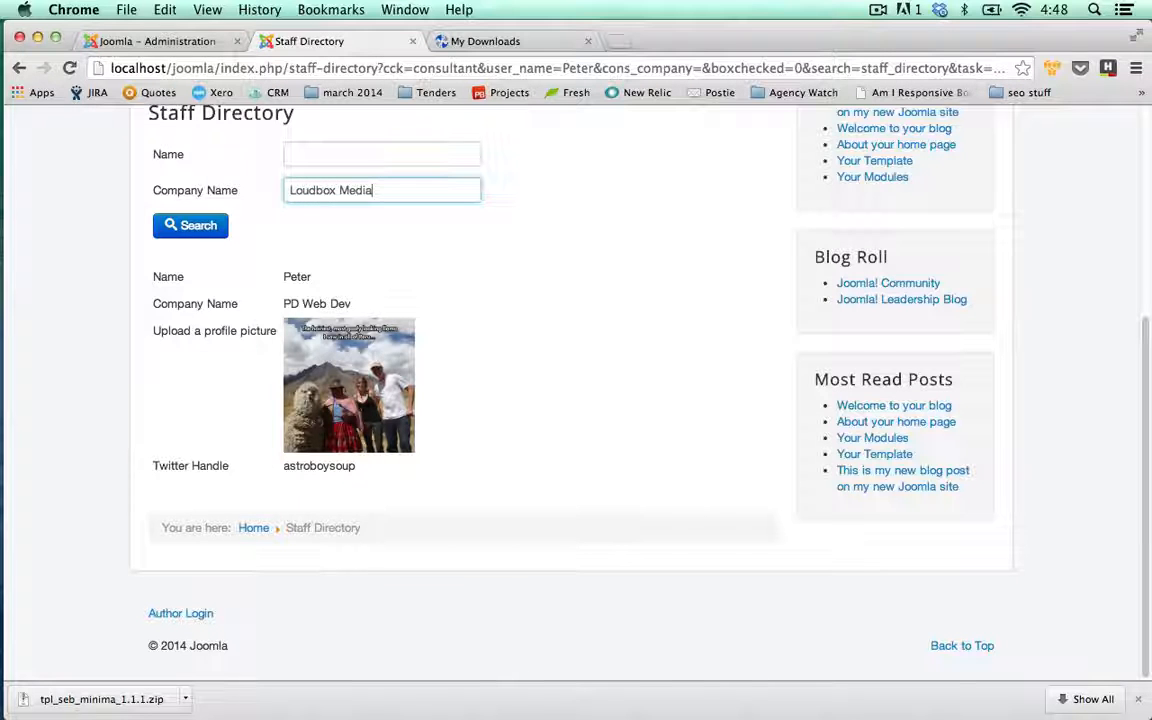
click(216, 226)
scroll(370, 322, down, 5)
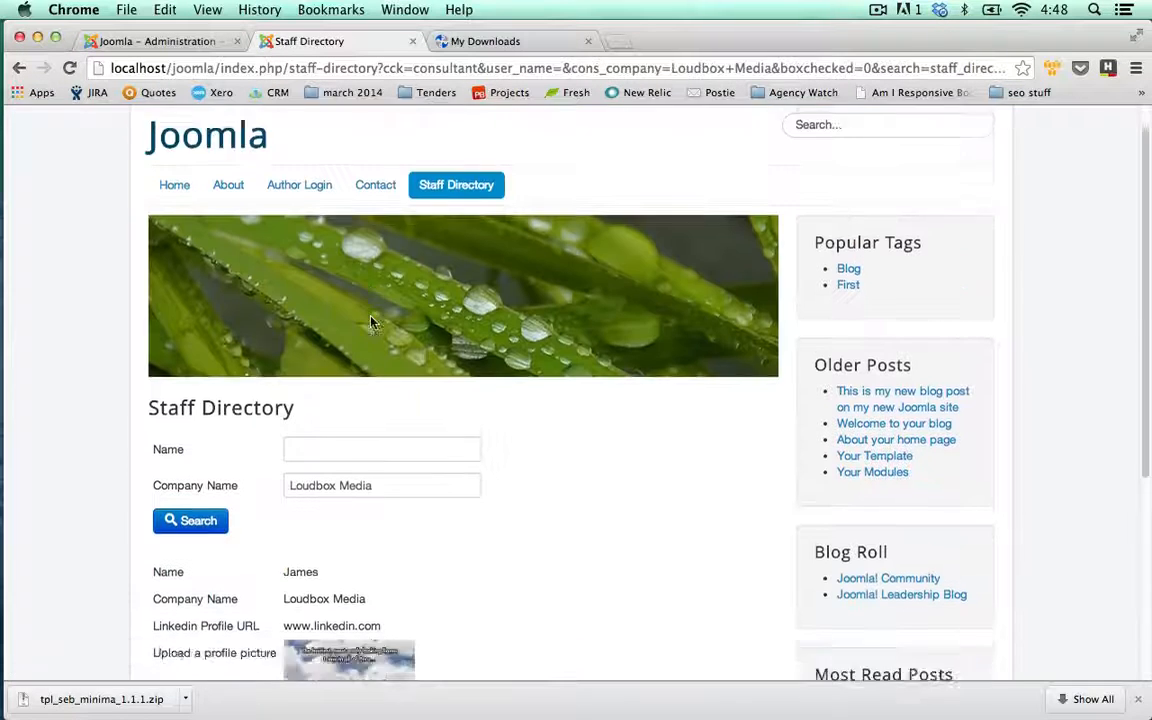
drag(411, 166, 243, 144)
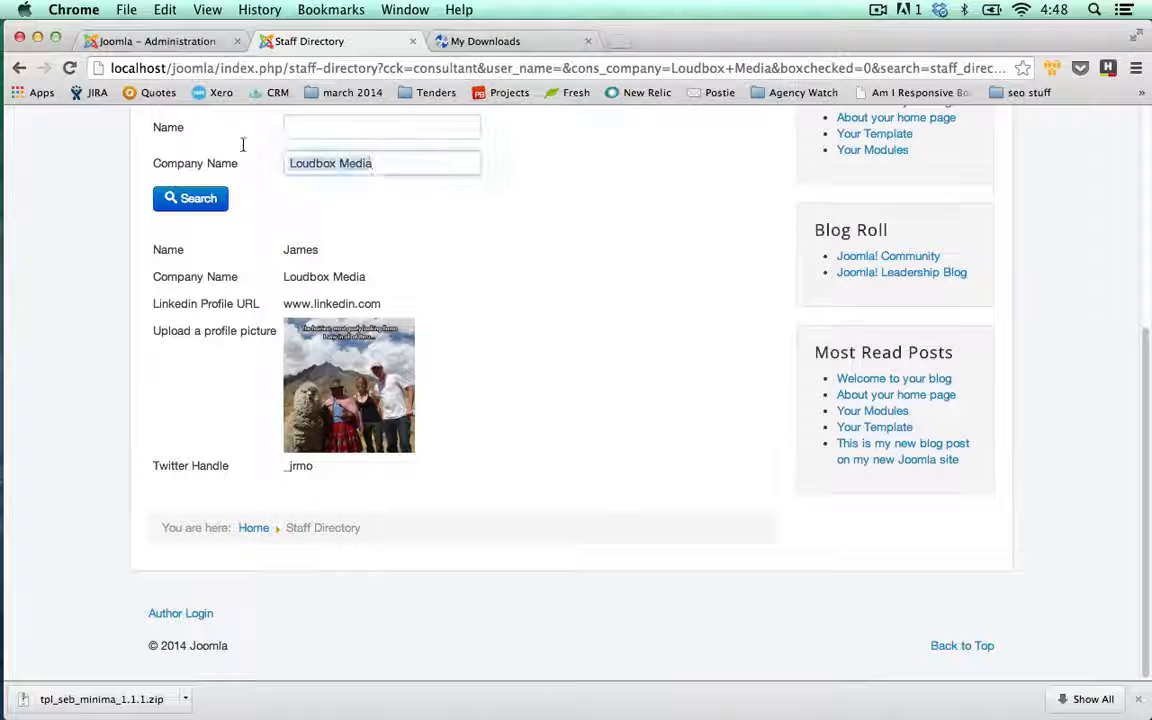
text(PD Web D)
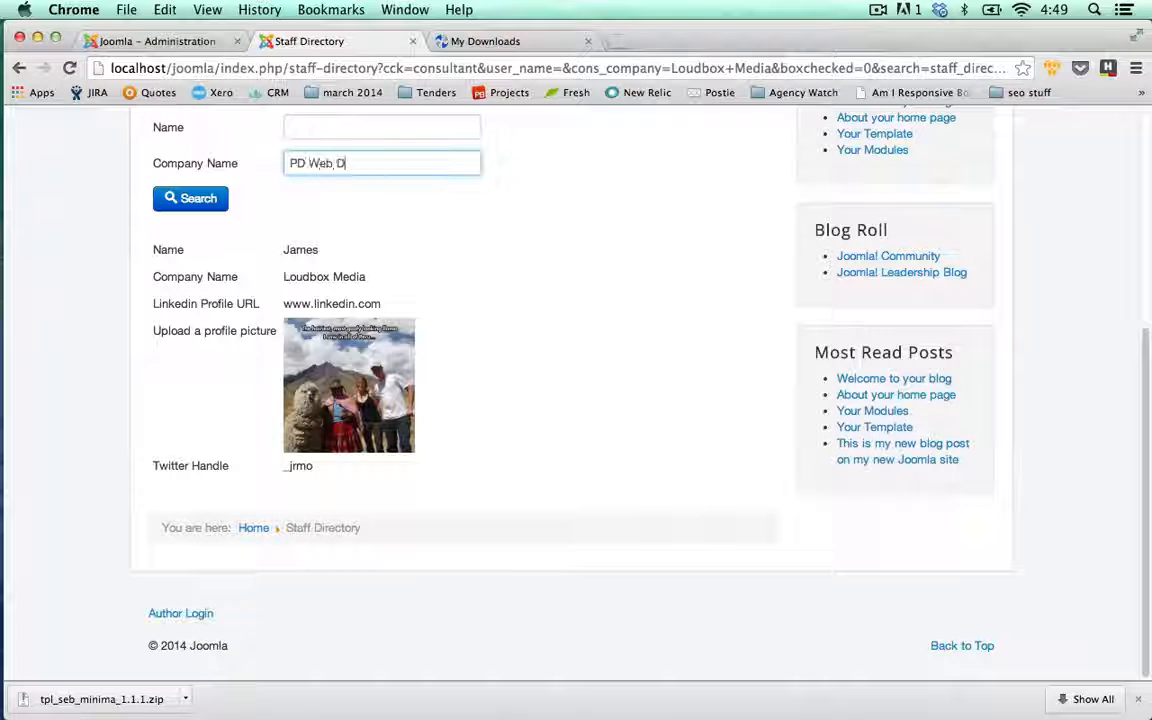
text(ev)
click(200, 202)
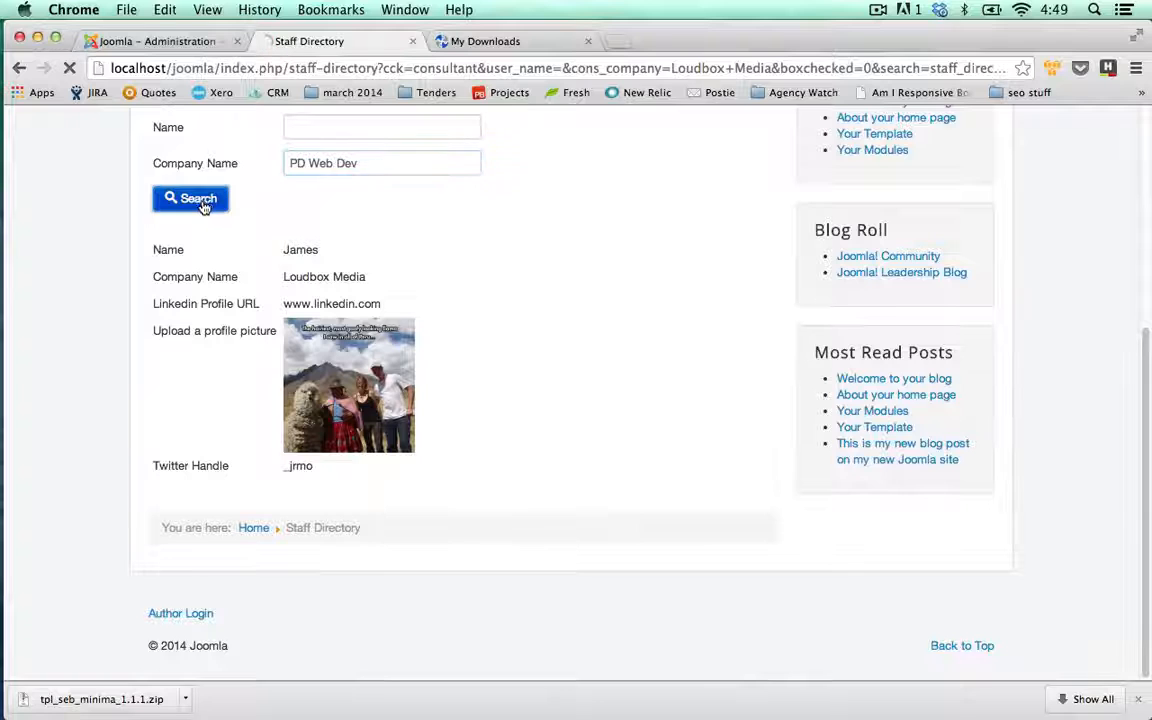
scroll(140, 216, down, 3)
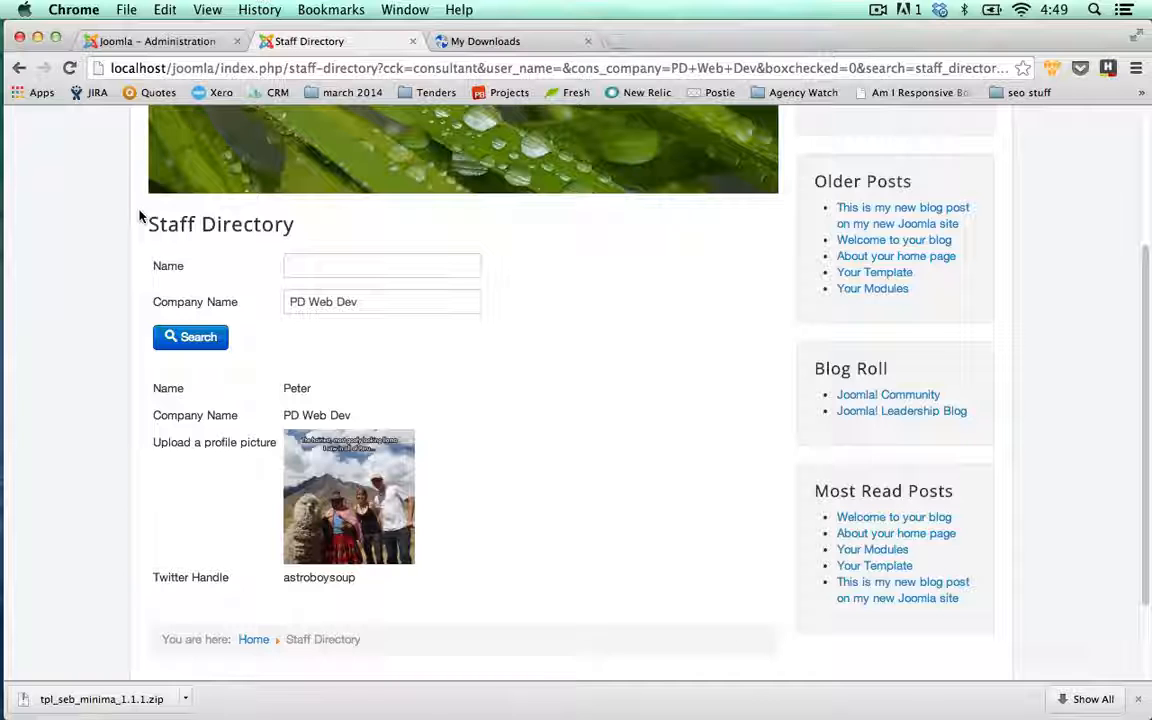
click(470, 302)
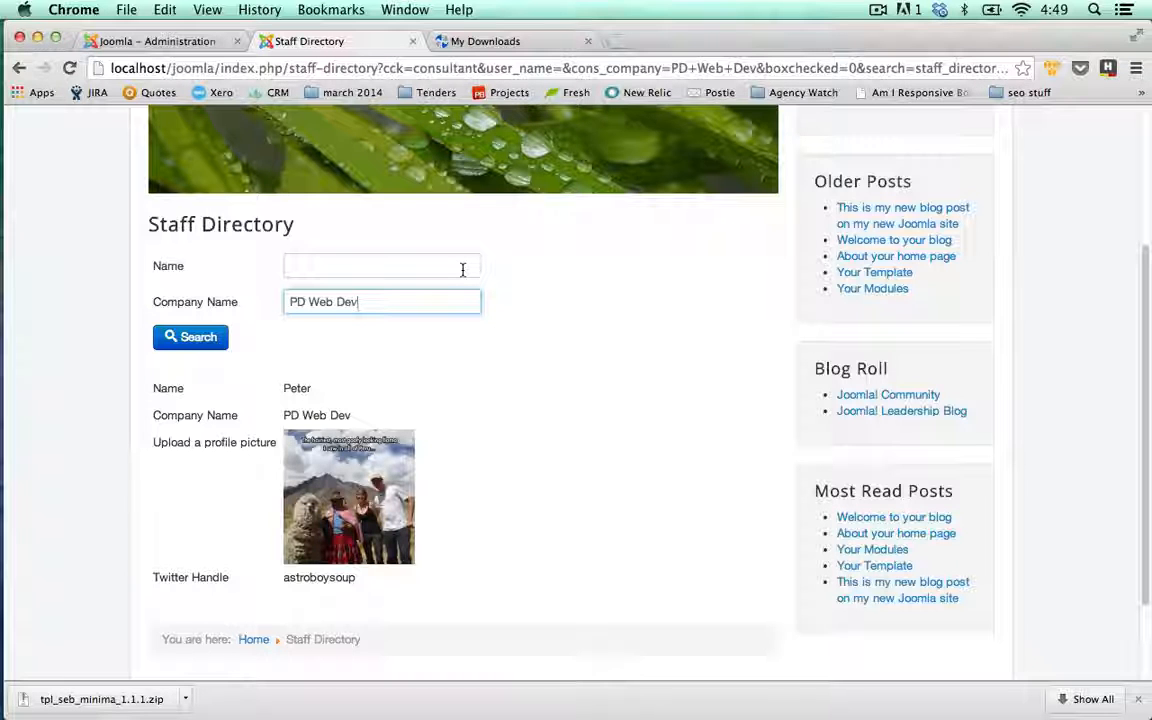
click(166, 40)
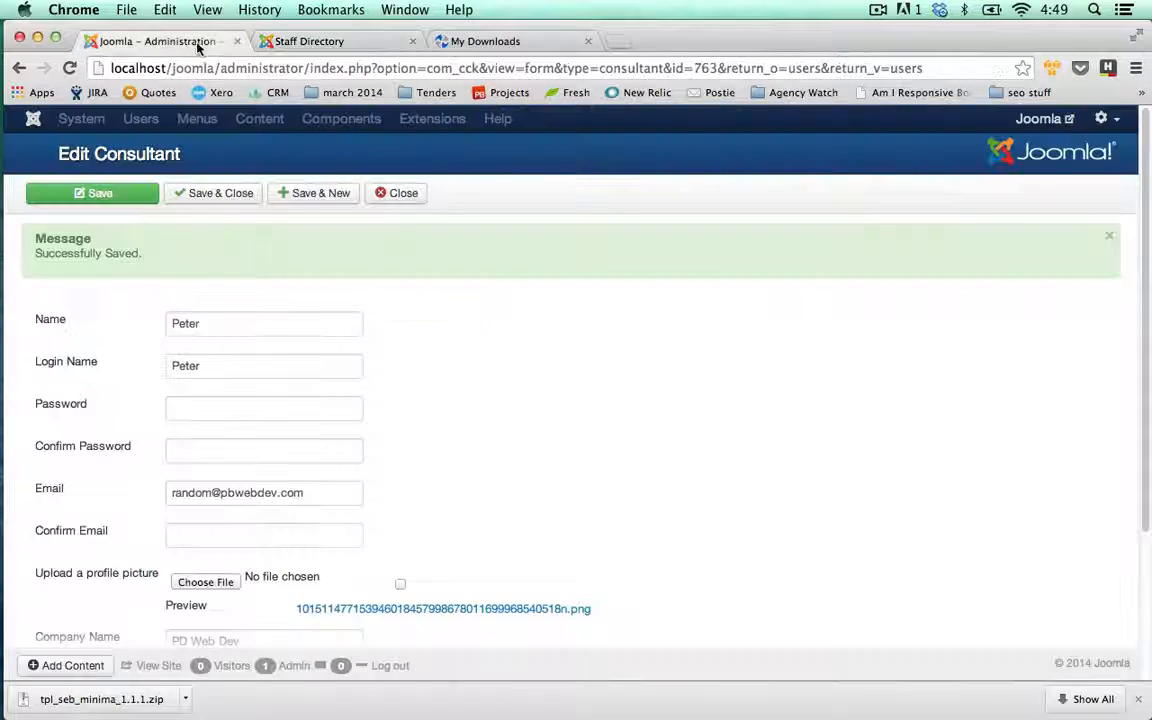
click(411, 198)
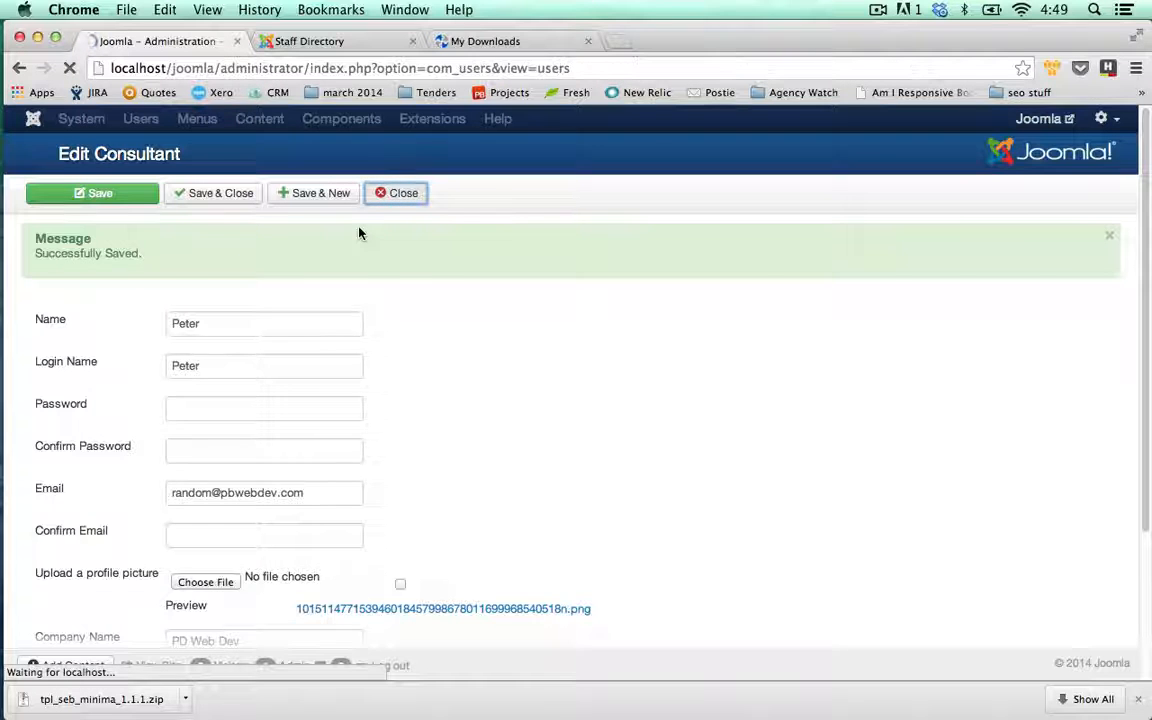